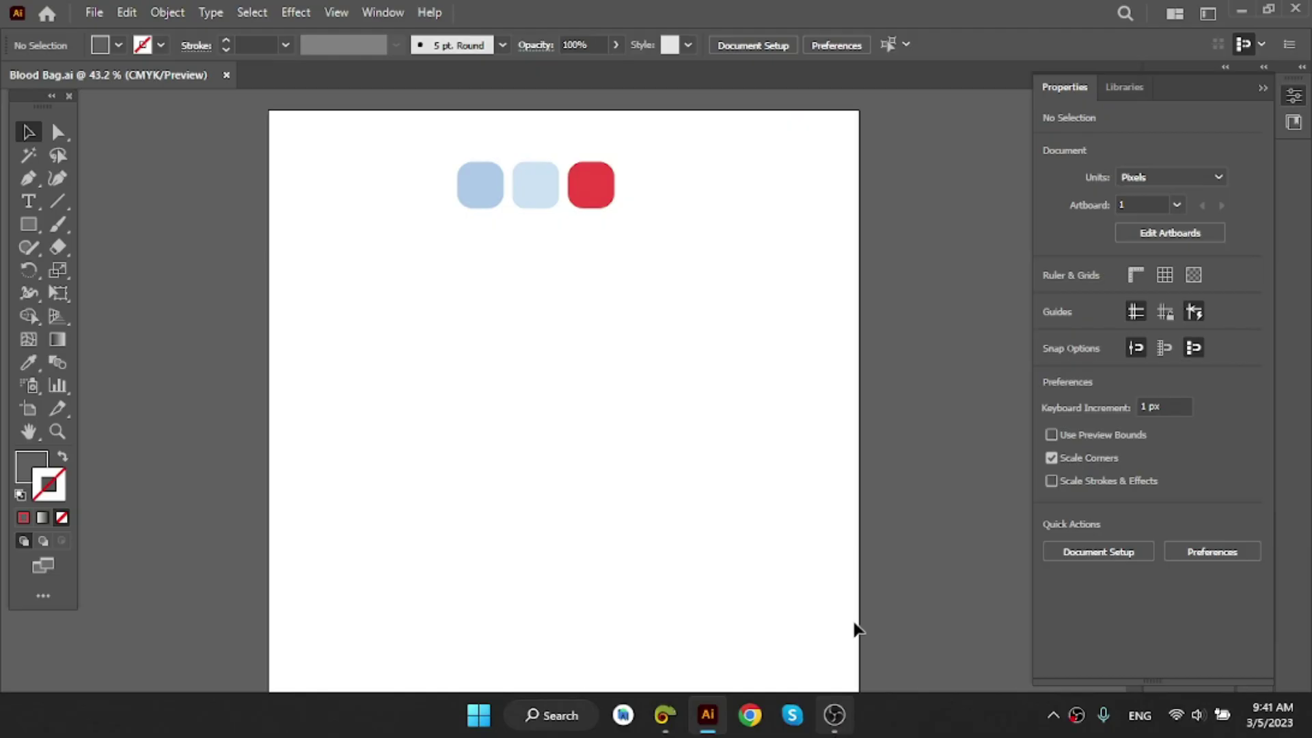
# - Draw a grey rectangle below the swatches with 60 px rounded corners, sized 265 × 316 px
pyautogui.click(29, 225)
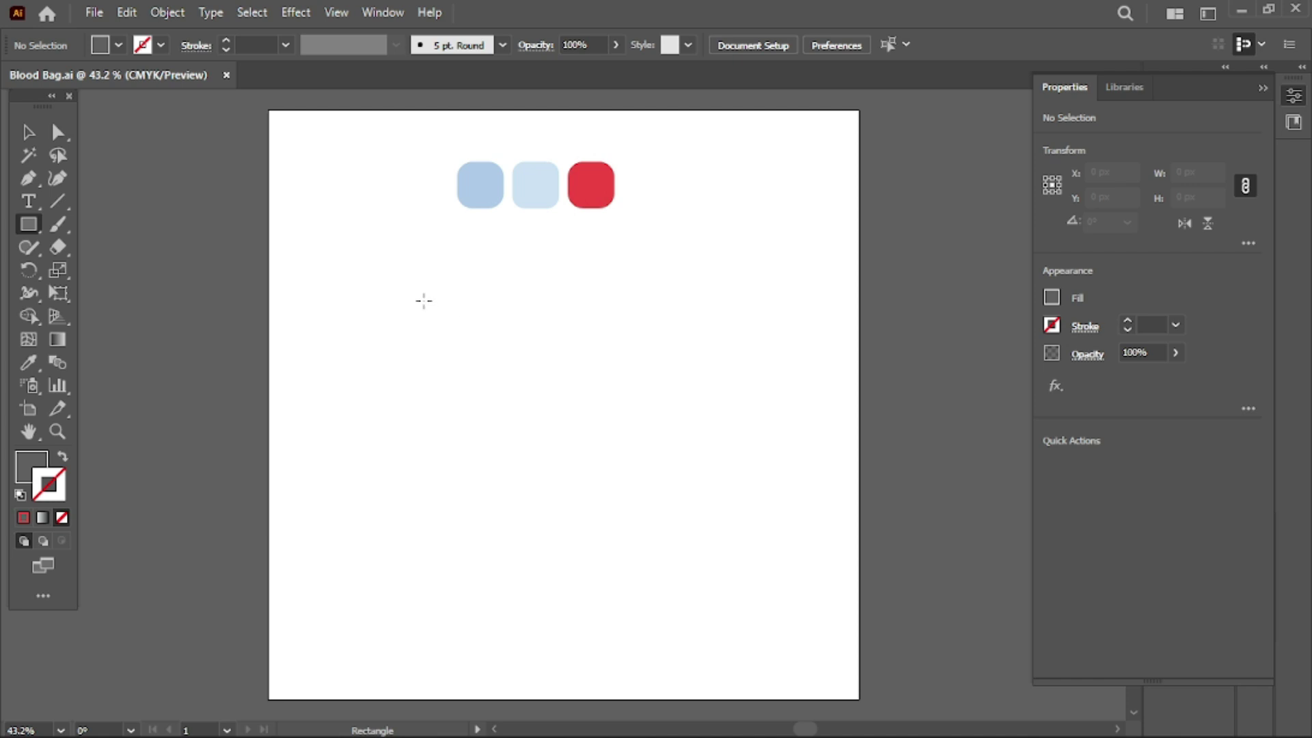
pyautogui.moveTo(423, 300); pyautogui.dragTo(591, 482)
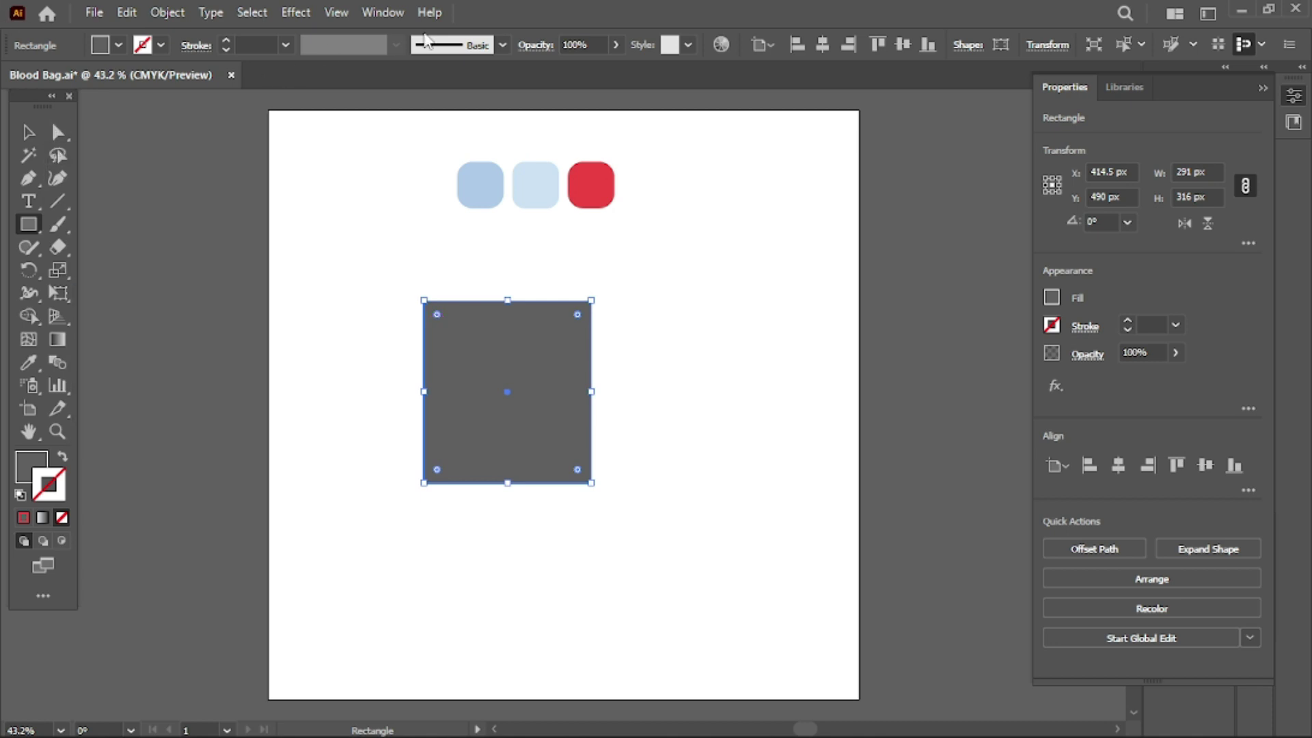
pyautogui.moveTo(439, 315); pyautogui.dragTo(454, 342)
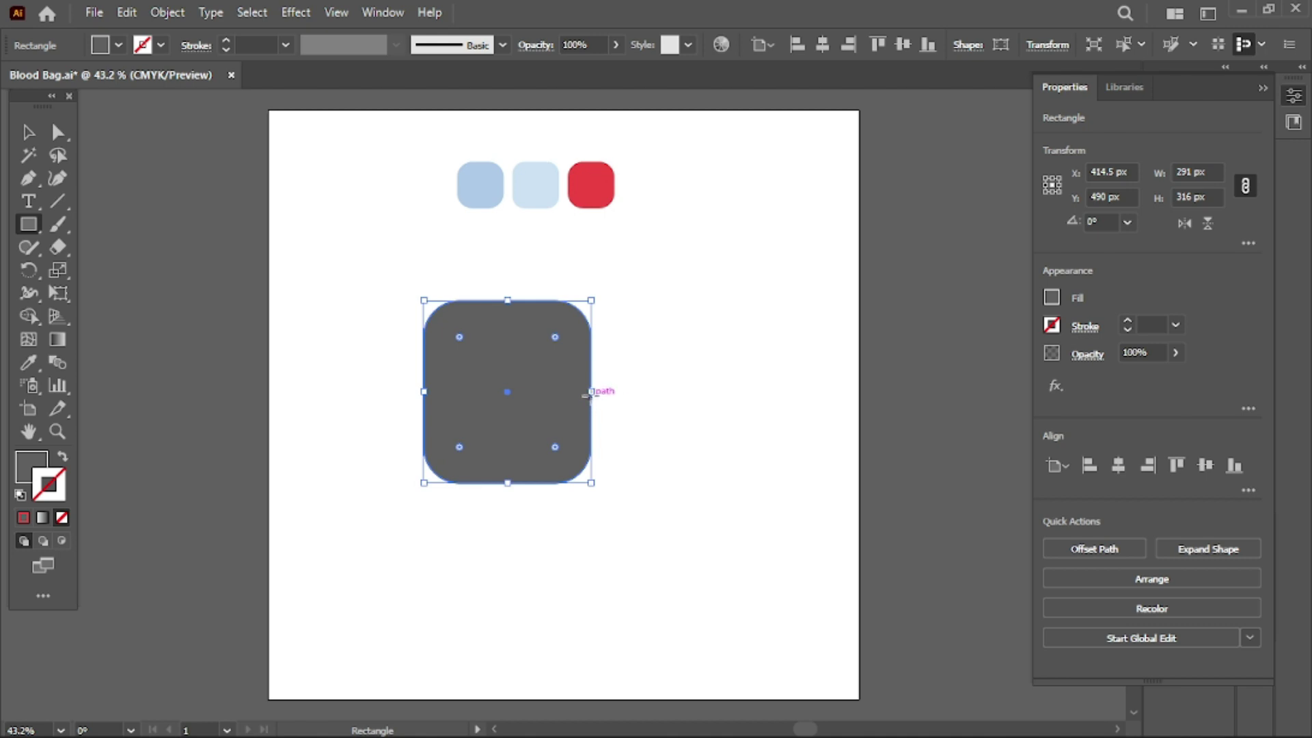
pyautogui.moveTo(592, 392); pyautogui.dragTo(576, 392)
pyautogui.click(28, 132)
pyautogui.click(355, 197)
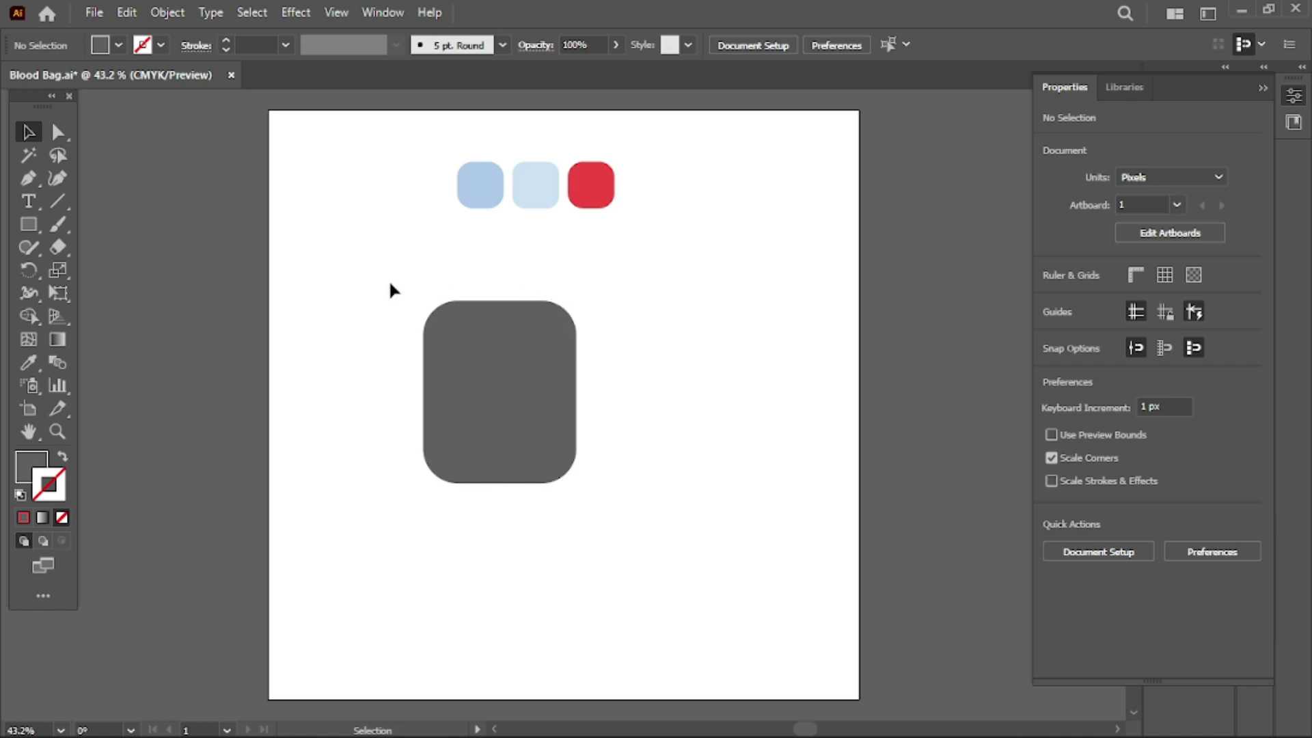
# - Round the bag shape's top corners more deeply, to an 85.5 px radius
pyautogui.moveTo(391, 286); pyautogui.dragTo(656, 352)
pyautogui.press('a')
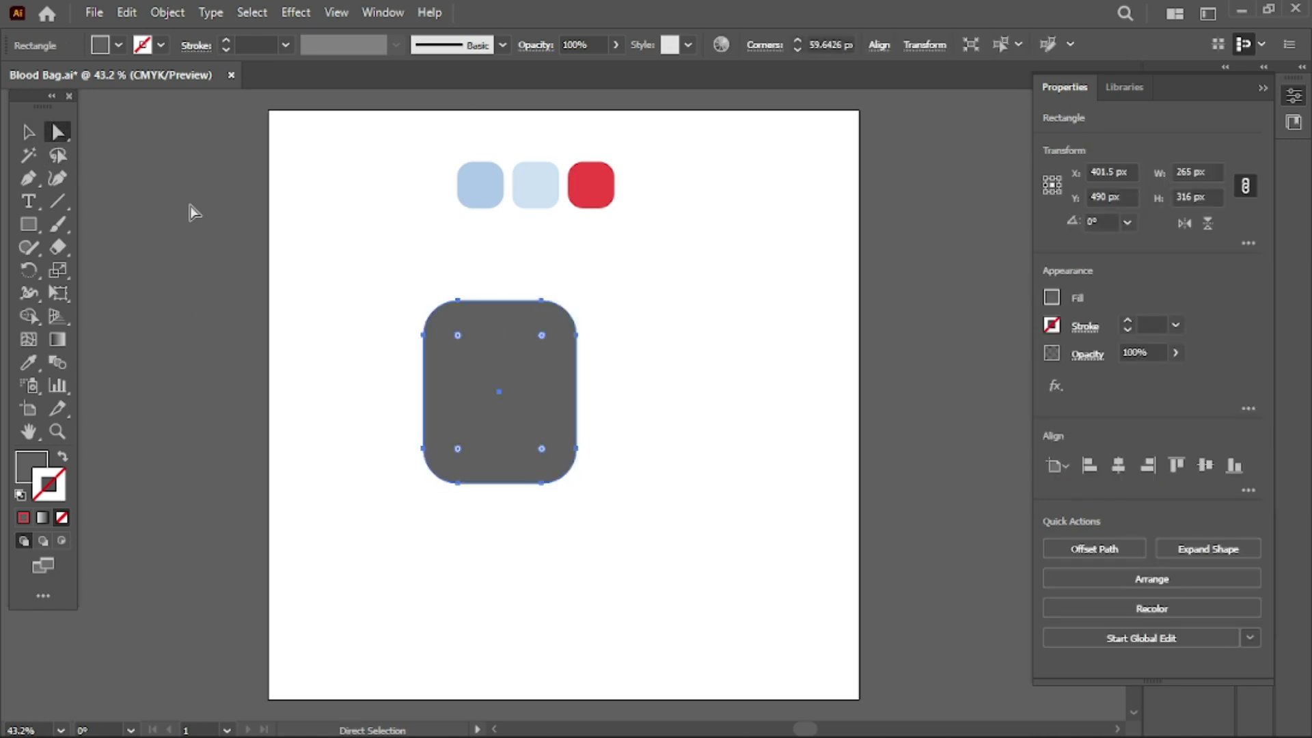
pyautogui.moveTo(346, 262); pyautogui.dragTo(634, 343)
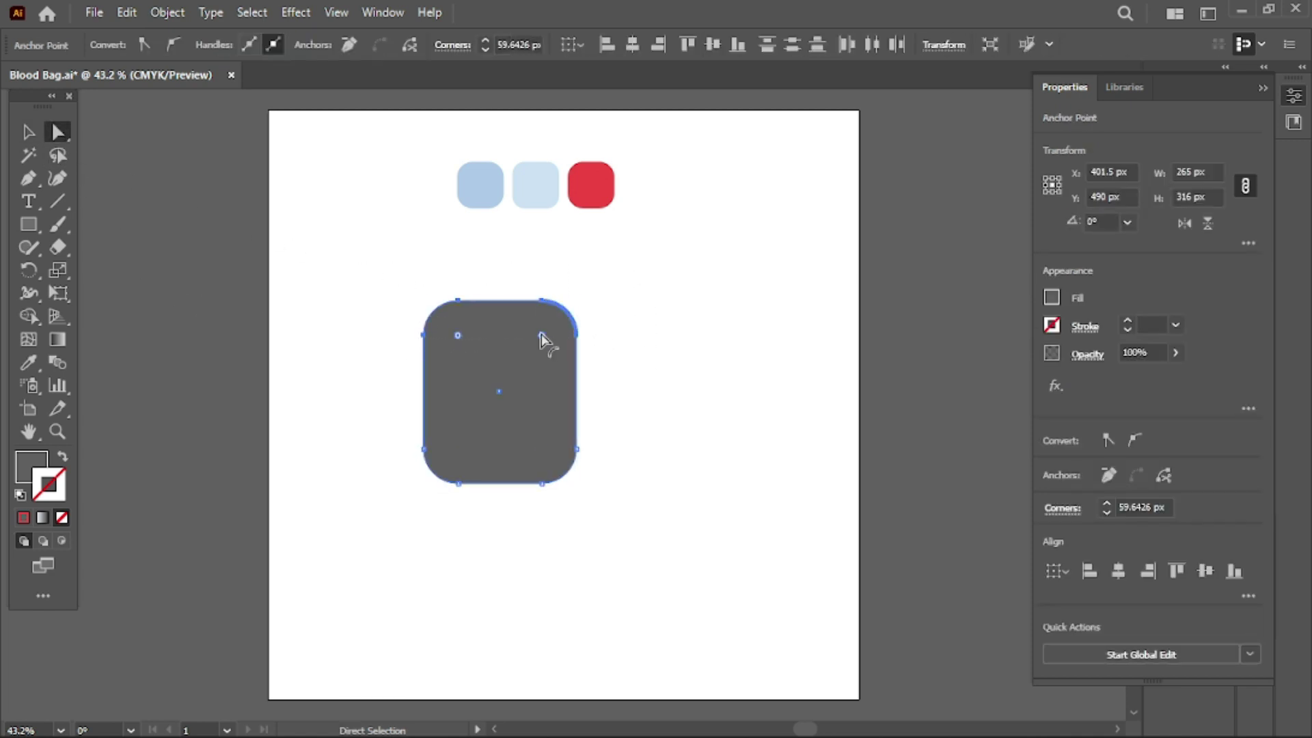
pyautogui.moveTo(541, 335); pyautogui.dragTo(525, 354)
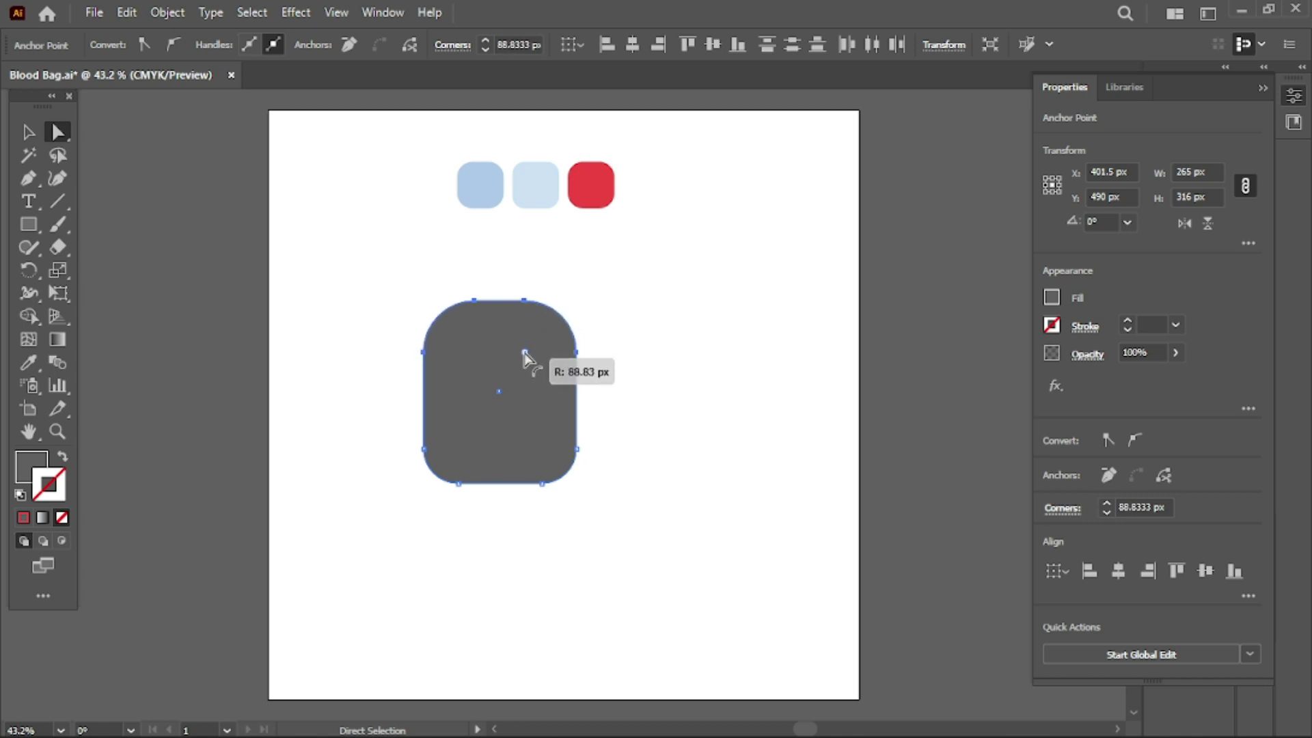
pyautogui.moveTo(525, 354); pyautogui.dragTo(527, 350)
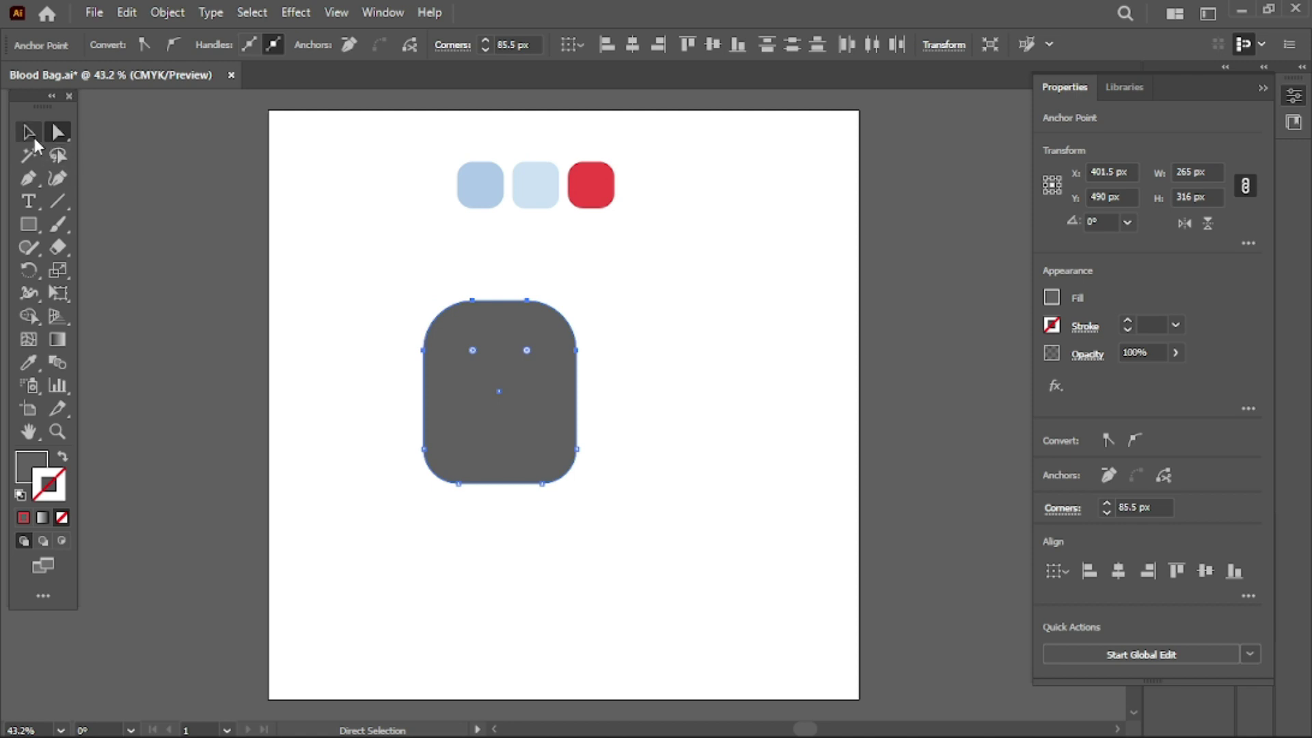
# - Stretch the bag to 328 px tall and round its bottom corners to about 82 px
pyautogui.click(32, 135)
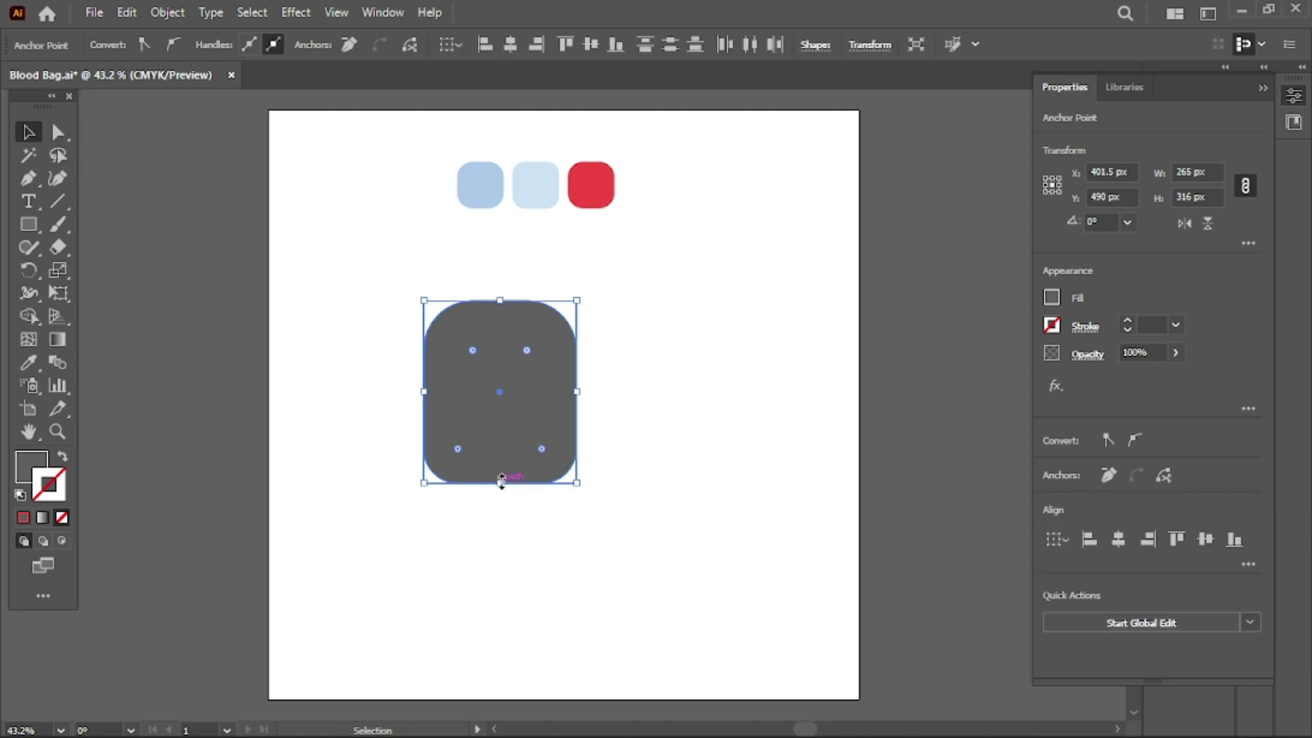
pyautogui.moveTo(501, 482); pyautogui.dragTo(501, 490)
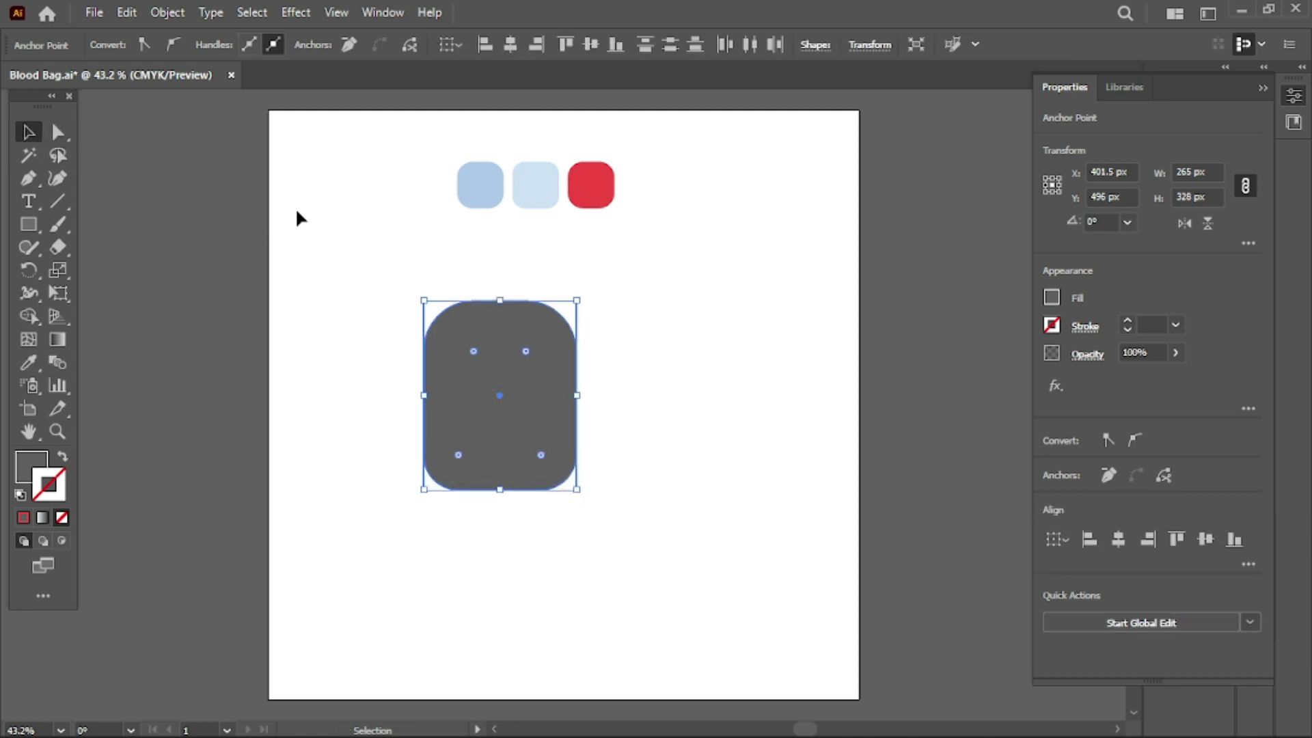
pyautogui.click(354, 231)
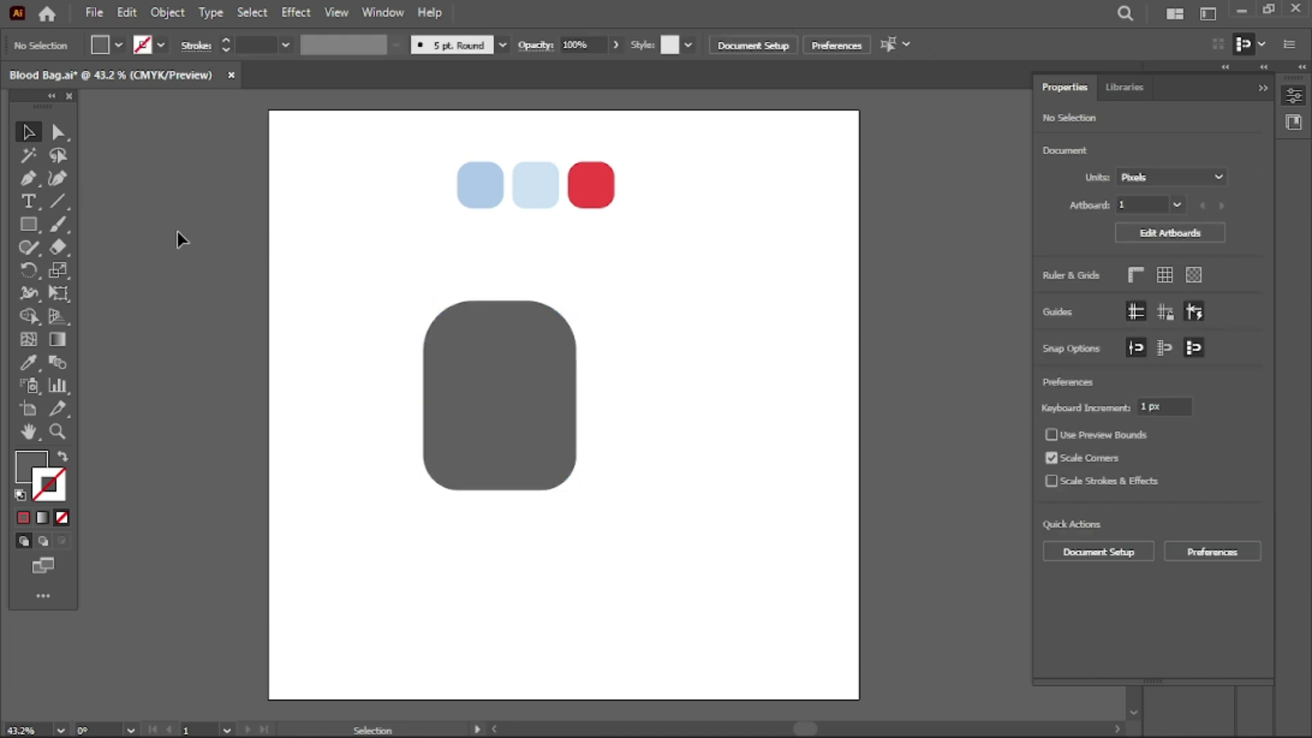
pyautogui.click(58, 132)
pyautogui.moveTo(395, 469); pyautogui.dragTo(601, 507)
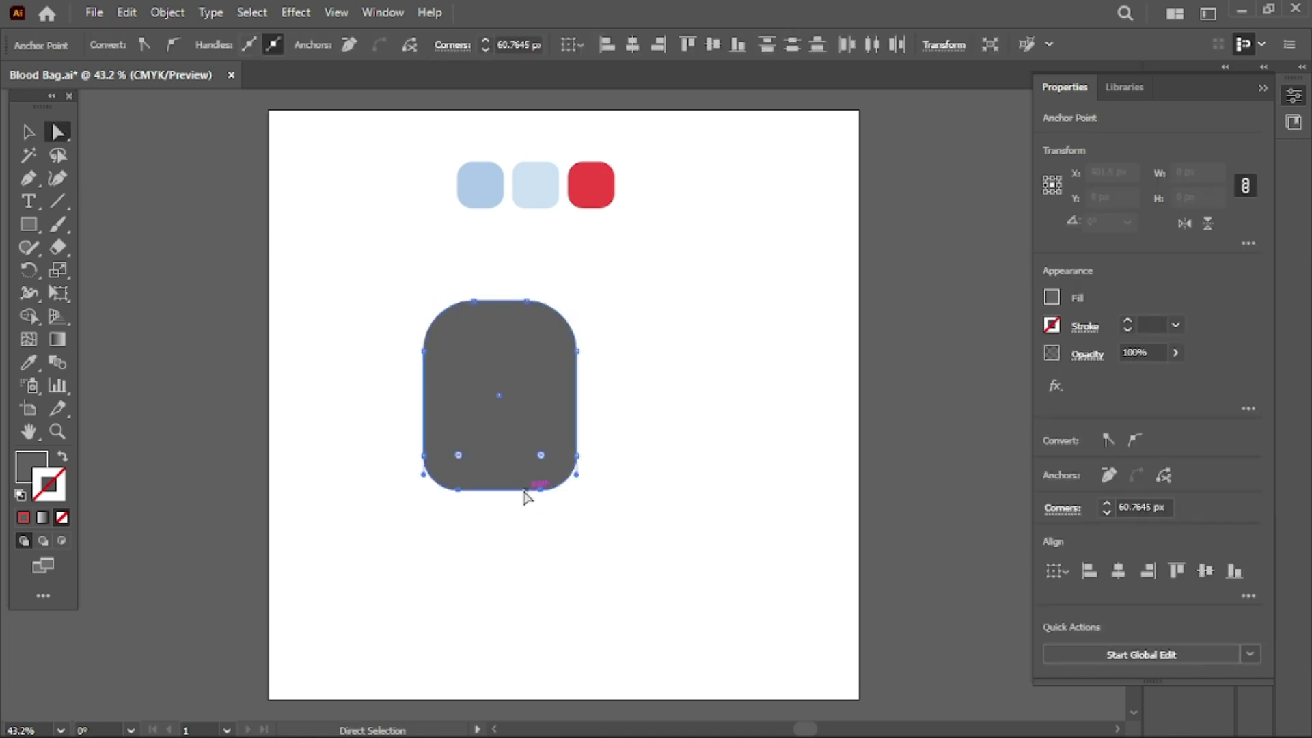
pyautogui.moveTo(540, 456); pyautogui.dragTo(531, 446)
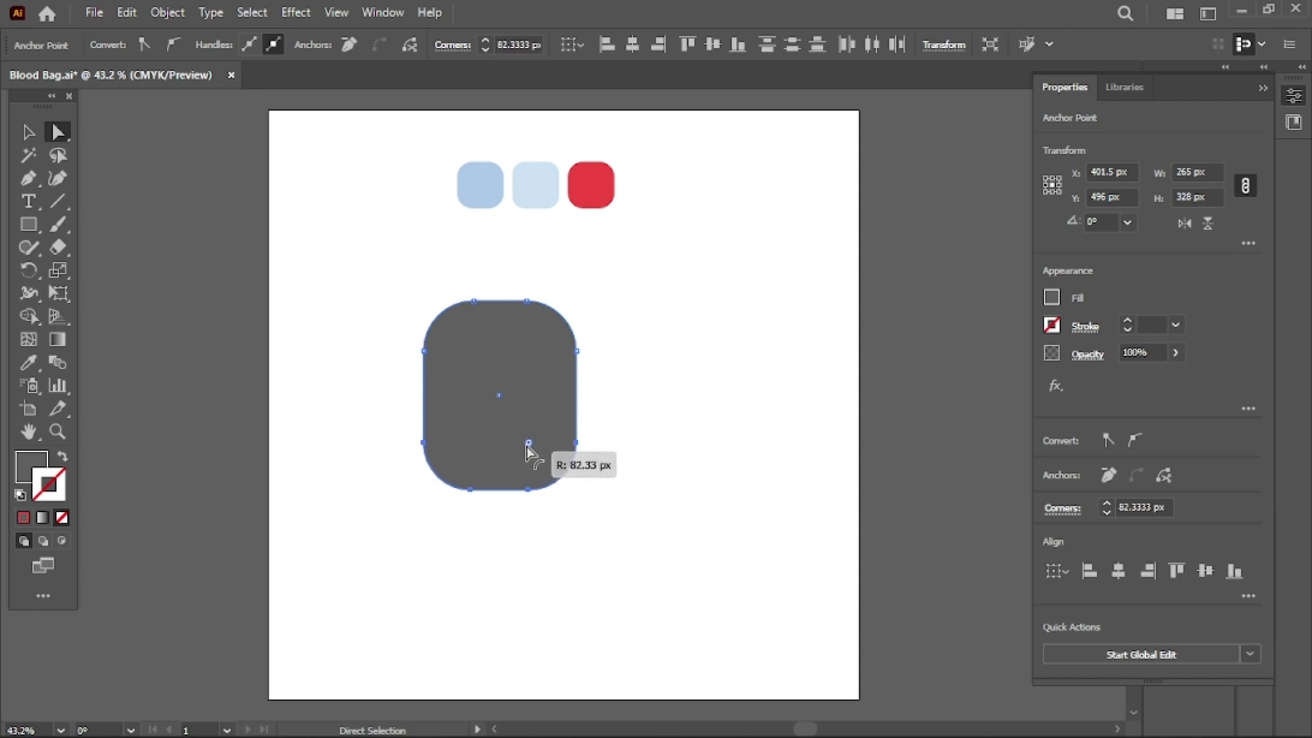
pyautogui.click(28, 132)
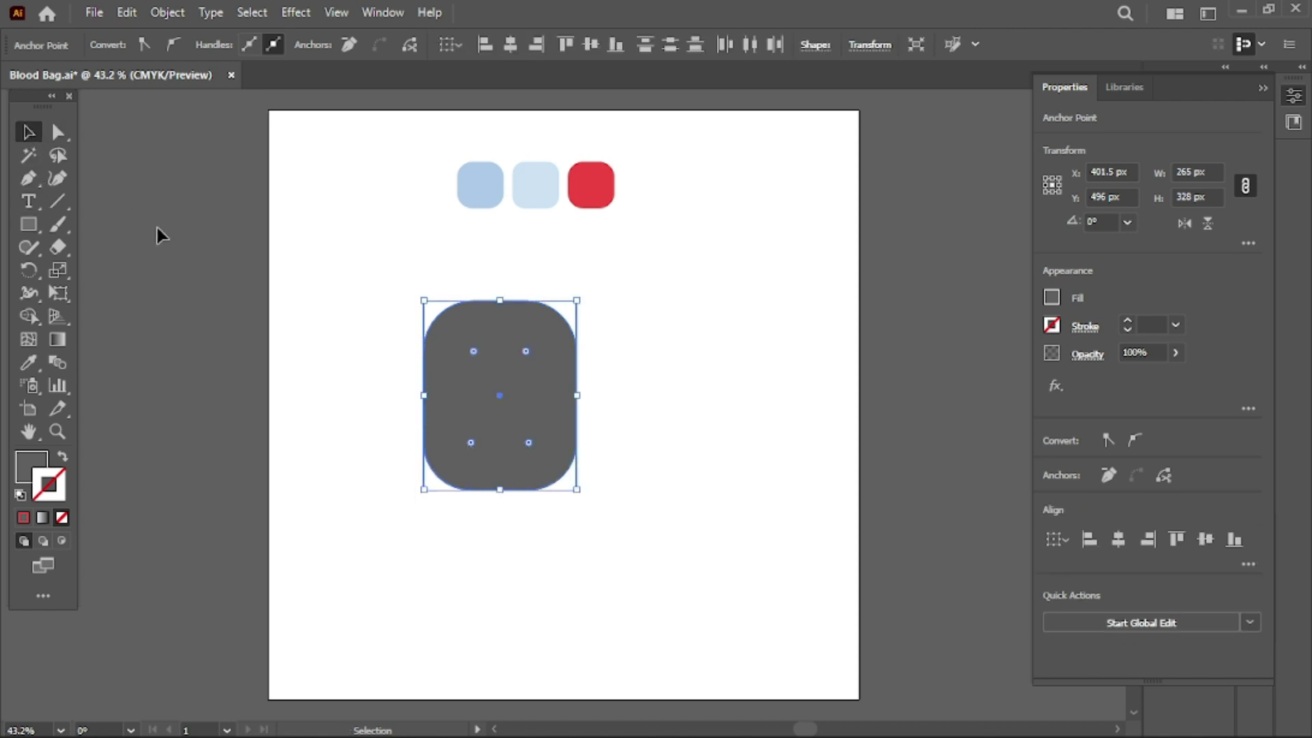
pyautogui.click(454, 224)
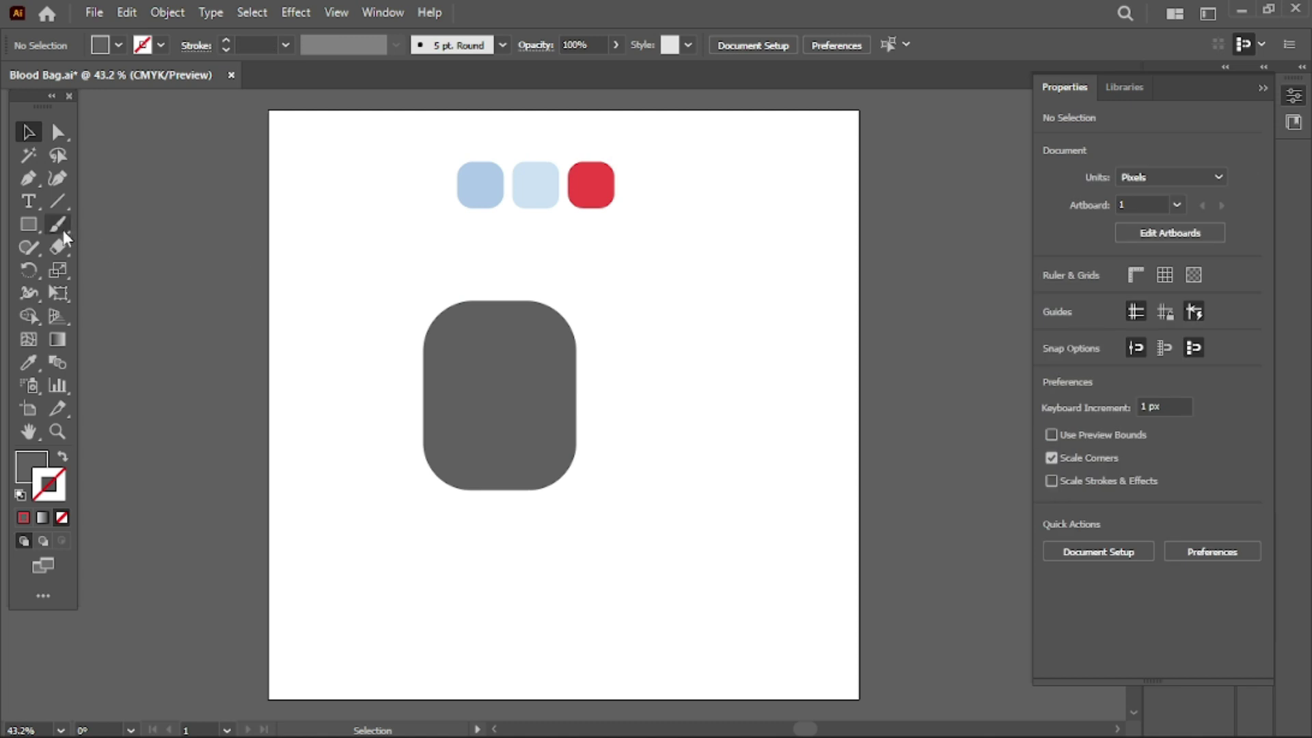
# - Draw a small rounded rectangle right of the bag, about 130 px wide
pyautogui.click(30, 223)
pyautogui.click(97, 224)
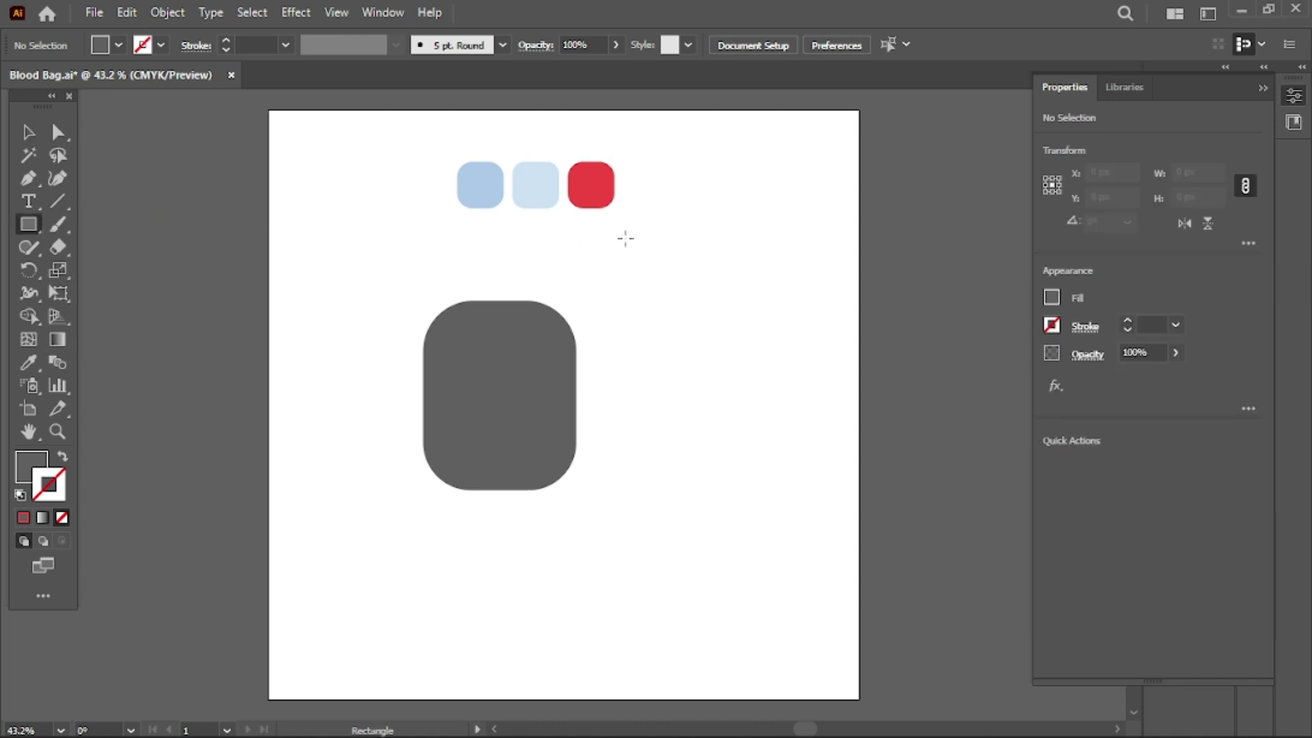
pyautogui.moveTo(644, 238); pyautogui.dragTo(762, 288)
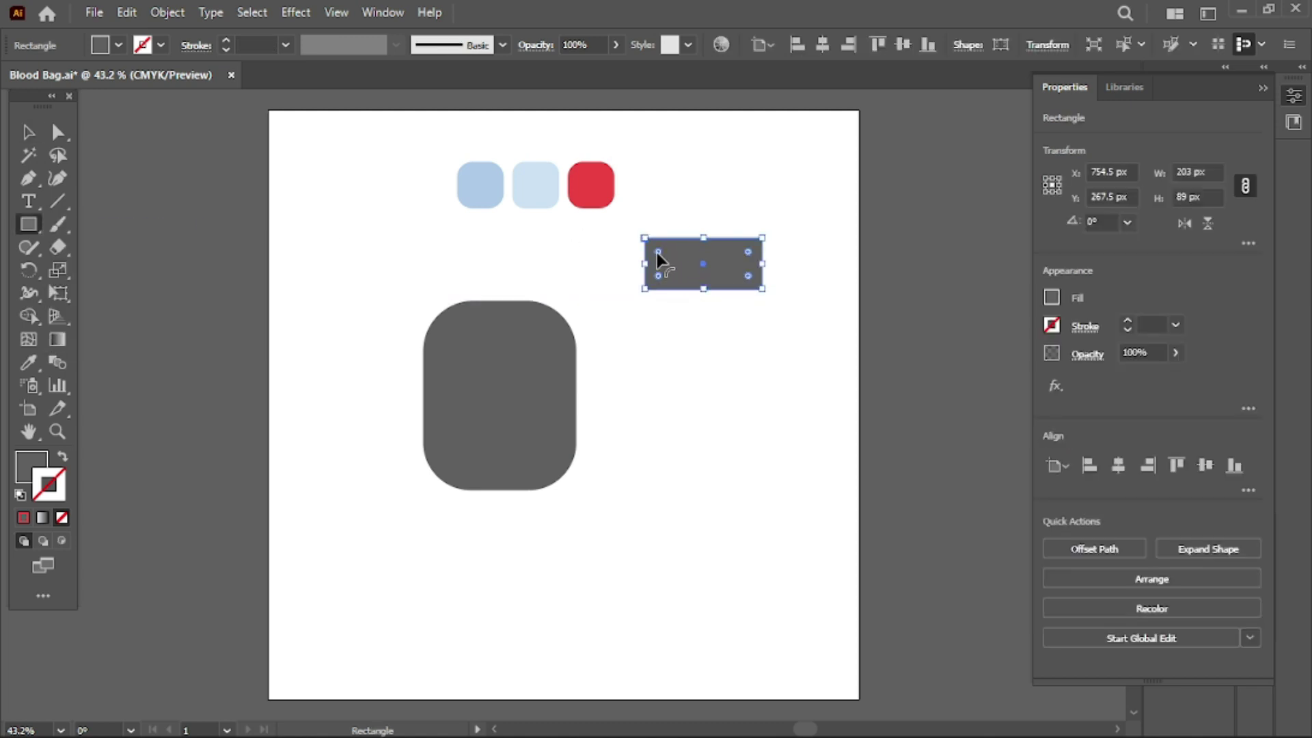
pyautogui.moveTo(658, 252); pyautogui.dragTo(663, 257)
pyautogui.moveTo(763, 265); pyautogui.dragTo(683, 281)
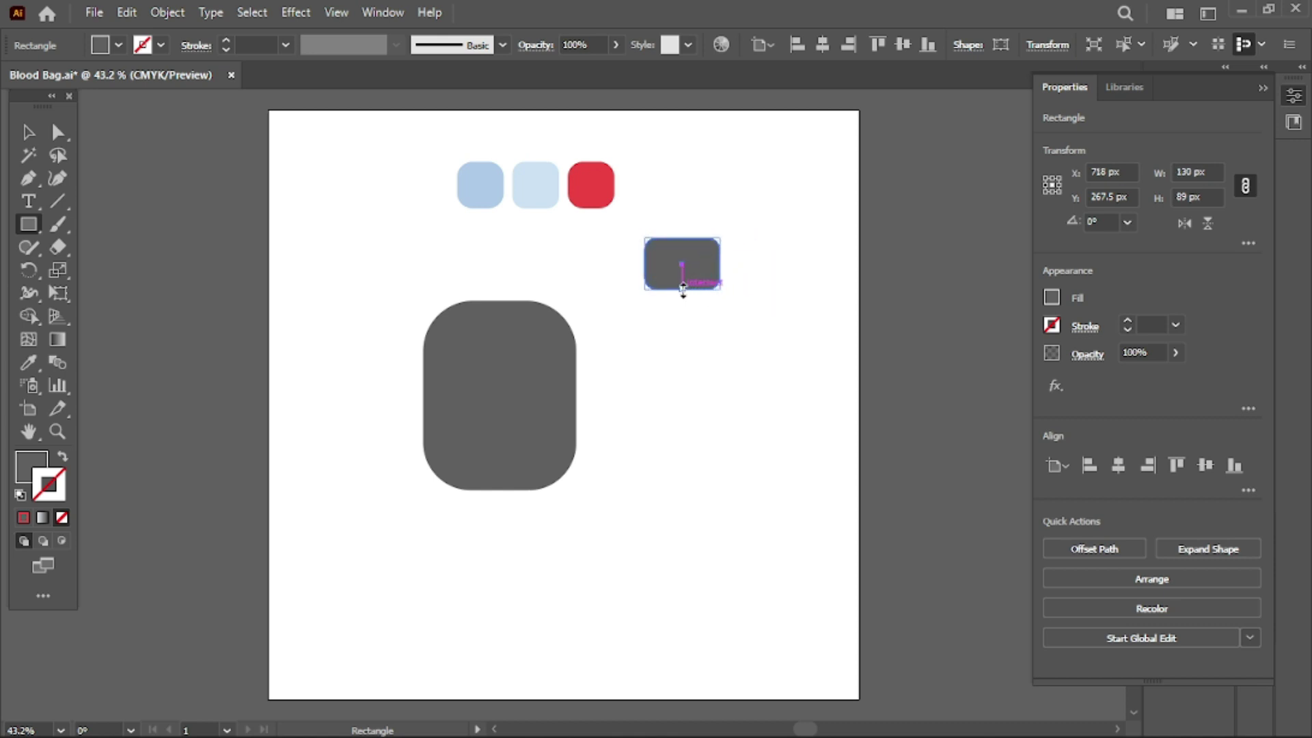
pyautogui.click(30, 134)
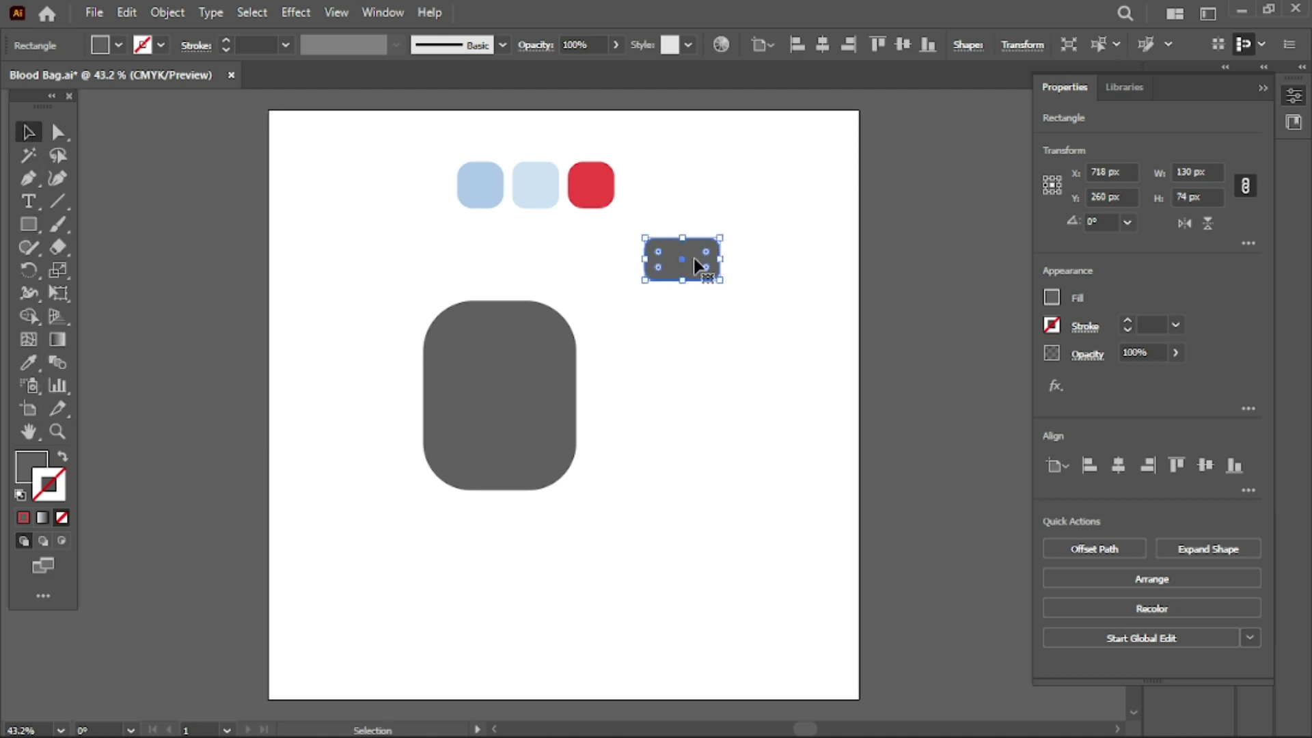
# - Duplicate it 90 px lower, making the upper one 120 px and the copy 60 px wide
pyautogui.moveTo(697, 265); pyautogui.dragTo(703, 320)
pyautogui.click(714, 265)
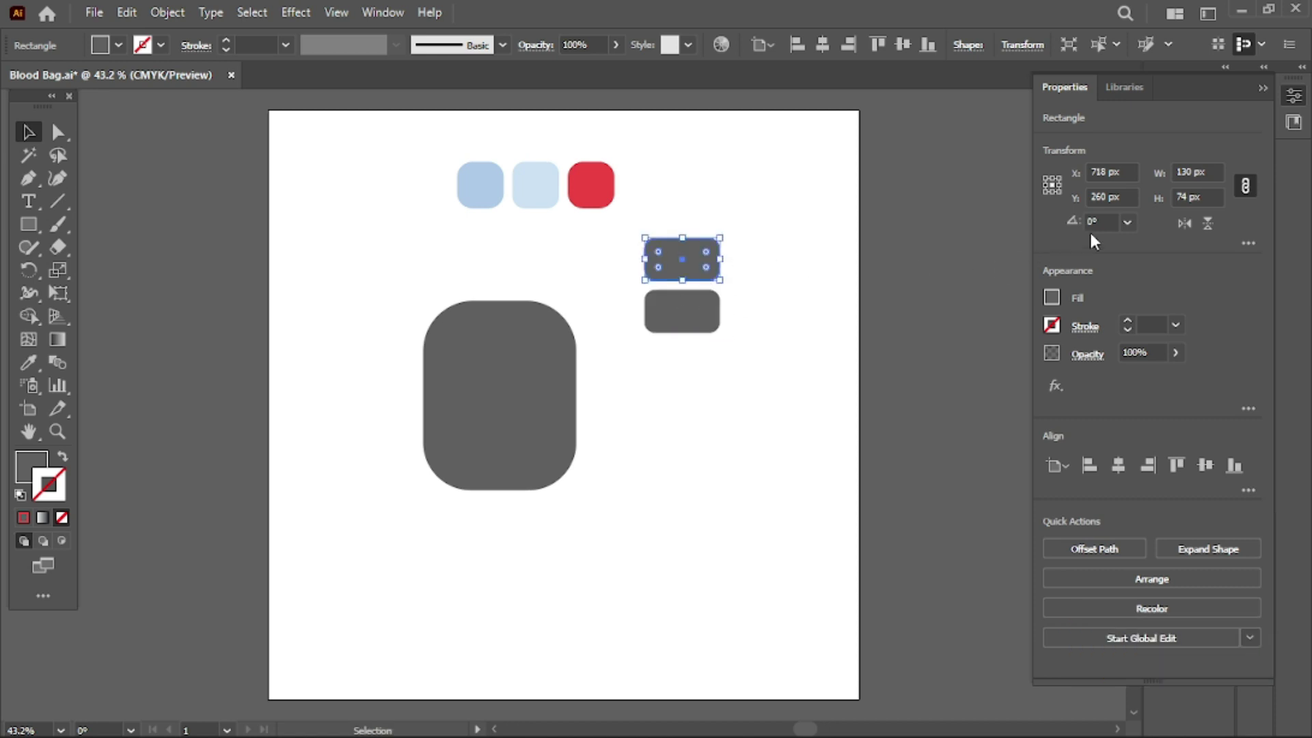
pyautogui.click(1190, 173)
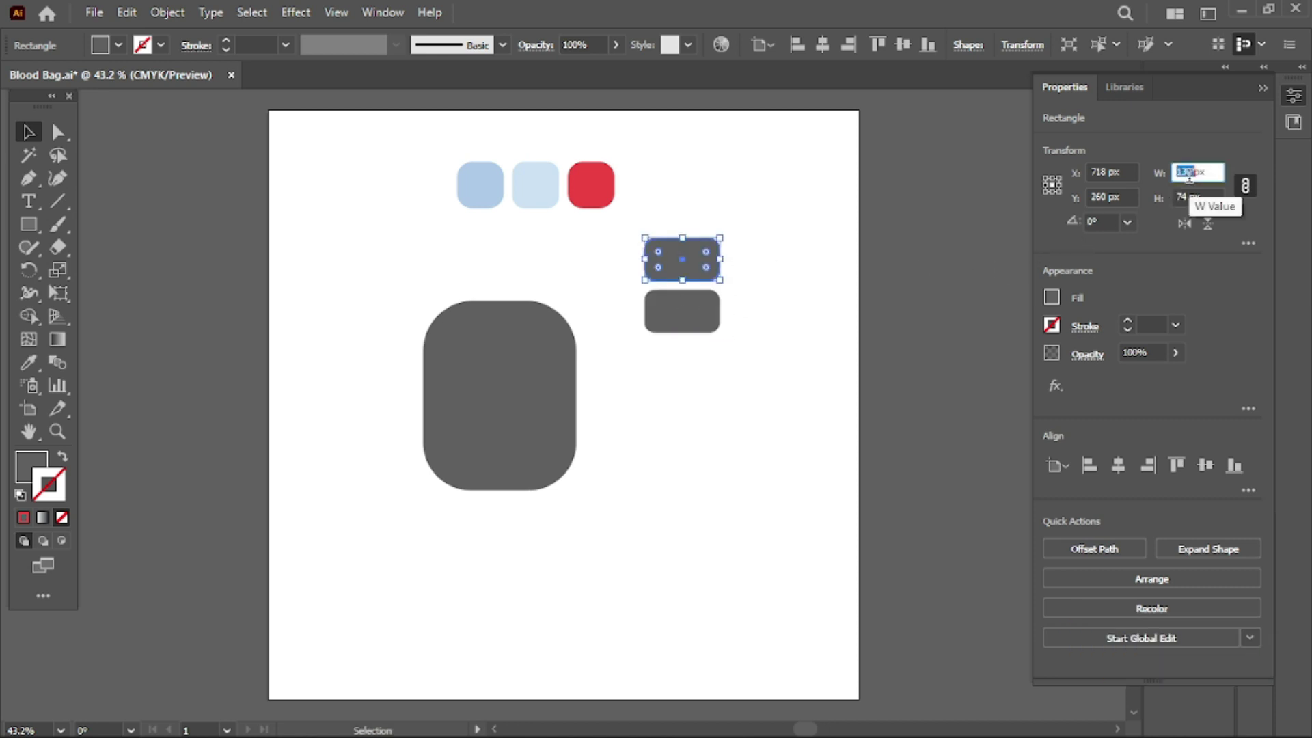
pyautogui.write('1')
pyautogui.press('Return')
pyautogui.click(697, 323)
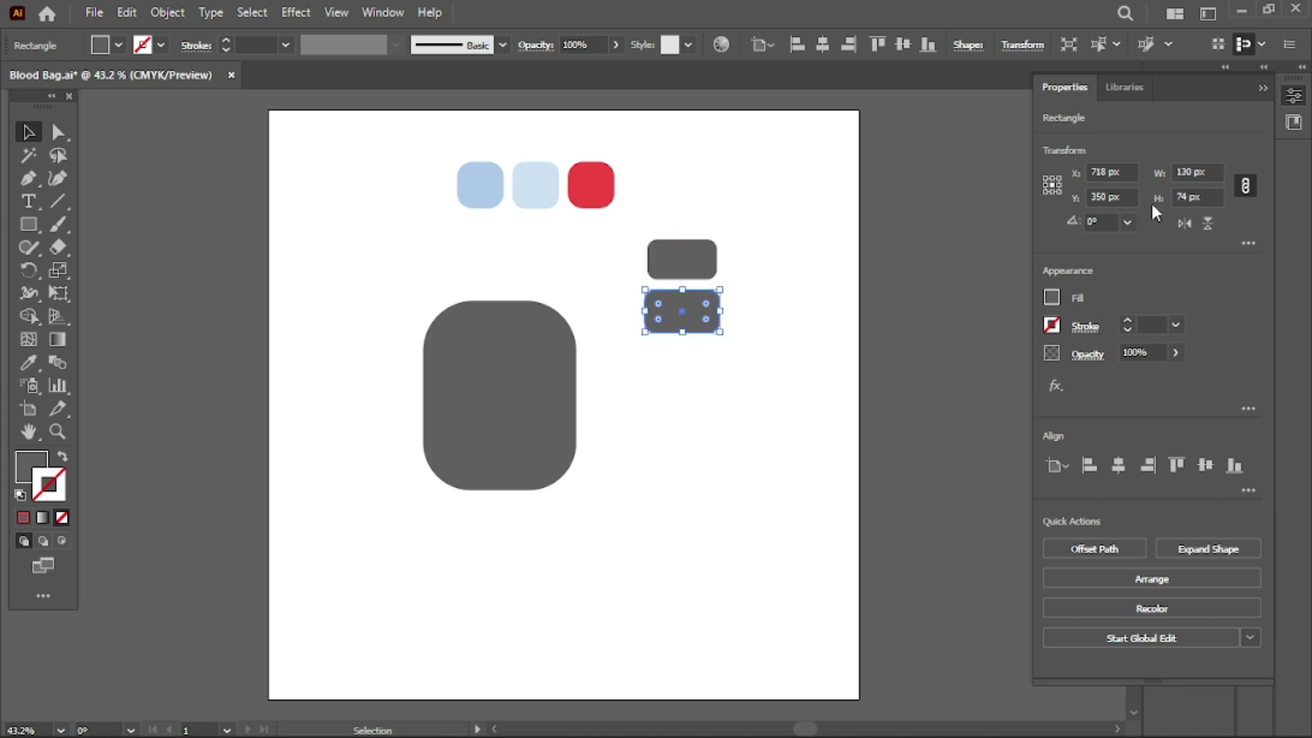
pyautogui.click(1180, 173)
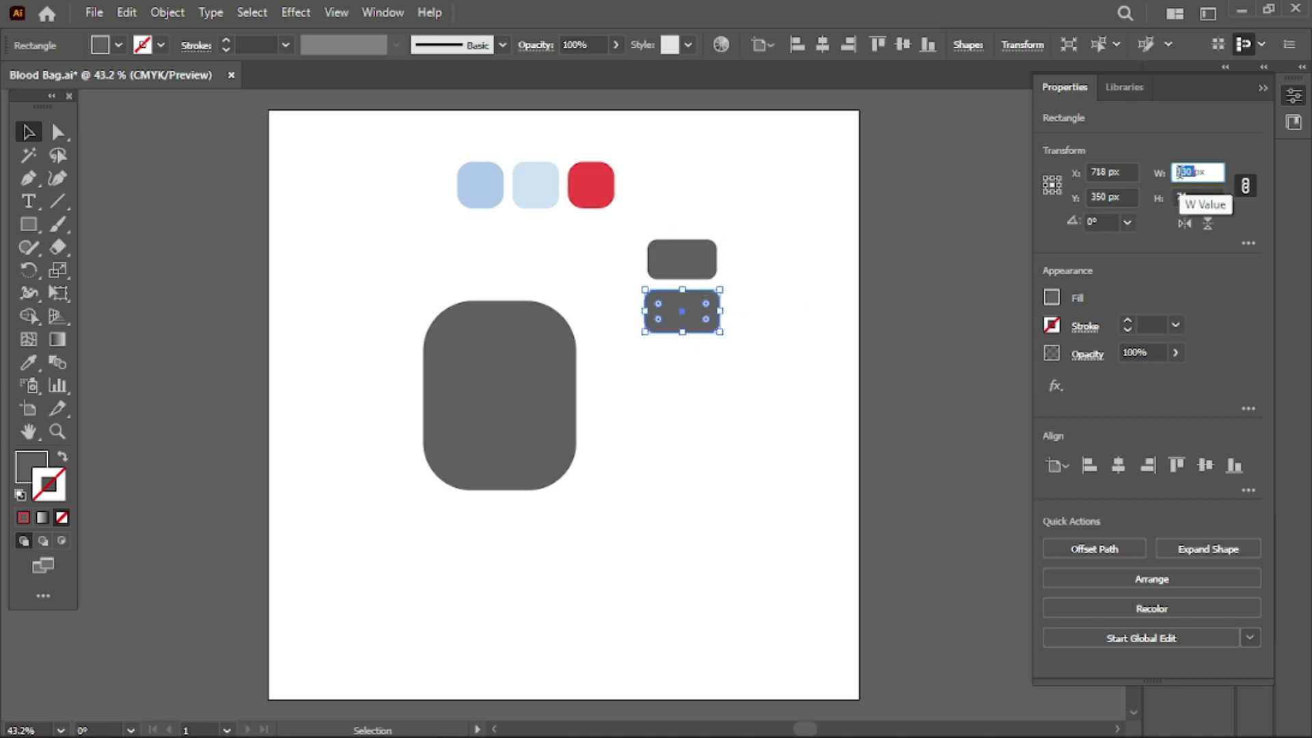
pyautogui.write('60')
pyautogui.press('Return')
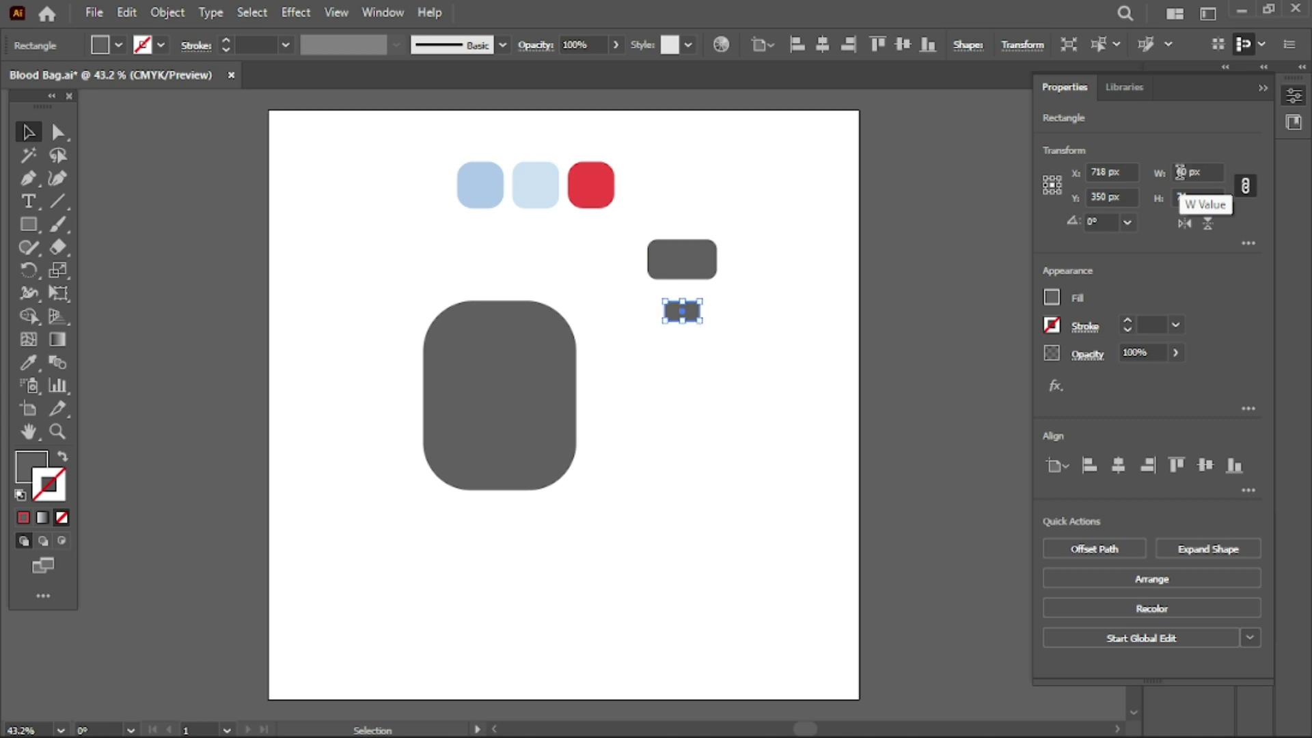
# - Fill the 60 px rectangle with the light-blue swatch and move it inside the dark one
pyautogui.click(22, 363)
pyautogui.click(534, 187)
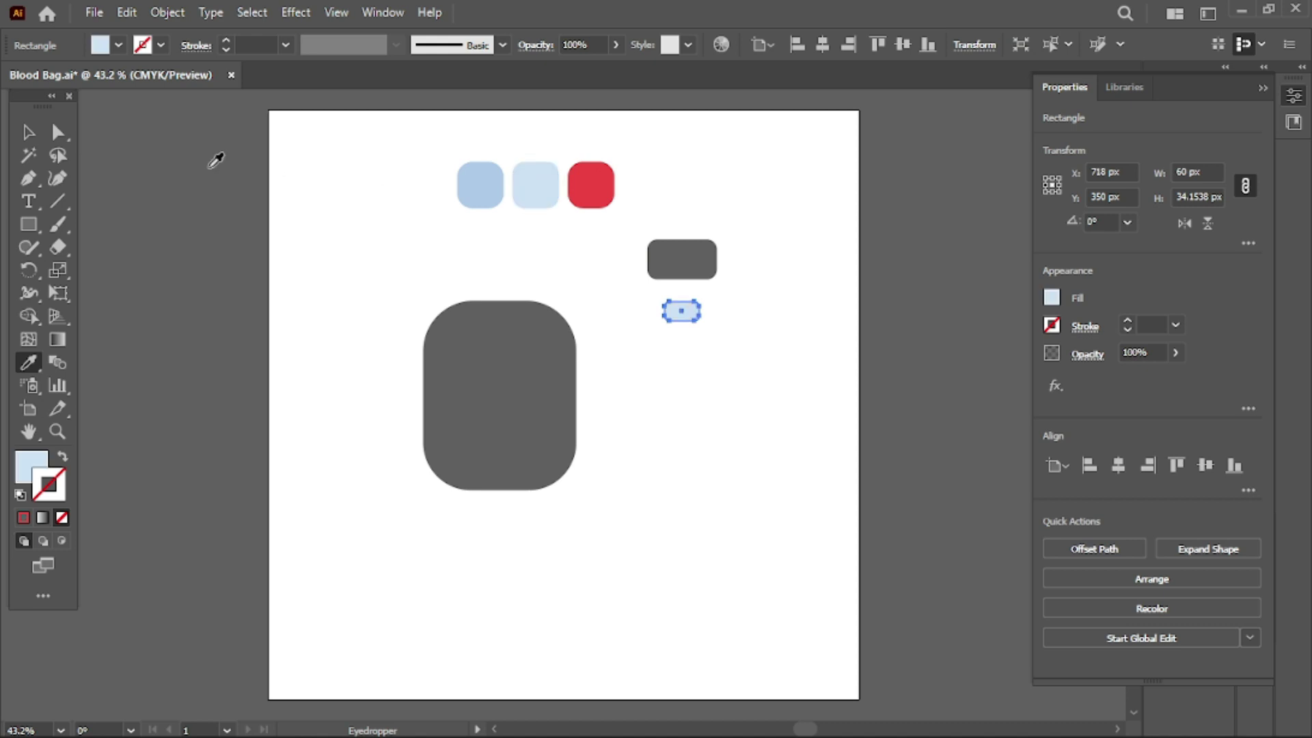
pyautogui.click(28, 132)
pyautogui.click(755, 380)
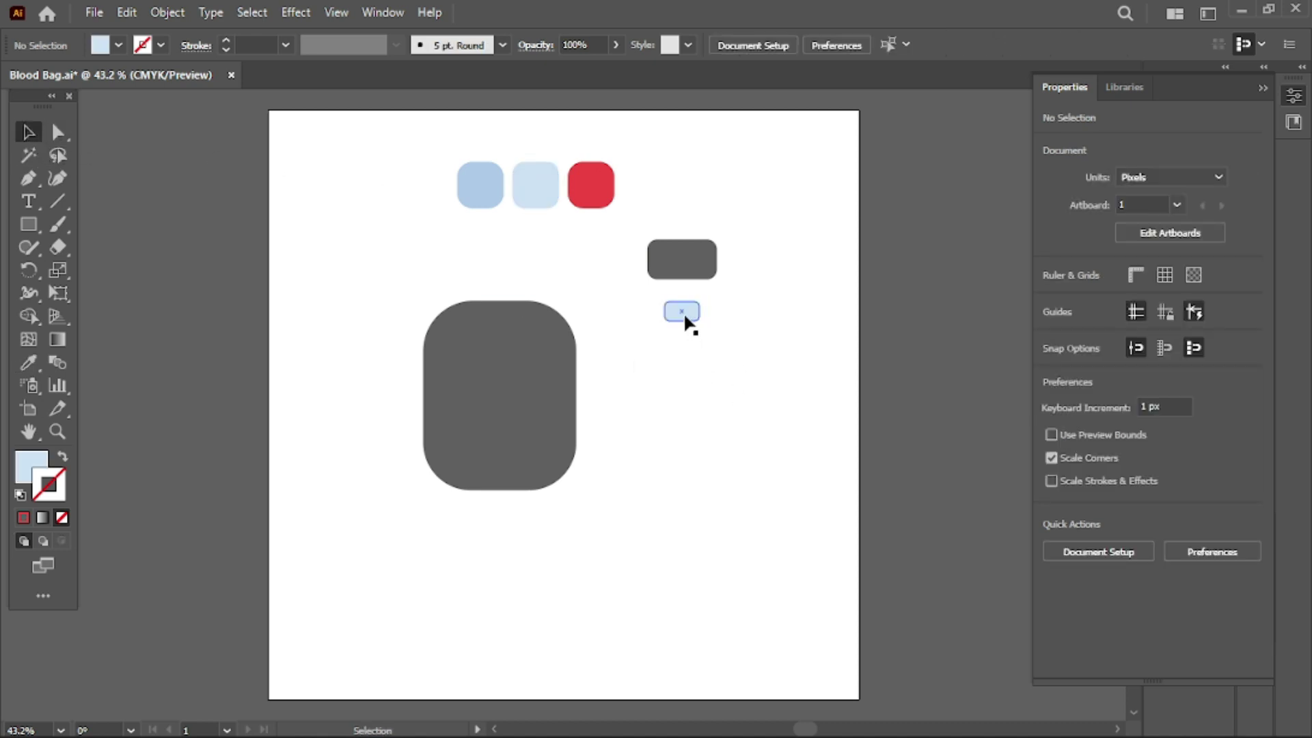
pyautogui.moveTo(686, 316); pyautogui.dragTo(689, 263)
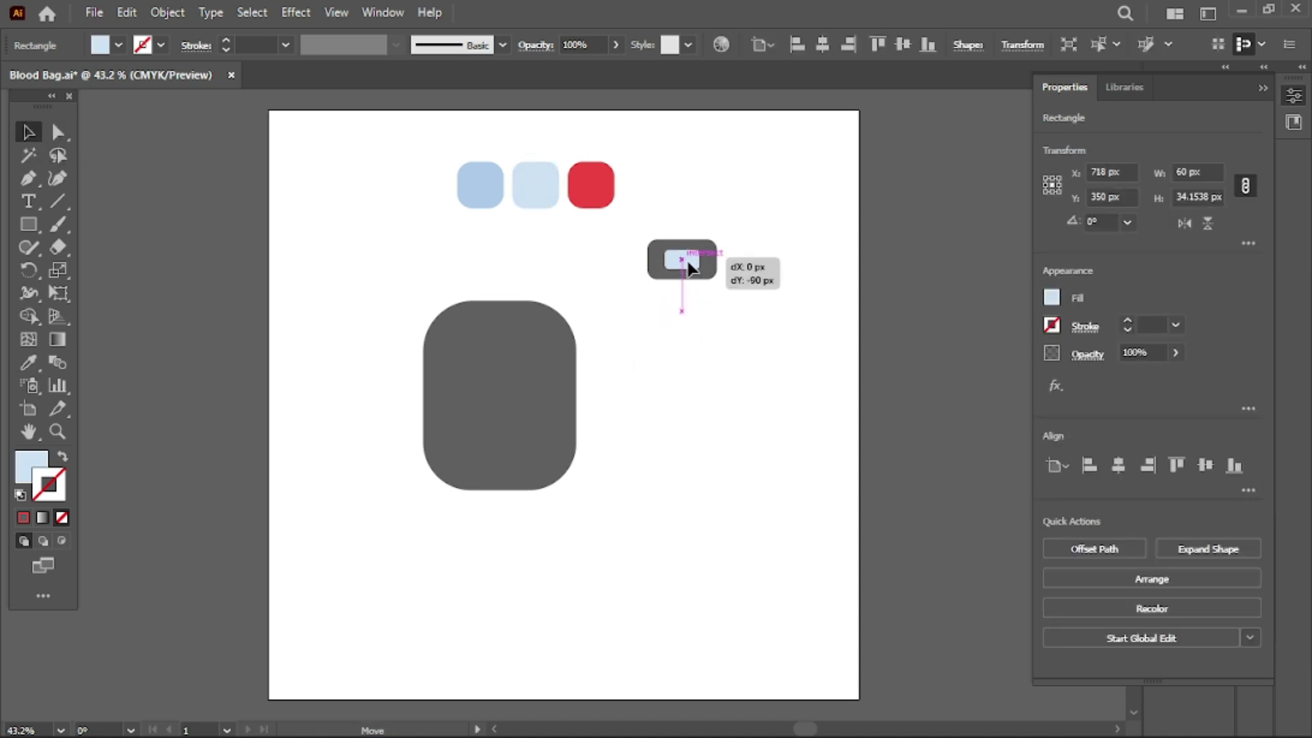
pyautogui.click(708, 313)
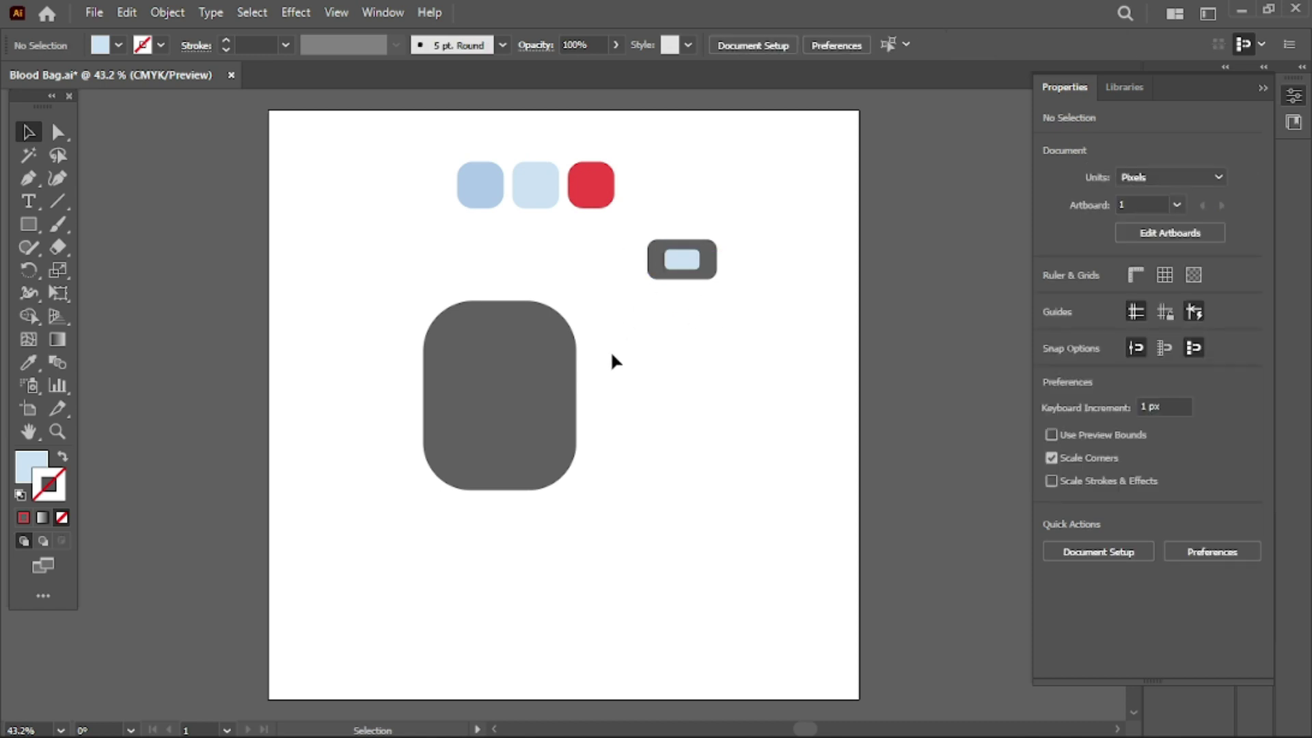
# - Move the small rectangle pair right of the bag and group it
pyautogui.moveTo(619, 269)
pyautogui.mouseDown()
pyautogui.moveTo(717, 277)
pyautogui.moveTo(513, 486)
pyautogui.mouseUp()
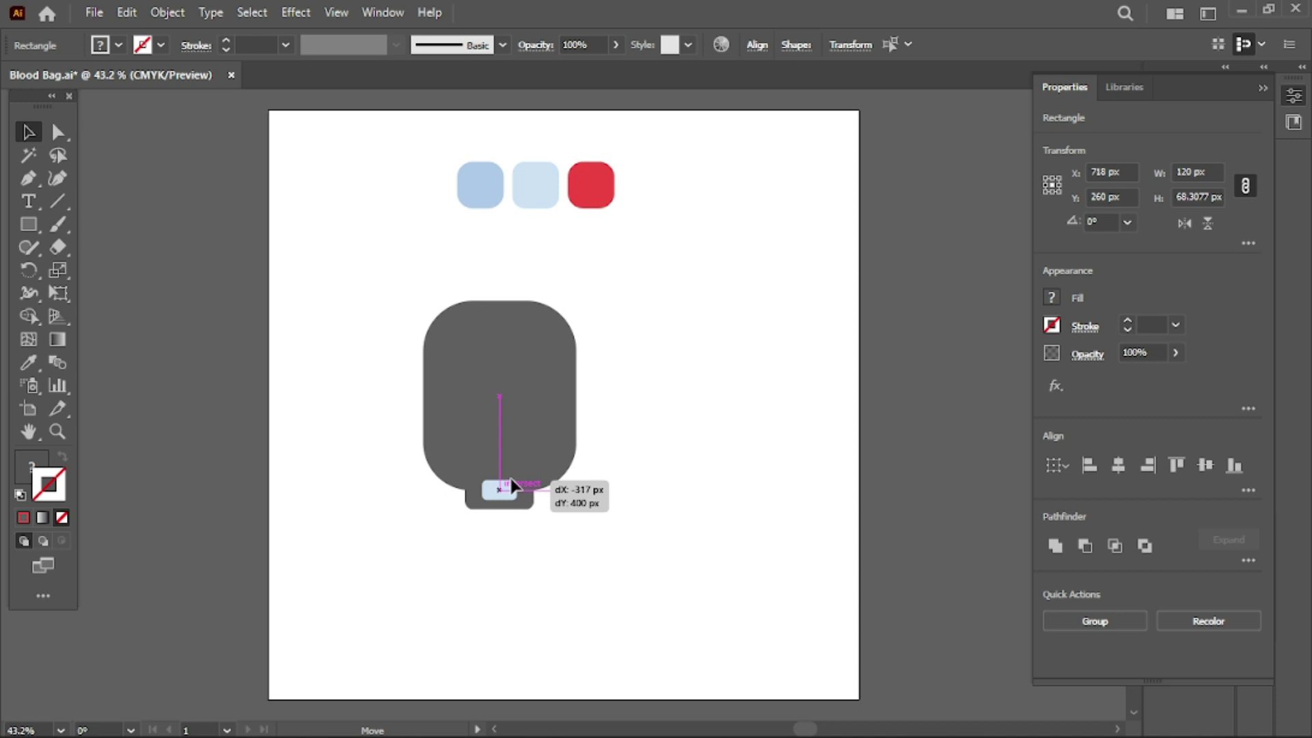
pyautogui.moveTo(513, 487); pyautogui.dragTo(736, 427)
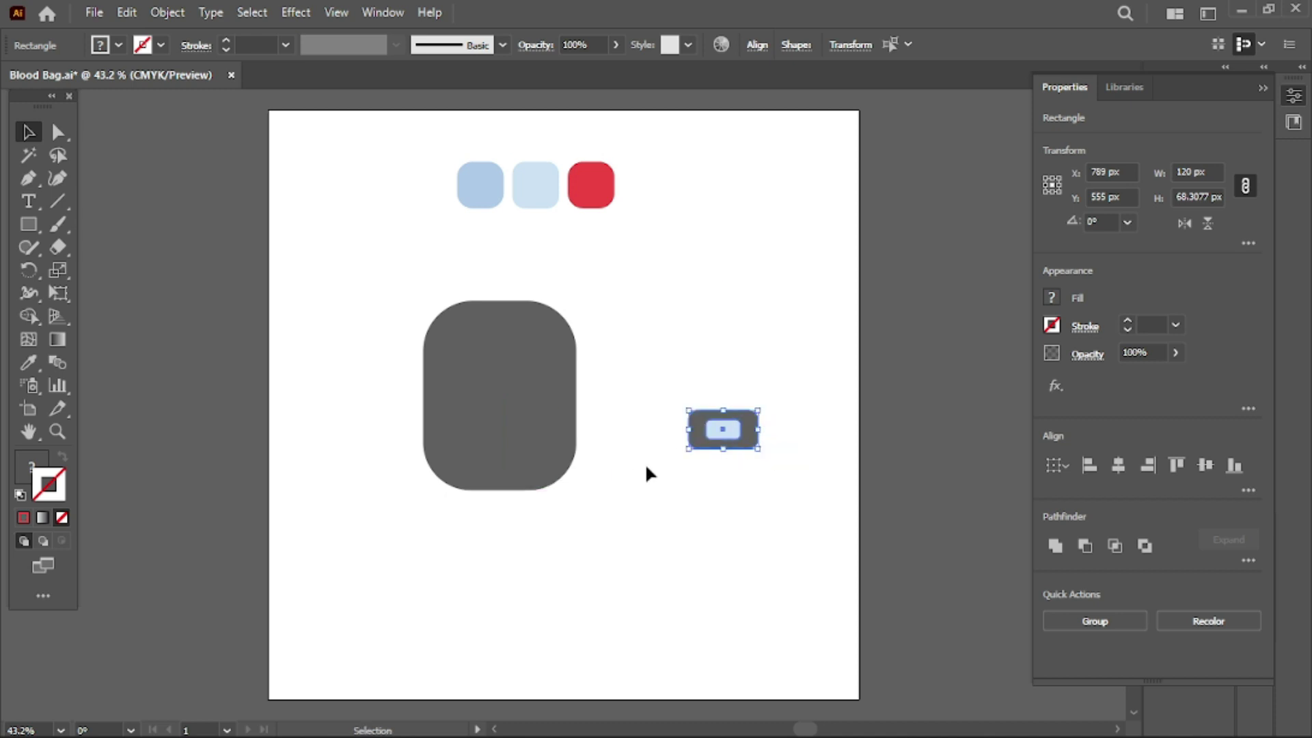
pyautogui.moveTo(661, 391); pyautogui.dragTo(732, 454)
pyautogui.rightClick(732, 454)
pyautogui.click(771, 452)
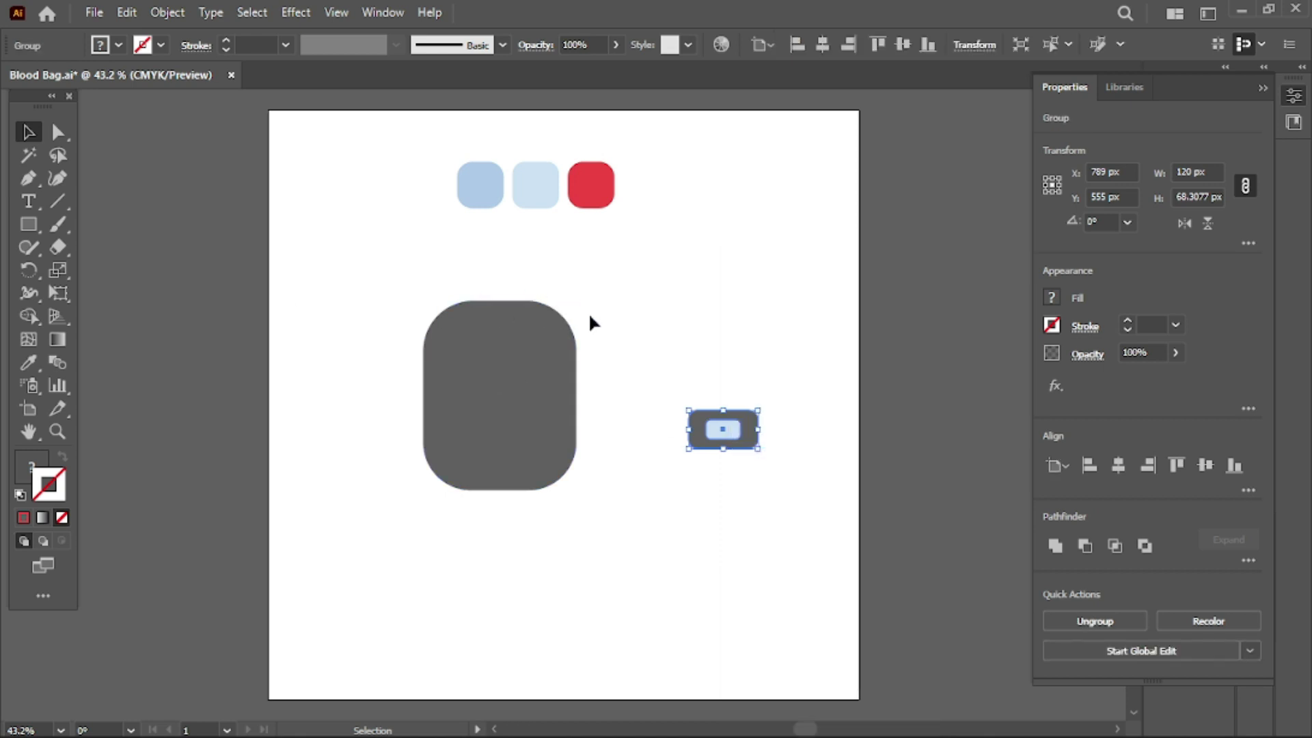
# - Shrink the tab group to 82 px wide and place it at the bag's bottom centre
pyautogui.moveTo(660, 410)
pyautogui.mouseDown()
pyautogui.moveTo(769, 458)
pyautogui.moveTo(712, 427)
pyautogui.mouseUp()
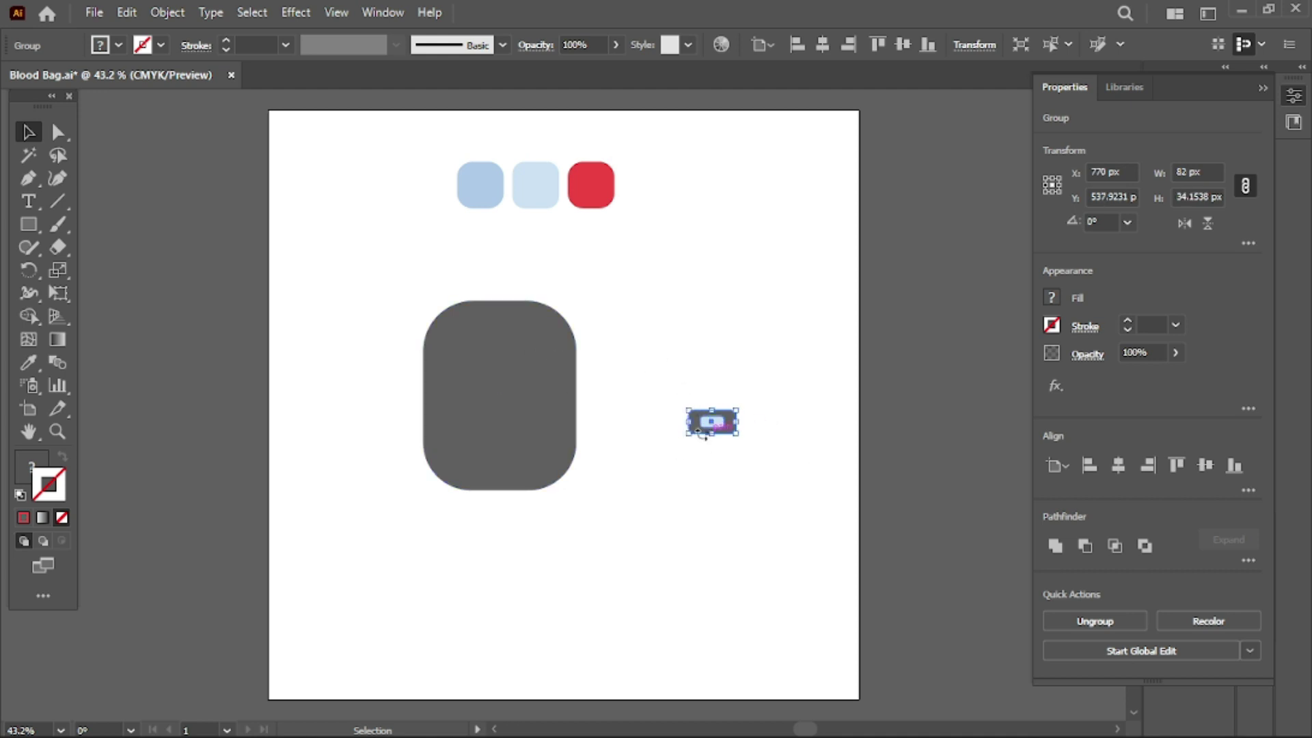
pyautogui.click(666, 351)
pyautogui.moveTo(718, 424); pyautogui.dragTo(505, 493)
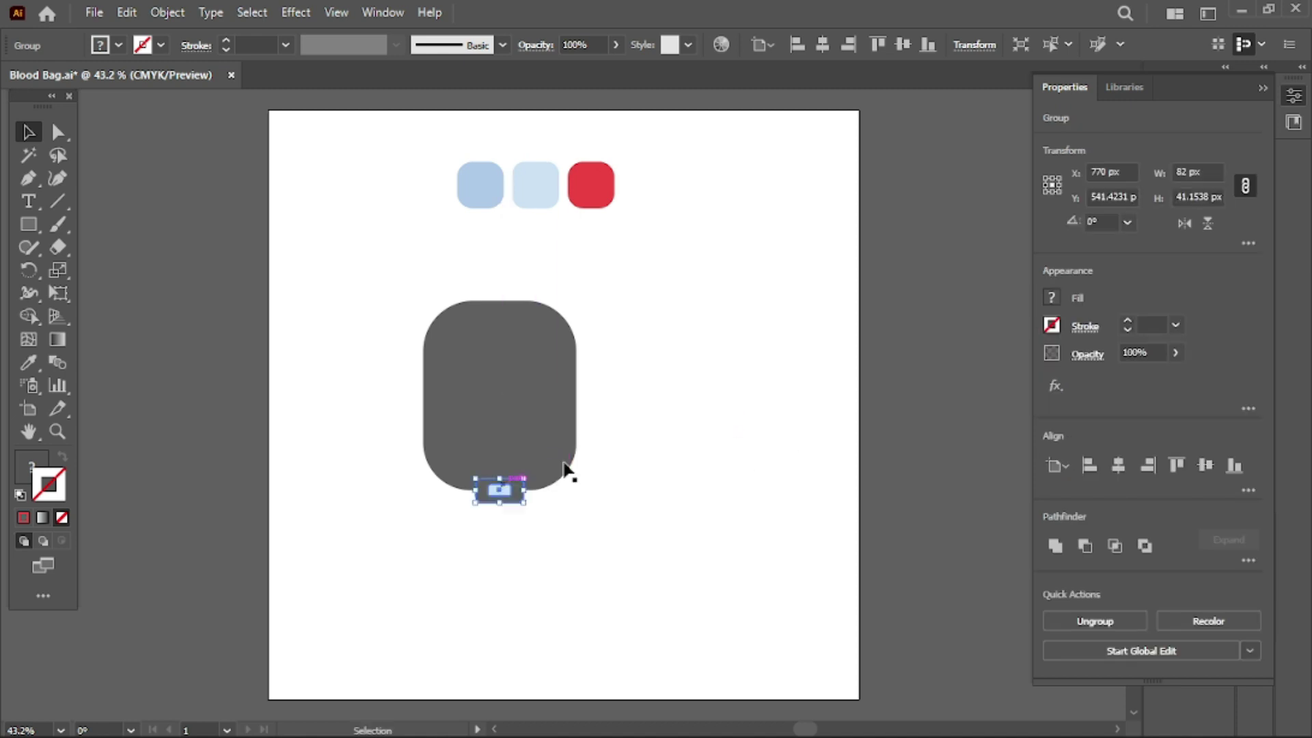
pyautogui.click(742, 380)
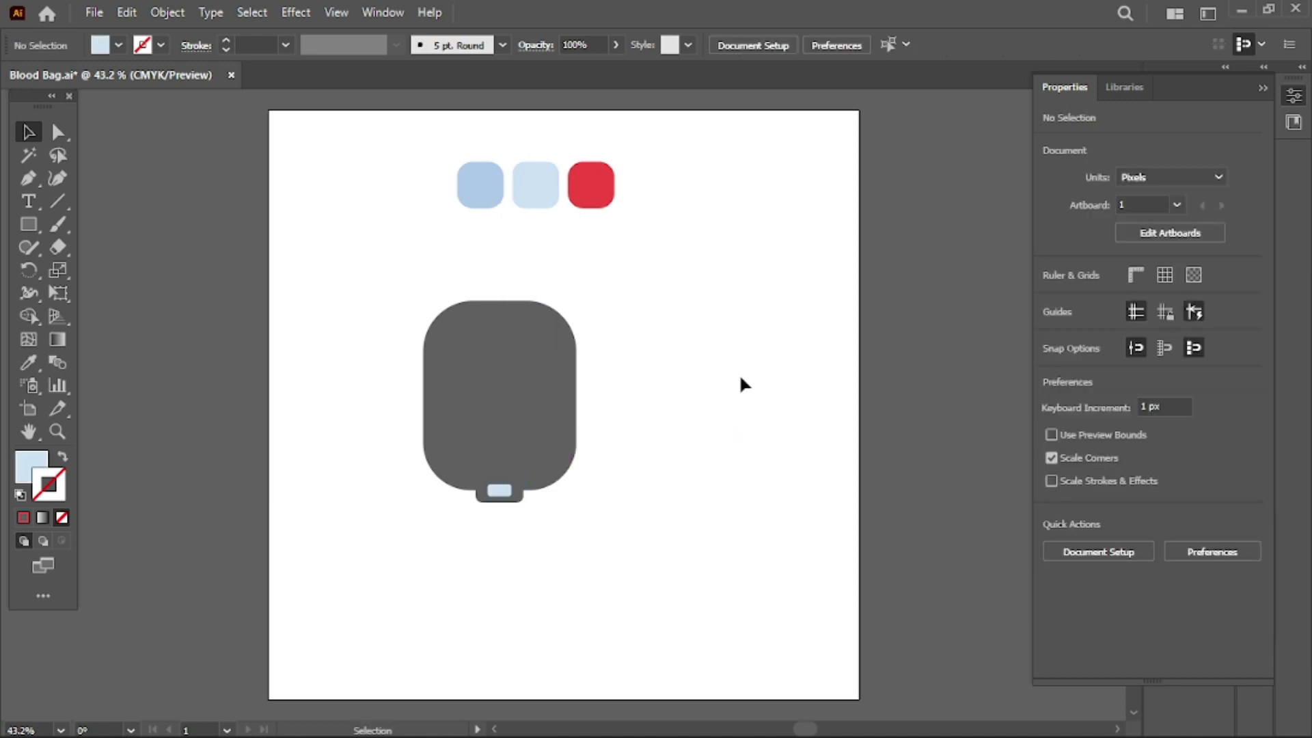
# - Fill the bag body with the middle swatch's light blue
pyautogui.click(520, 376)
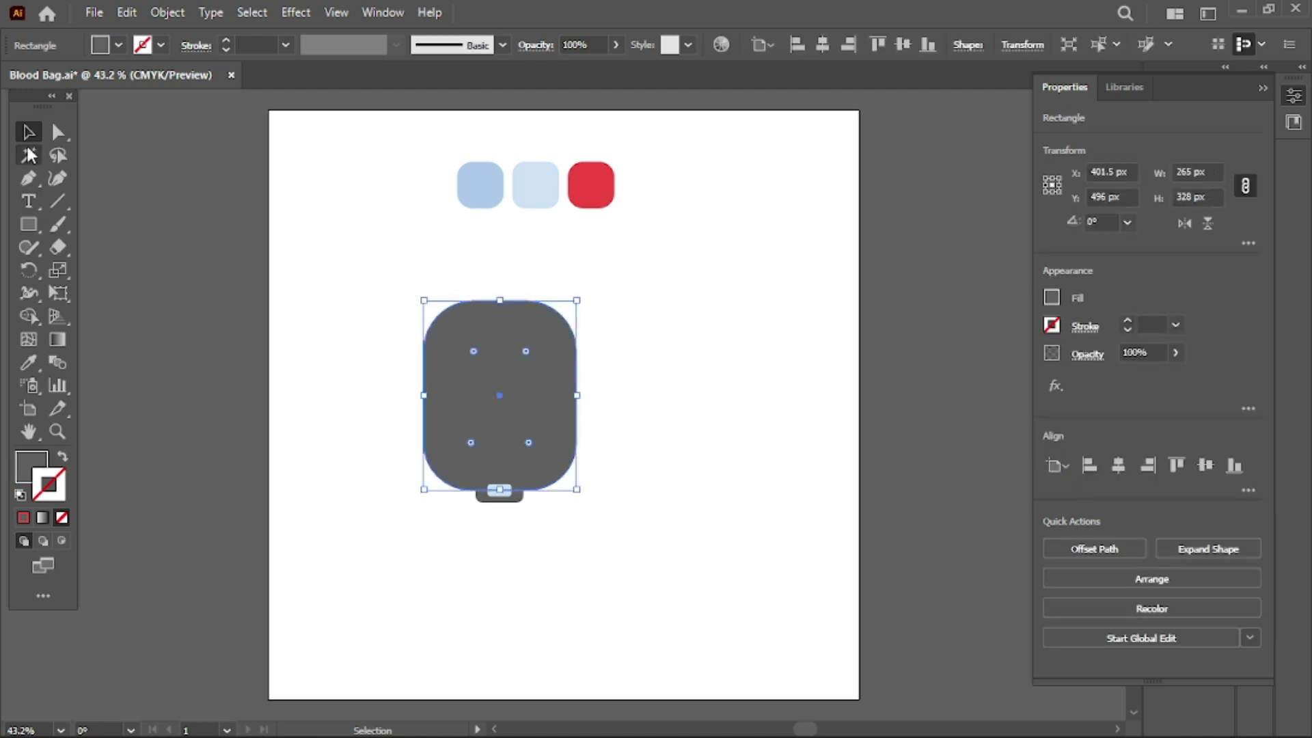
pyautogui.click(28, 362)
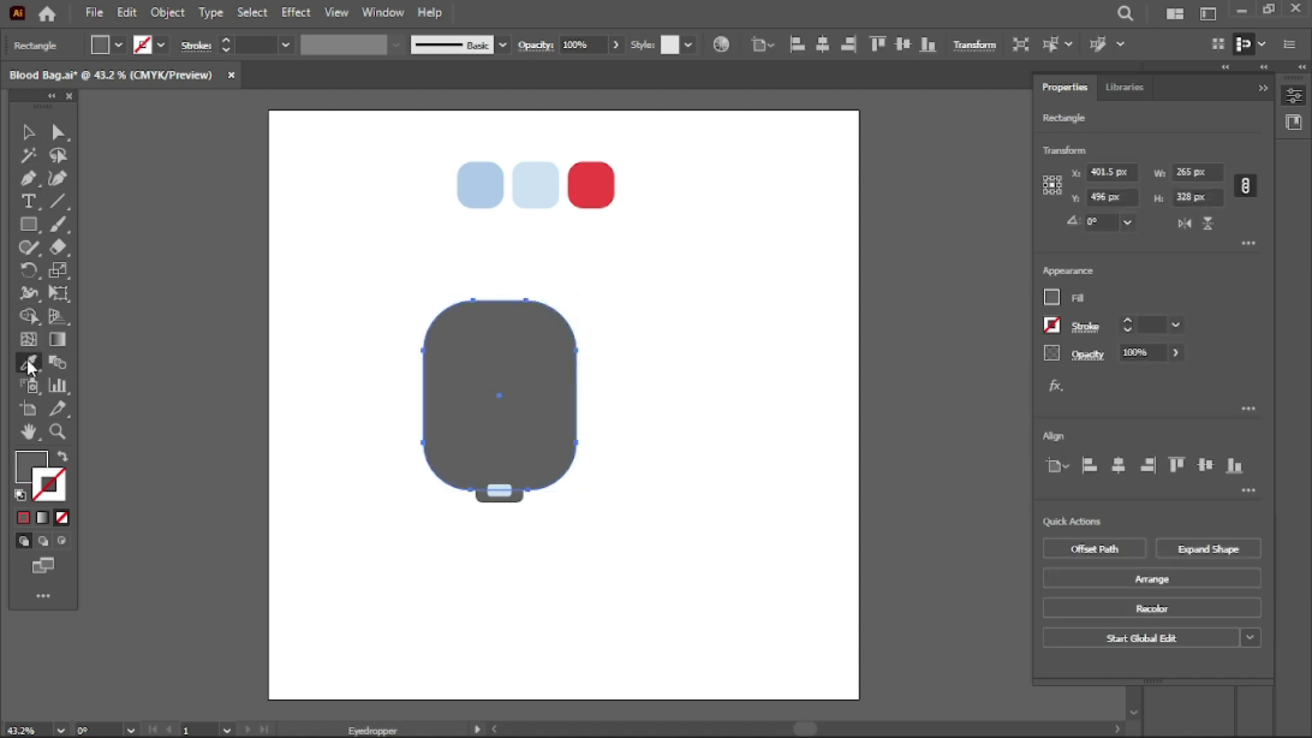
pyautogui.click(553, 183)
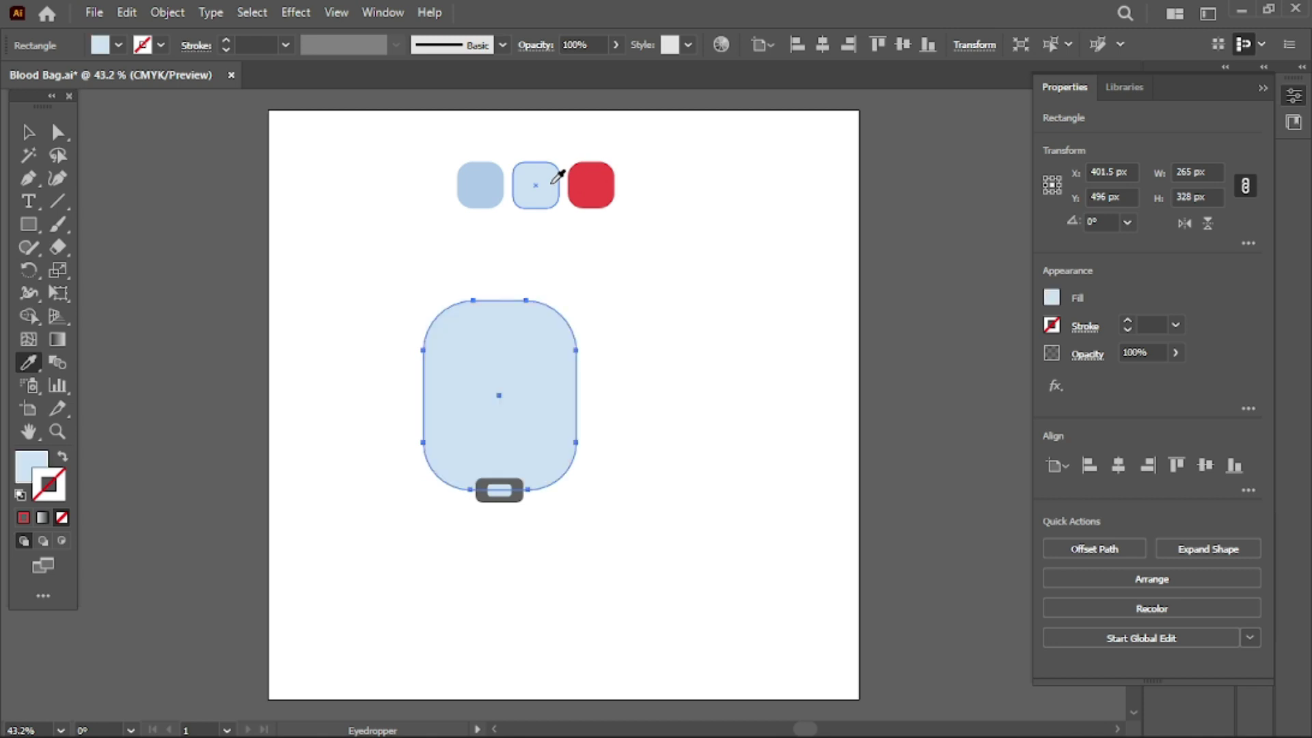
pyautogui.click(27, 136)
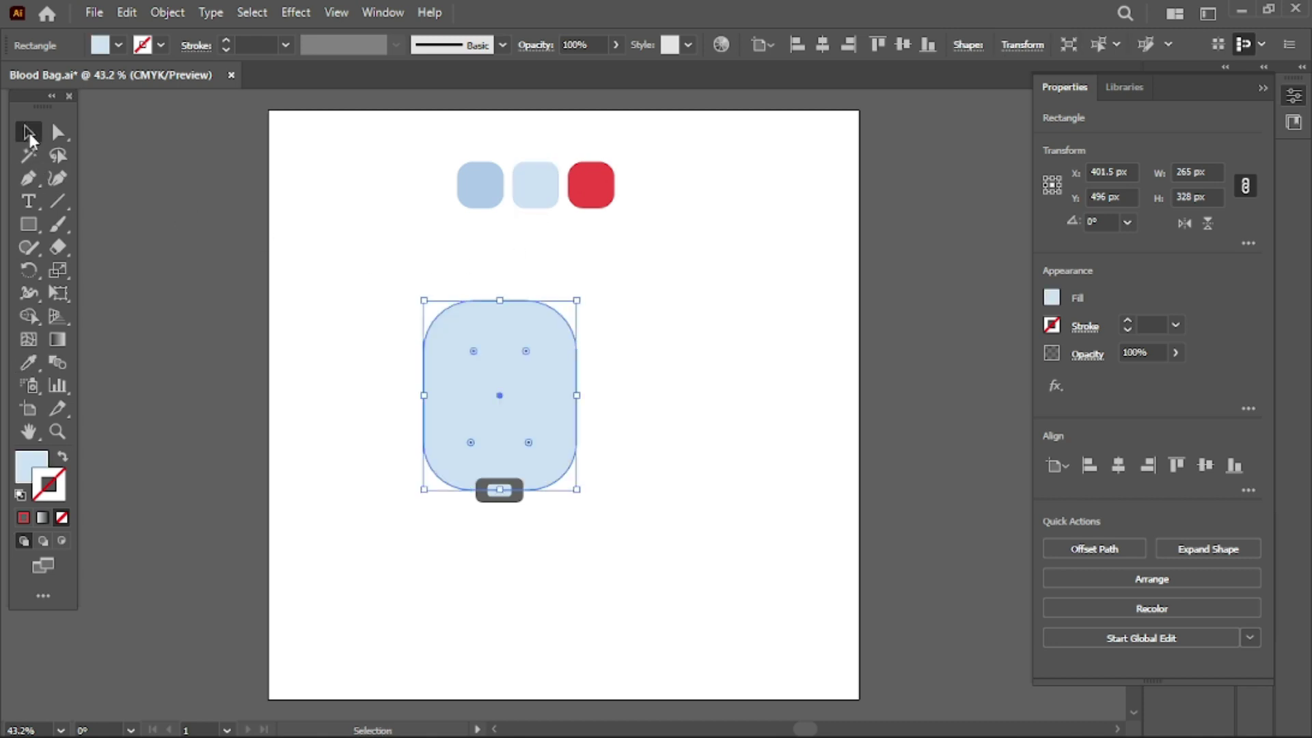
pyautogui.click(591, 527)
# - Ungroup the small tab at the bottom of the bag
pyautogui.click(508, 501)
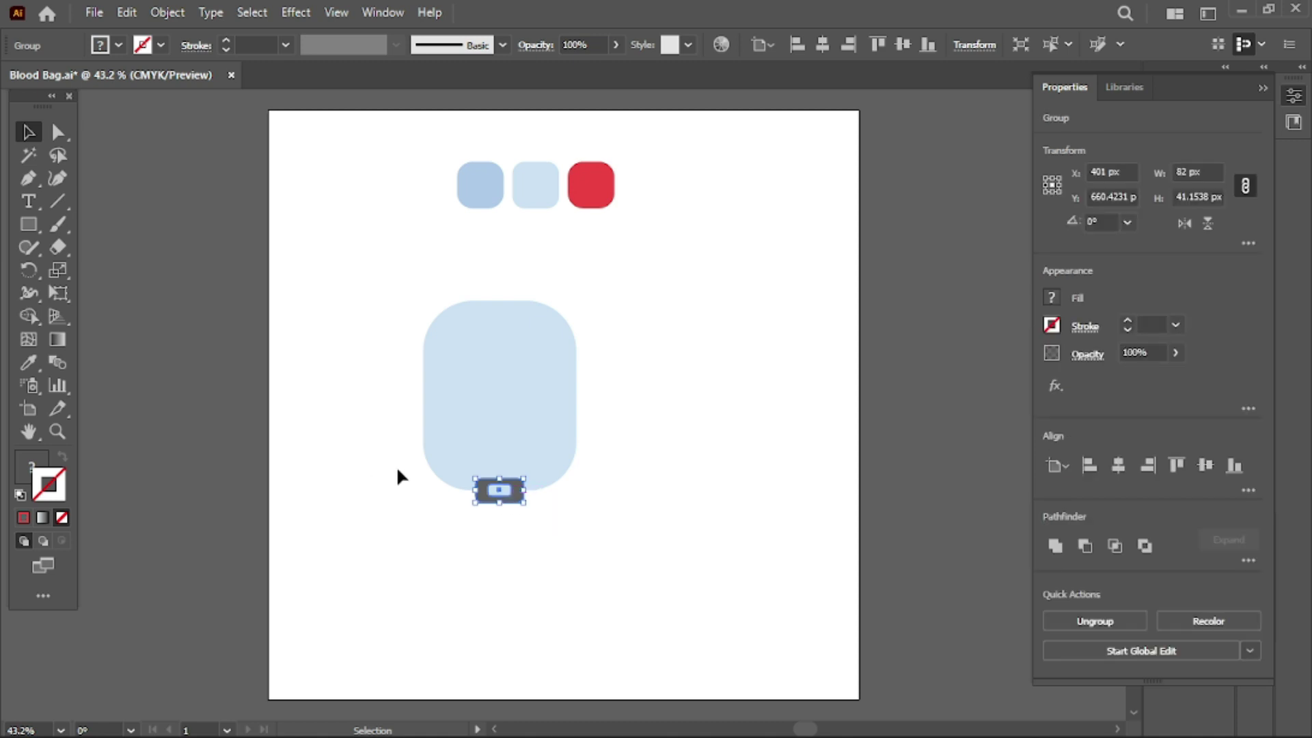
pyautogui.rightClick(513, 502)
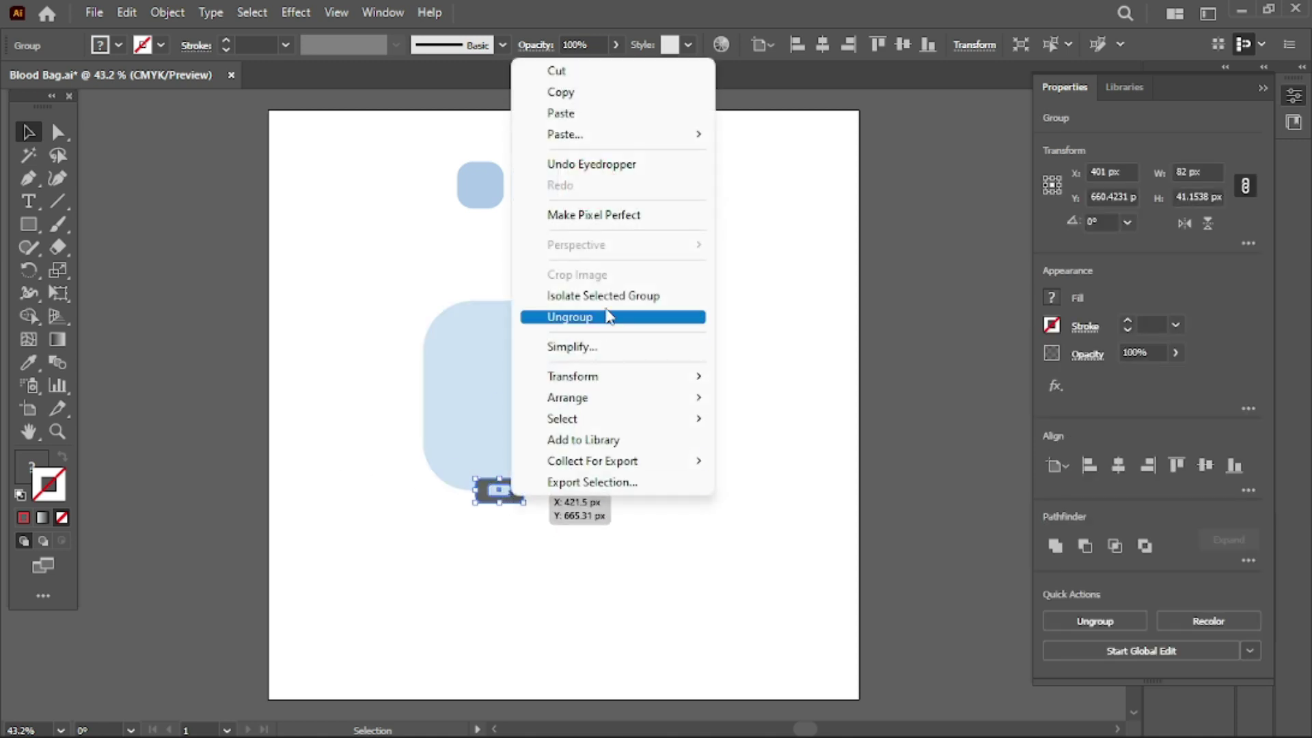
pyautogui.click(554, 315)
pyautogui.click(562, 512)
# - Make the tab's inner small rectangle white
pyautogui.click(509, 491)
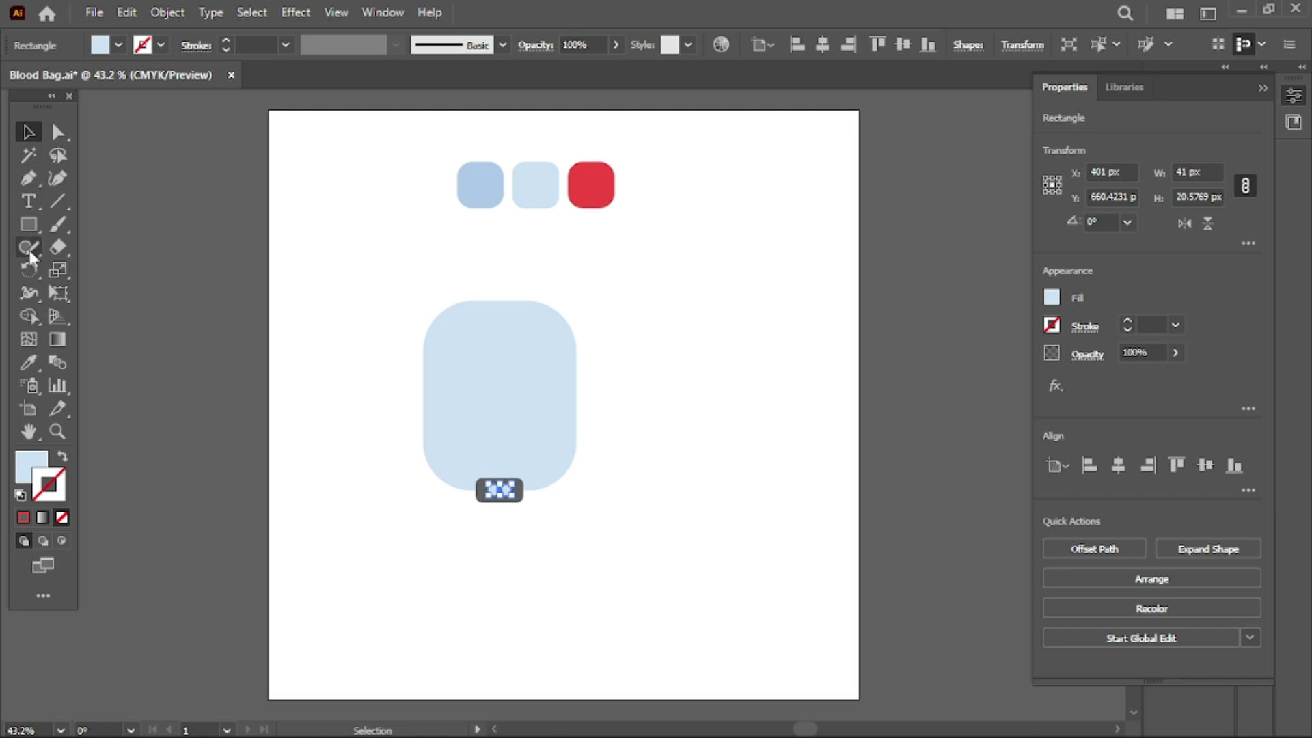
pyautogui.click(28, 363)
pyautogui.click(391, 267)
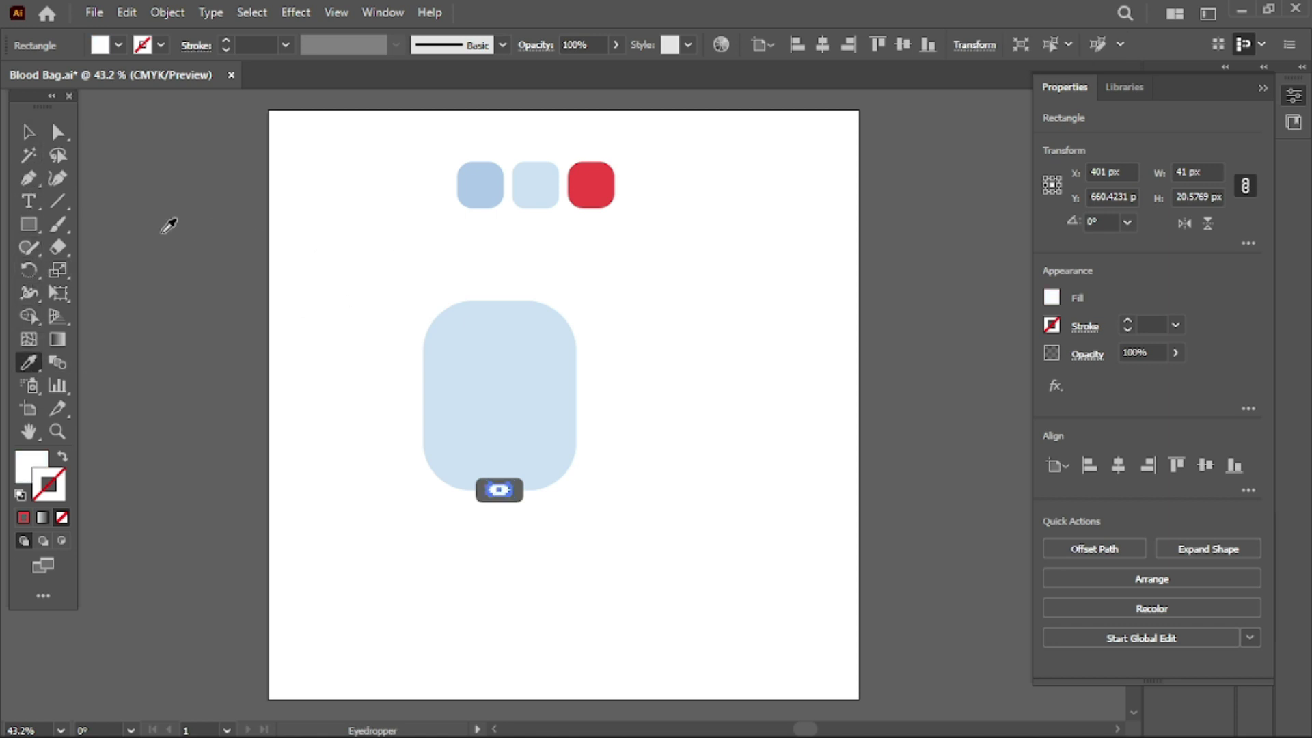
pyautogui.click(28, 132)
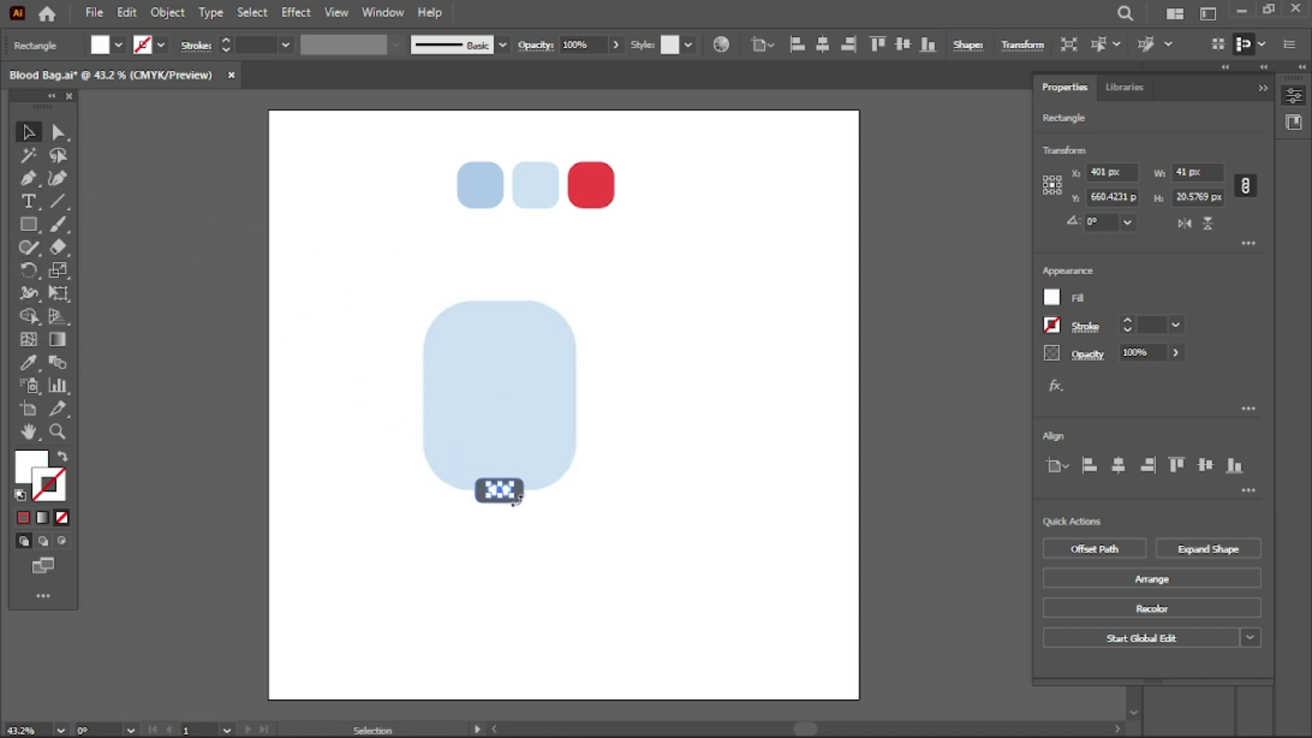
pyautogui.click(366, 274)
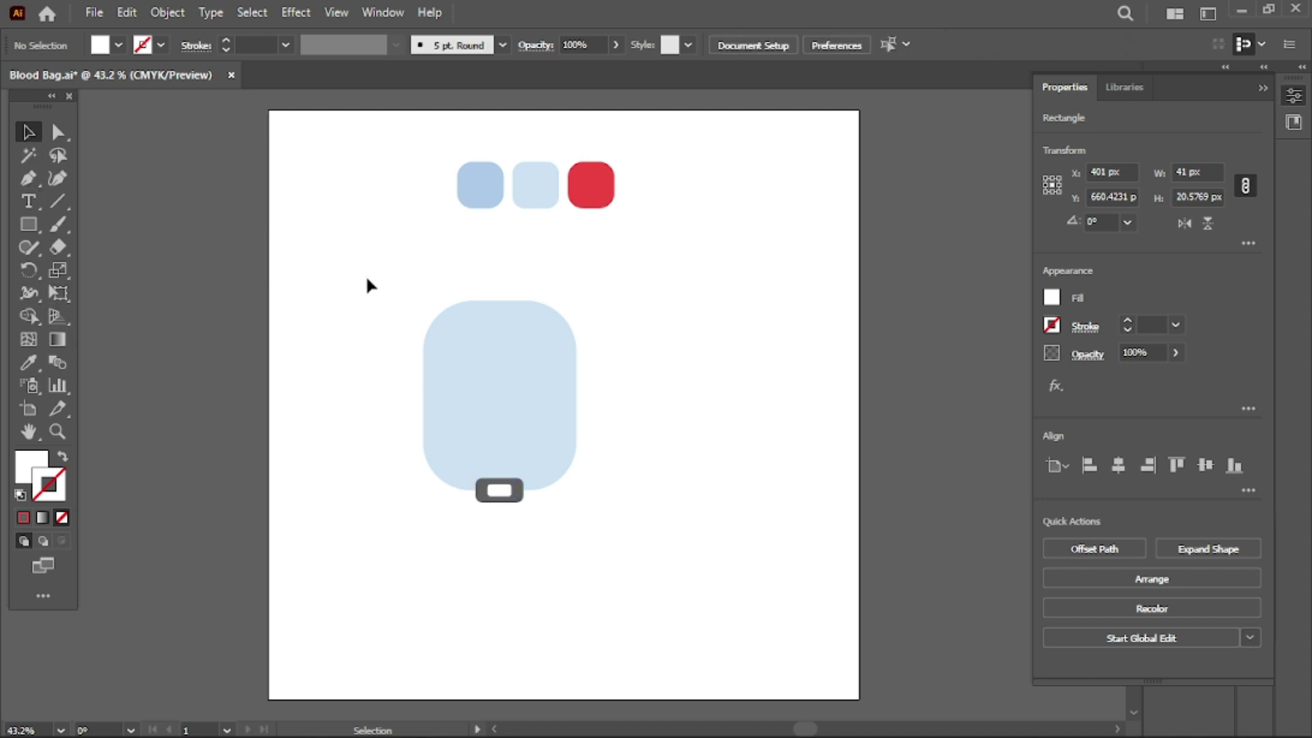
# - Give the outer tab rectangle the bag's light-blue fill
pyautogui.click(520, 505)
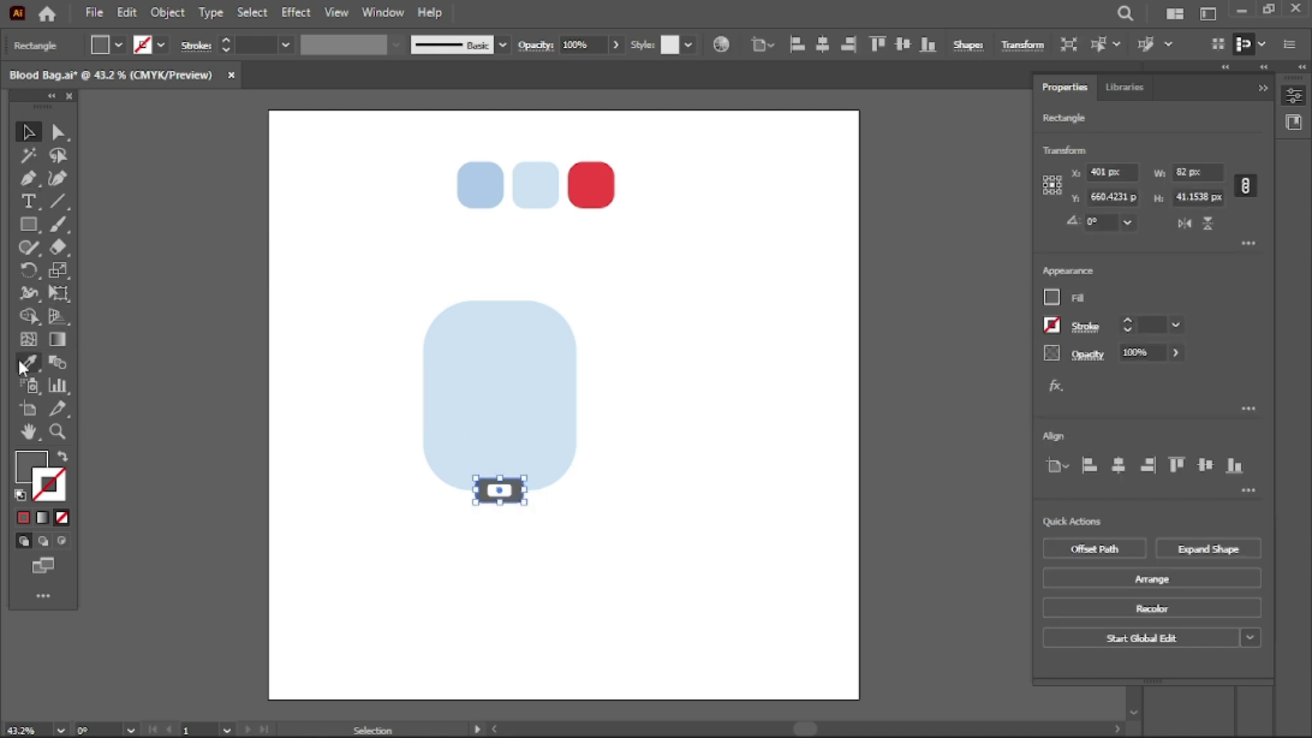
pyautogui.click(28, 362)
pyautogui.click(482, 362)
pyautogui.click(28, 132)
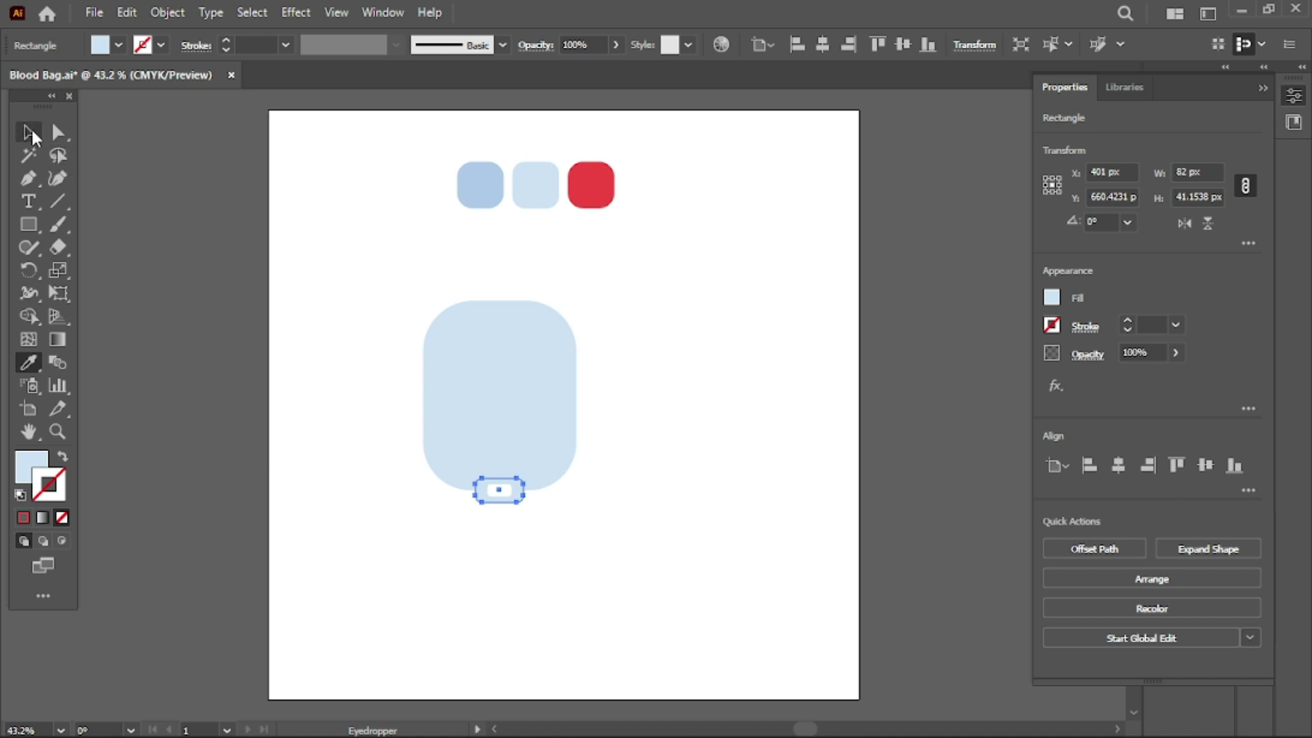
pyautogui.click(359, 193)
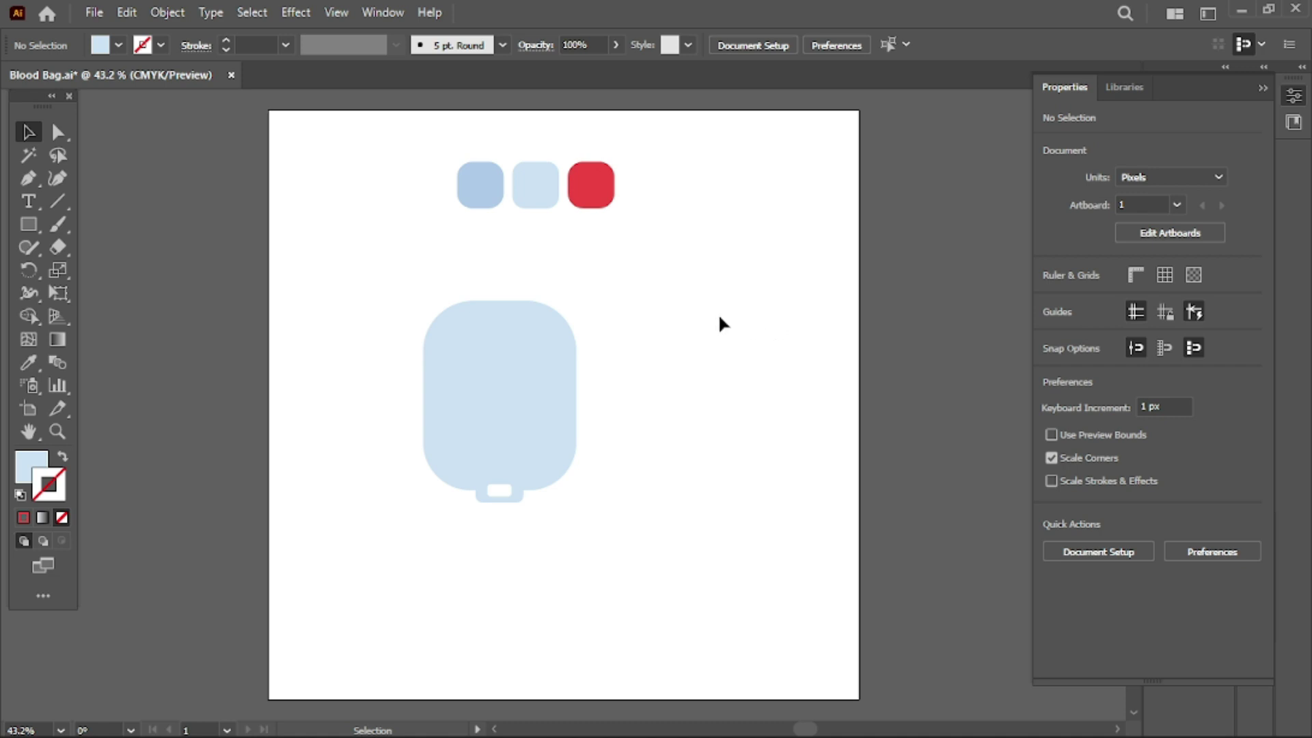
# - Duplicate the bag shape, resize the copy to 220 × 272 px, and place it inside the bag
pyautogui.click(521, 356)
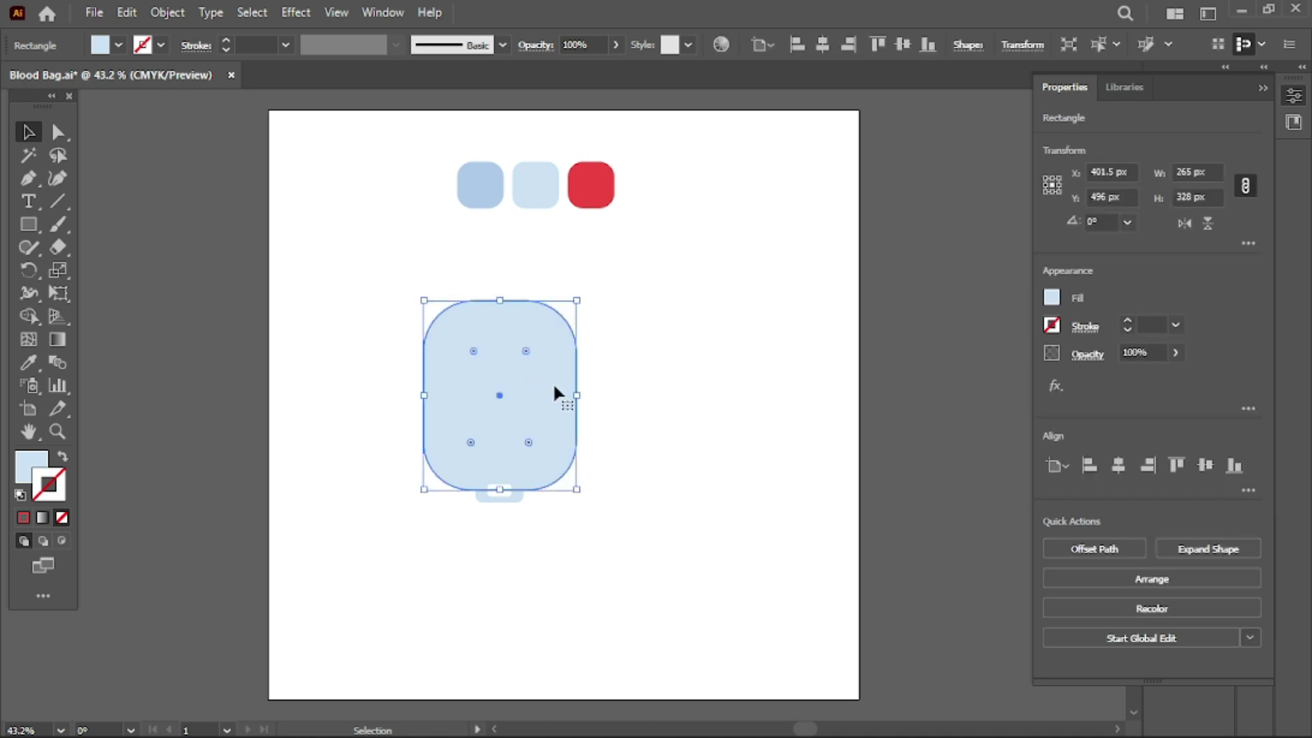
pyautogui.press('alt')
pyautogui.moveTo(554, 390); pyautogui.dragTo(729, 389)
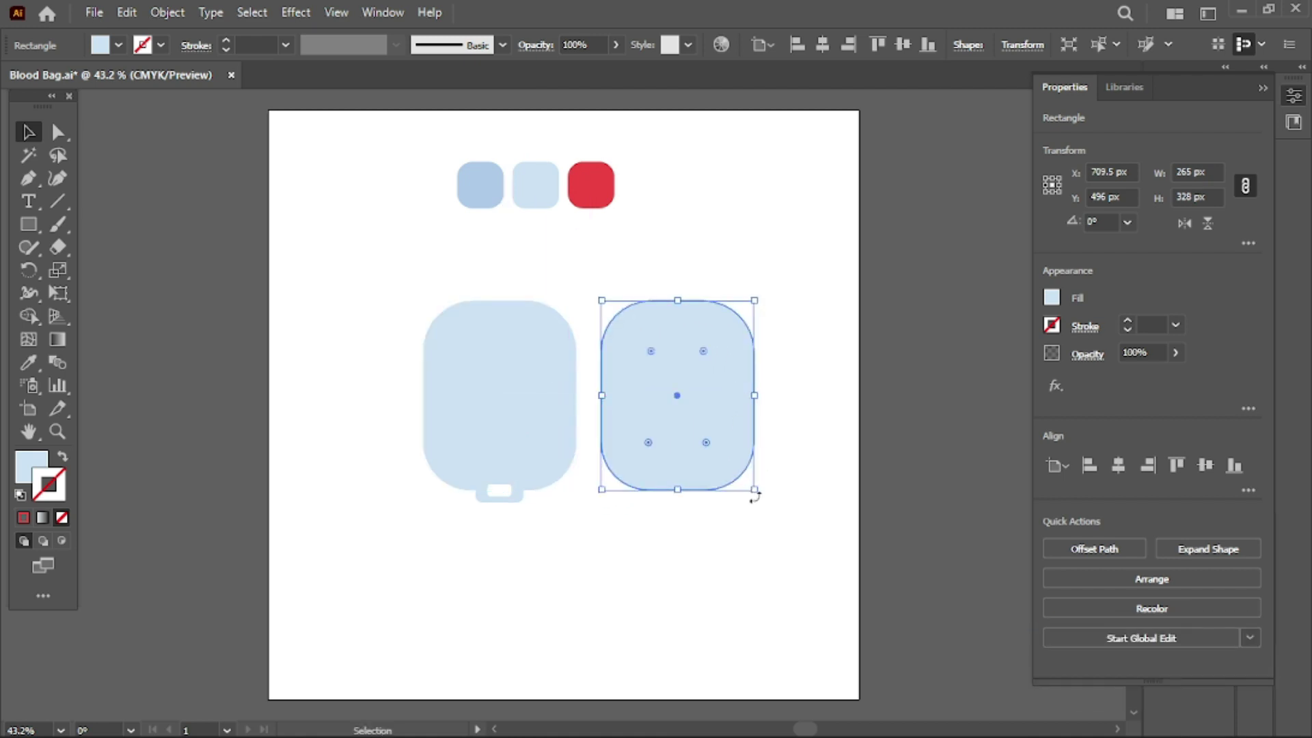
pyautogui.doubleClick(1190, 173)
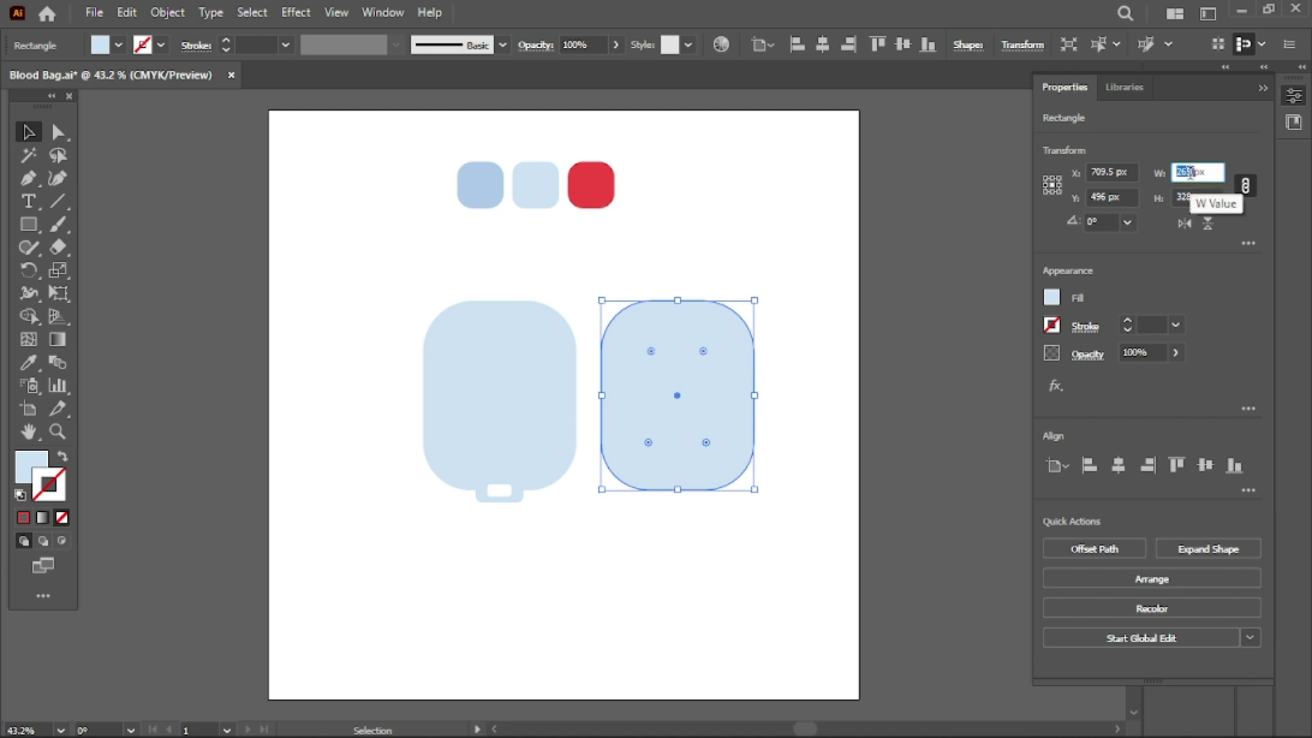
pyautogui.write('20')
pyautogui.press('Return')
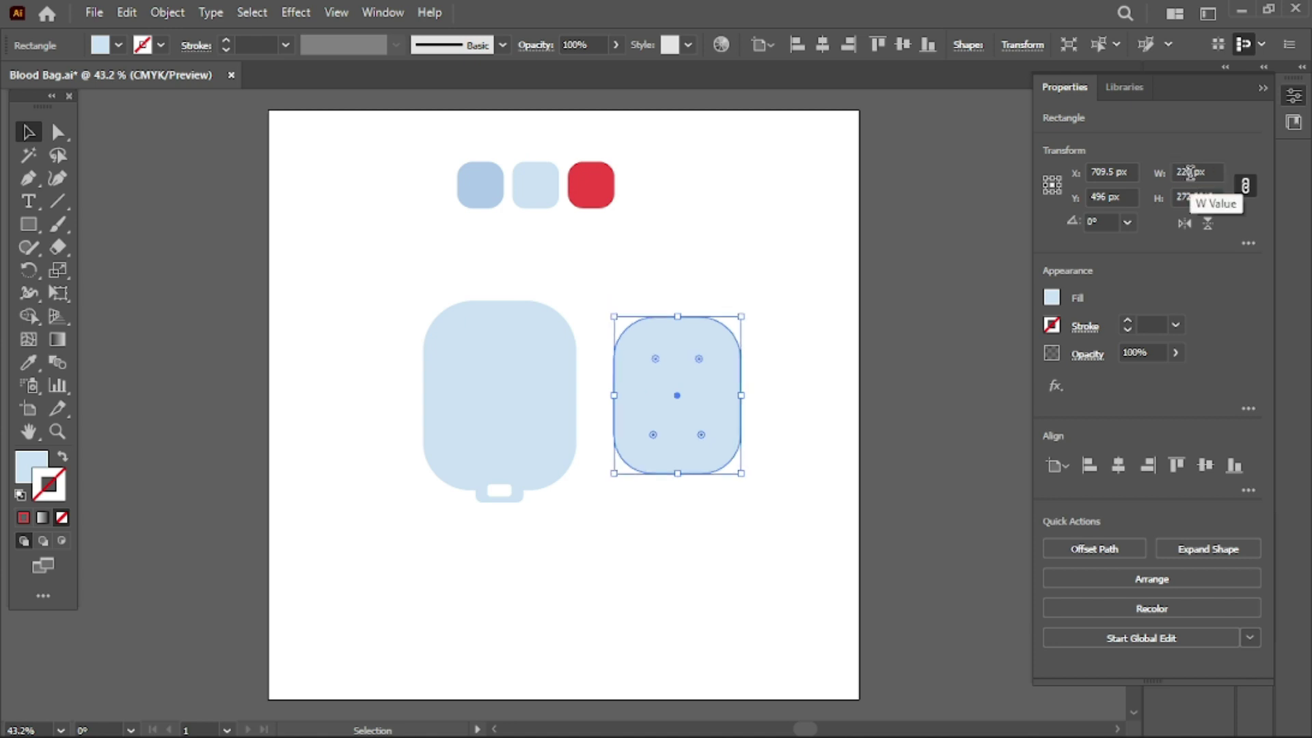
pyautogui.moveTo(674, 355); pyautogui.dragTo(488, 353)
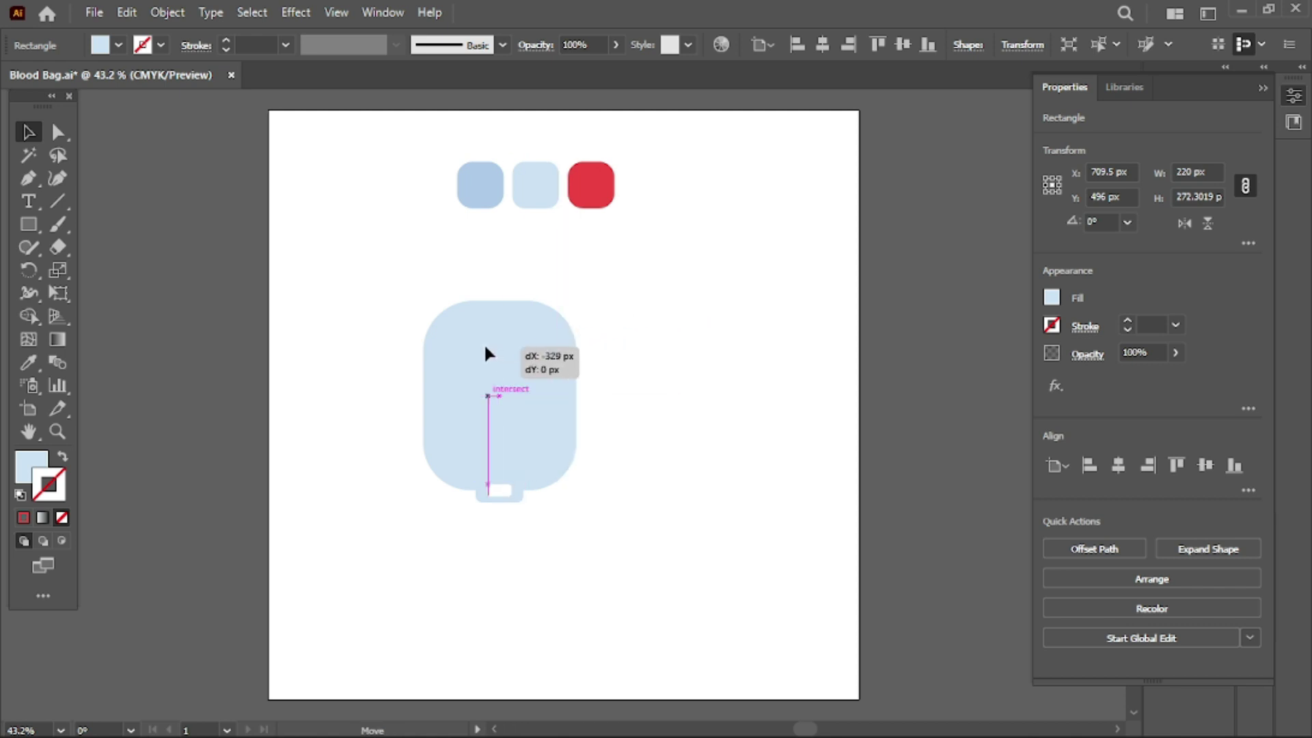
pyautogui.moveTo(488, 353); pyautogui.dragTo(483, 353)
# - Fill the inner copy with the red swatch and centre all bag shapes horizontally
pyautogui.press('i')
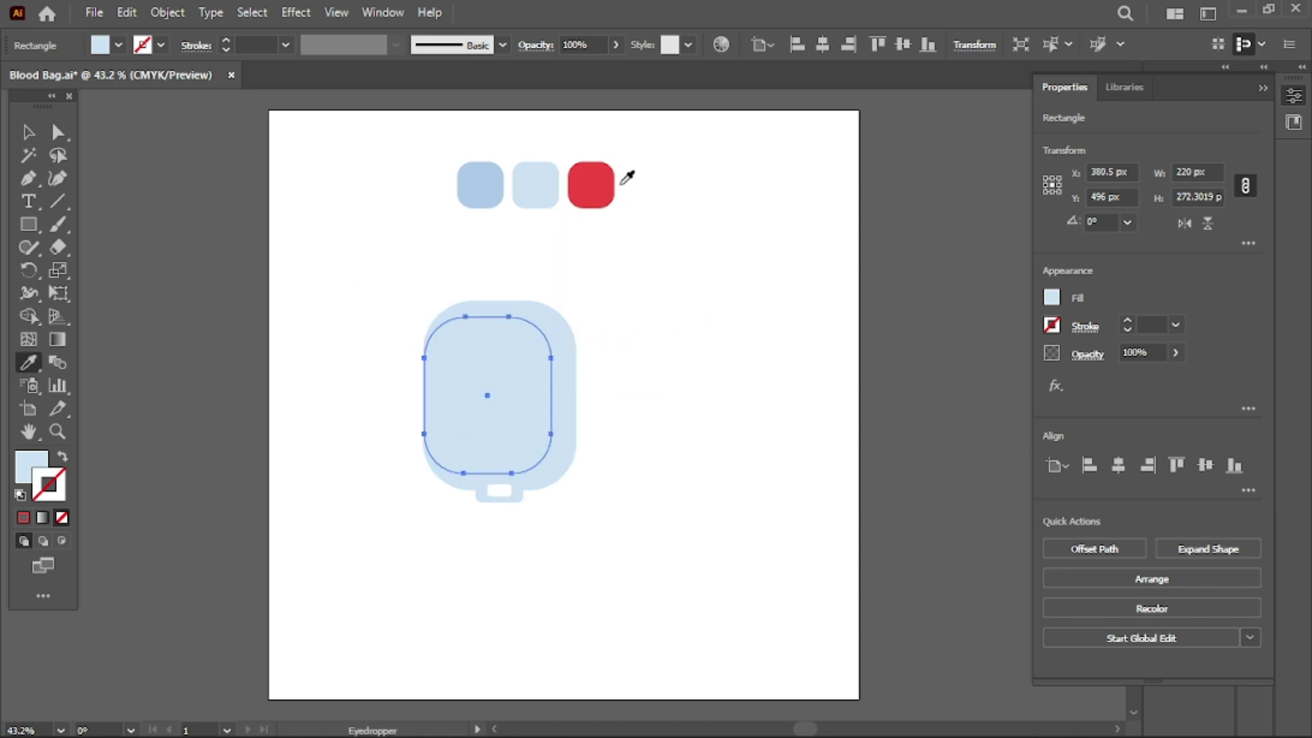
pyautogui.click(605, 179)
pyautogui.click(28, 132)
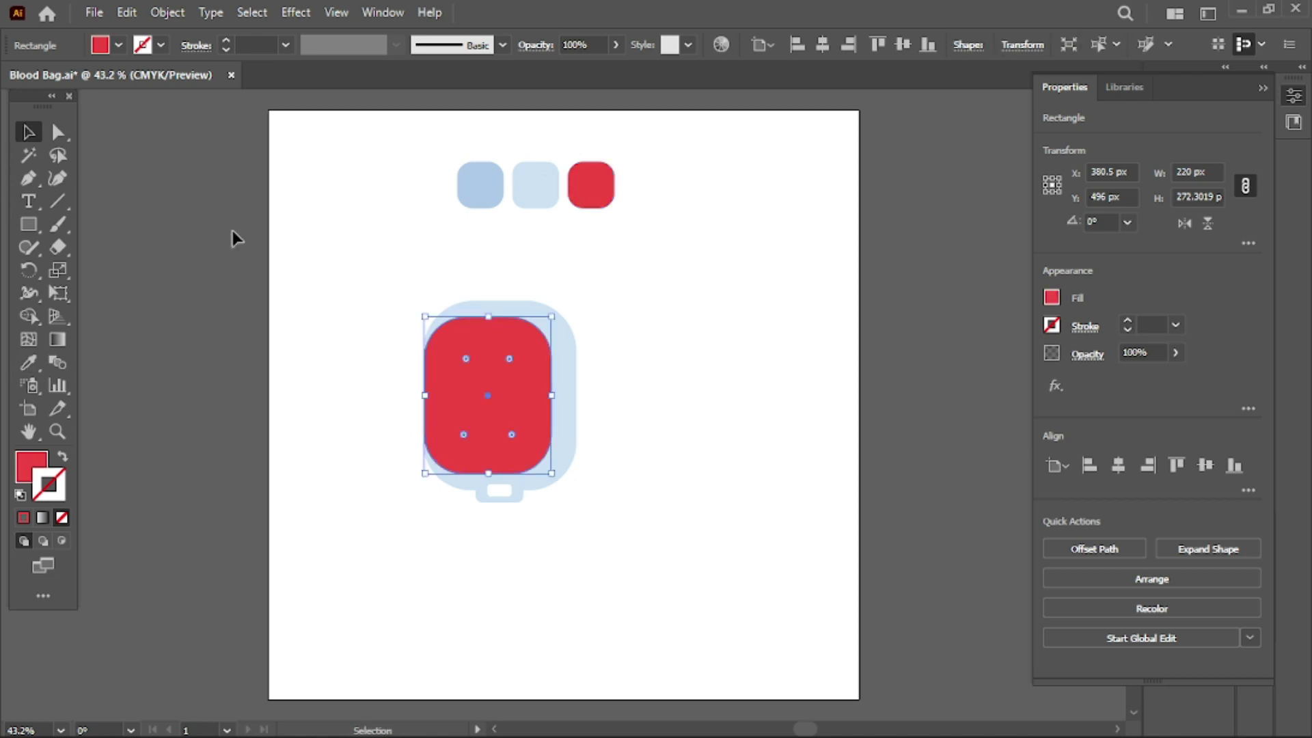
pyautogui.moveTo(347, 285); pyautogui.dragTo(605, 373)
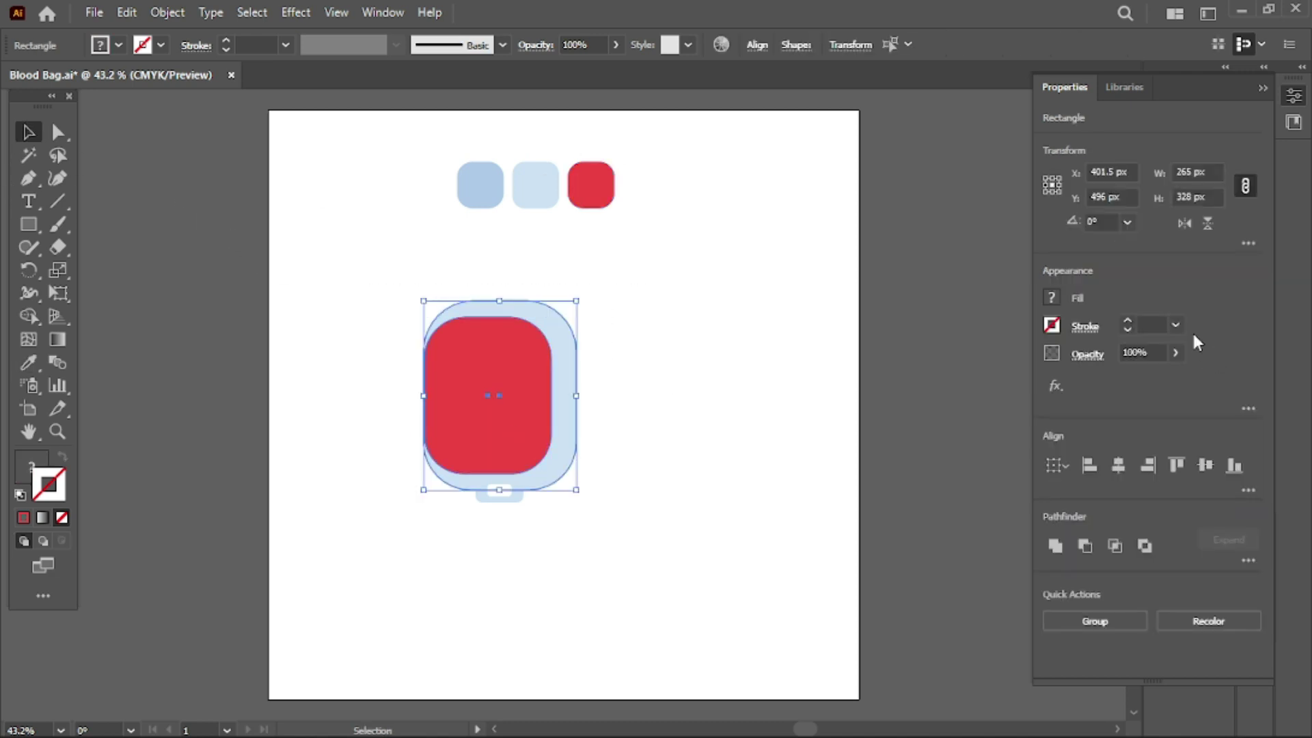
pyautogui.click(720, 383)
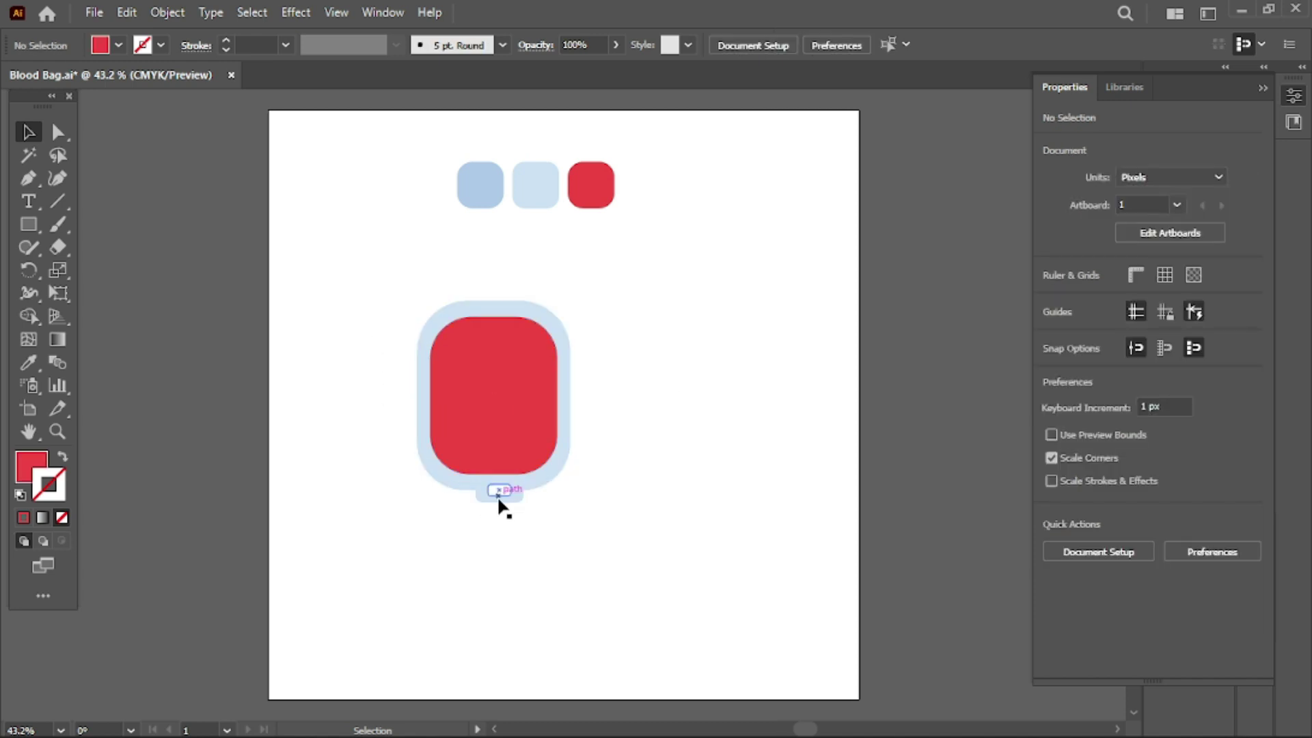
pyautogui.moveTo(371, 318); pyautogui.dragTo(610, 533)
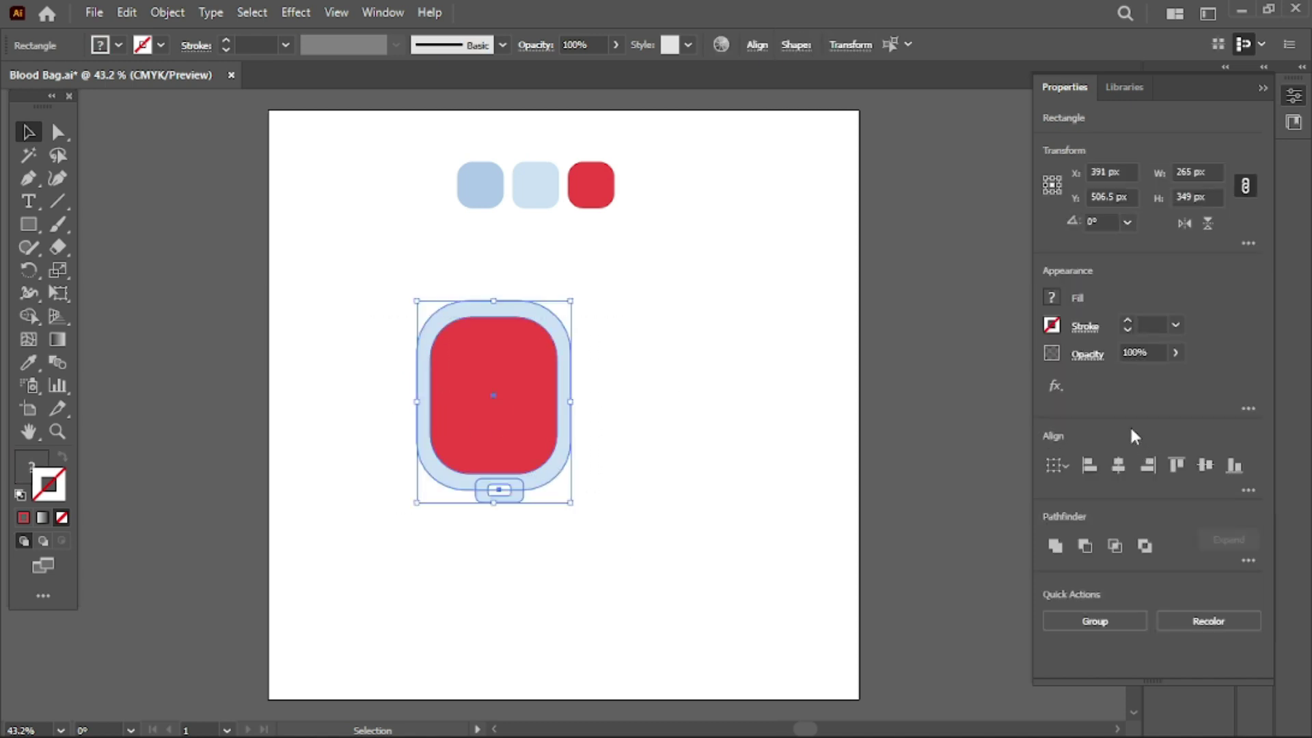
pyautogui.click(1105, 470)
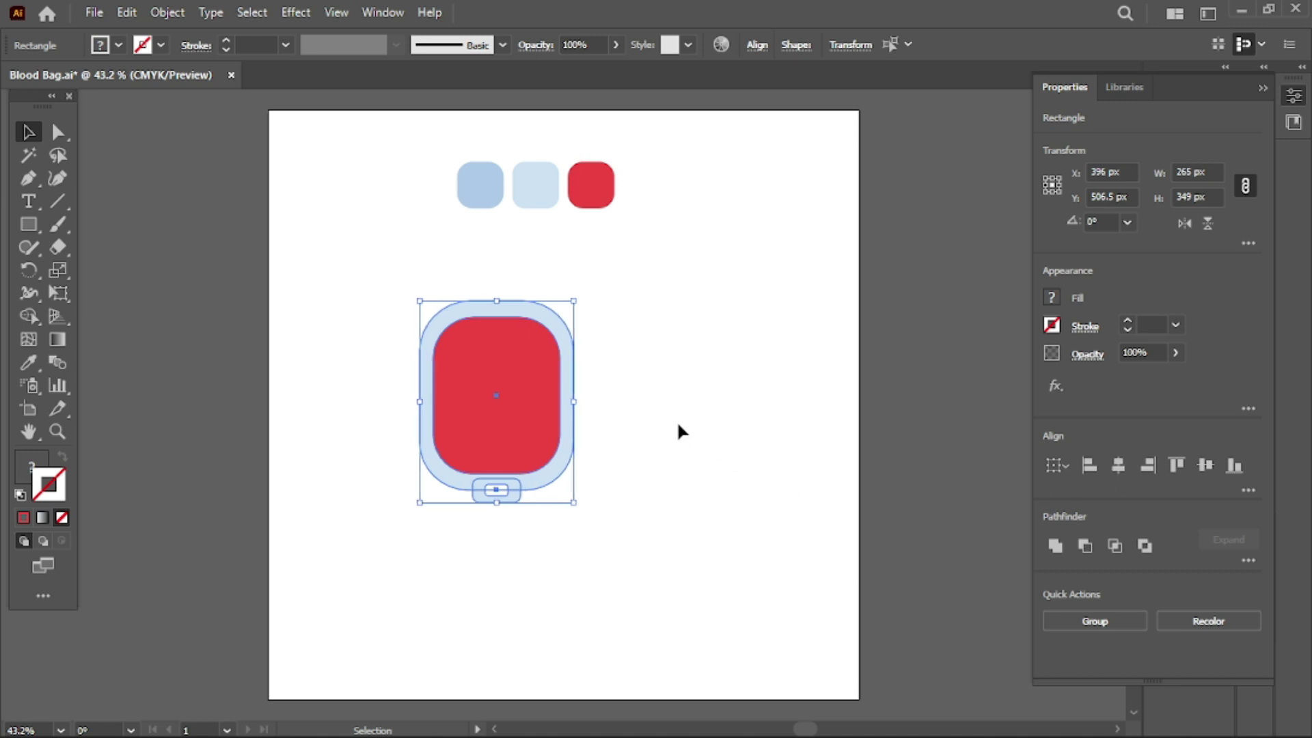
pyautogui.click(677, 428)
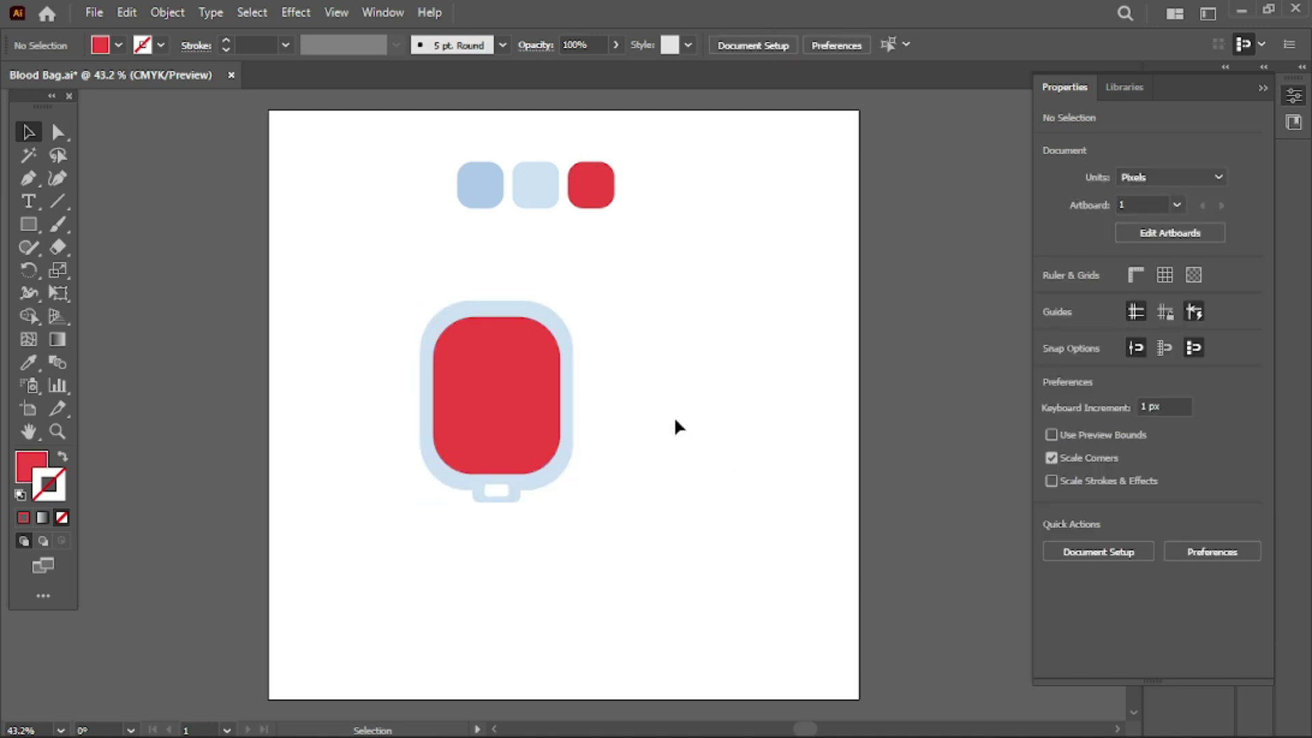
# - Lock the light-blue bag outline (Ctrl+2) and select the red blood shape
pyautogui.click(431, 332)
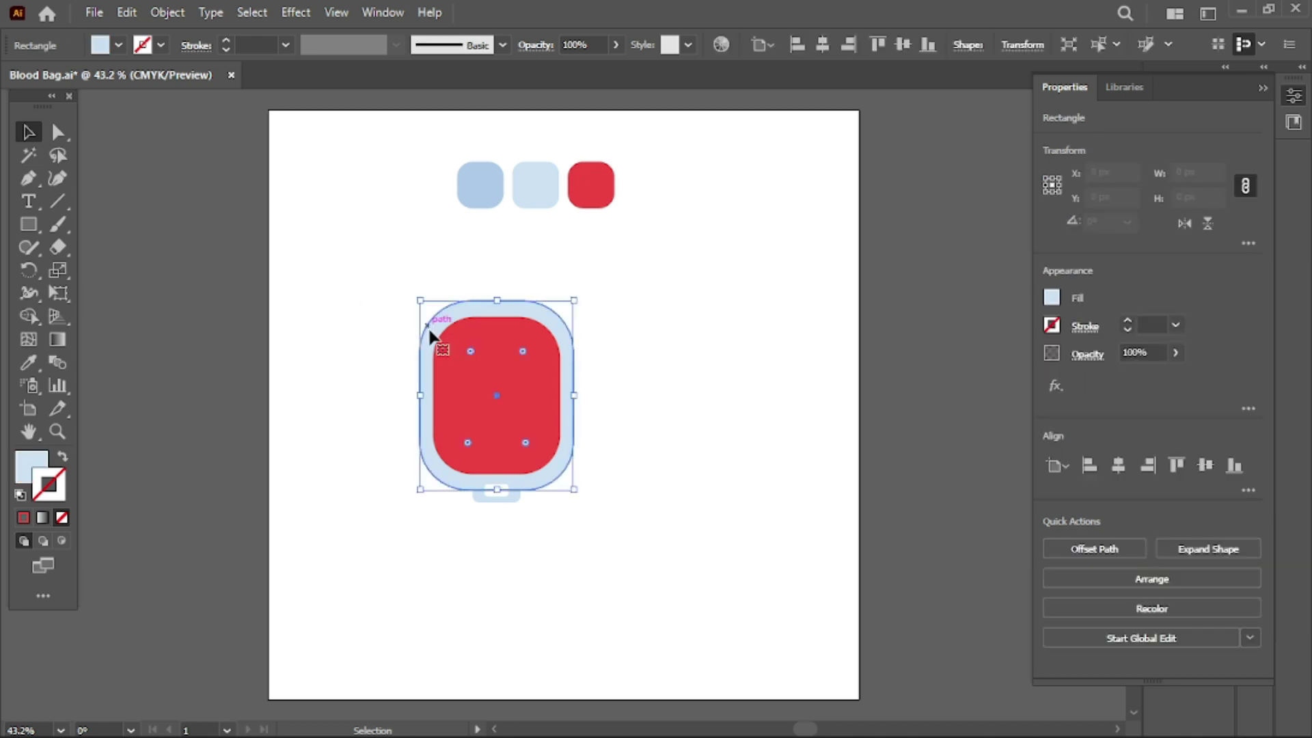
pyautogui.rightClick(431, 332)
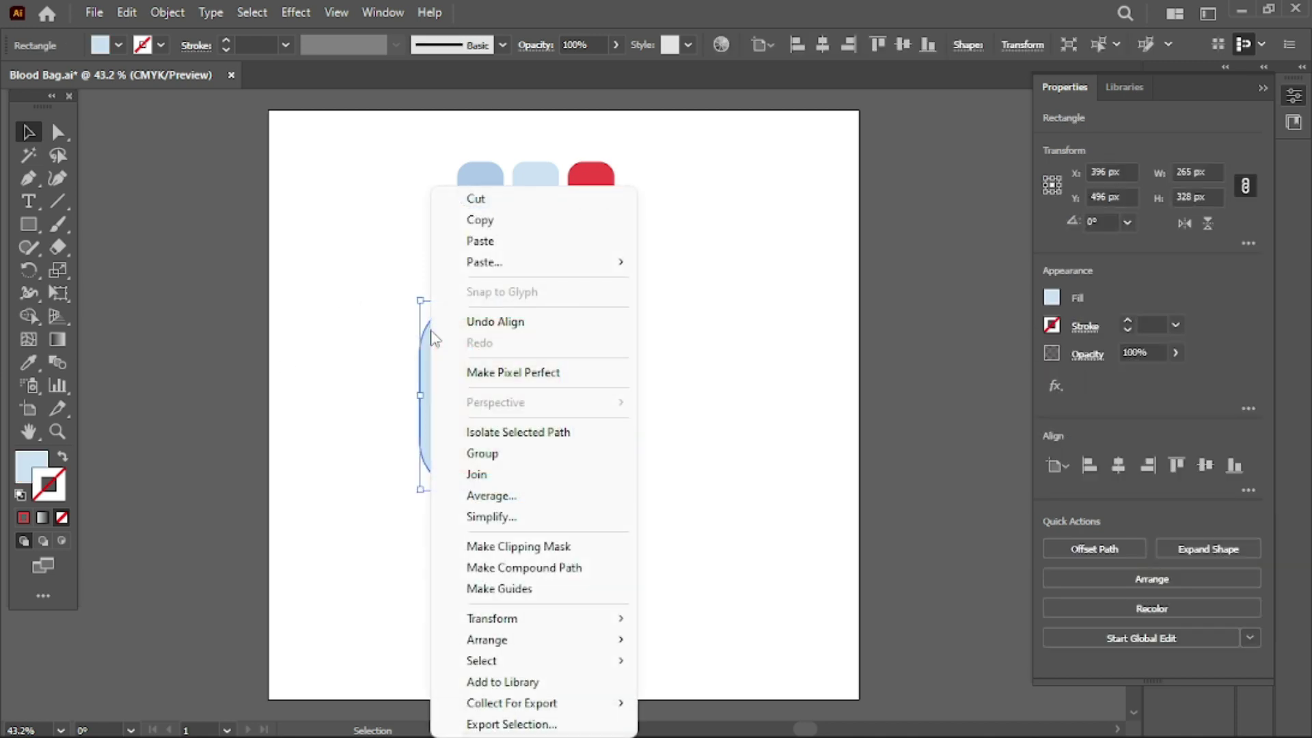
pyautogui.click(171, 17)
pyautogui.moveTo(241, 166)
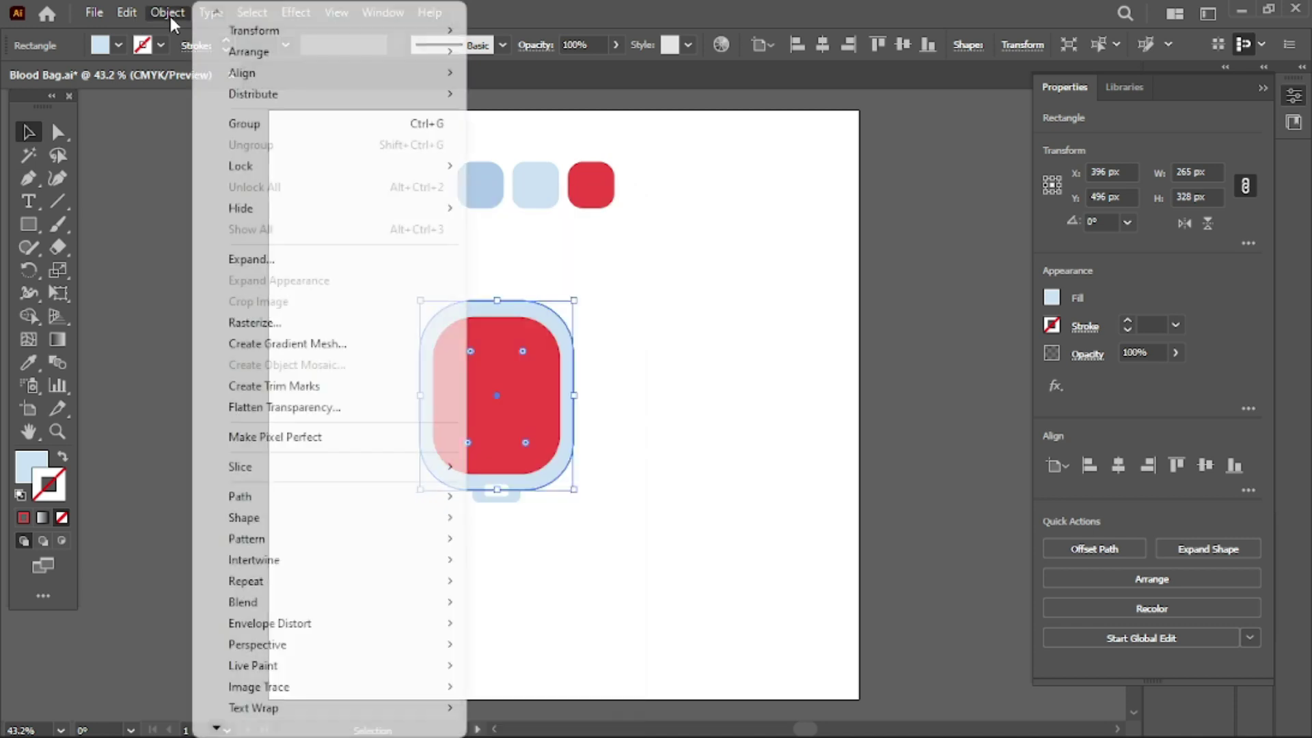
pyautogui.hotkey('ctrl', '2')
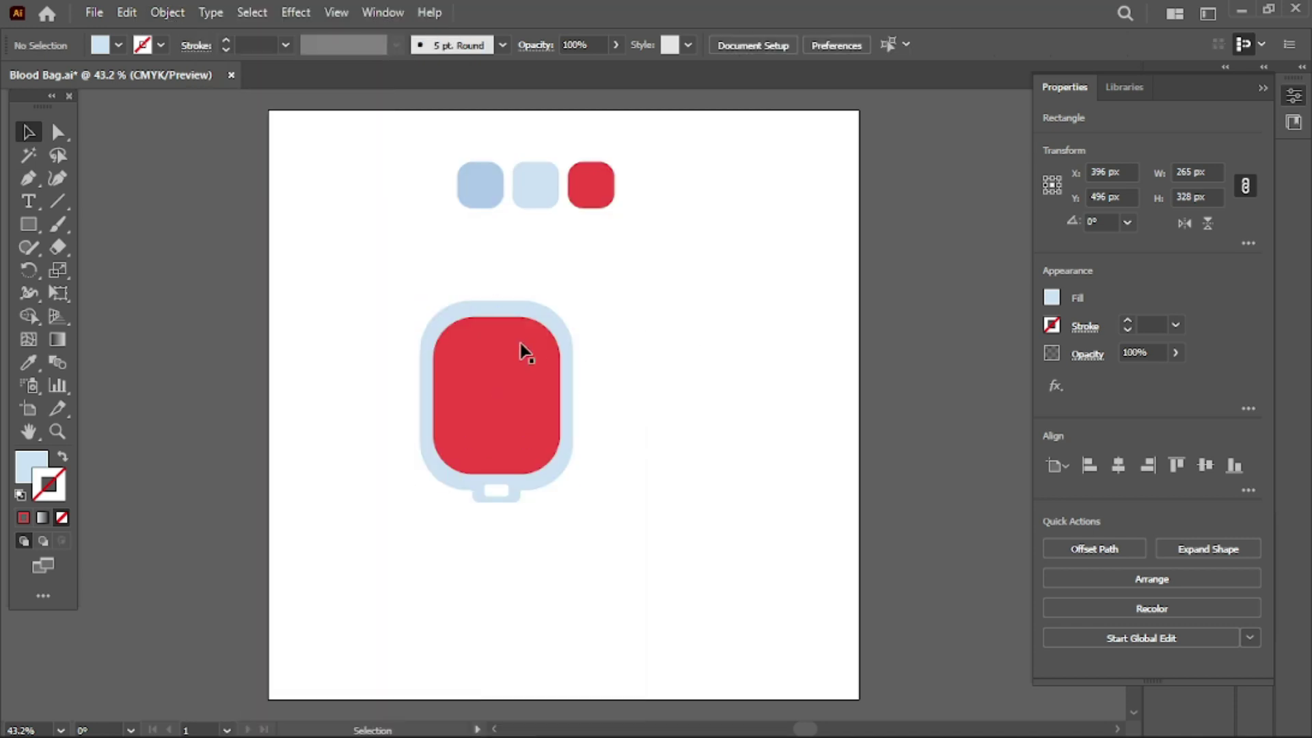
pyautogui.click(518, 351)
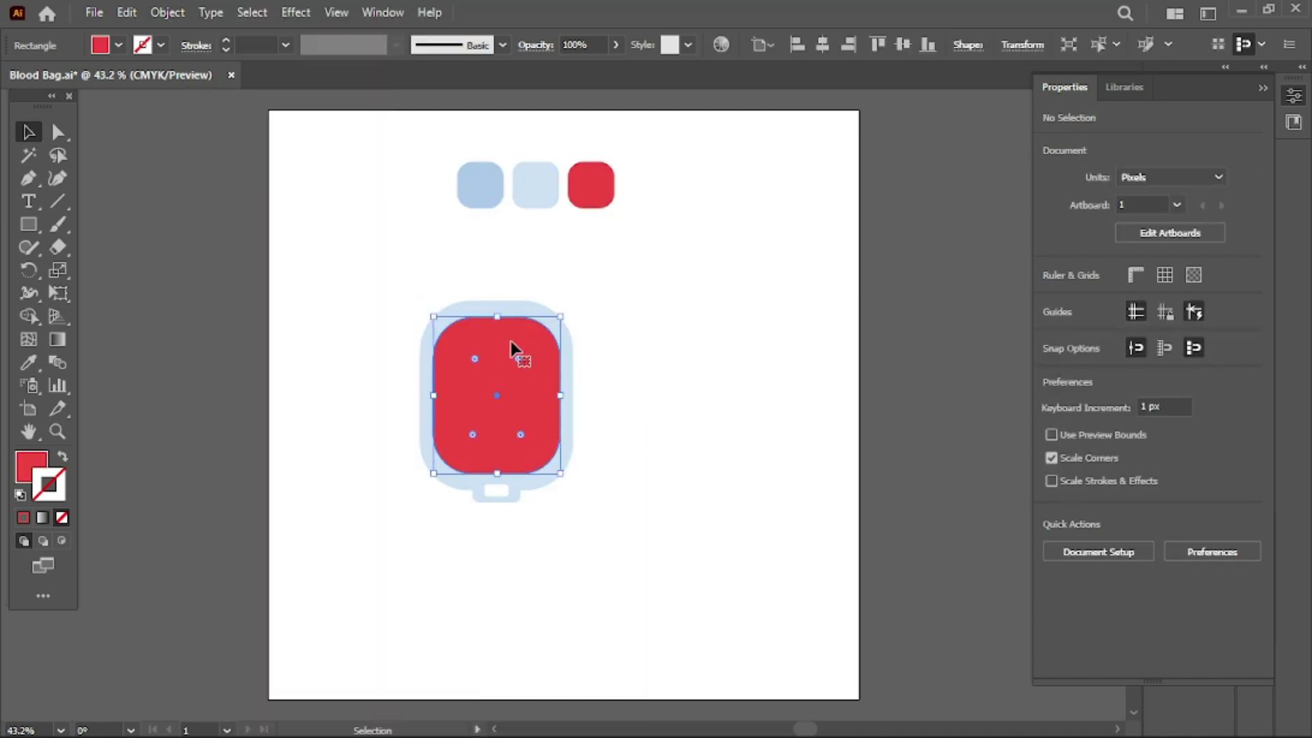
# - Draw a thin red bar to the right of the bag
pyautogui.click(29, 224)
pyautogui.moveTo(662, 272); pyautogui.dragTo(677, 308)
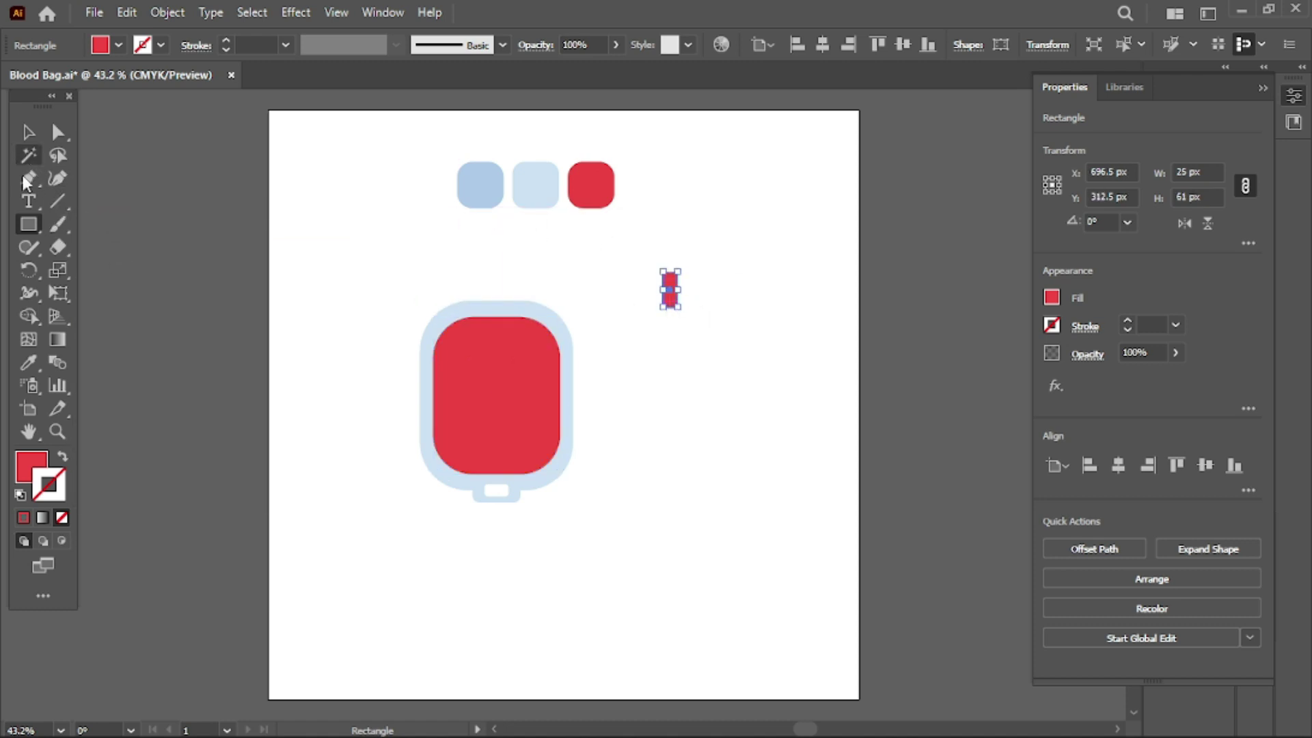
pyautogui.click(28, 132)
pyautogui.click(572, 260)
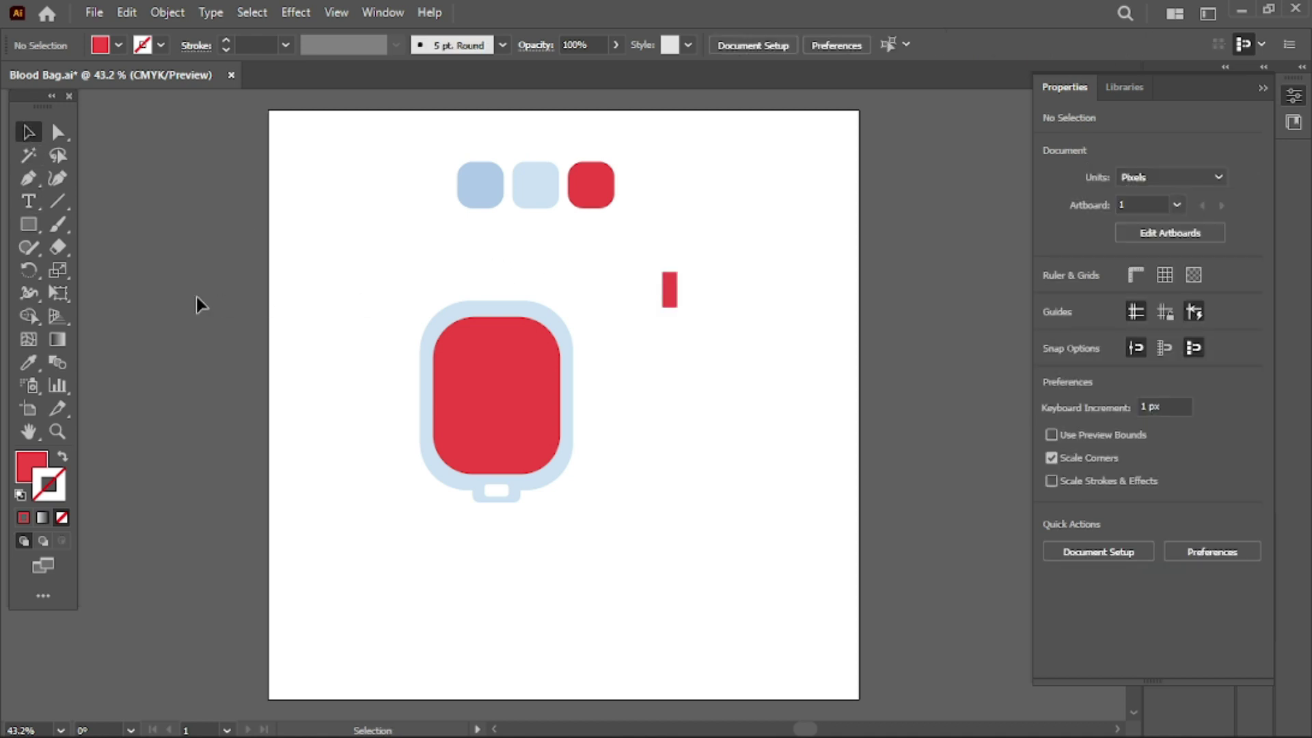
# - Draw a 125 × 77 px red rounded rectangle above the bar
pyautogui.moveTo(32, 229); pyautogui.dragTo(153, 226)
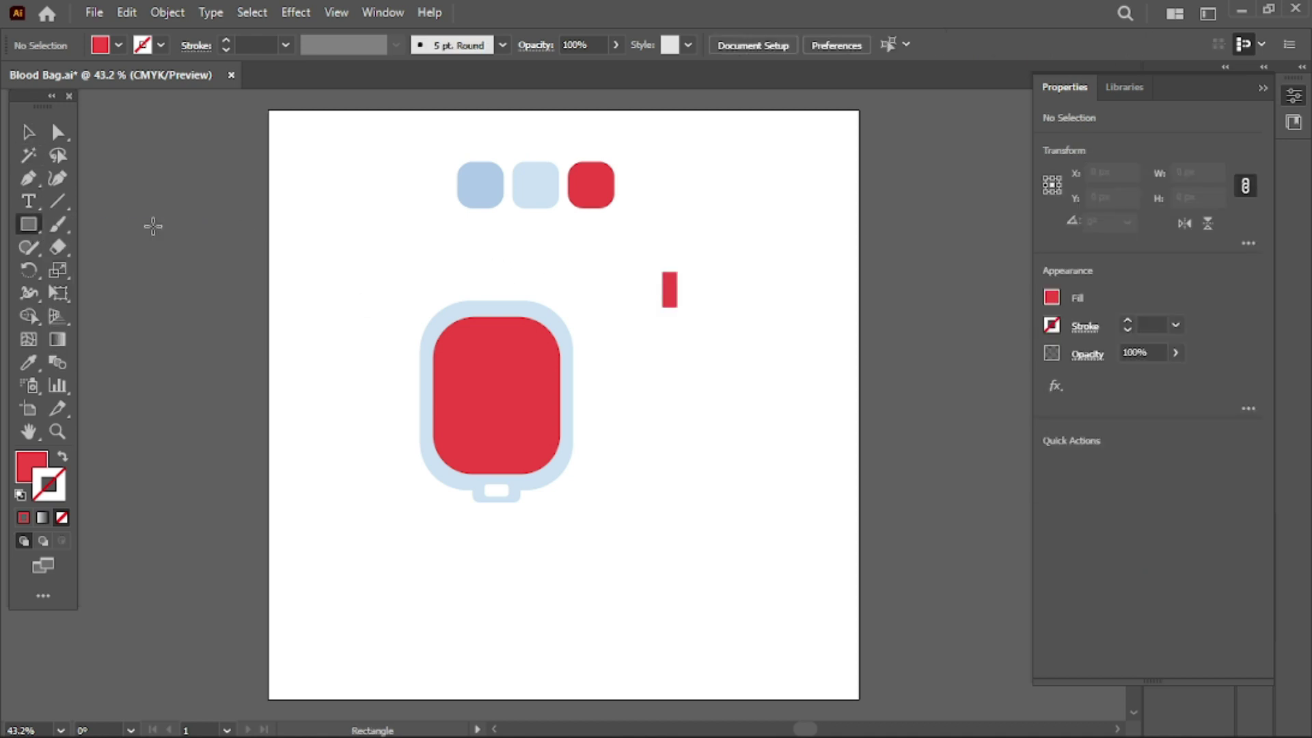
pyautogui.moveTo(691, 214); pyautogui.dragTo(763, 258)
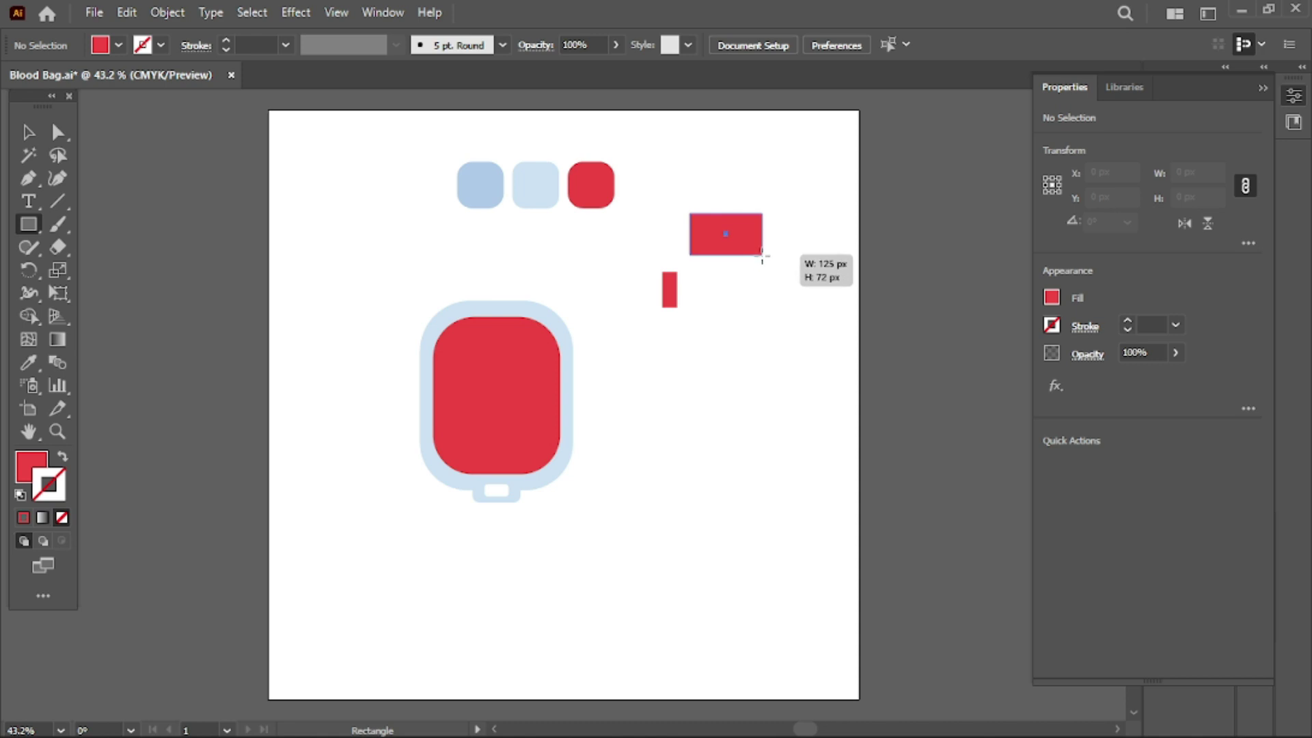
pyautogui.moveTo(704, 226); pyautogui.dragTo(700, 227)
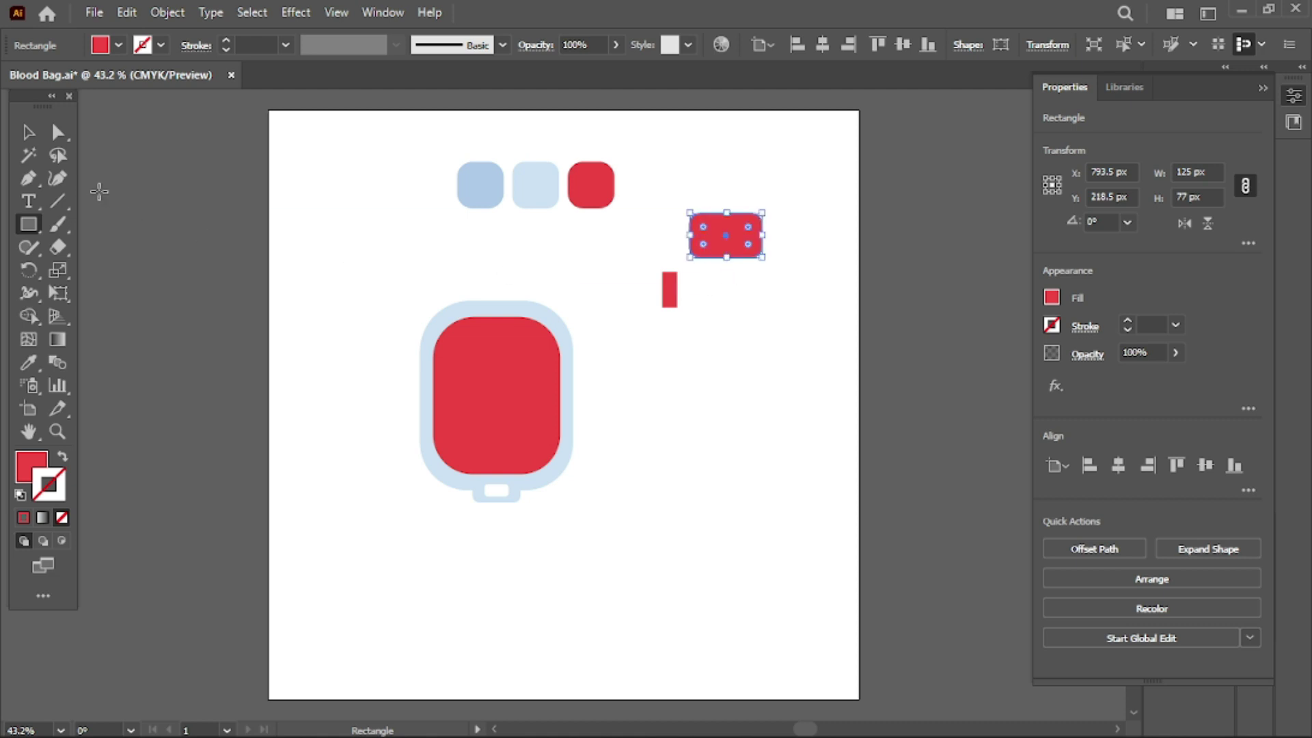
pyautogui.click(31, 140)
pyautogui.click(766, 356)
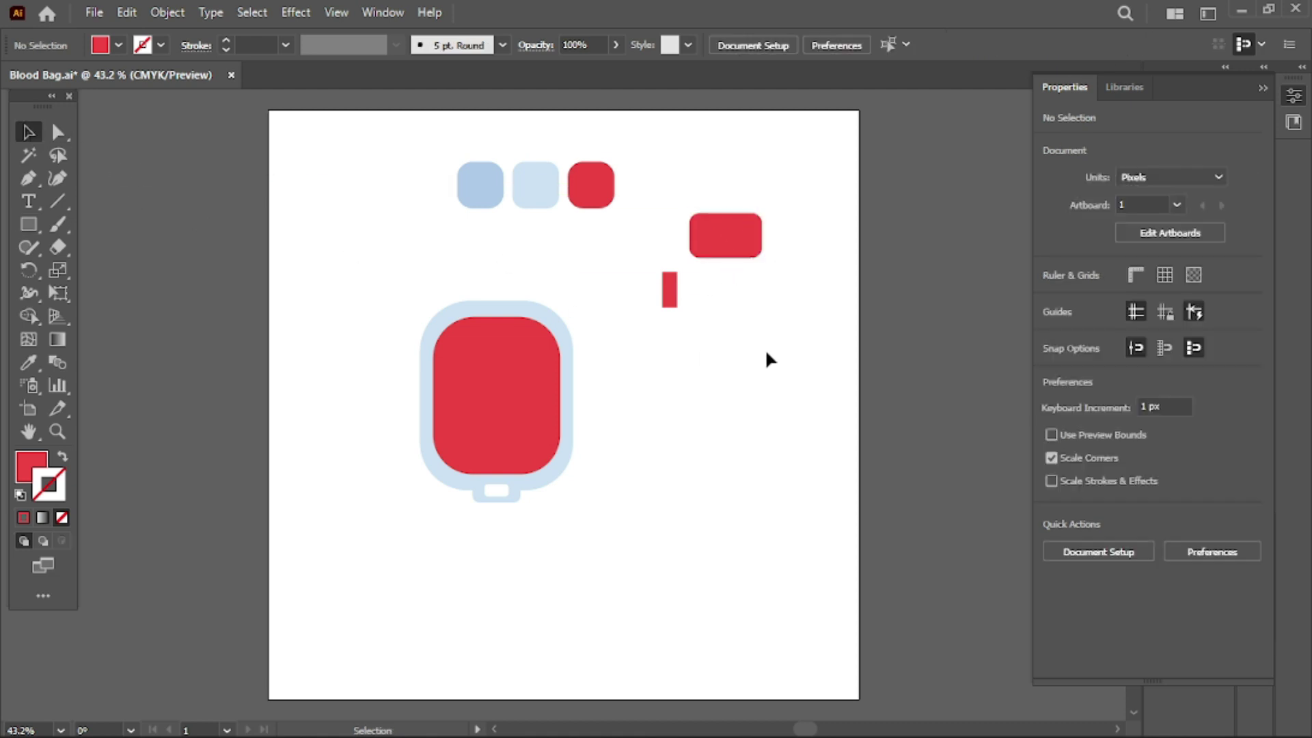
pyautogui.click(721, 235)
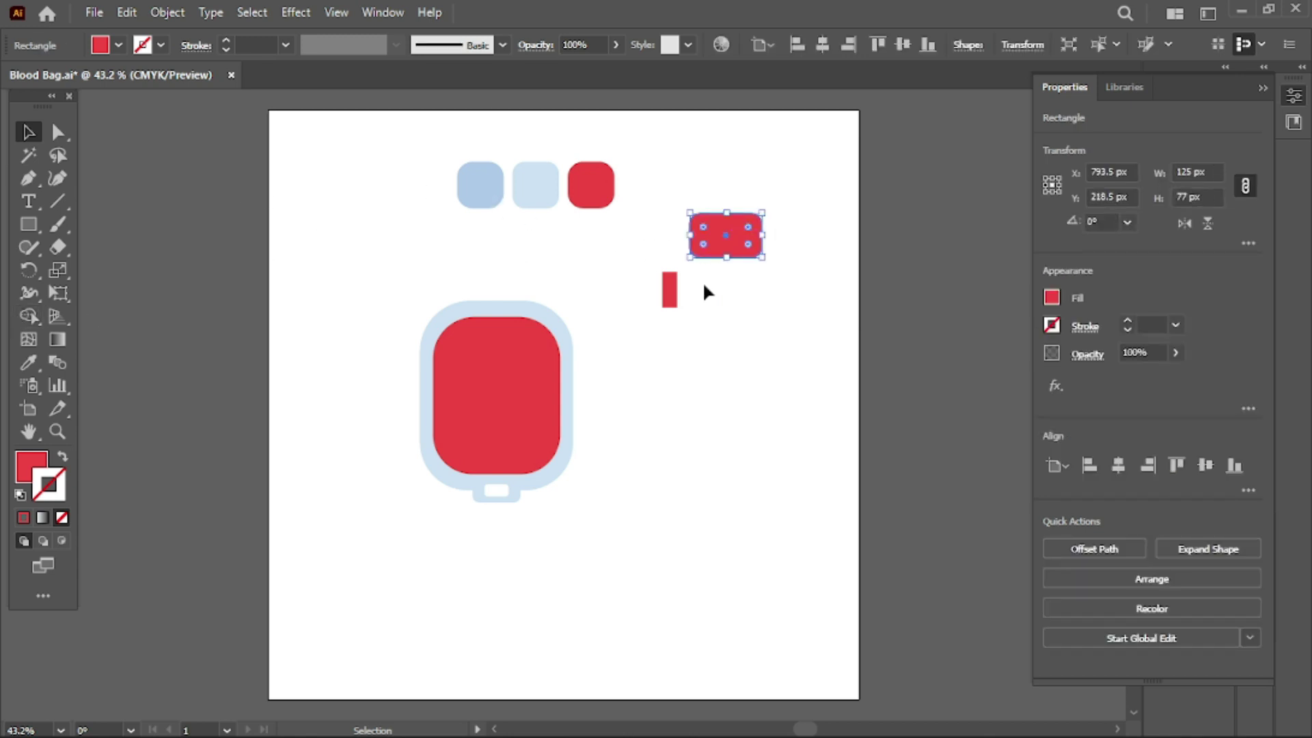
# - Shrink the rounded rectangle to cap size and fill it with the light-blue swatch
pyautogui.moveTo(763, 255); pyautogui.dragTo(723, 231)
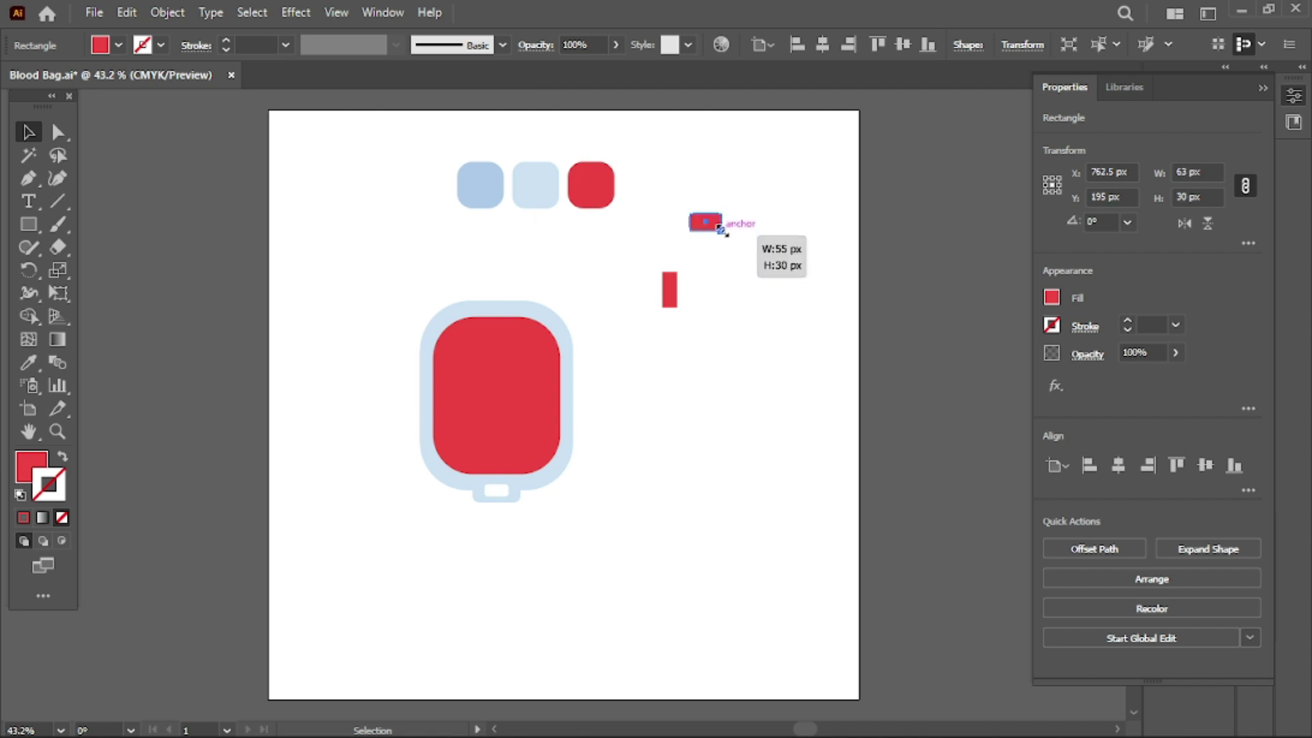
pyautogui.click(29, 364)
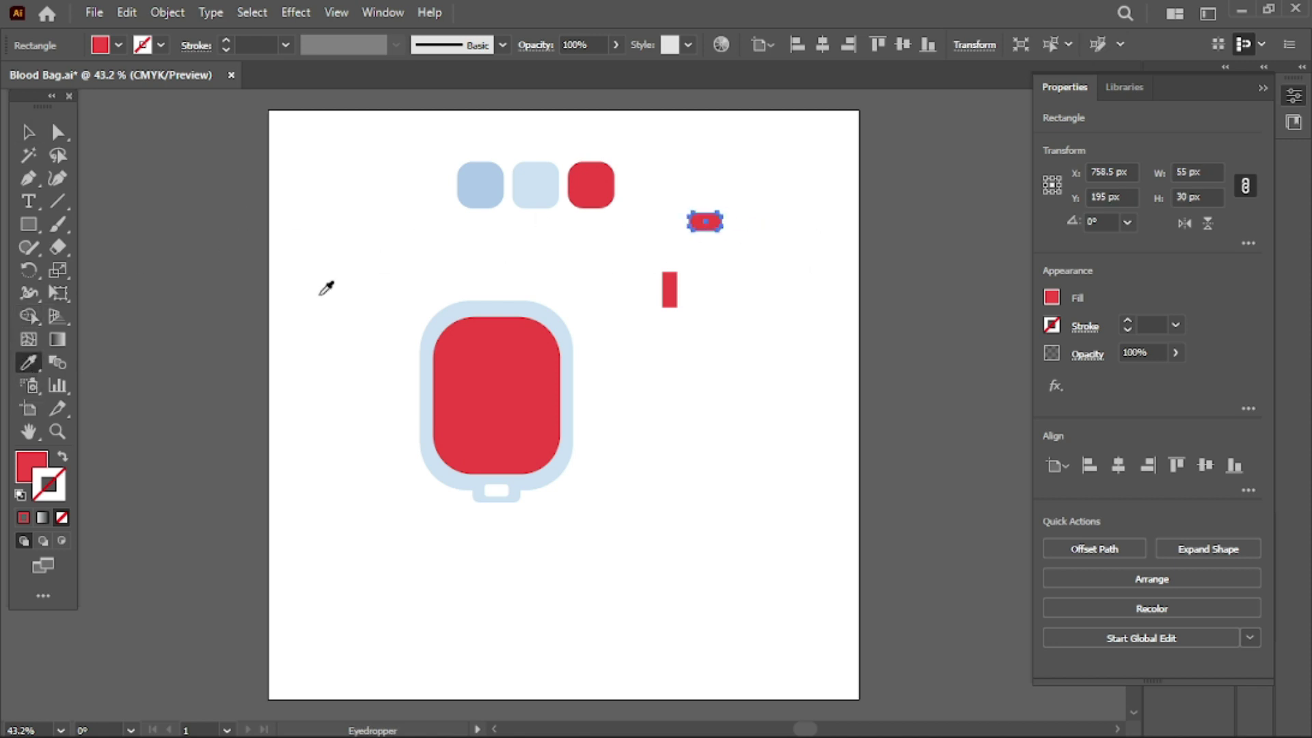
pyautogui.click(478, 183)
pyautogui.click(28, 133)
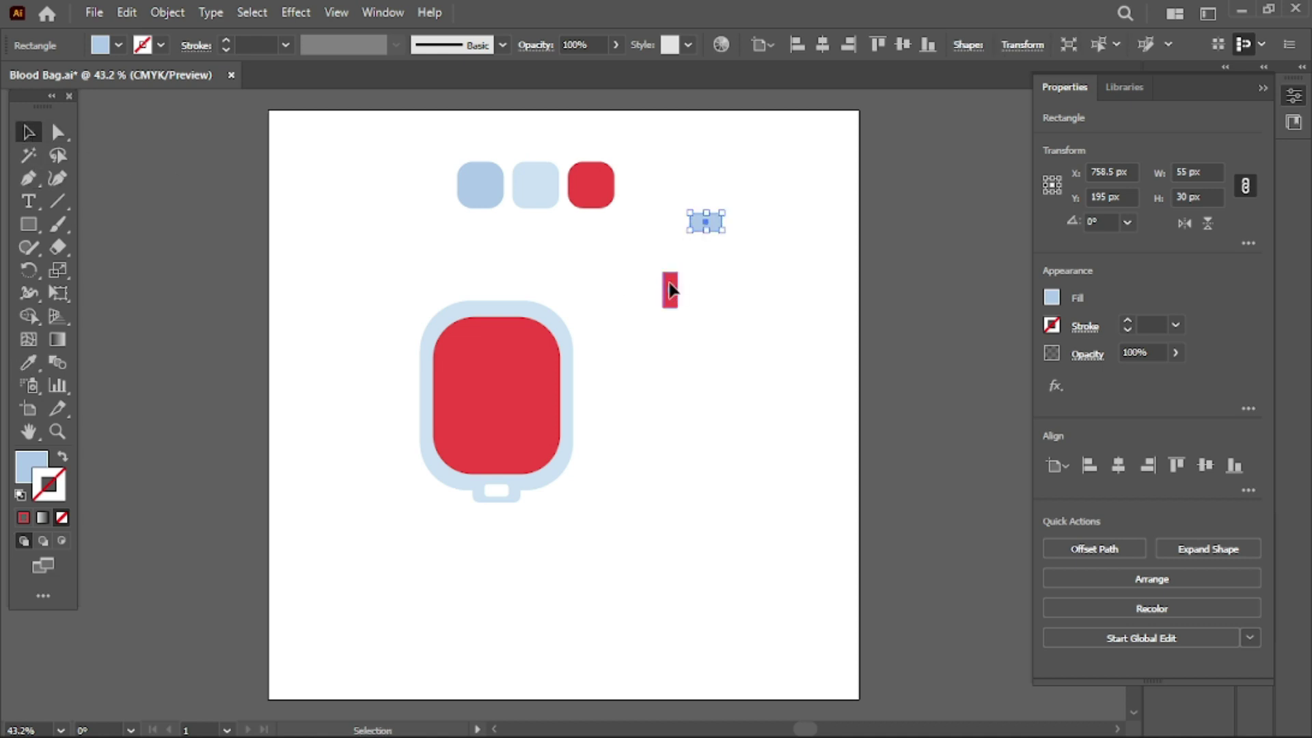
# - Centre the cap horizontally with the red bar and move it down toward the bar
pyautogui.click(669, 287)
pyautogui.click(671, 226)
pyautogui.click(732, 227)
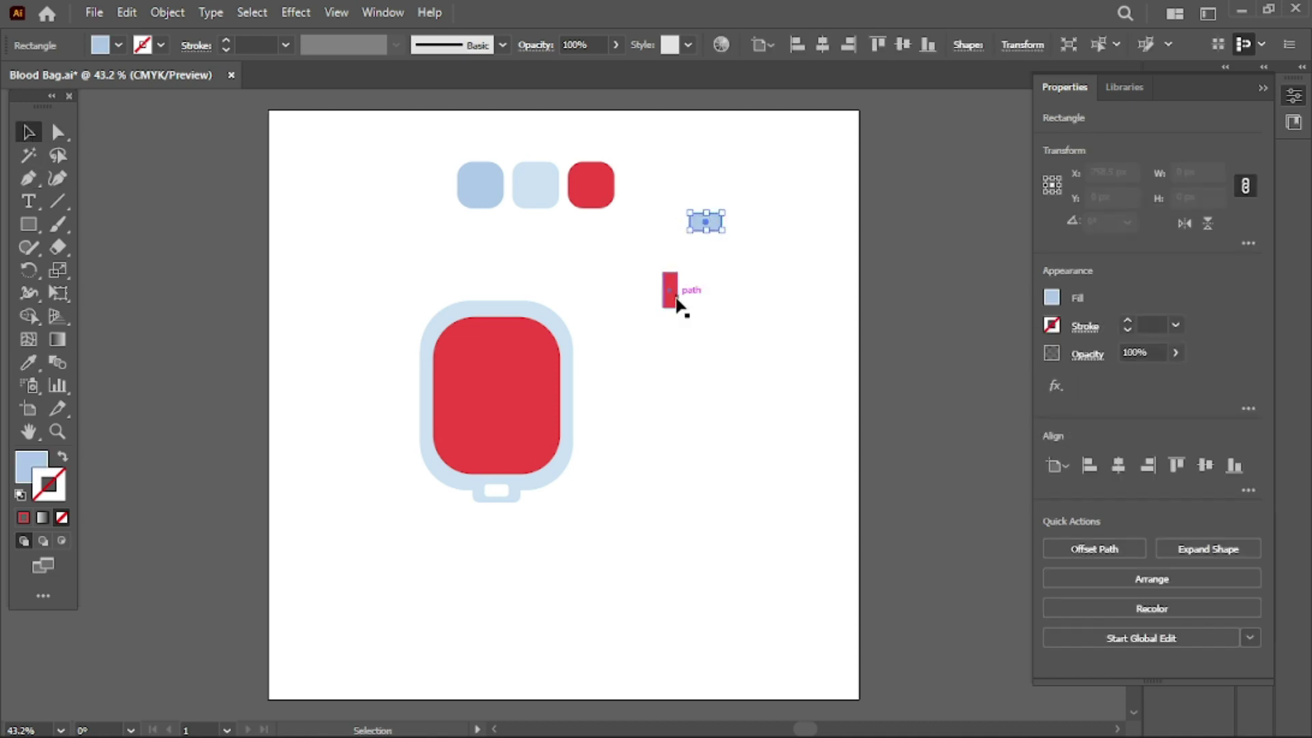
pyautogui.moveTo(666, 198)
pyautogui.mouseDown()
pyautogui.moveTo(668, 283)
pyautogui.moveTo(756, 369)
pyautogui.mouseUp()
pyautogui.click(1118, 466)
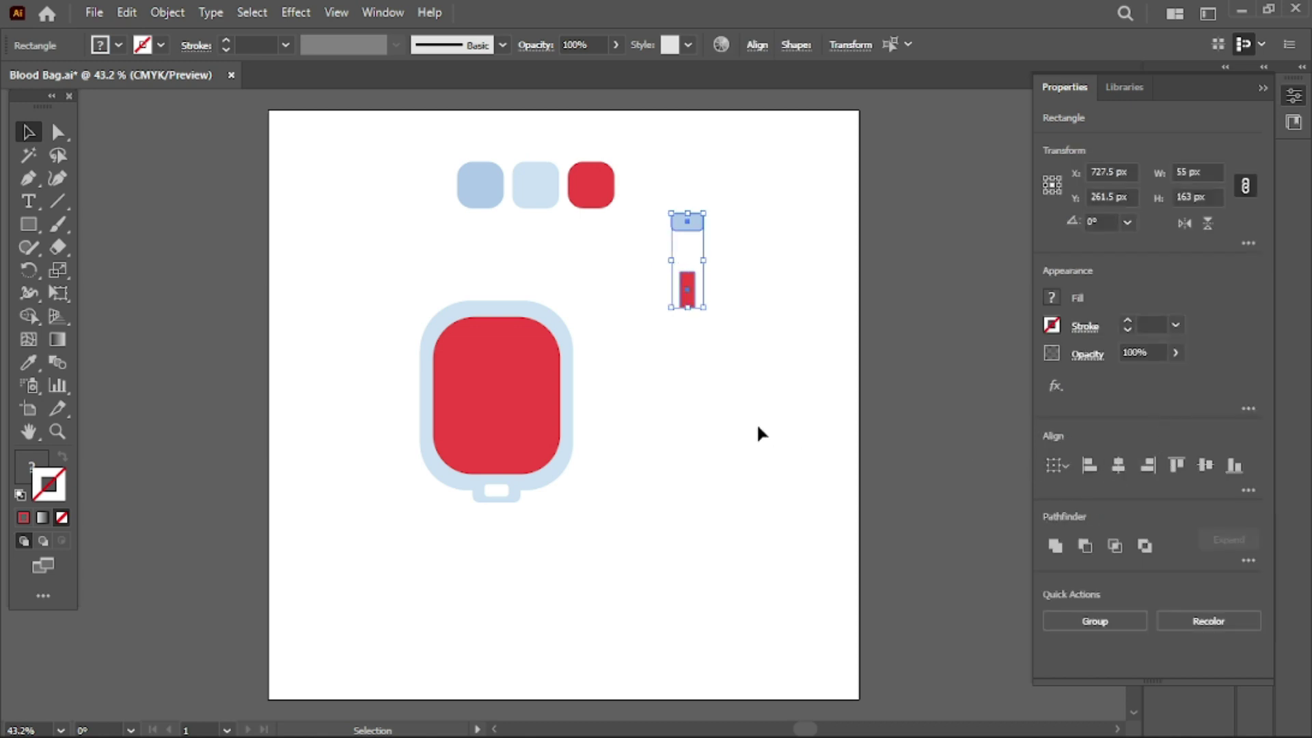
pyautogui.click(738, 362)
pyautogui.moveTo(634, 208)
pyautogui.mouseDown()
pyautogui.moveTo(704, 230)
pyautogui.moveTo(675, 272)
pyautogui.moveTo(728, 328)
pyautogui.mouseUp()
pyautogui.click(705, 393)
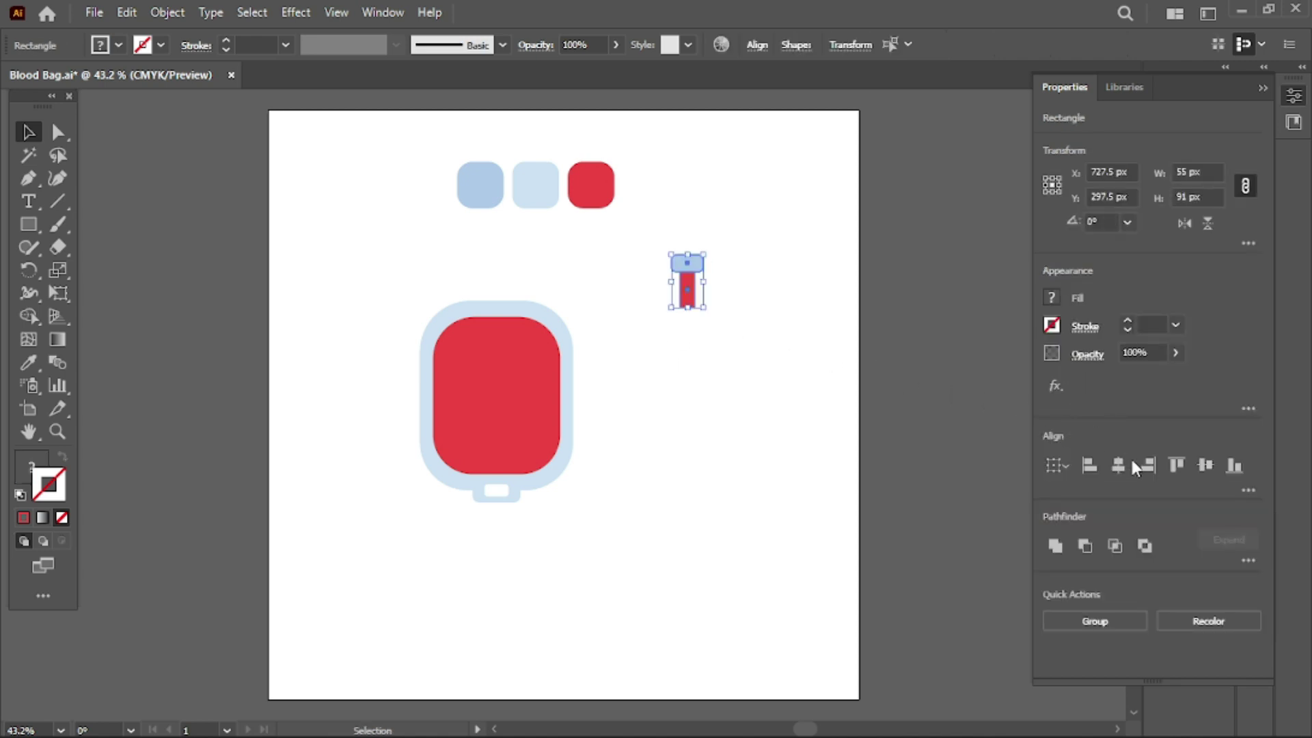
pyautogui.click(738, 439)
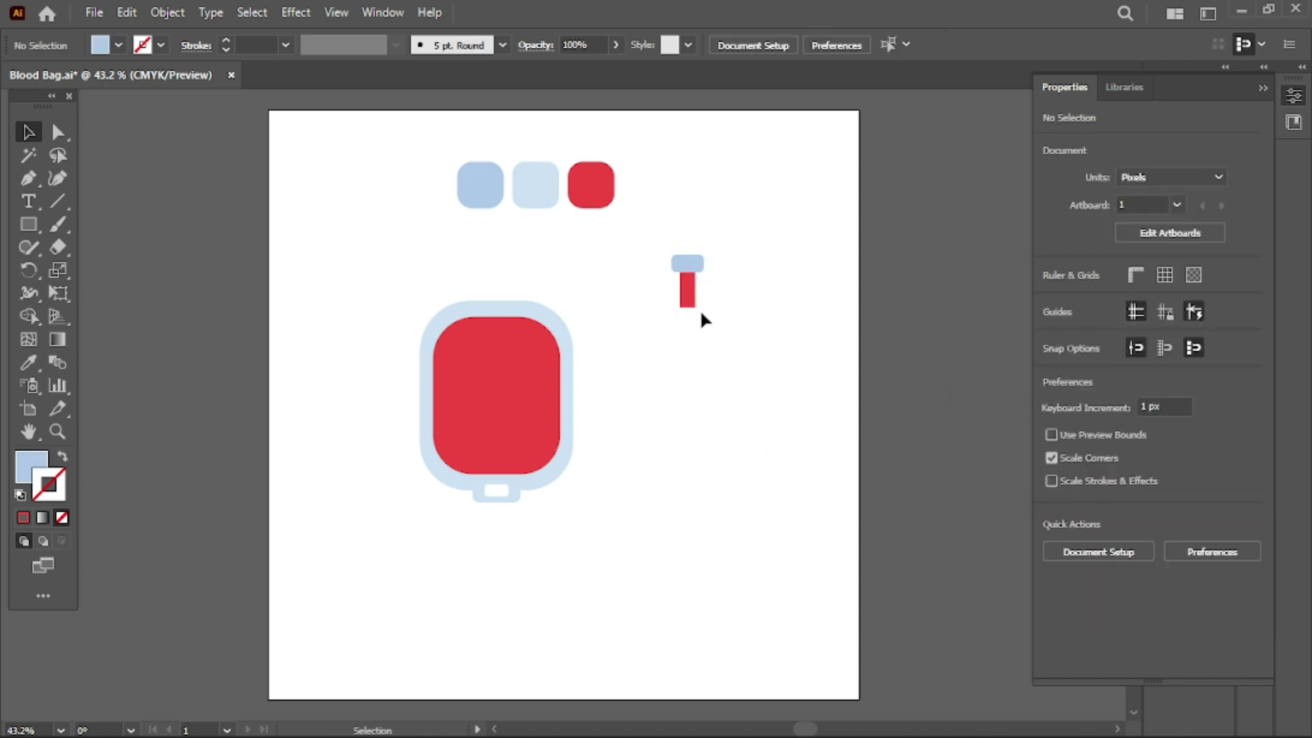
# - Trim the cap to about 49 × 23 px by shortening and narrowing it
pyautogui.click(686, 290)
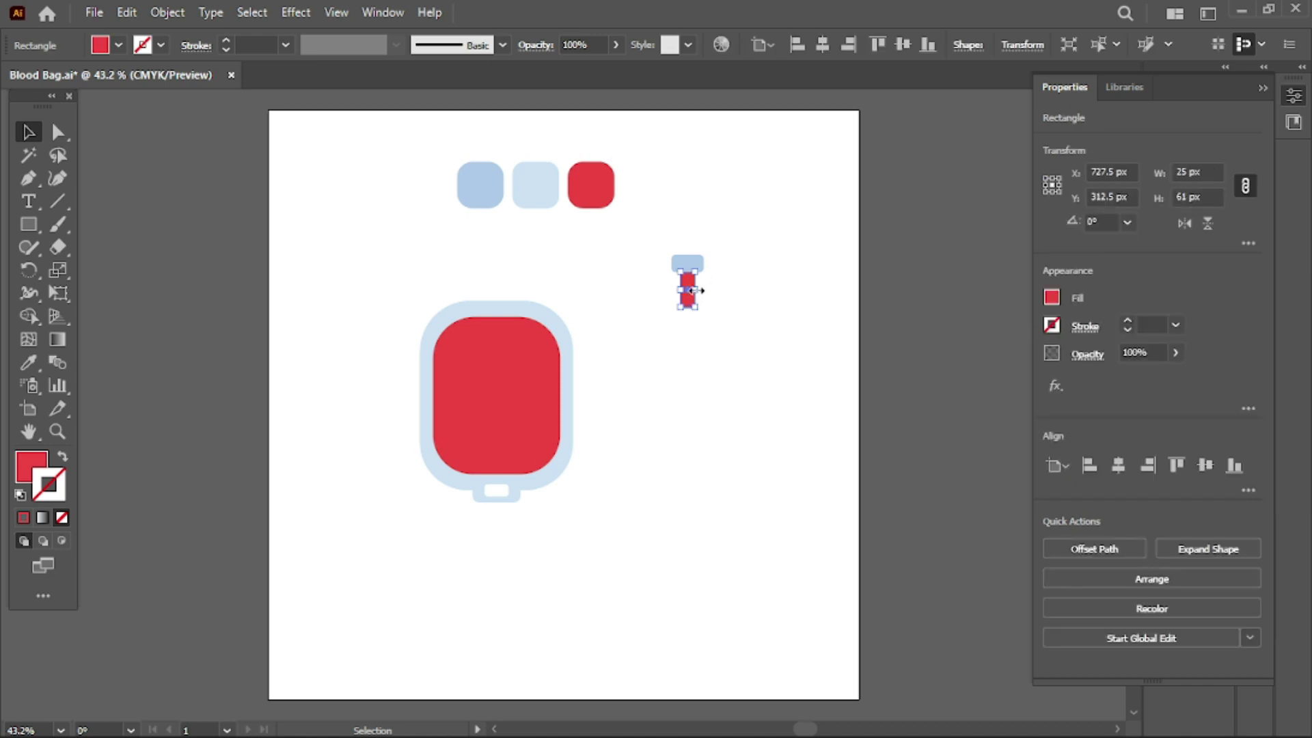
pyautogui.moveTo(694, 291); pyautogui.dragTo(693, 288)
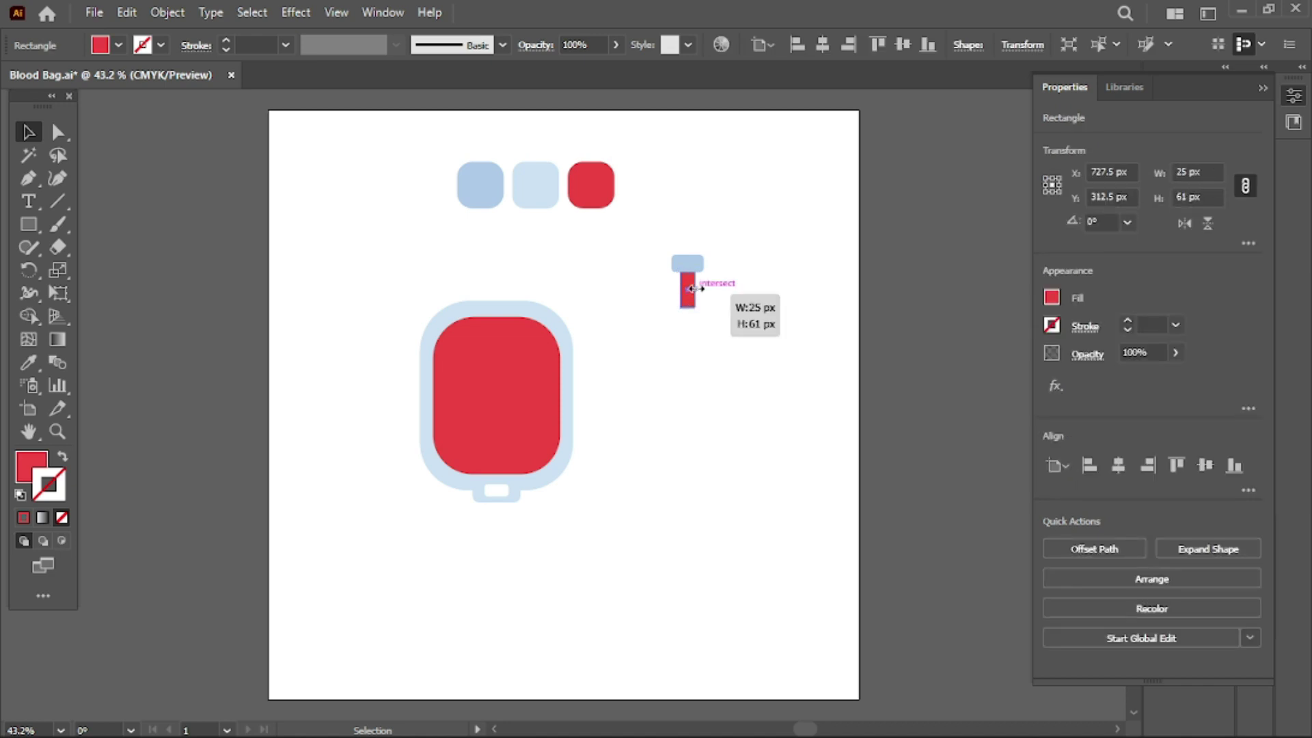
pyautogui.click(687, 263)
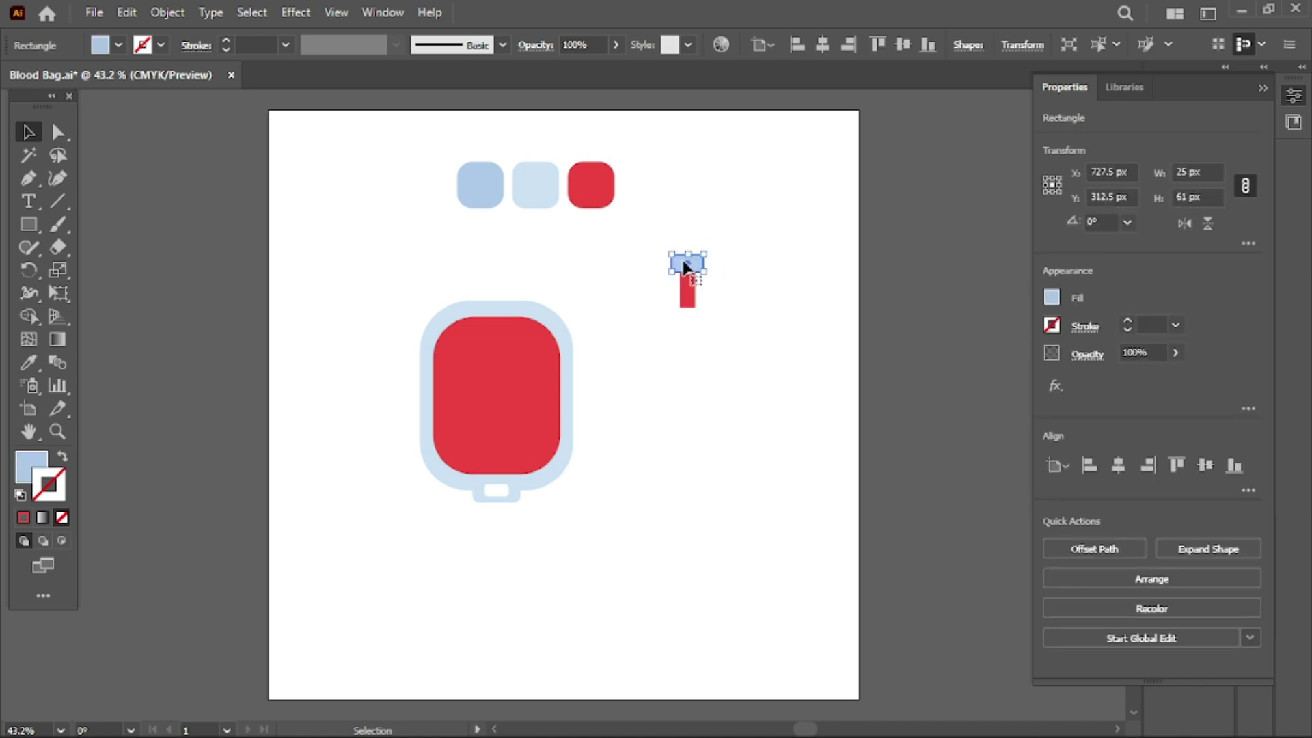
pyautogui.moveTo(704, 271); pyautogui.dragTo(704, 268)
pyautogui.moveTo(674, 263); pyautogui.dragTo(711, 335)
pyautogui.click(649, 308)
# - Re-centre the cap over the red bar and nudge it down to sit on top
pyautogui.click(1121, 464)
pyautogui.click(733, 397)
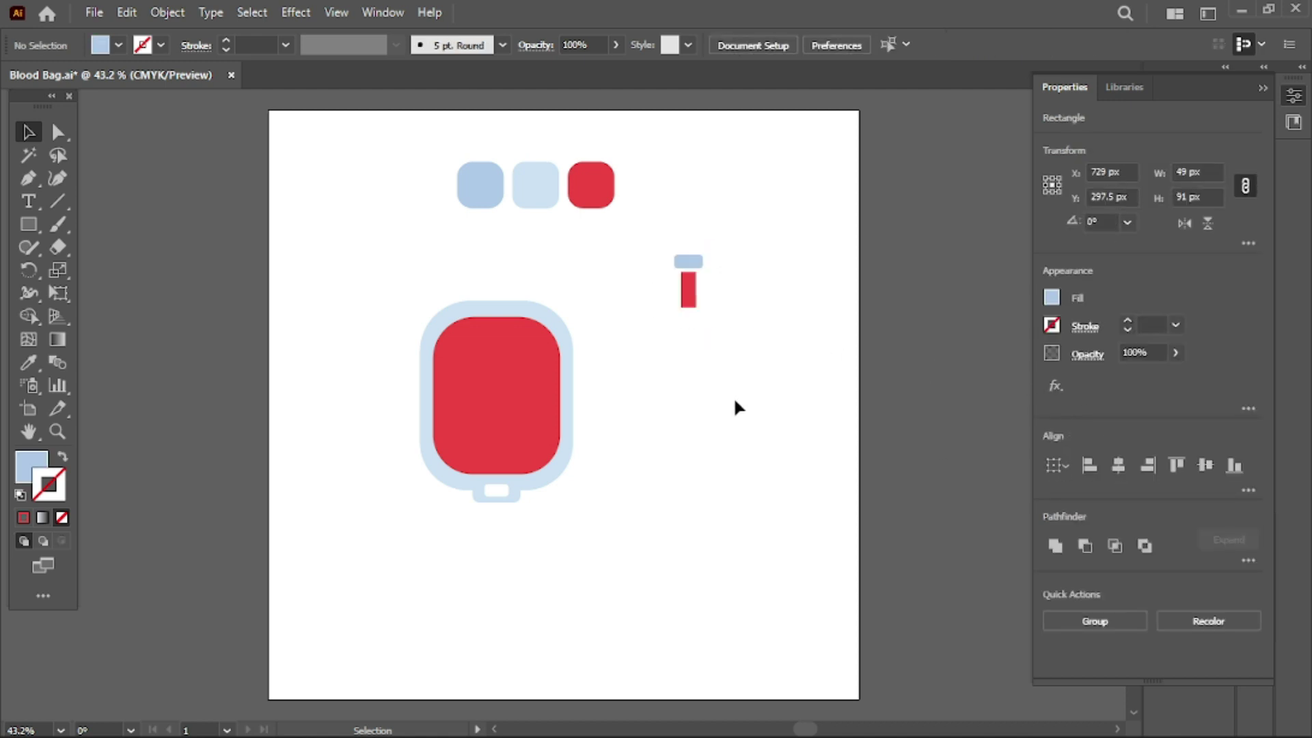
pyautogui.moveTo(702, 253); pyautogui.dragTo(739, 325)
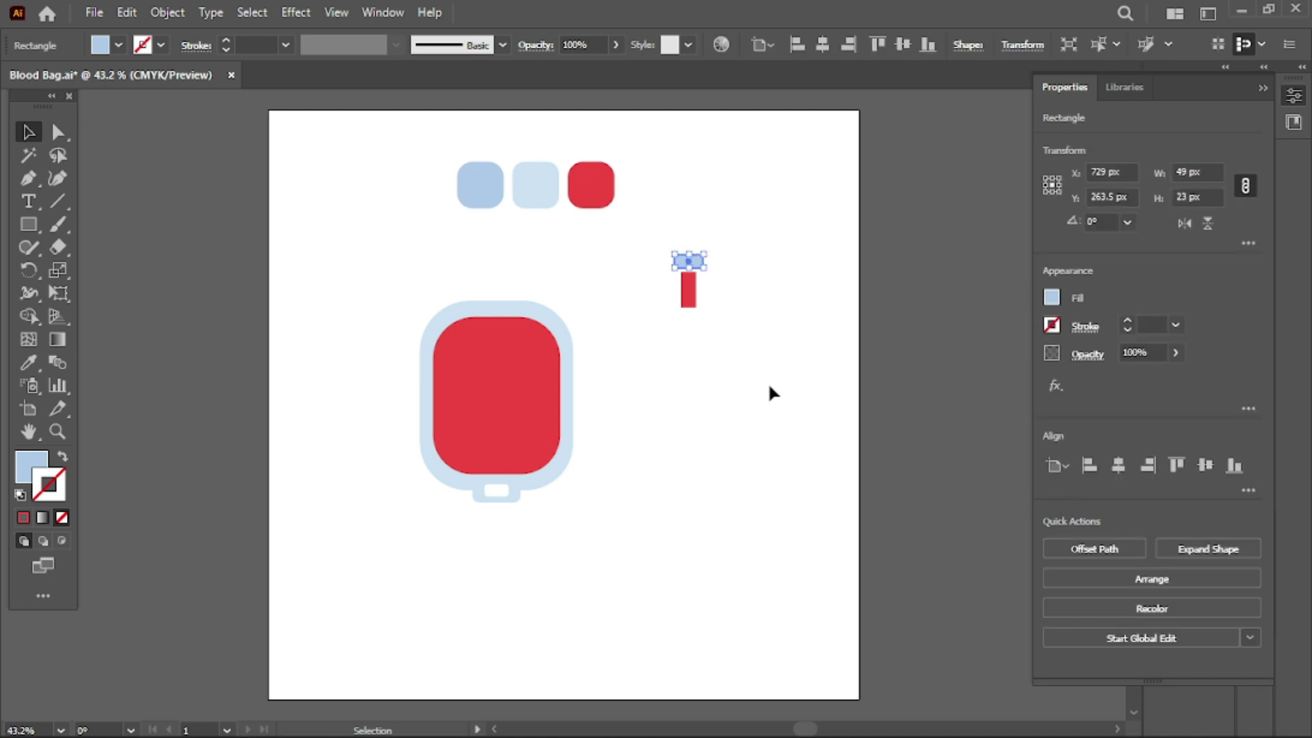
pyautogui.press('Down')
pyautogui.press('Down')
pyautogui.press('Down')
pyautogui.press('Down')
pyautogui.press('Down')
pyautogui.press('Down')
pyautogui.click(768, 393)
pyautogui.moveTo(700, 260); pyautogui.dragTo(700, 267)
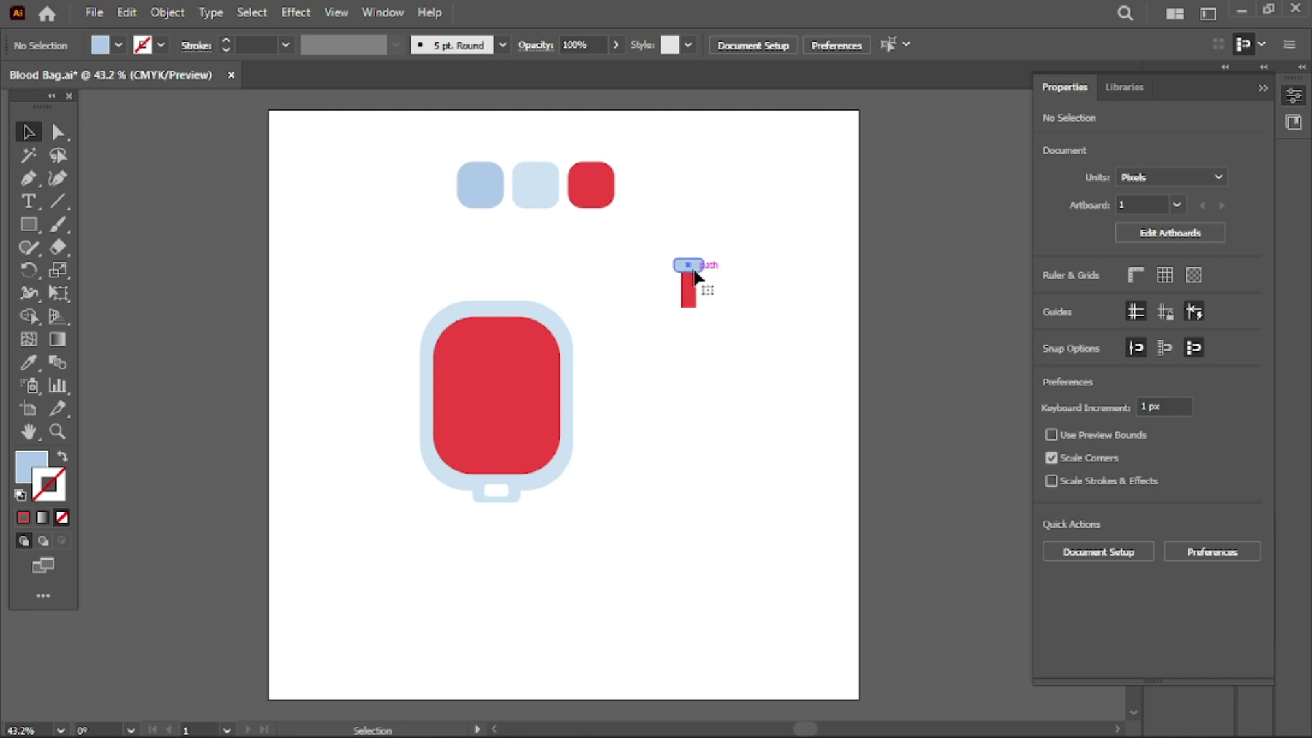
pyautogui.click(787, 433)
# - Group the light-blue cap with its red tube and Alt-drag copies into a row
pyautogui.moveTo(649, 258); pyautogui.dragTo(711, 323)
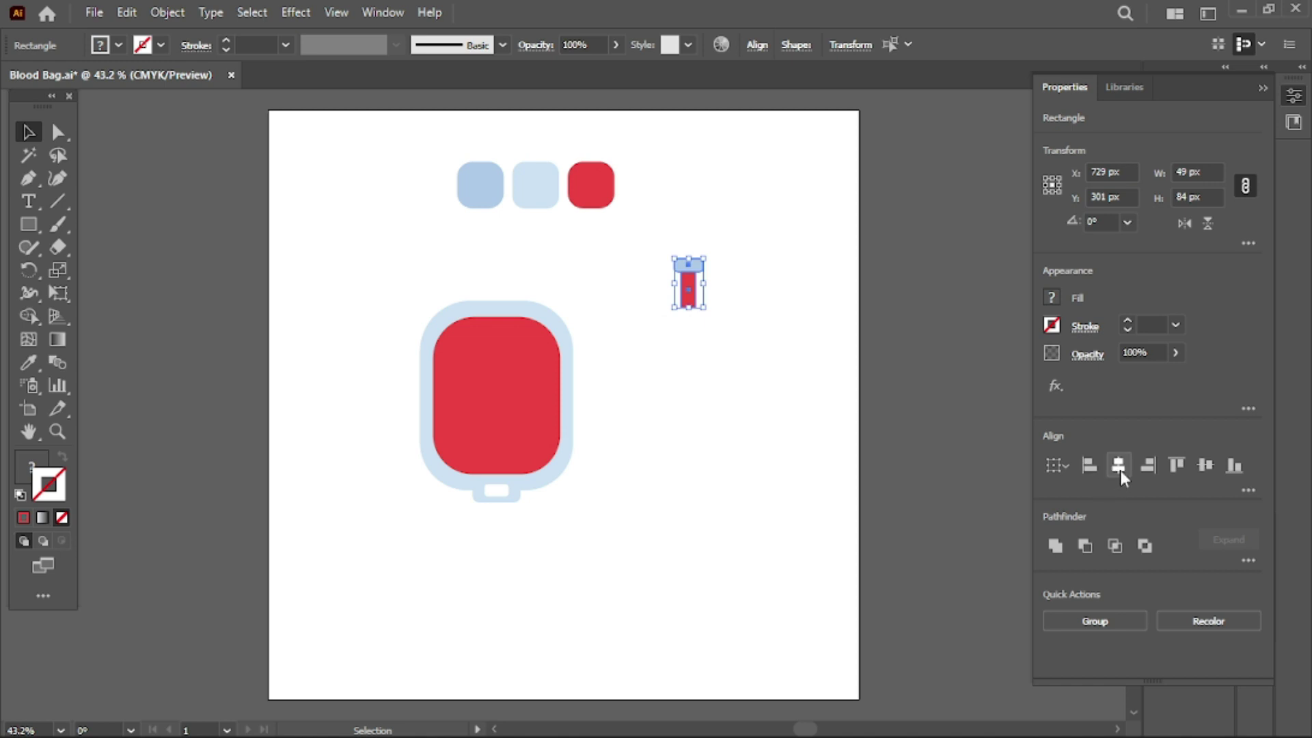
pyautogui.rightClick(694, 273)
pyautogui.click(741, 454)
pyautogui.click(674, 278)
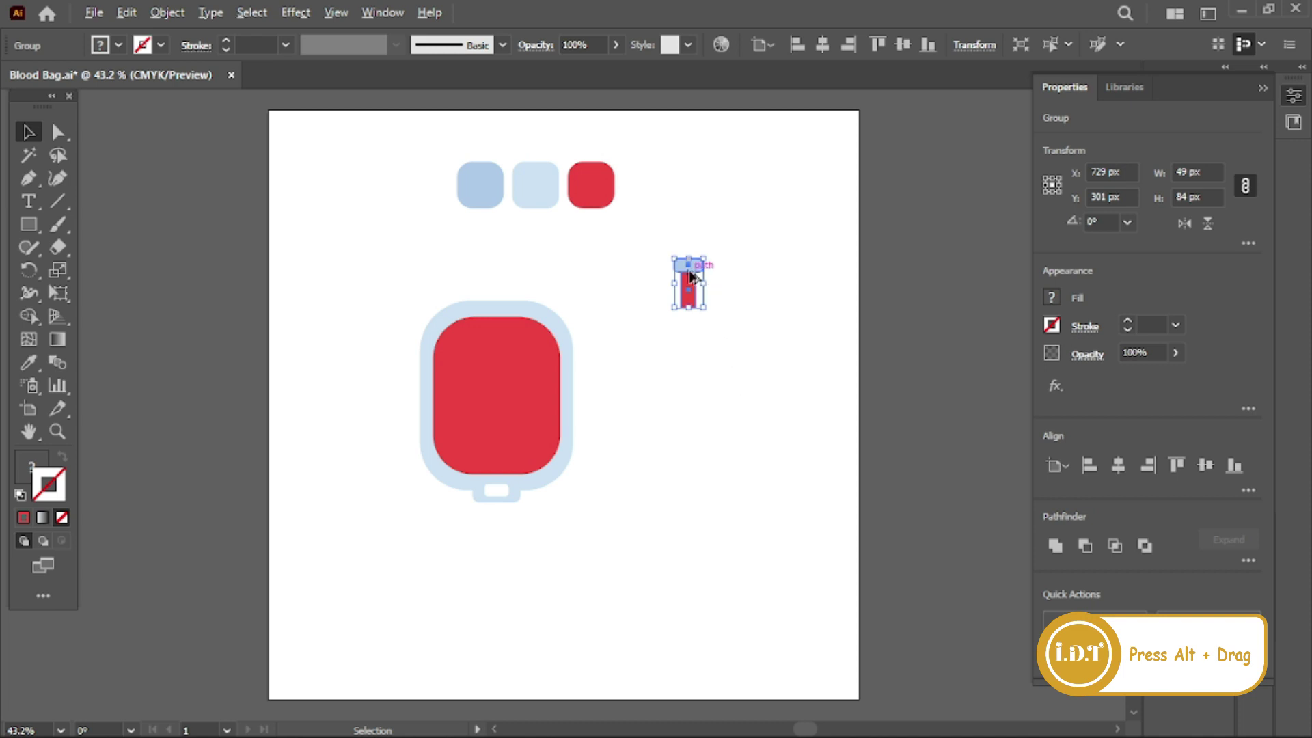
pyautogui.moveTo(690, 275); pyautogui.dragTo(775, 276)
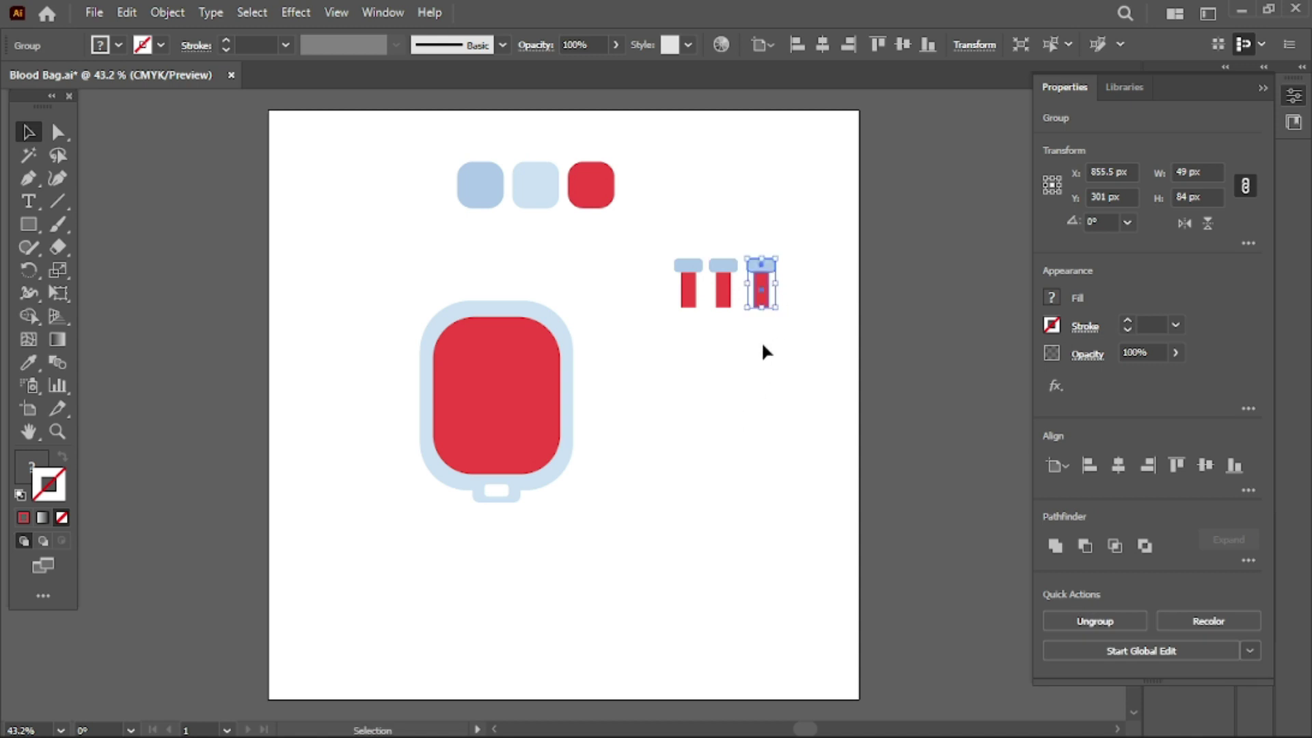
# - Space the three cap-and-tube groups with Horizontal Distribute Center and group them
pyautogui.moveTo(618, 266); pyautogui.dragTo(770, 305)
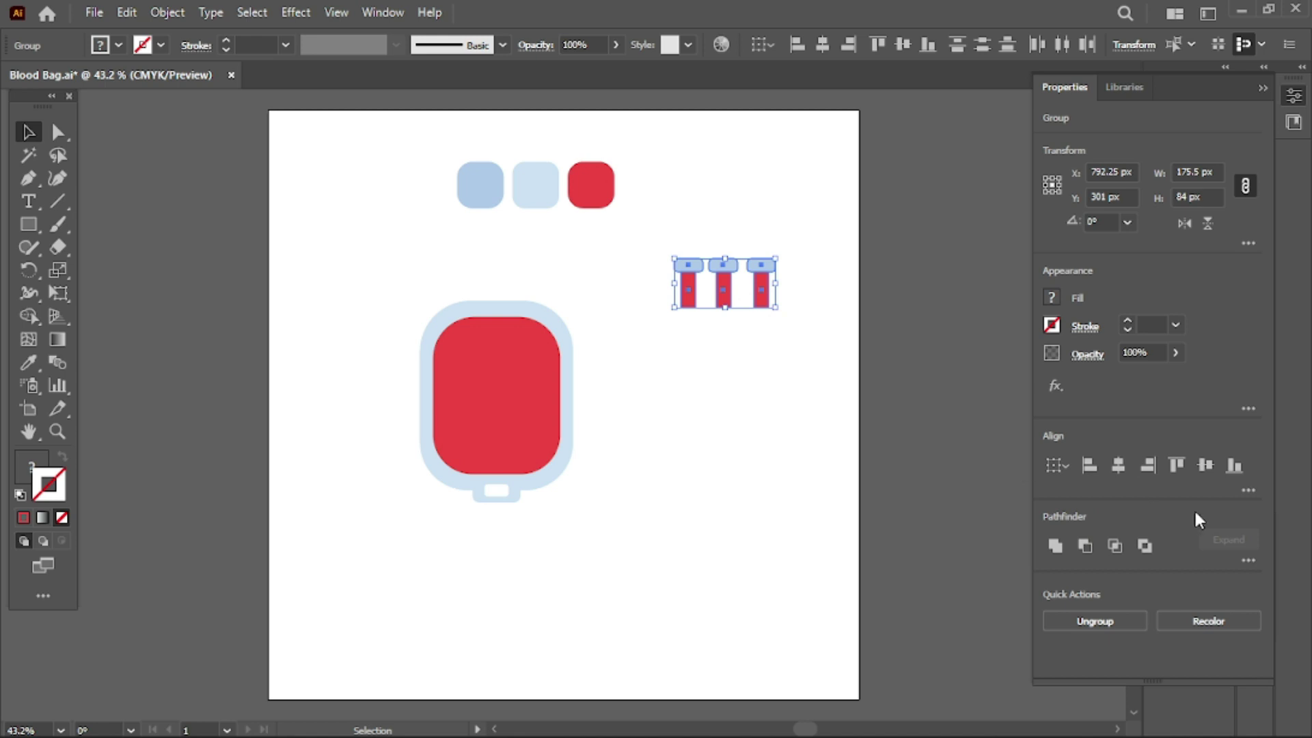
pyautogui.click(1249, 490)
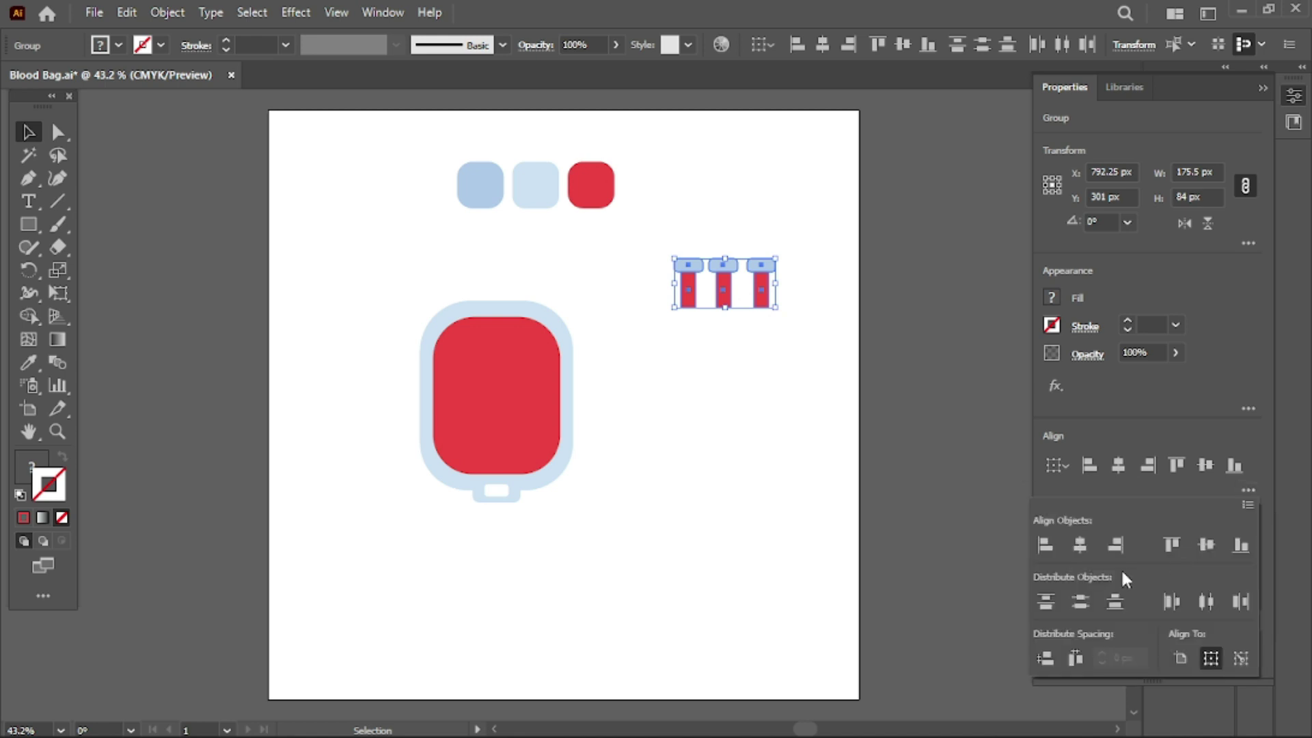
pyautogui.click(1207, 603)
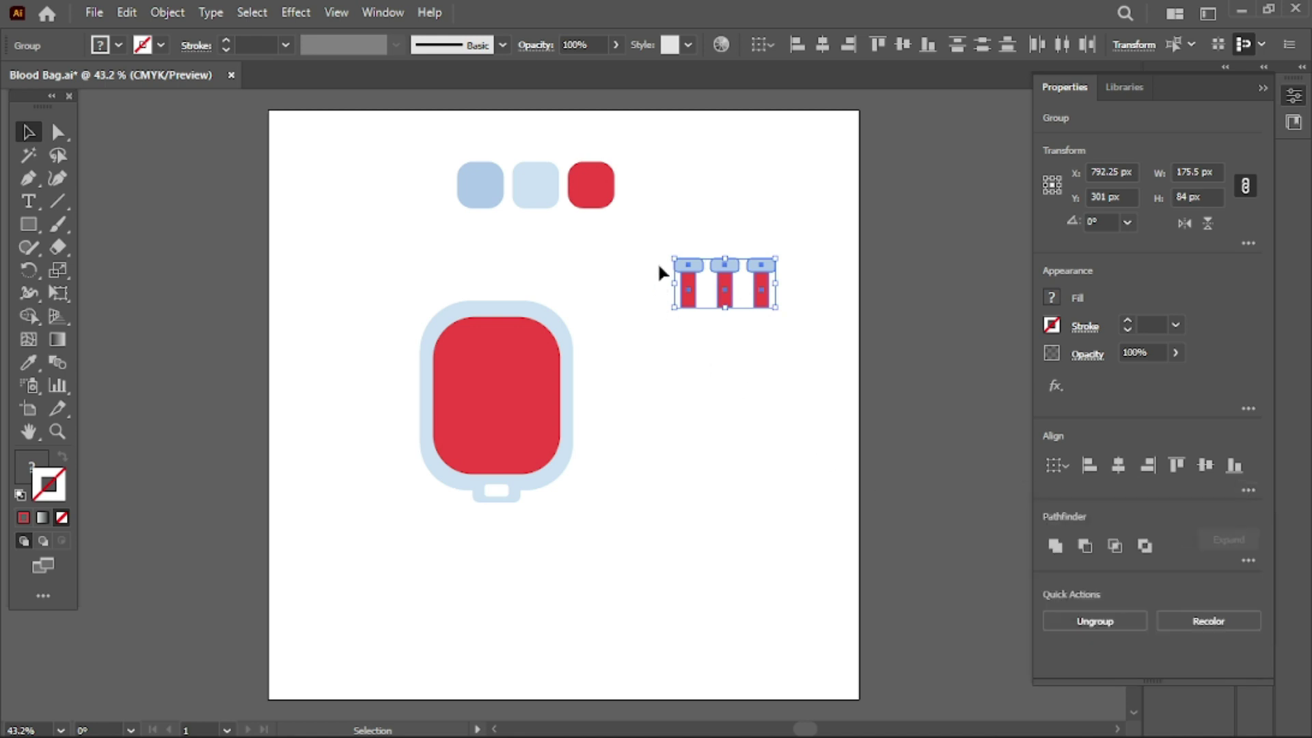
pyautogui.rightClick(692, 268)
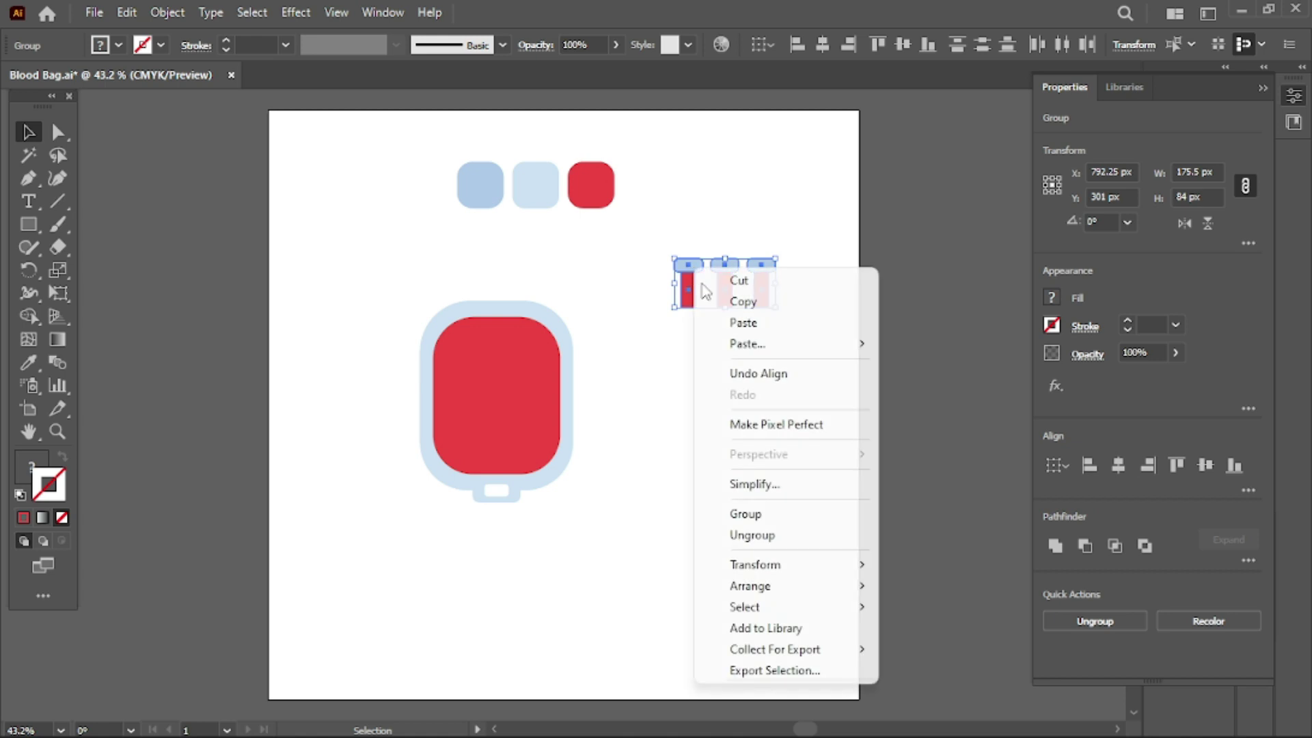
pyautogui.click(761, 515)
# - Move the three-tube group onto the top edge of the blood bag
pyautogui.moveTo(771, 271)
pyautogui.mouseDown()
pyautogui.moveTo(617, 273)
pyautogui.moveTo(502, 294)
pyautogui.mouseUp()
pyautogui.click(685, 240)
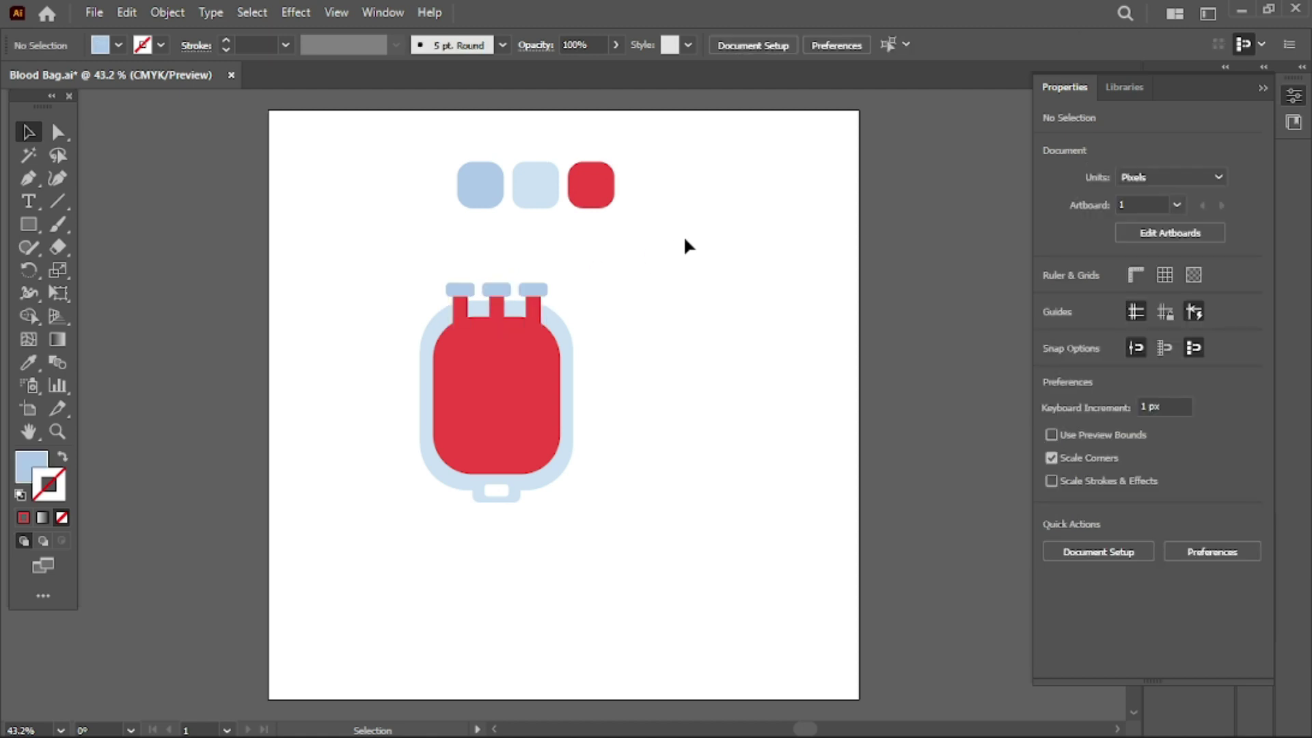
pyautogui.moveTo(445, 268)
pyautogui.mouseDown()
pyautogui.moveTo(503, 298)
pyautogui.moveTo(695, 253)
pyautogui.mouseUp()
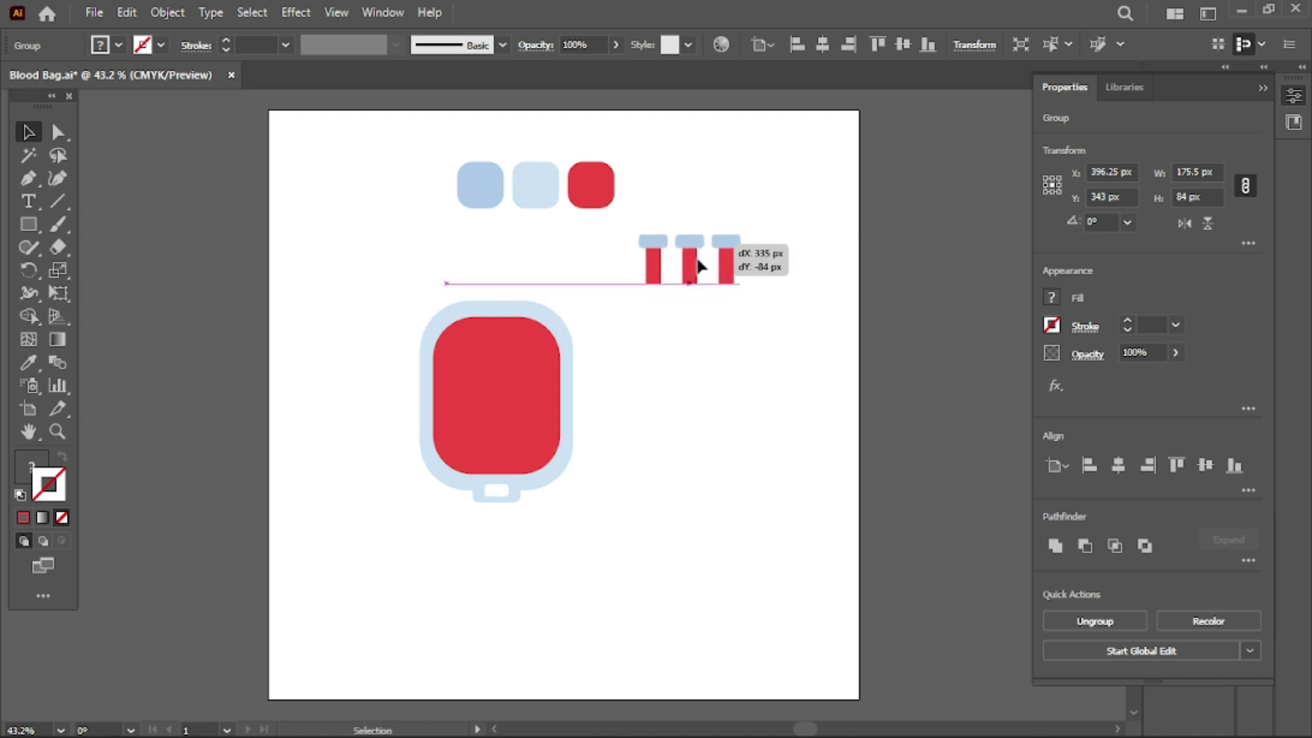
pyautogui.click(711, 371)
pyautogui.moveTo(612, 228)
pyautogui.mouseDown()
pyautogui.moveTo(760, 293)
pyautogui.moveTo(734, 259)
pyautogui.mouseUp()
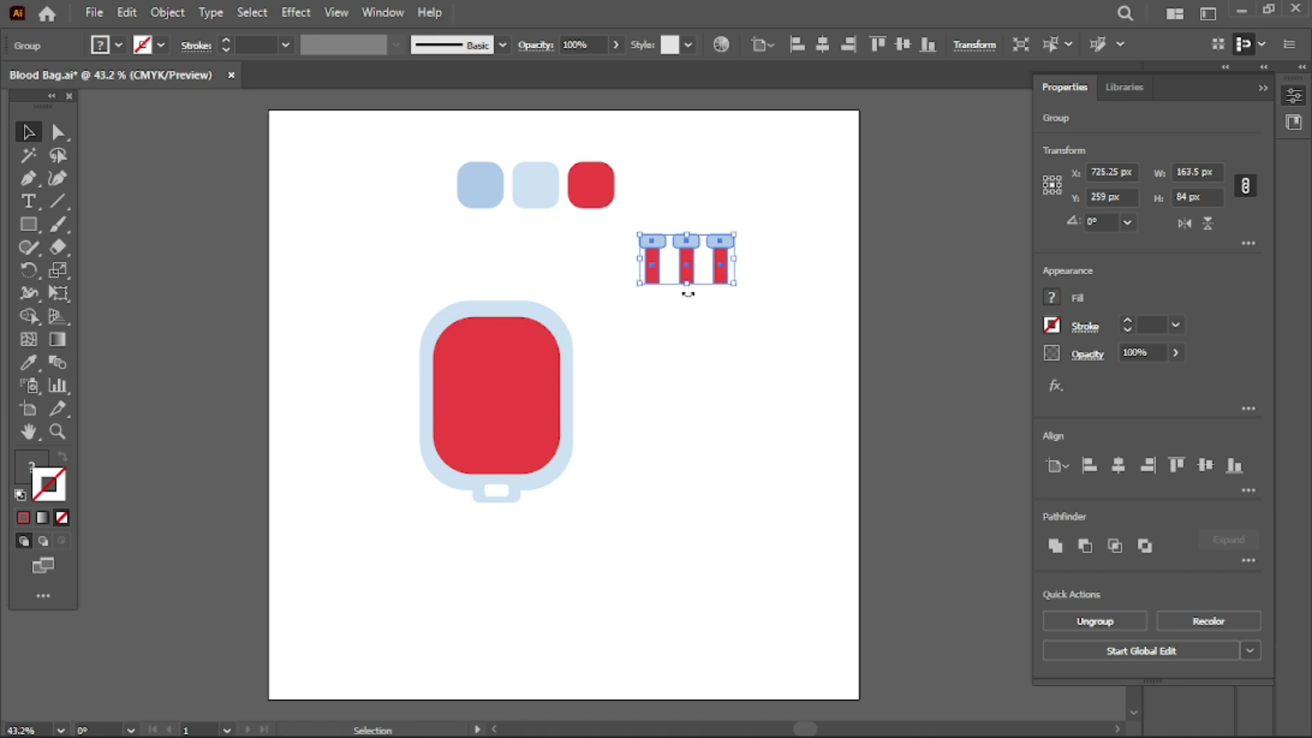
# - Resize the tubes to 71 px, nudge them up, then stretch them to 86 px tall
pyautogui.moveTo(686, 283); pyautogui.dragTo(470, 307)
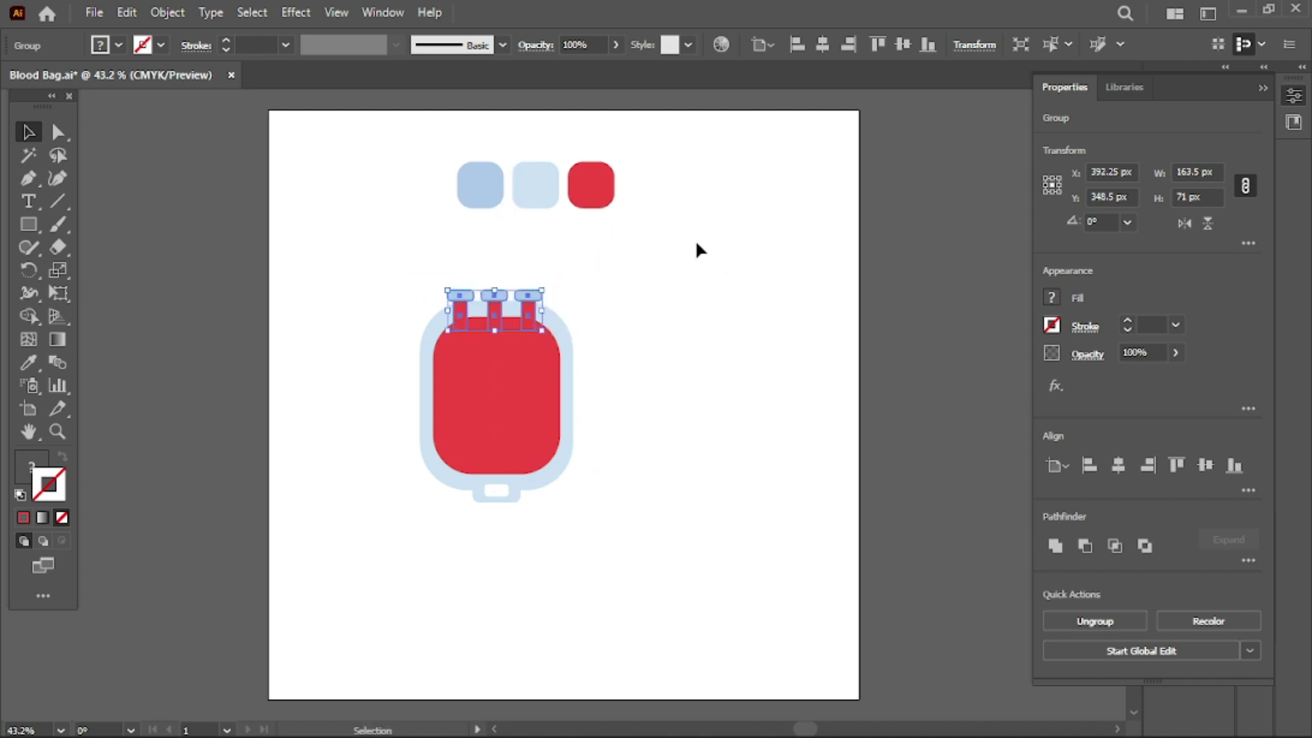
pyautogui.press('Up')
pyautogui.press('Up')
pyautogui.press('Up')
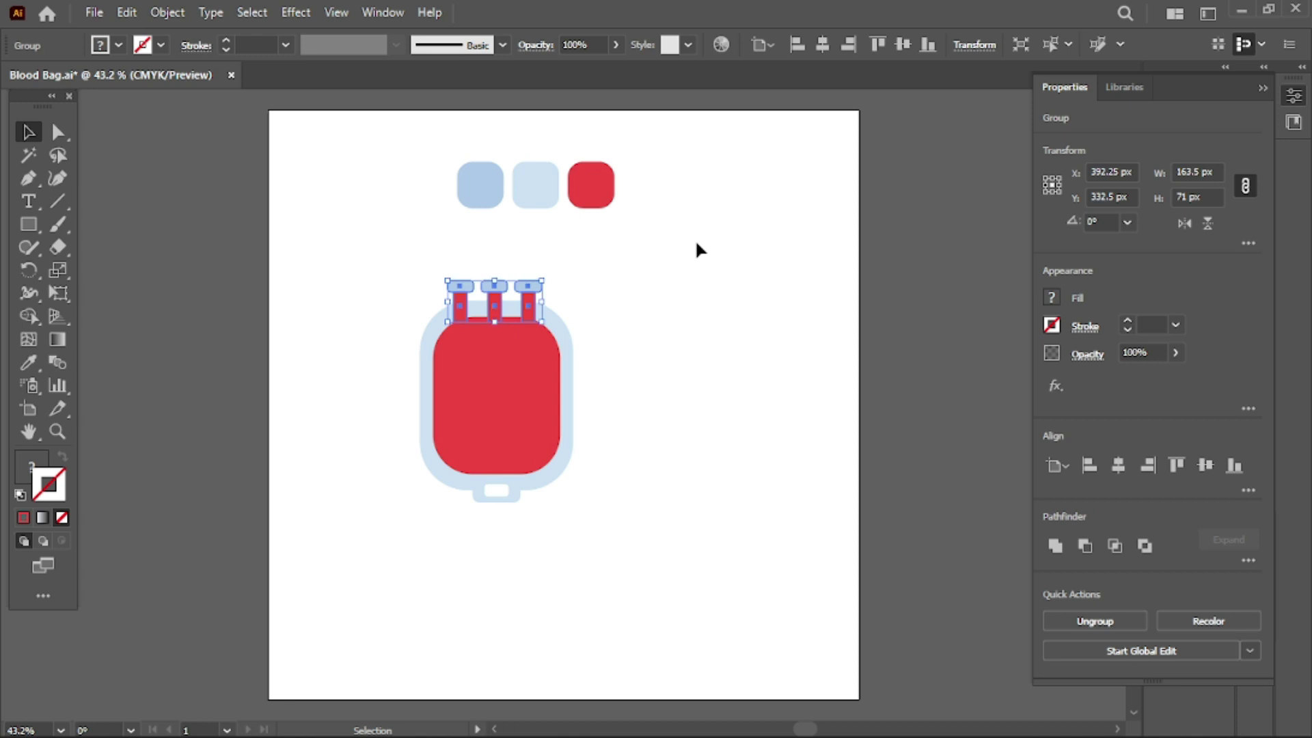
pyautogui.press('Up')
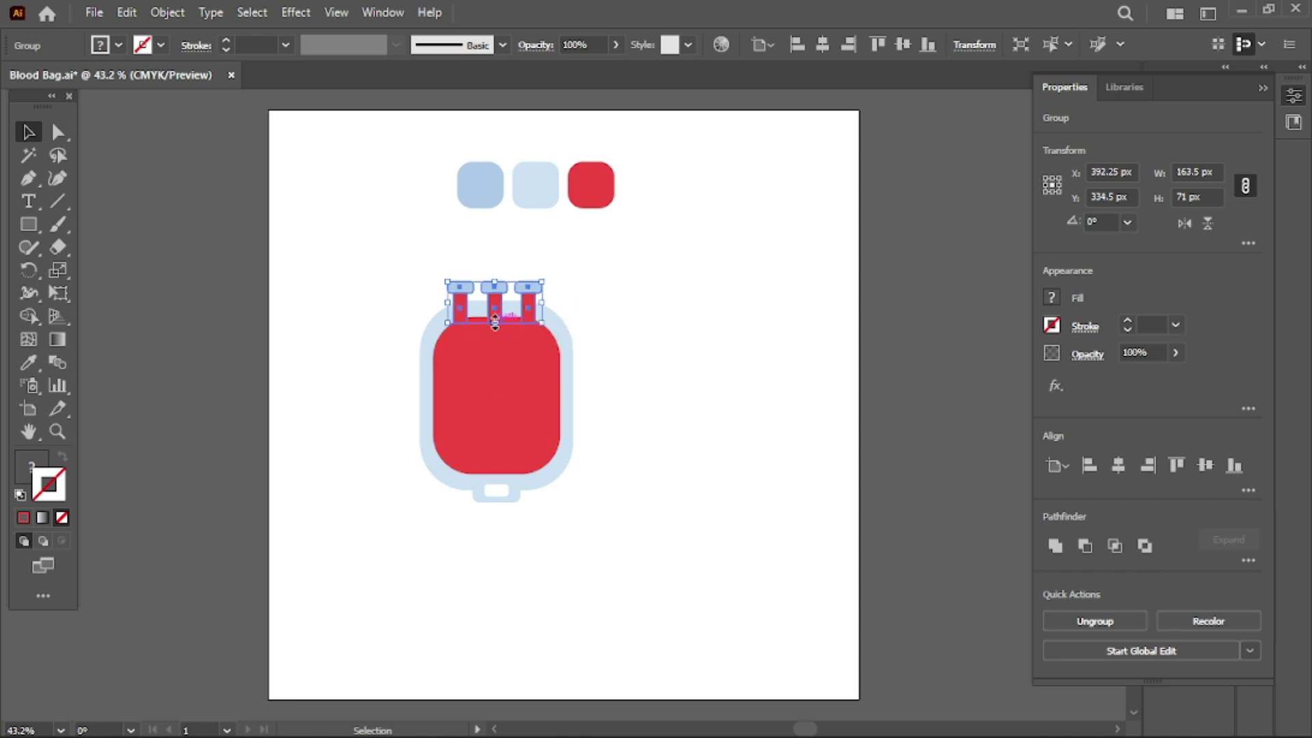
pyautogui.moveTo(495, 321); pyautogui.dragTo(495, 332)
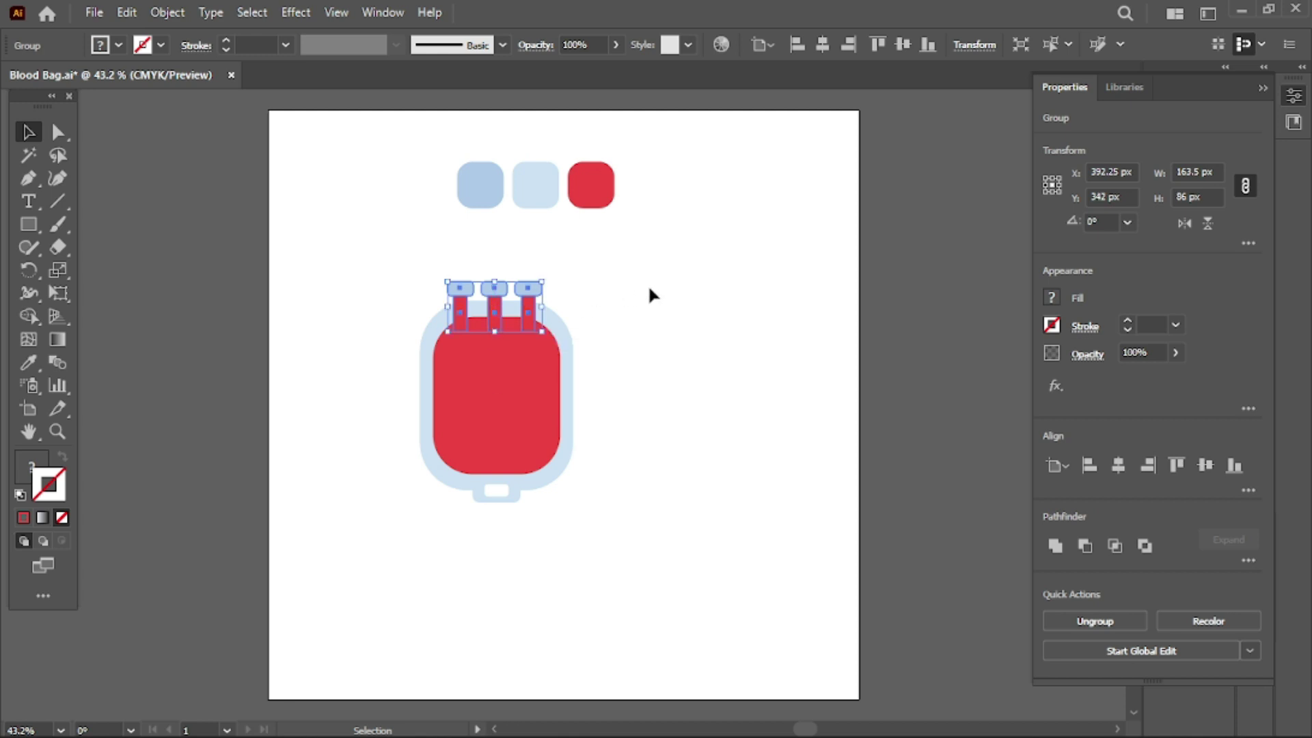
pyautogui.press('Up')
pyautogui.press('Up')
pyautogui.press('Up')
pyautogui.press('Up')
pyautogui.press('Up')
pyautogui.press('Up')
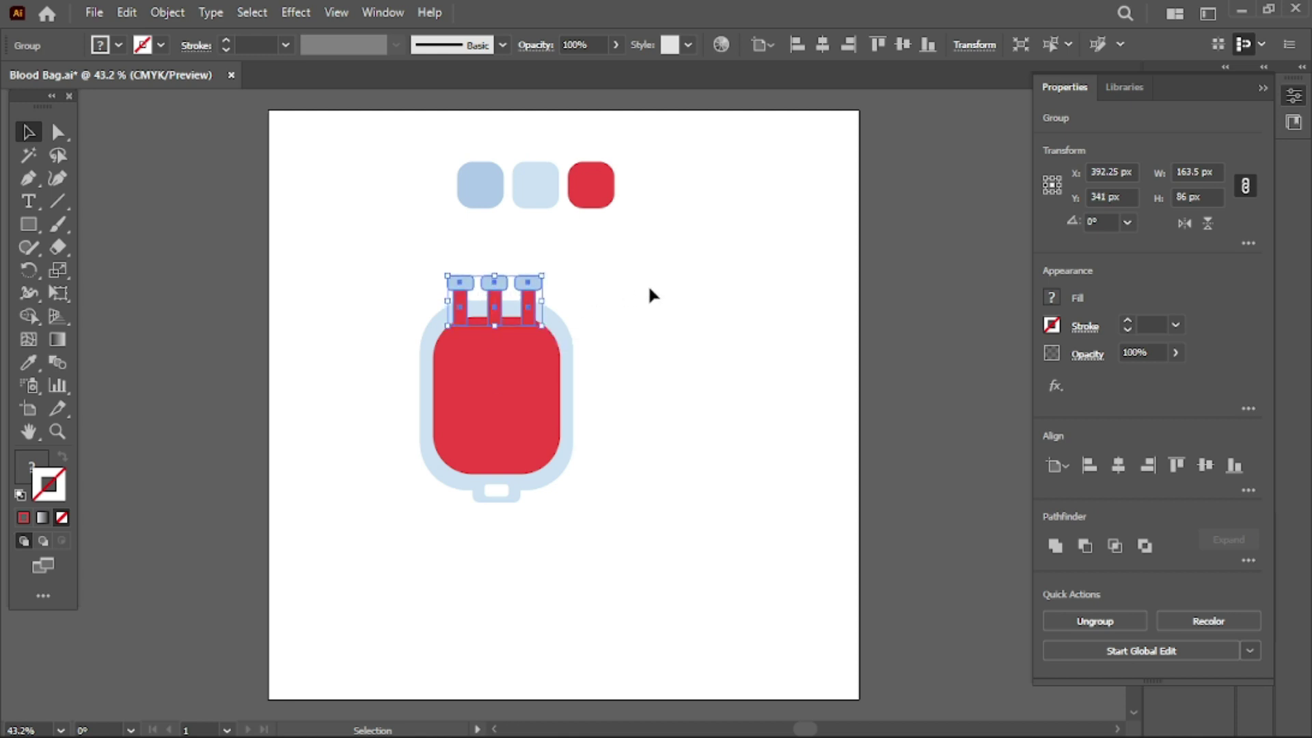
pyautogui.click(648, 284)
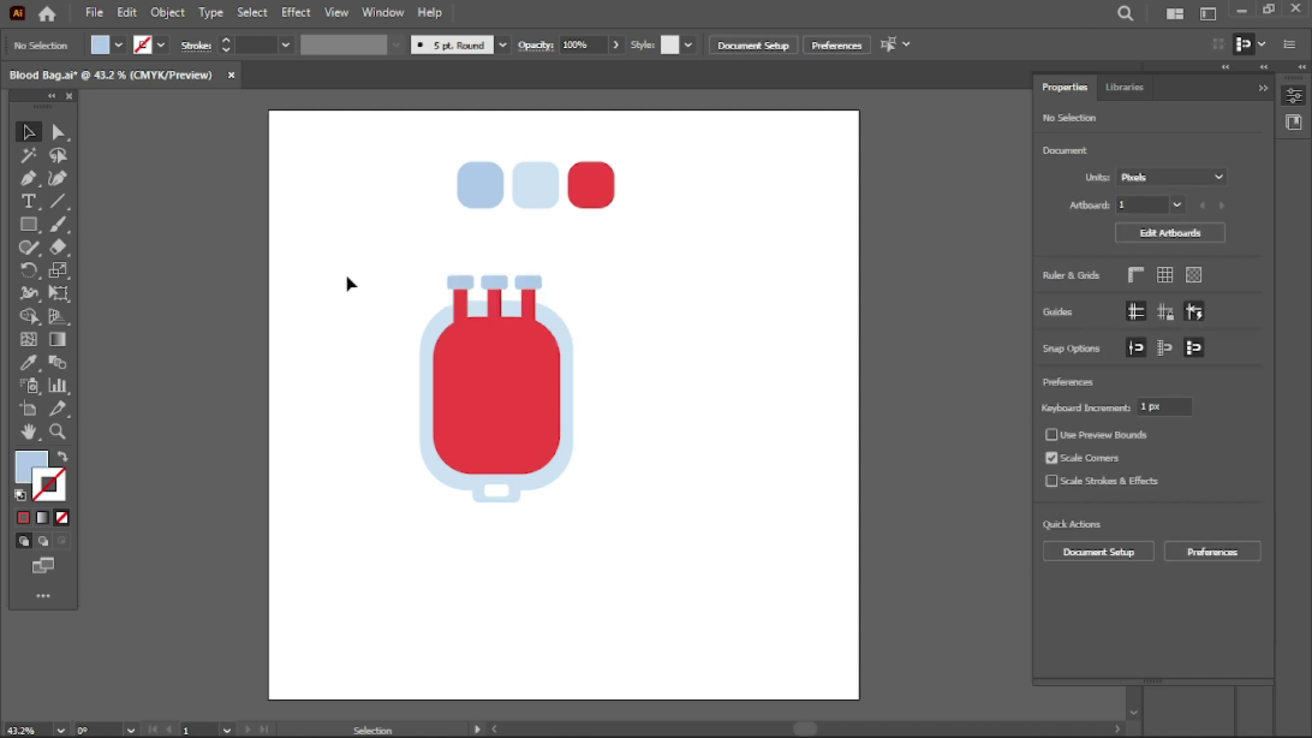
# - Ungroup the tubes and stretch the middle tube up to 129 px tall
pyautogui.moveTo(347, 277); pyautogui.dragTo(612, 564)
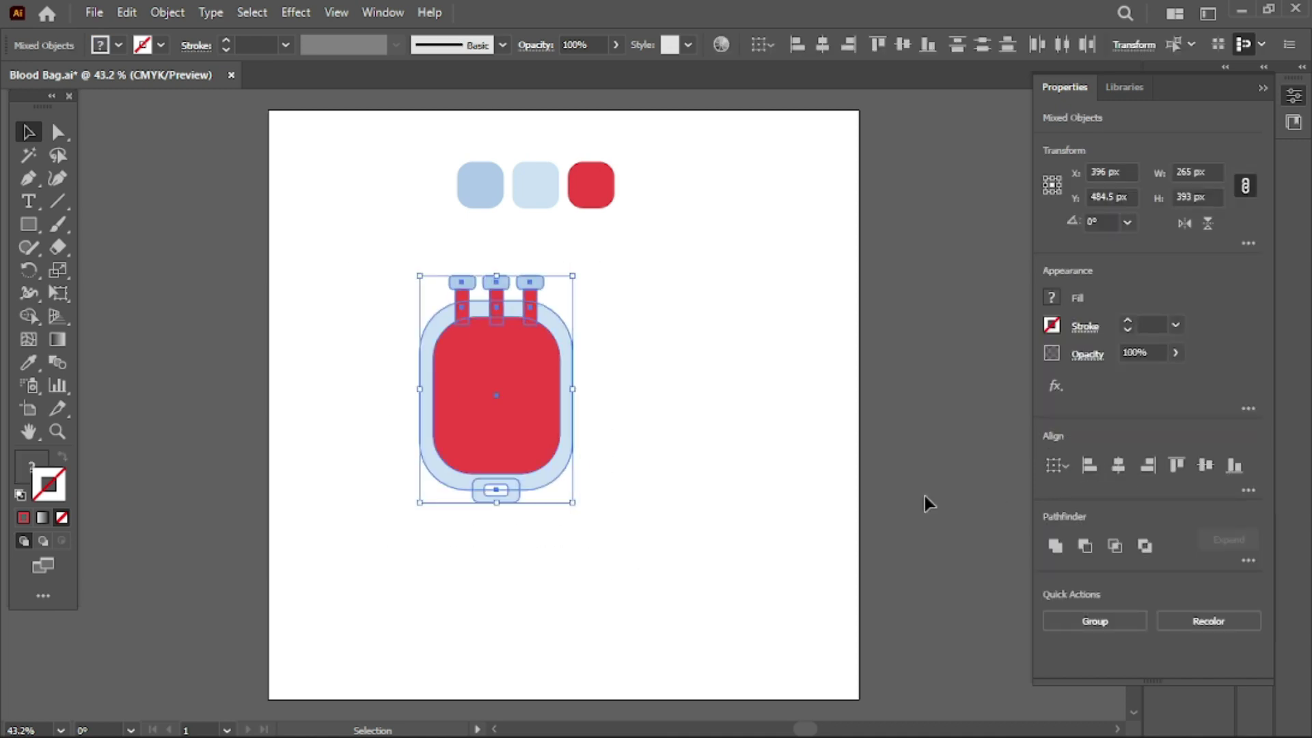
pyautogui.click(732, 477)
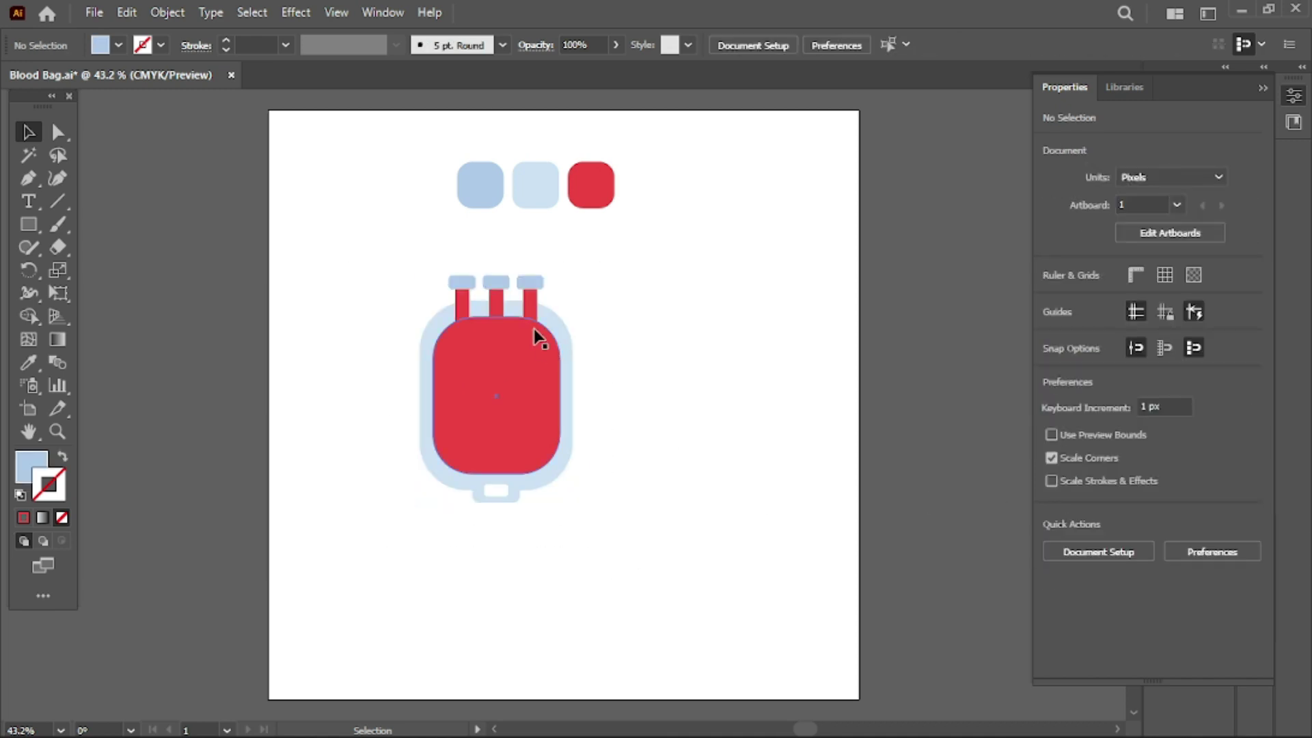
pyautogui.click(491, 298)
pyautogui.rightClick(490, 299)
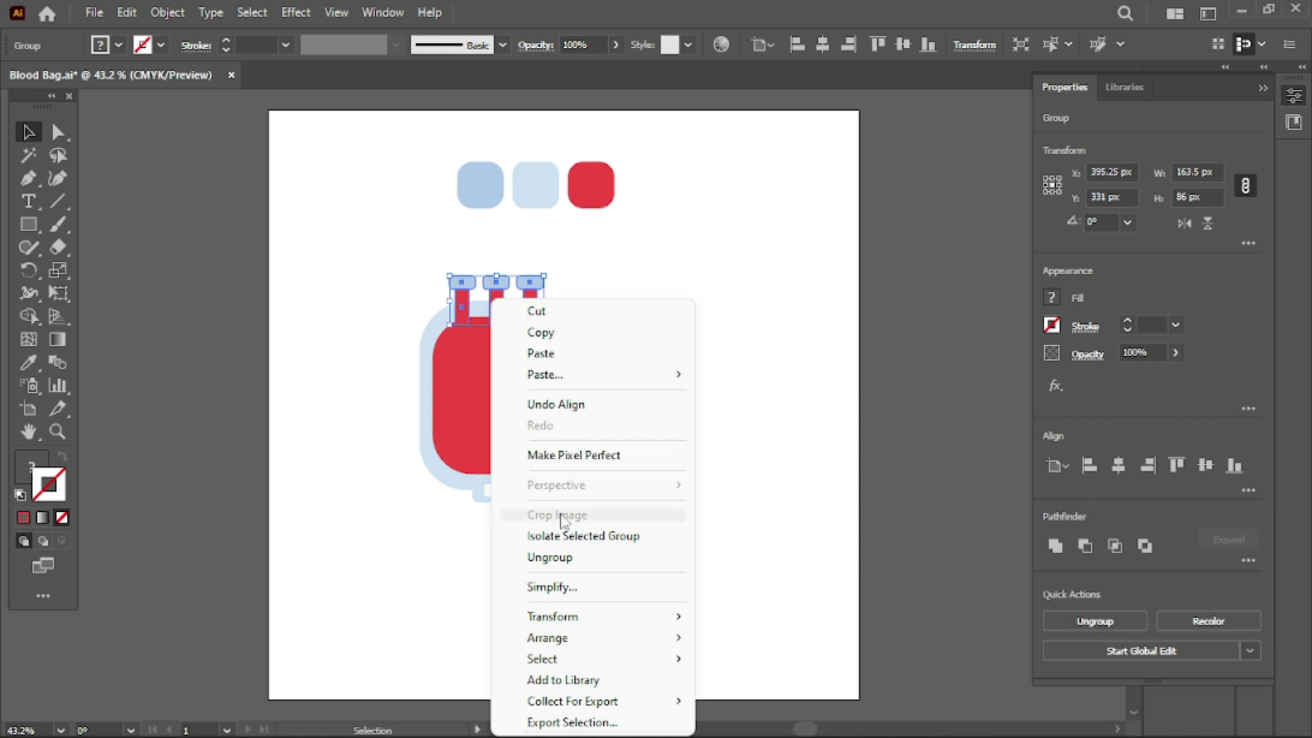
pyautogui.click(549, 557)
pyautogui.click(699, 304)
pyautogui.click(497, 288)
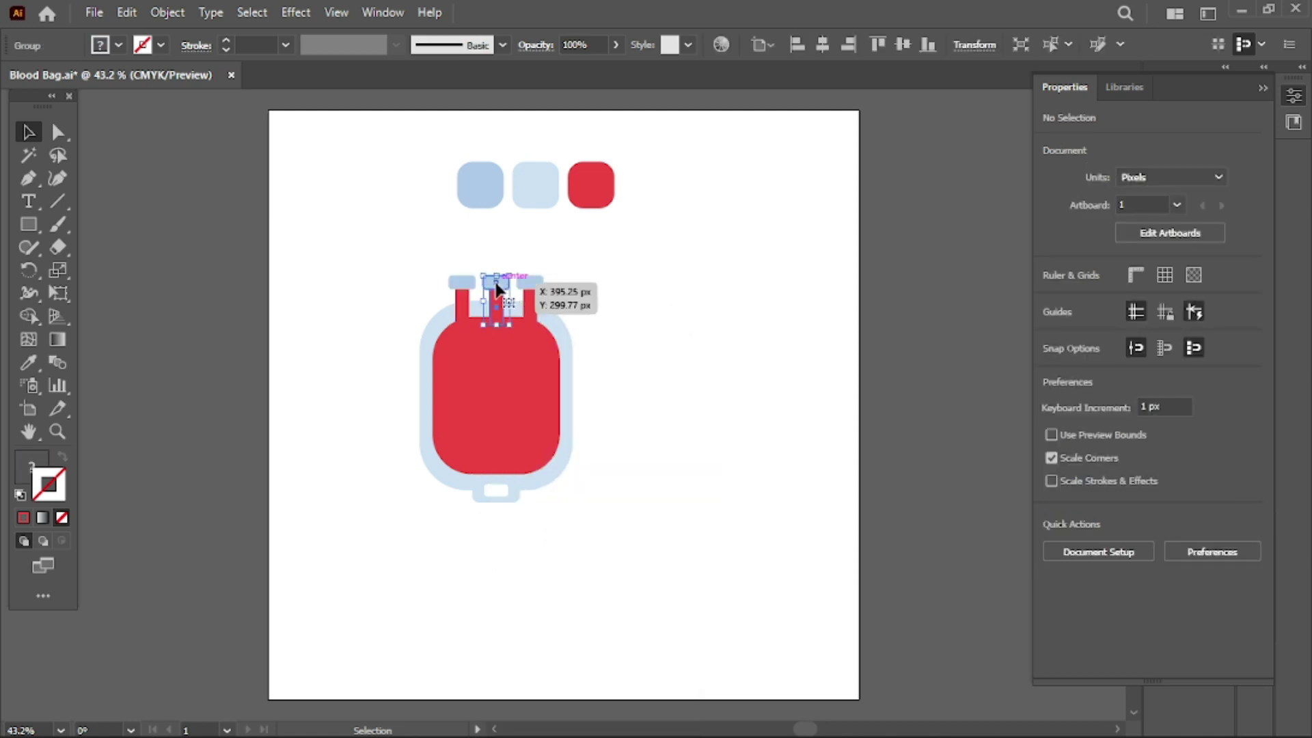
pyautogui.moveTo(497, 275); pyautogui.dragTo(497, 250)
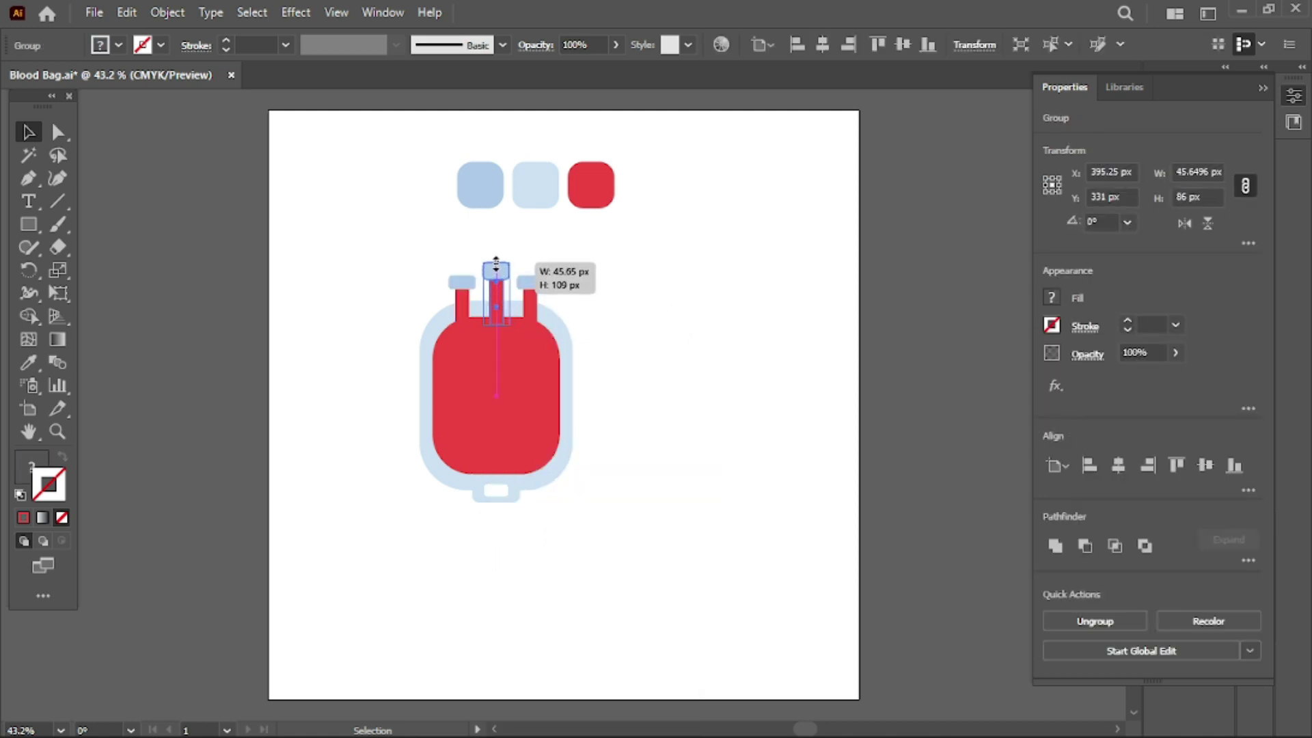
pyautogui.click(607, 313)
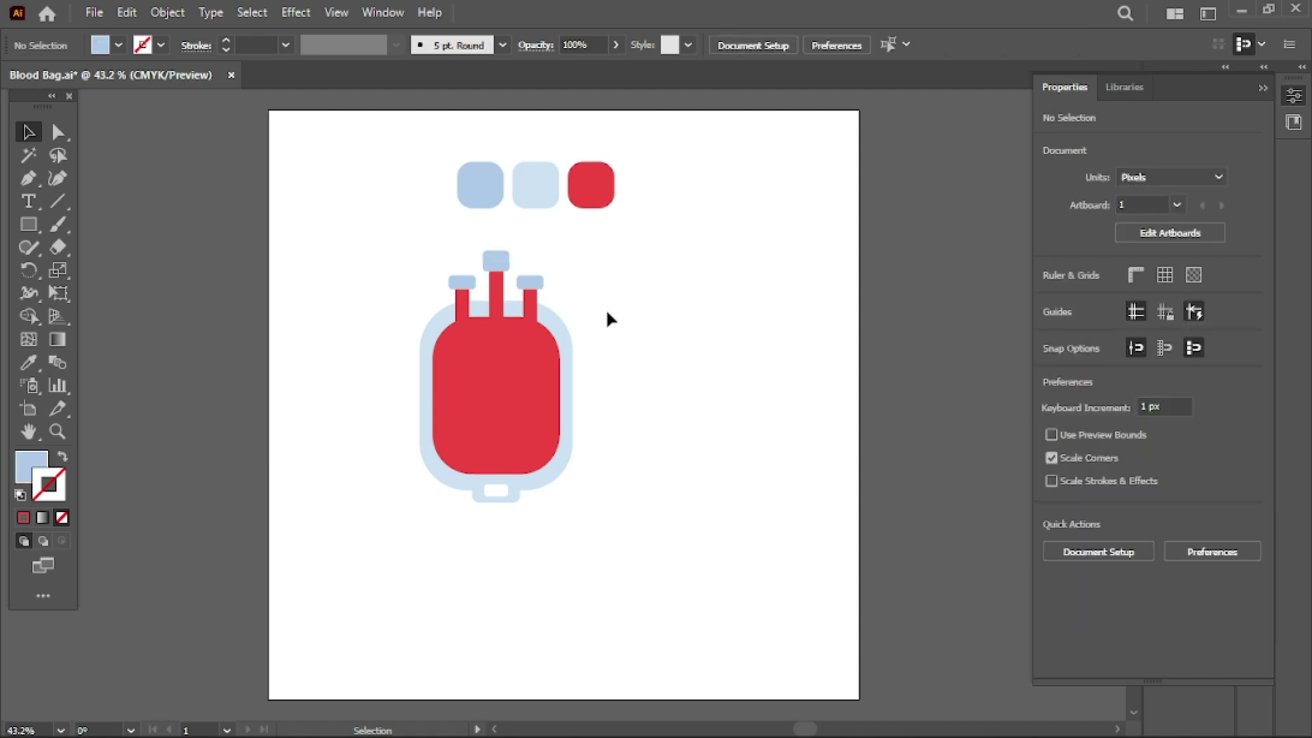
# - Ungroup the middle cap from its tube and shorten the cap to about 46 × 25 px
pyautogui.moveTo(531, 263); pyautogui.dragTo(531, 263)
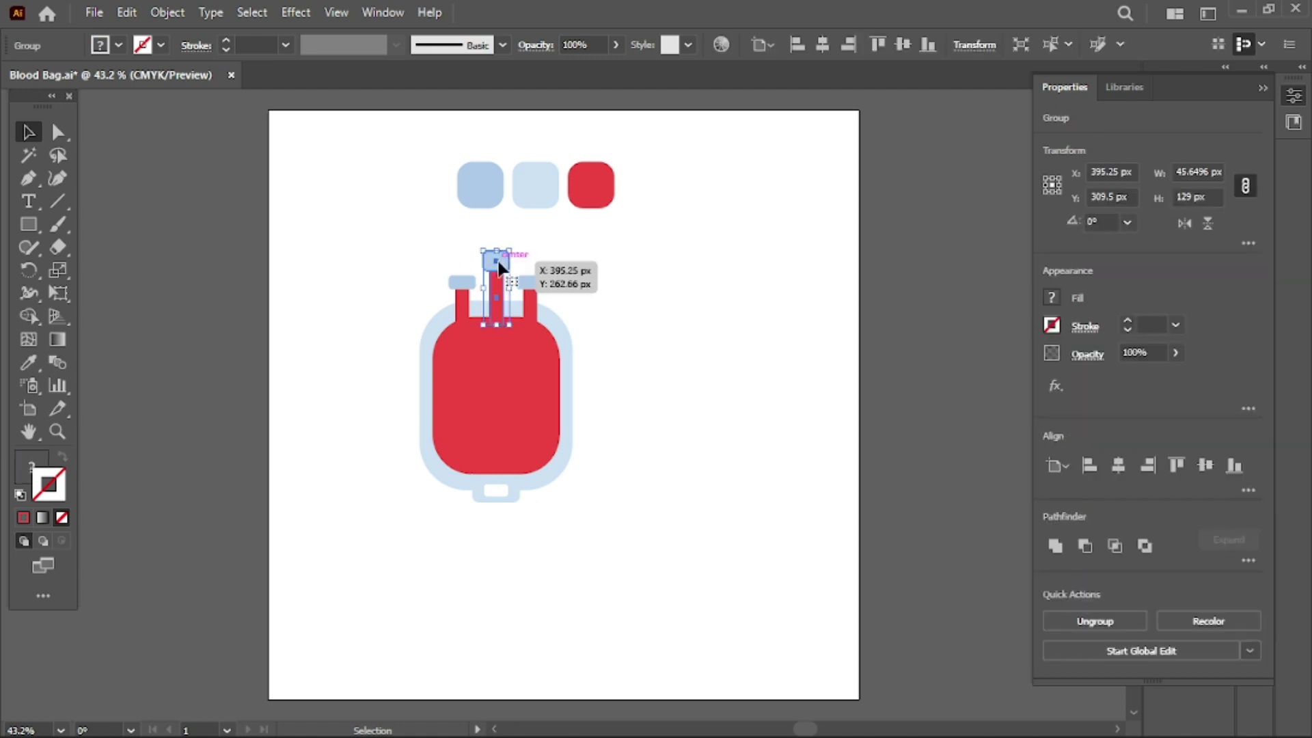
pyautogui.rightClick(502, 261)
pyautogui.click(589, 520)
pyautogui.click(593, 256)
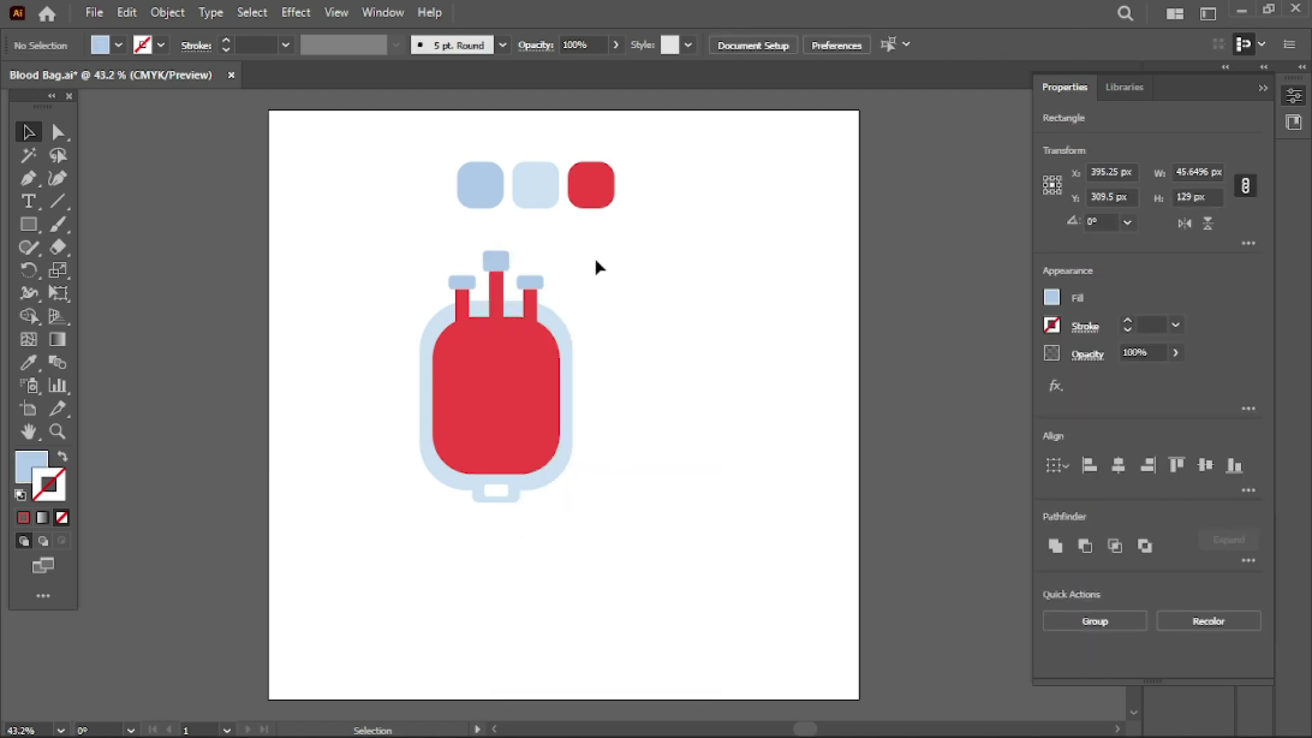
pyautogui.click(497, 260)
pyautogui.moveTo(500, 250); pyautogui.dragTo(498, 259)
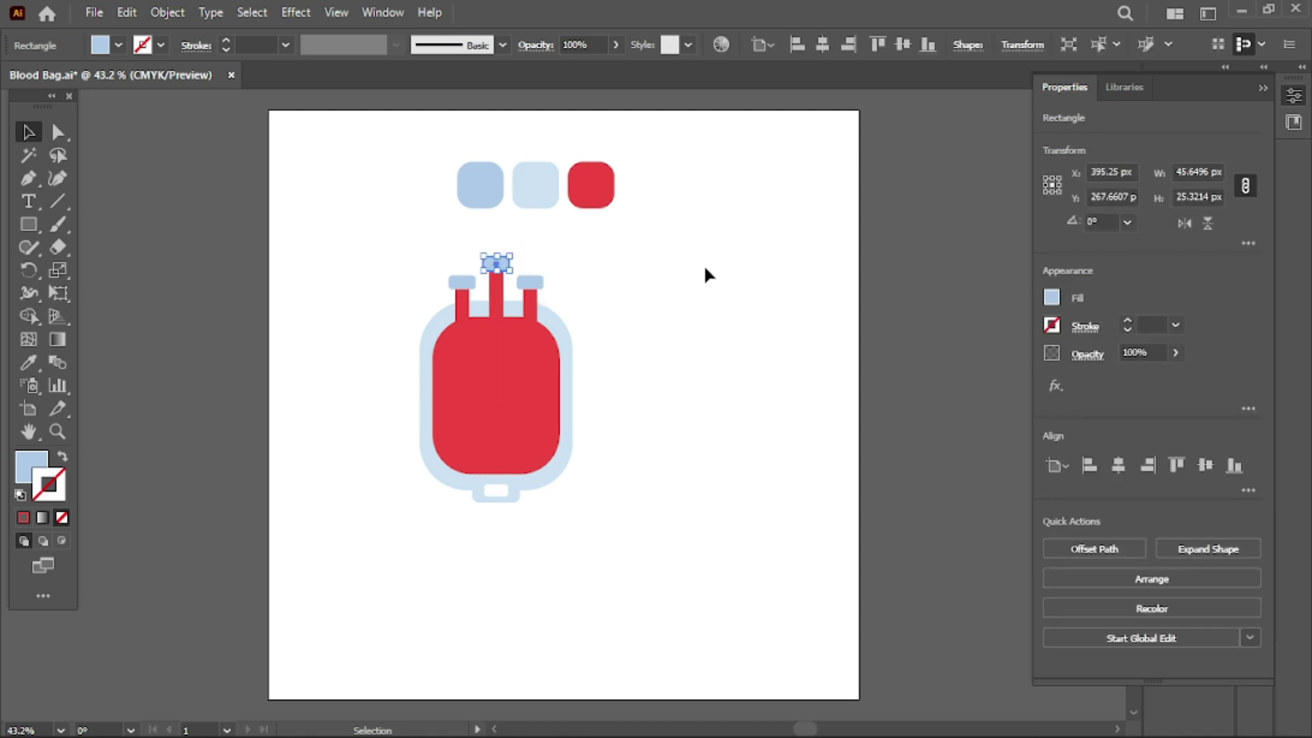
pyautogui.click(705, 269)
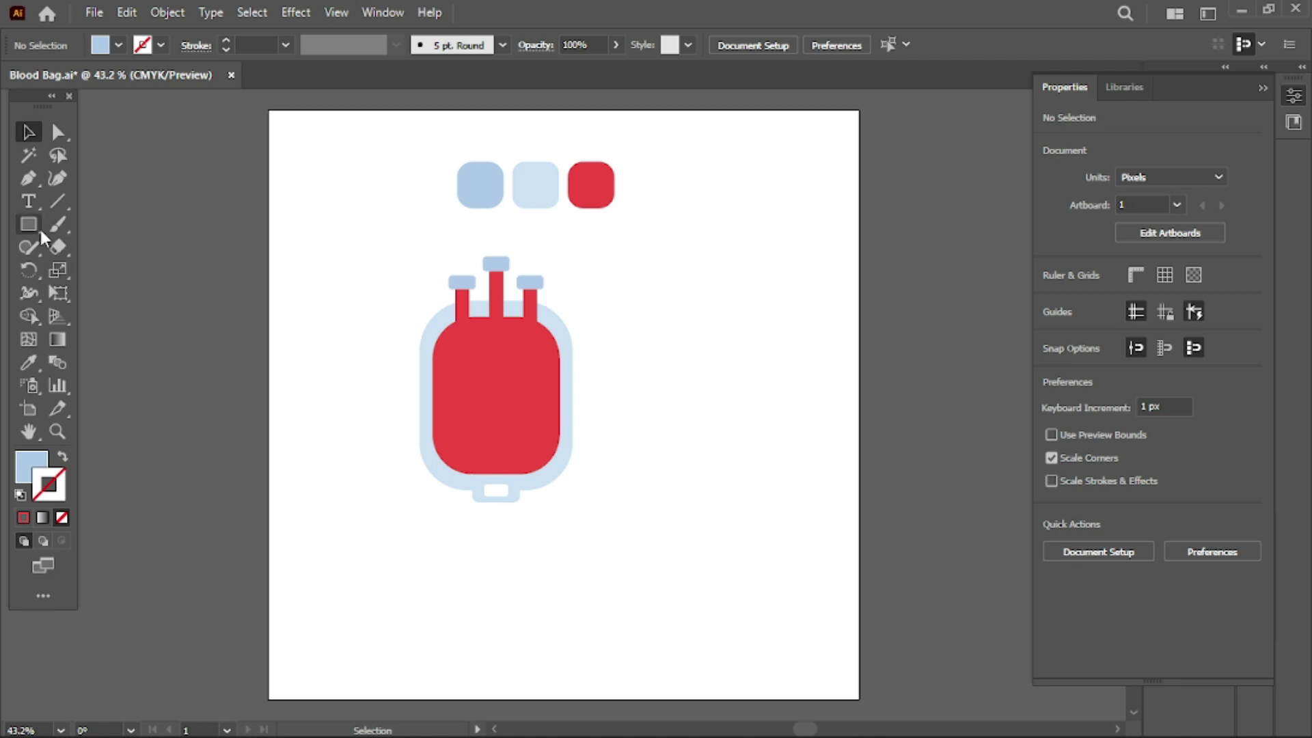
# - Zoom in and draw a light-blue rectangle with rounded top corners beside the bag
pyautogui.moveTo(353, 263); pyautogui.dragTo(638, 507)
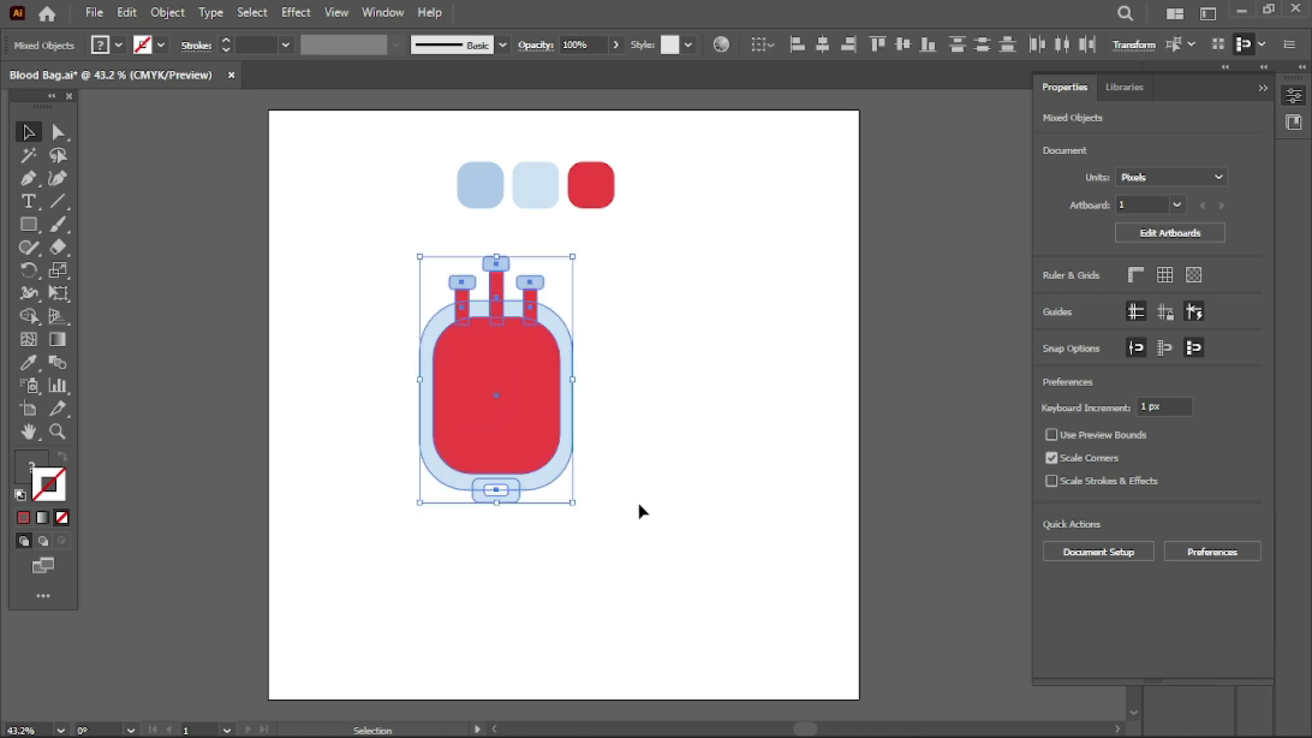
pyautogui.hotkey('ctrl', '=')
pyautogui.hotkey('ctrl', '=')
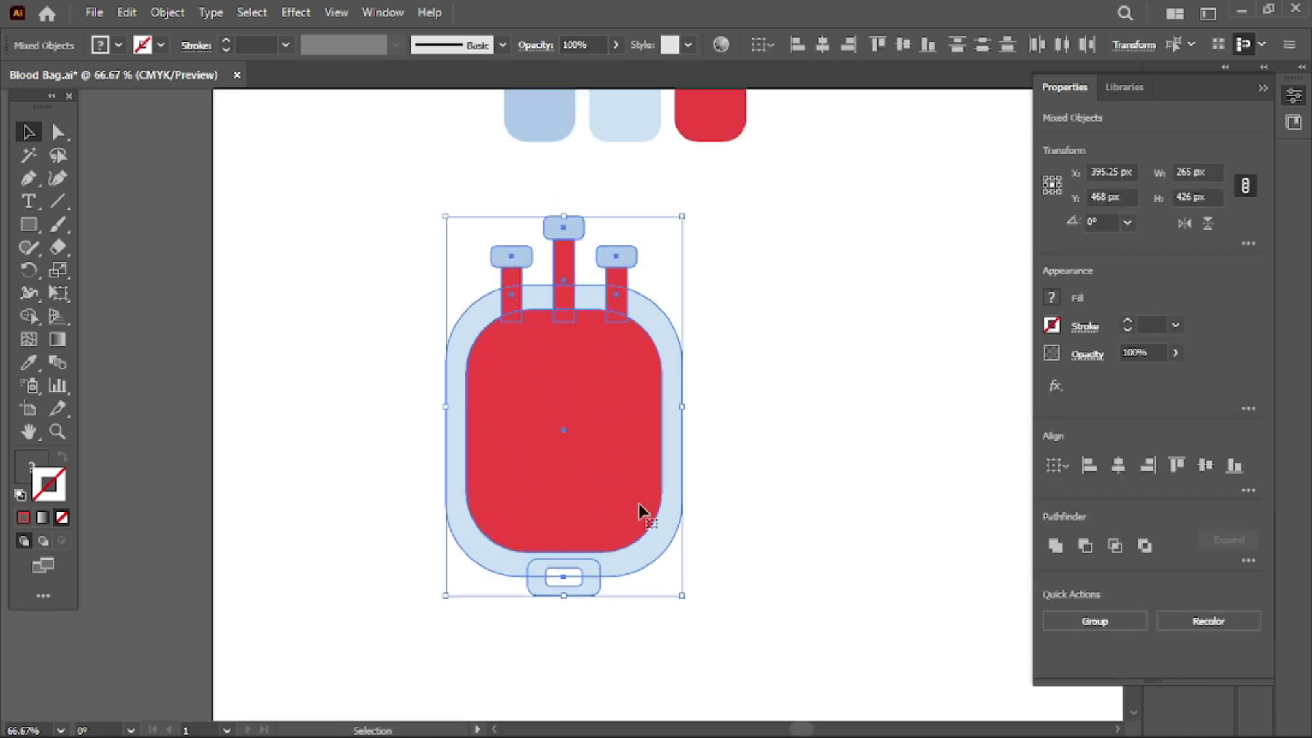
pyautogui.click(750, 359)
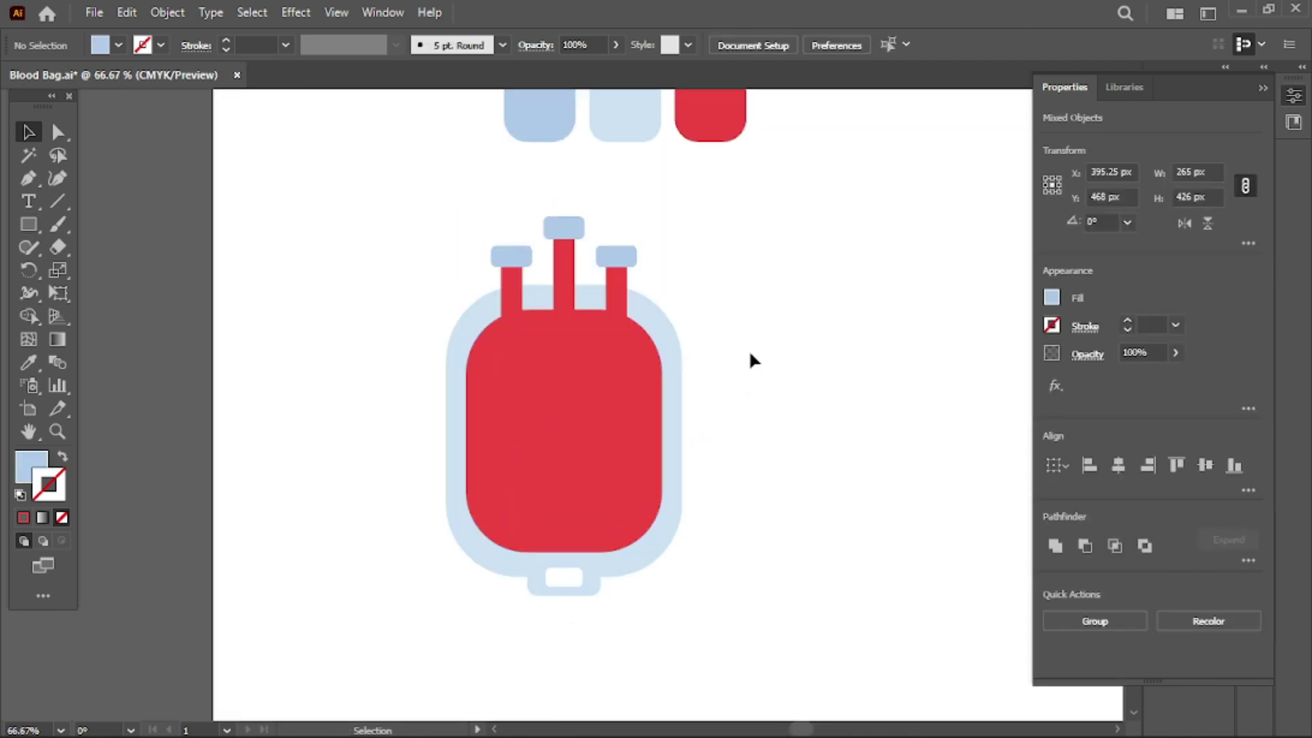
pyautogui.click(28, 224)
pyautogui.moveTo(779, 228); pyautogui.dragTo(847, 271)
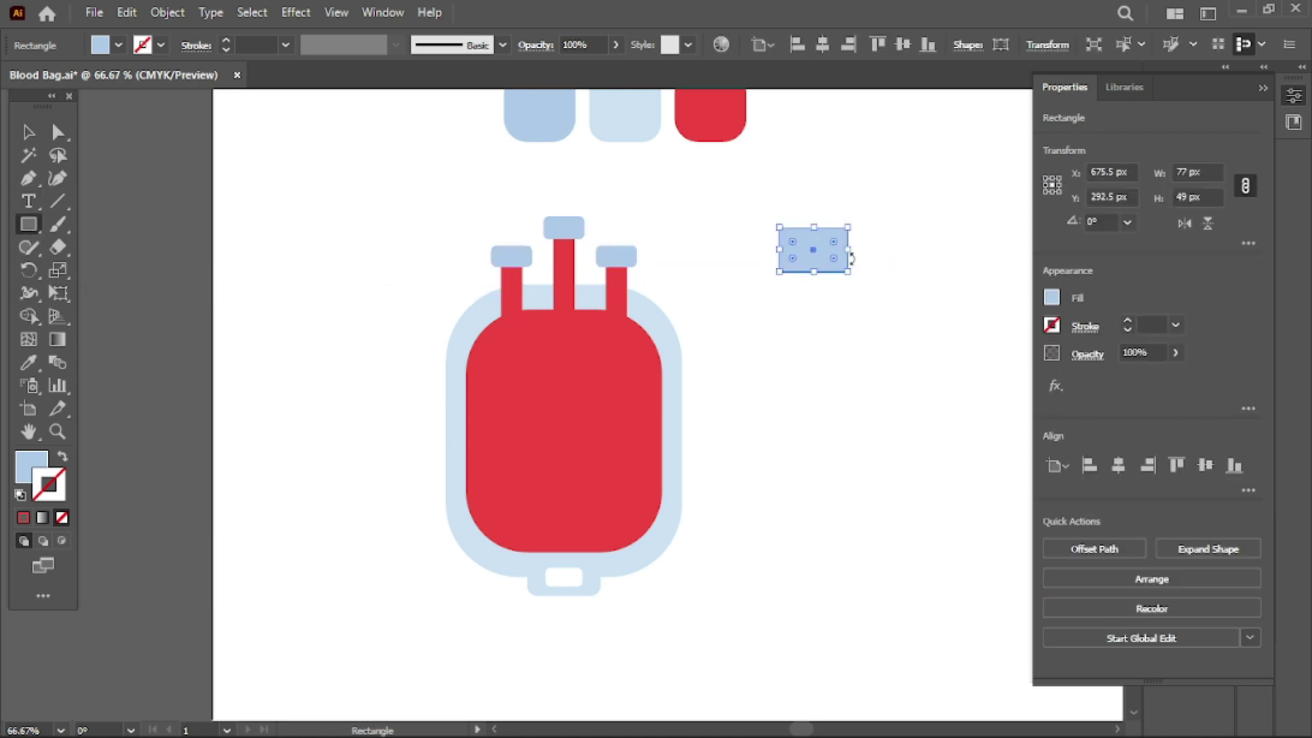
pyautogui.click(28, 132)
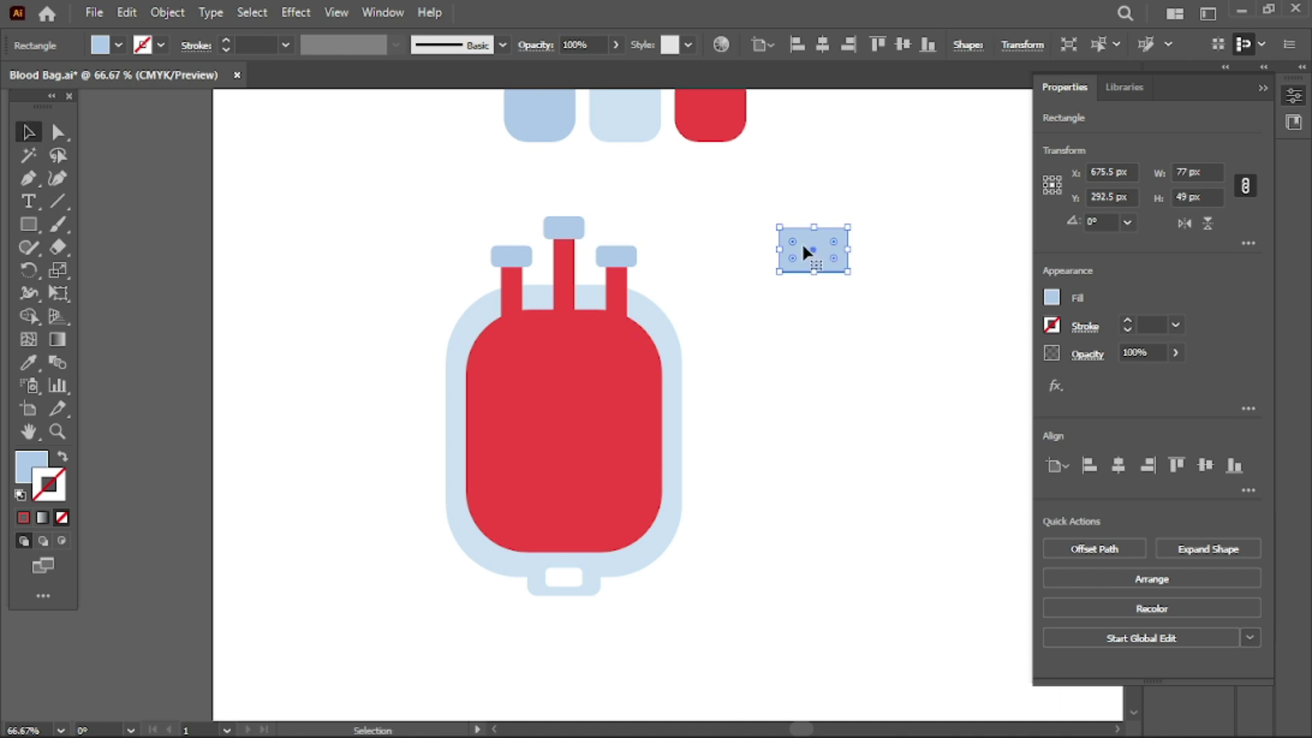
pyautogui.click(57, 132)
pyautogui.moveTo(714, 209); pyautogui.dragTo(887, 245)
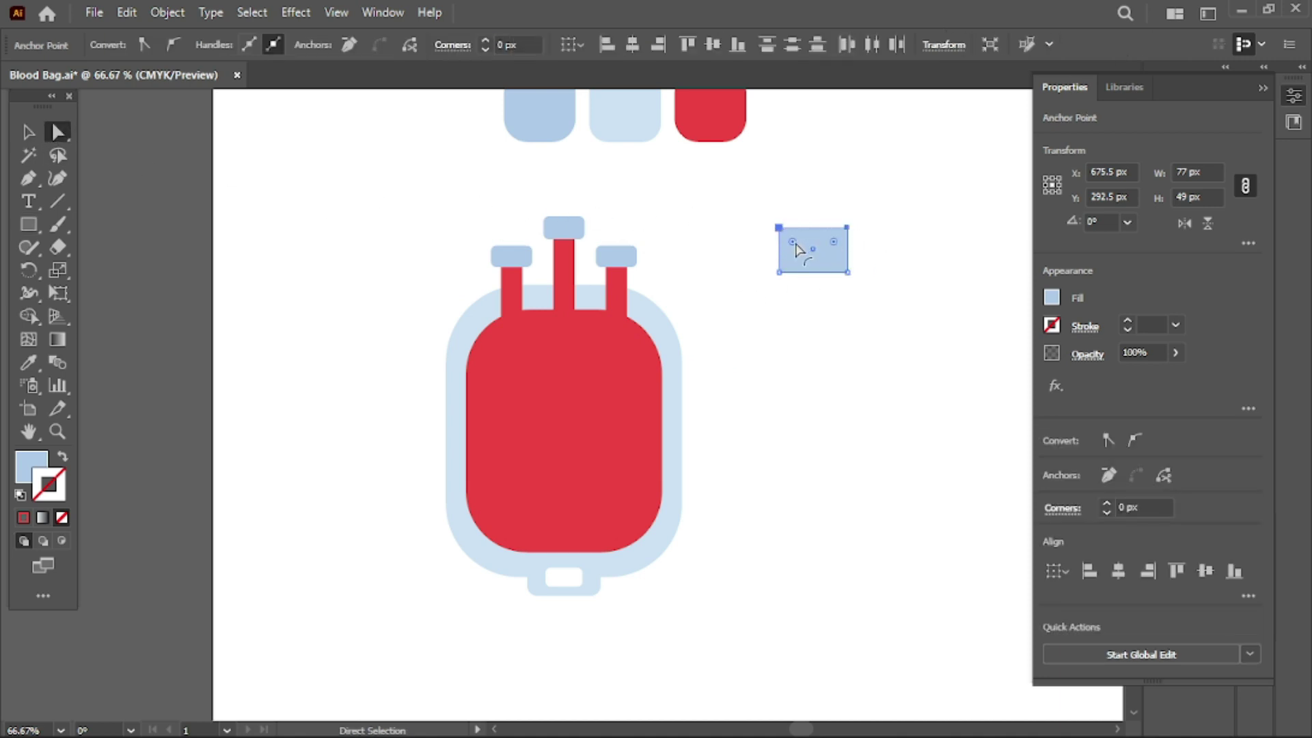
pyautogui.moveTo(792, 243); pyautogui.dragTo(808, 254)
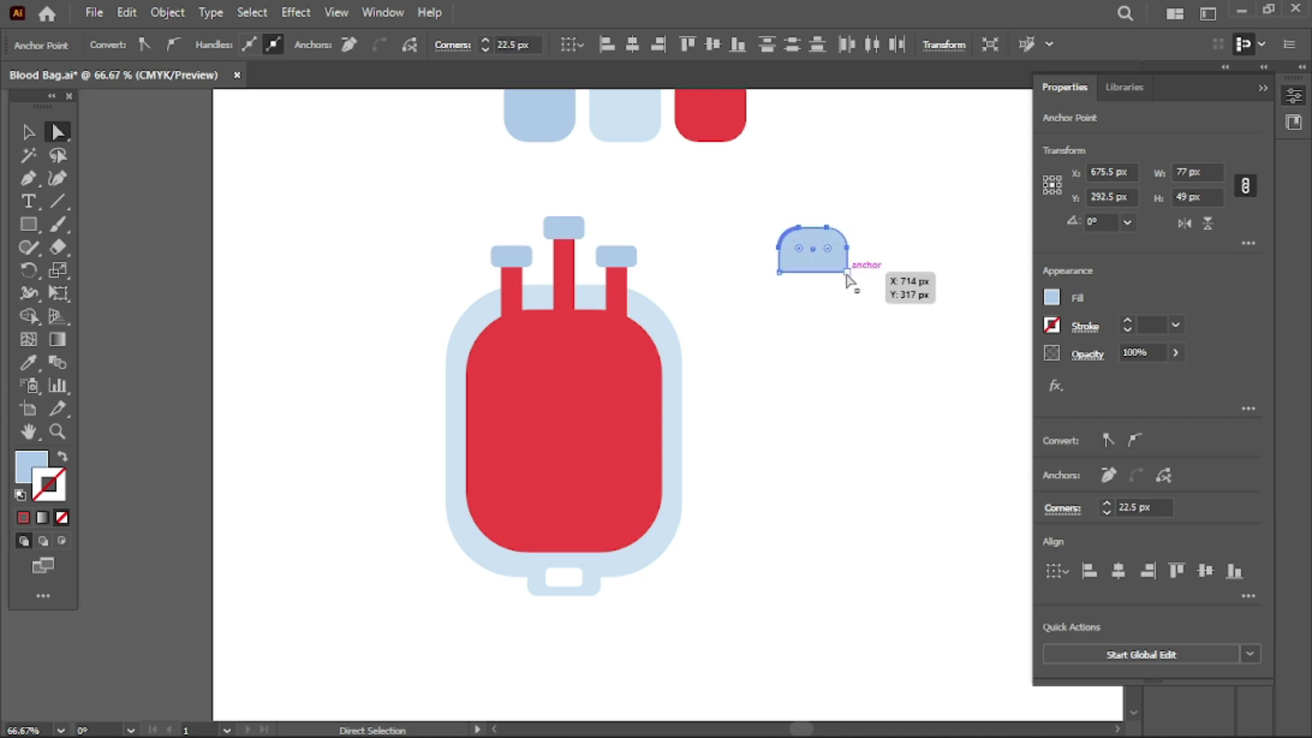
# - Resize the rounded shape to about 54 × 20 px and place it on the middle tube
pyautogui.click(26, 132)
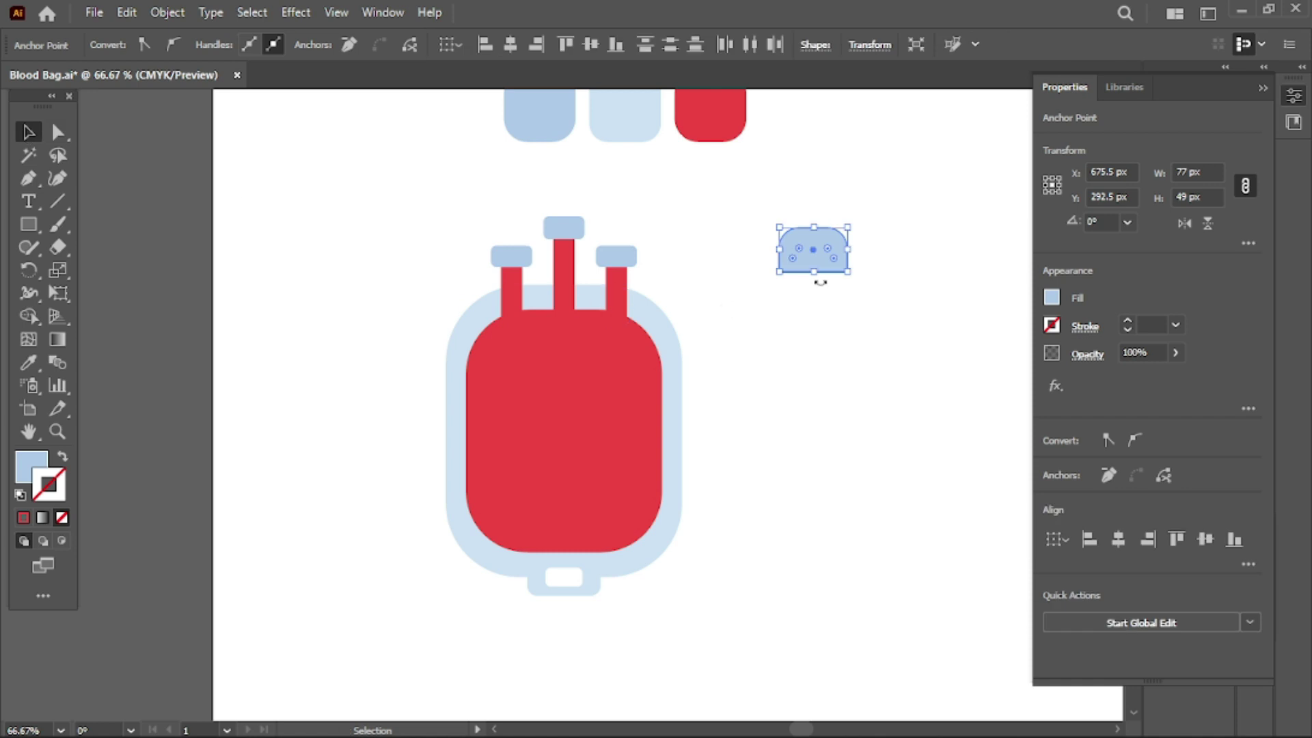
pyautogui.moveTo(820, 272); pyautogui.dragTo(820, 257)
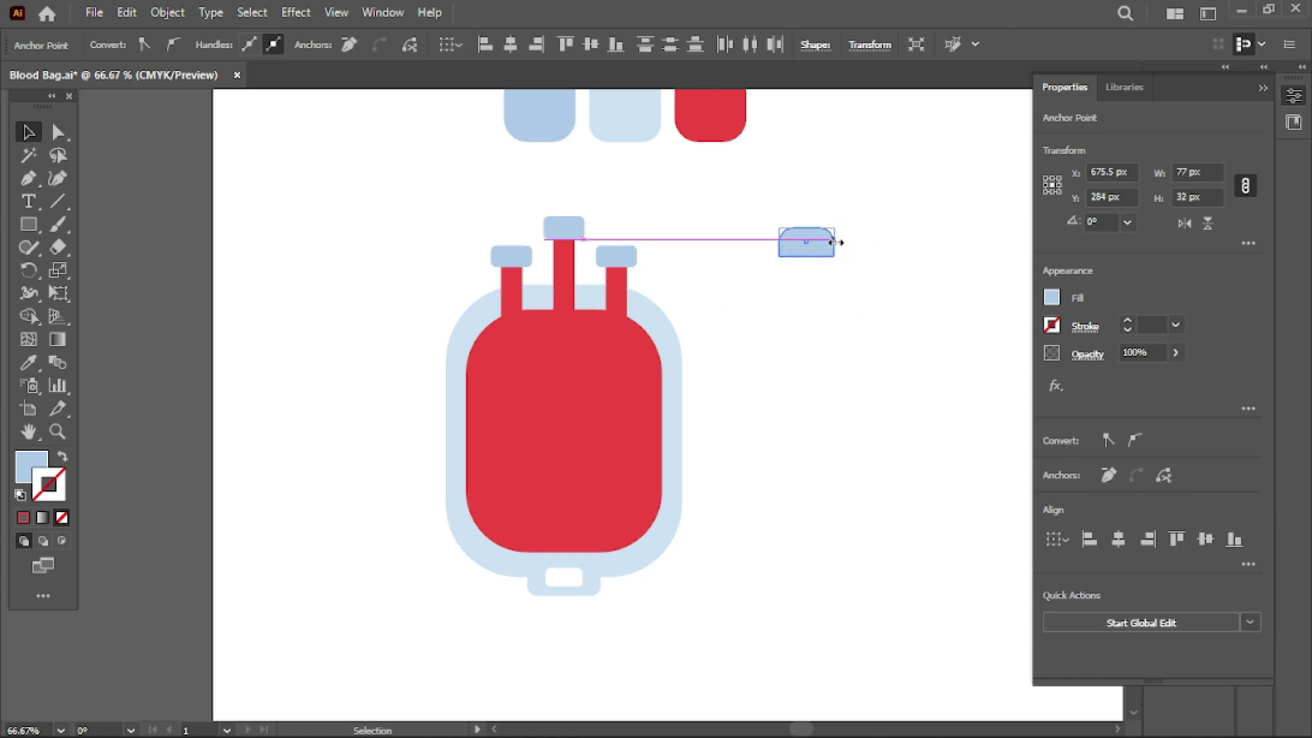
pyautogui.moveTo(852, 244)
pyautogui.mouseDown()
pyautogui.moveTo(807, 247)
pyautogui.moveTo(838, 246)
pyautogui.moveTo(831, 226)
pyautogui.moveTo(571, 287)
pyautogui.moveTo(553, 279)
pyautogui.mouseUp()
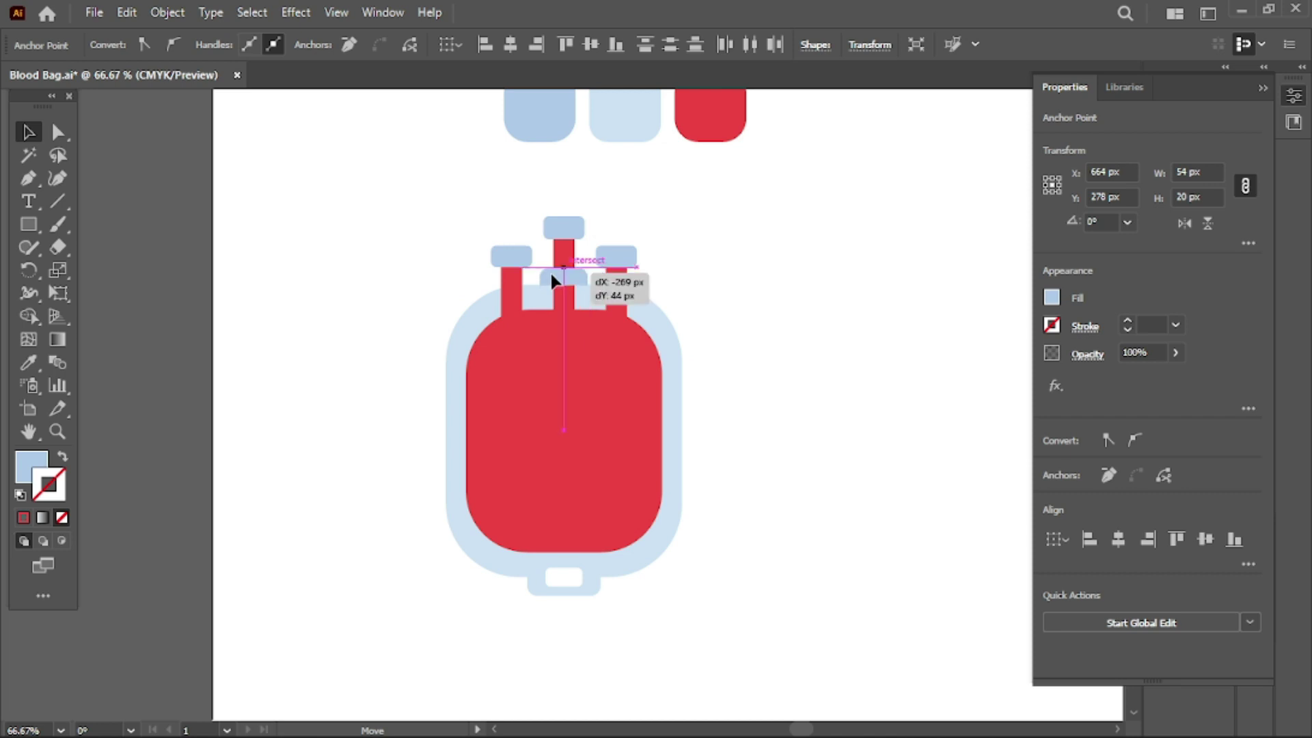
pyautogui.moveTo(552, 275); pyautogui.dragTo(553, 275)
pyautogui.click(820, 301)
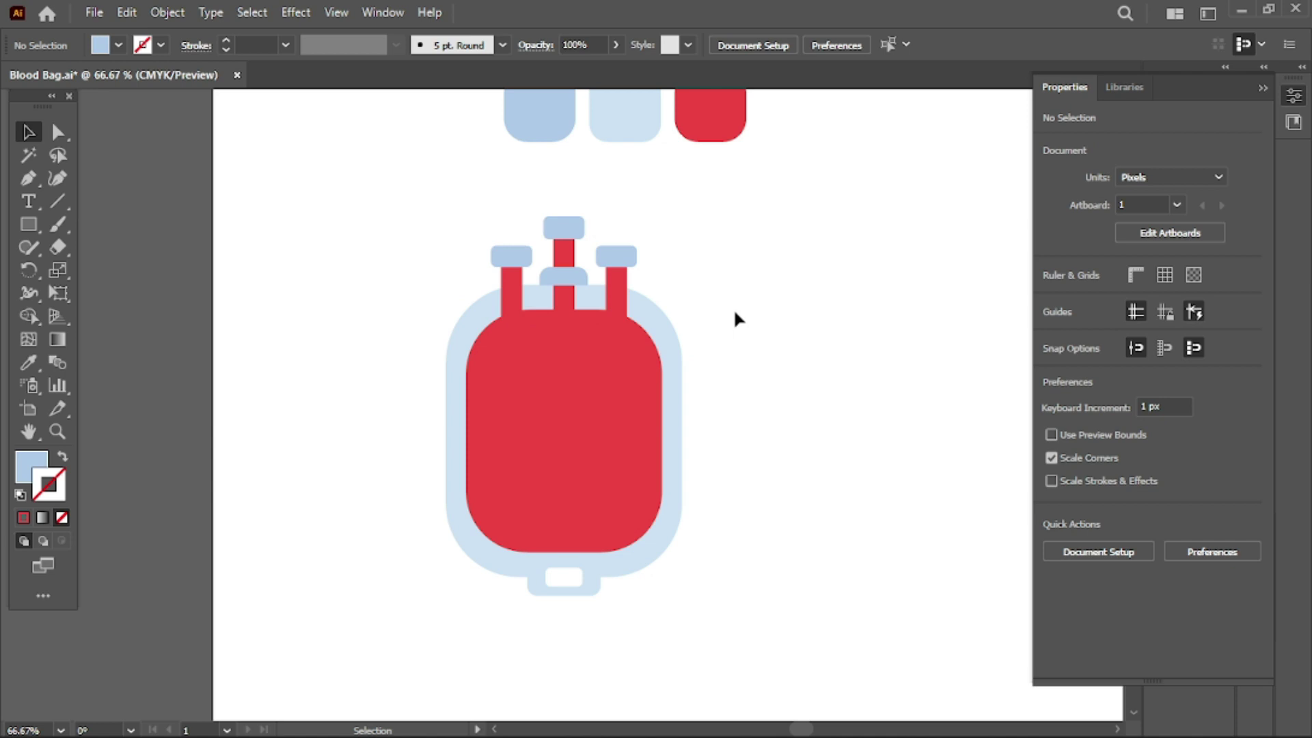
pyautogui.rightClick(574, 282)
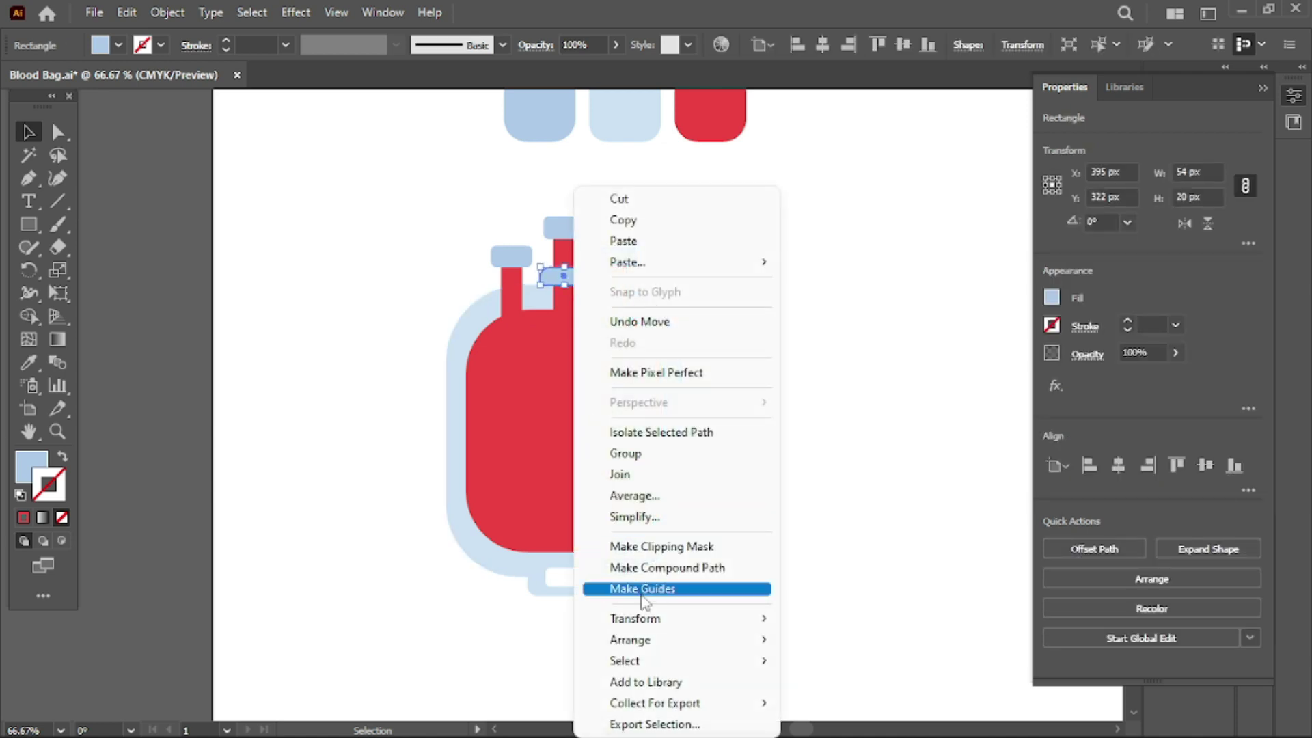
# - Send the small rounded shape to the back and move the whole blood bag left
pyautogui.moveTo(630, 640)
pyautogui.click(830, 611)
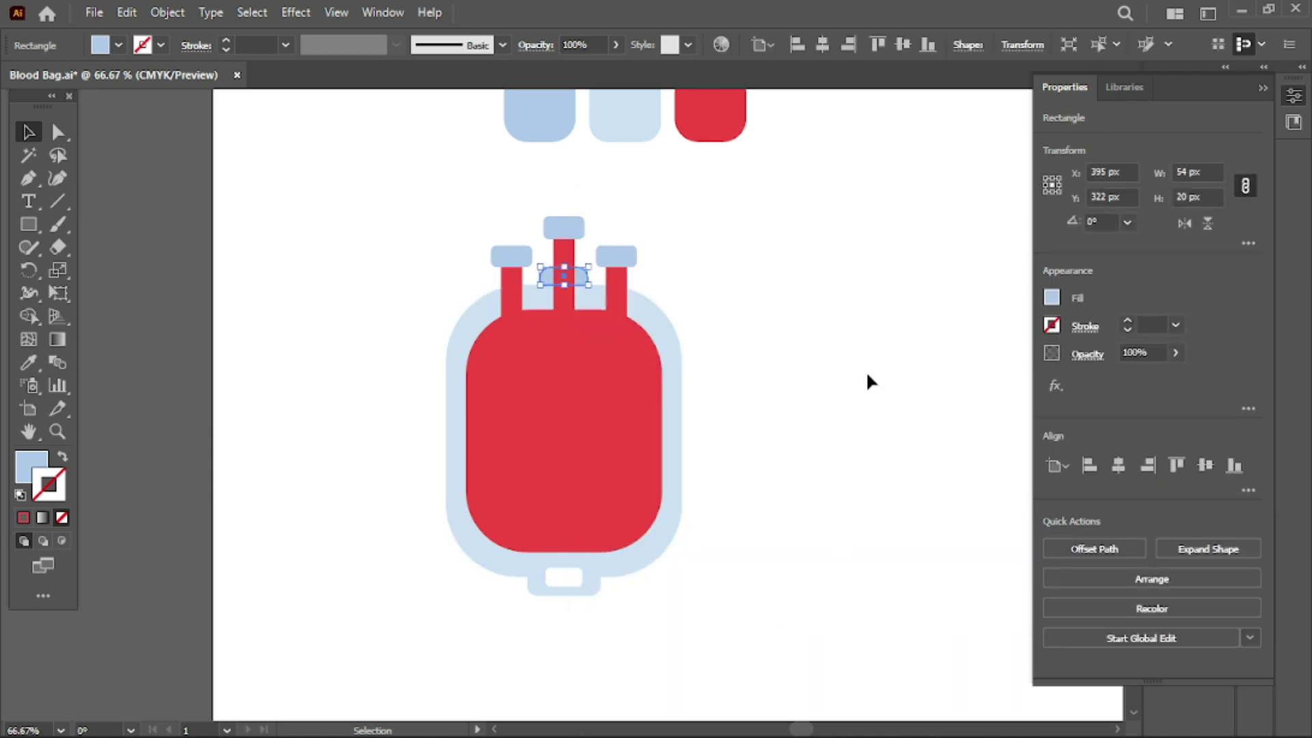
pyautogui.click(868, 376)
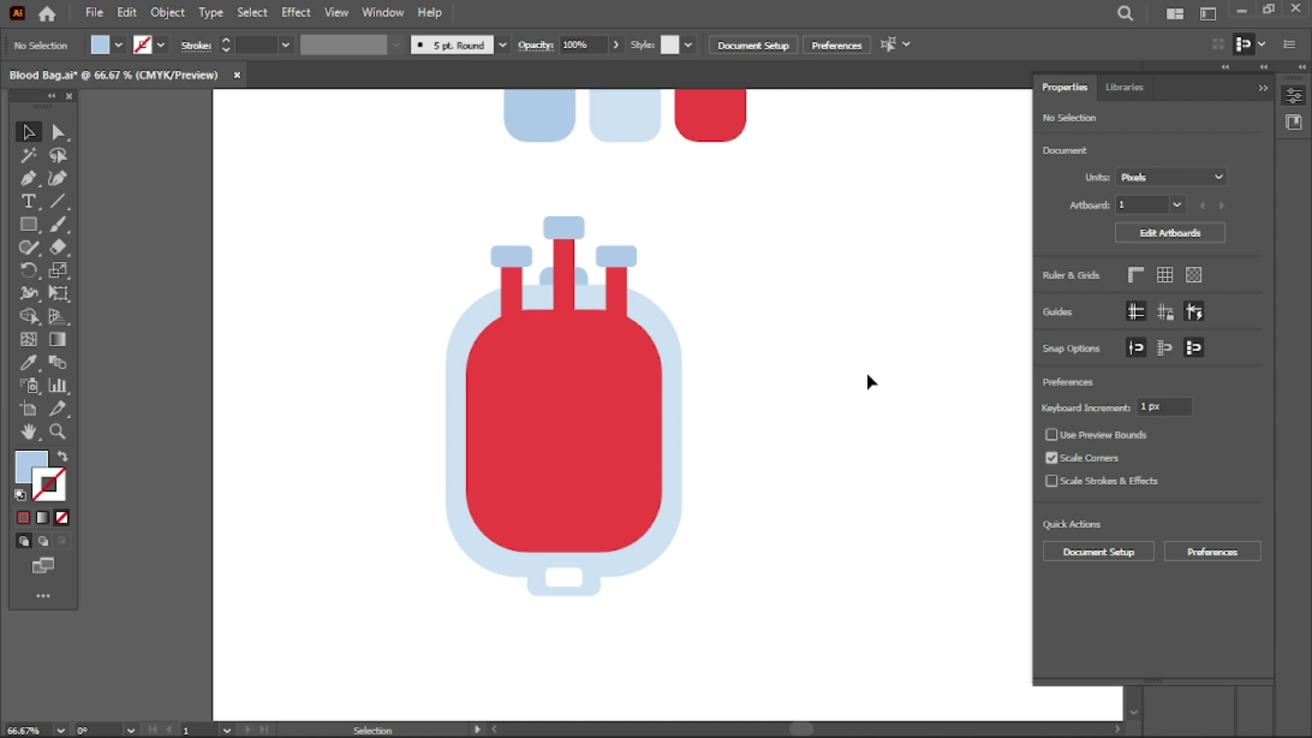
pyautogui.moveTo(331, 196); pyautogui.dragTo(714, 619)
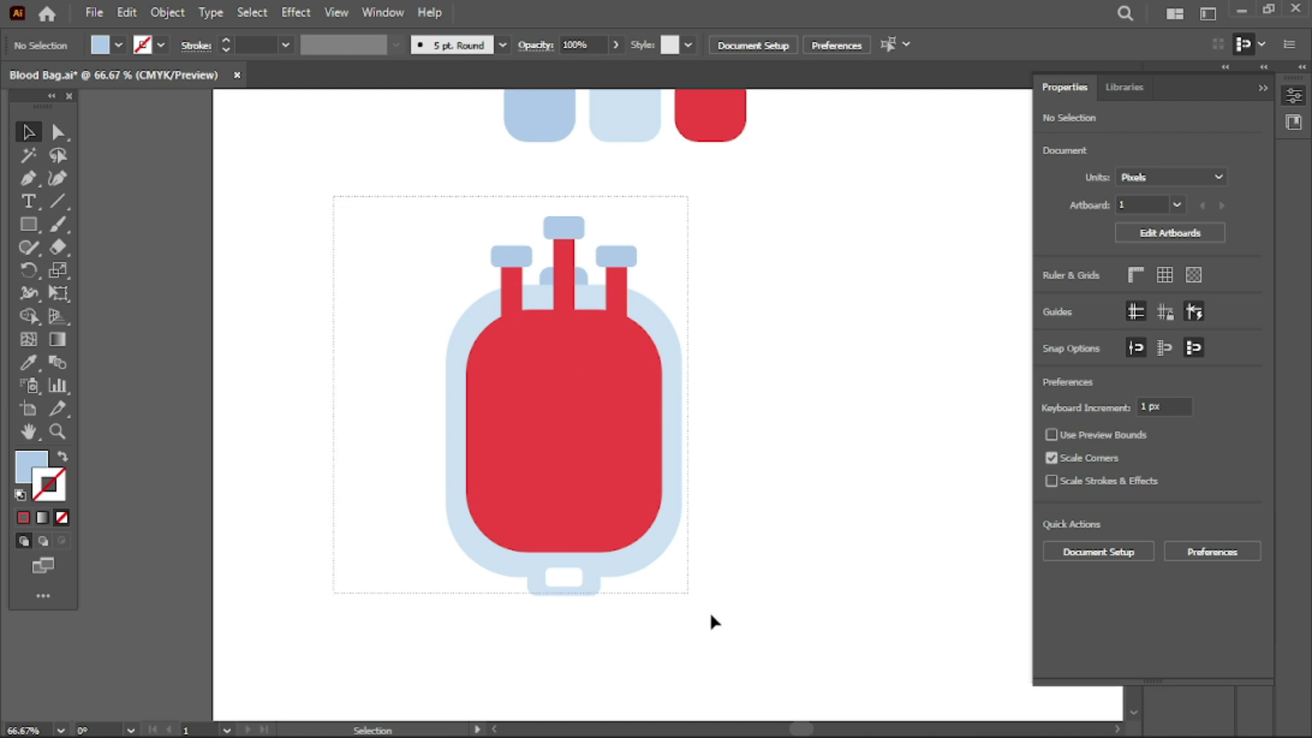
pyautogui.click(825, 322)
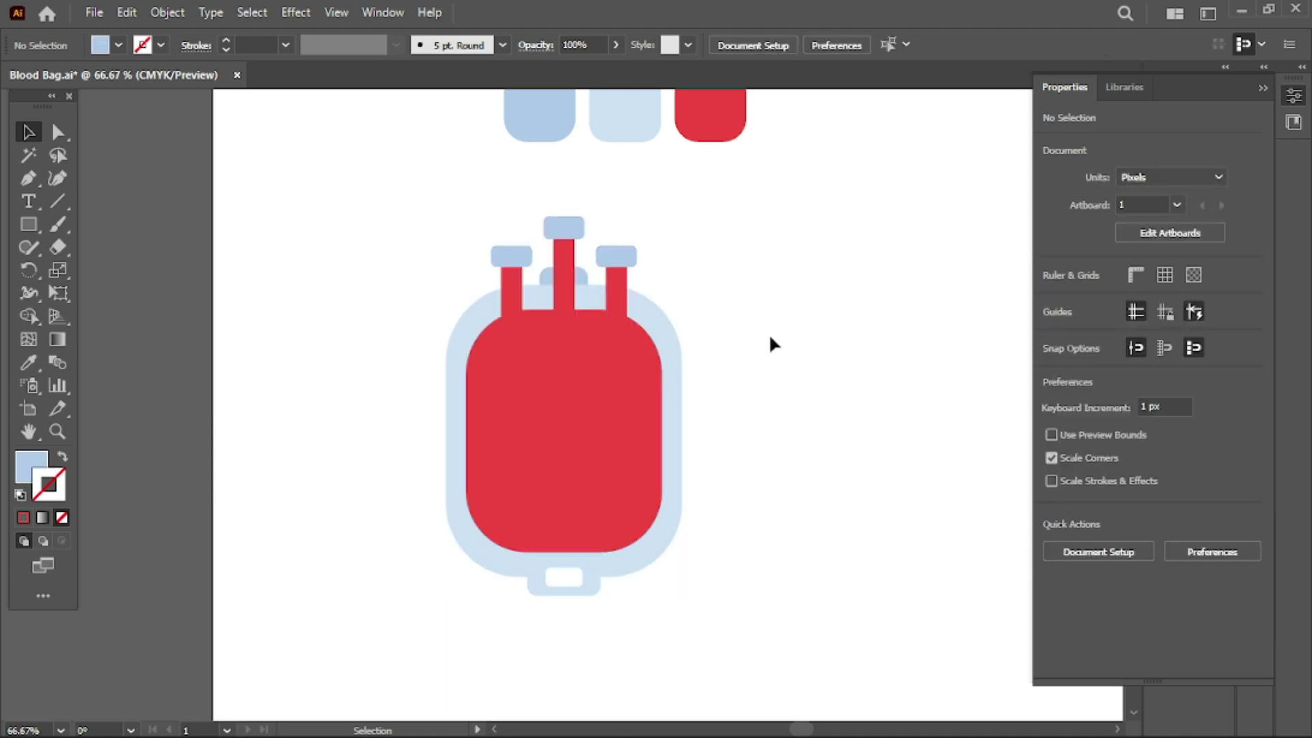
pyautogui.moveTo(320, 355); pyautogui.dragTo(706, 509)
pyautogui.moveTo(624, 383); pyautogui.dragTo(598, 419)
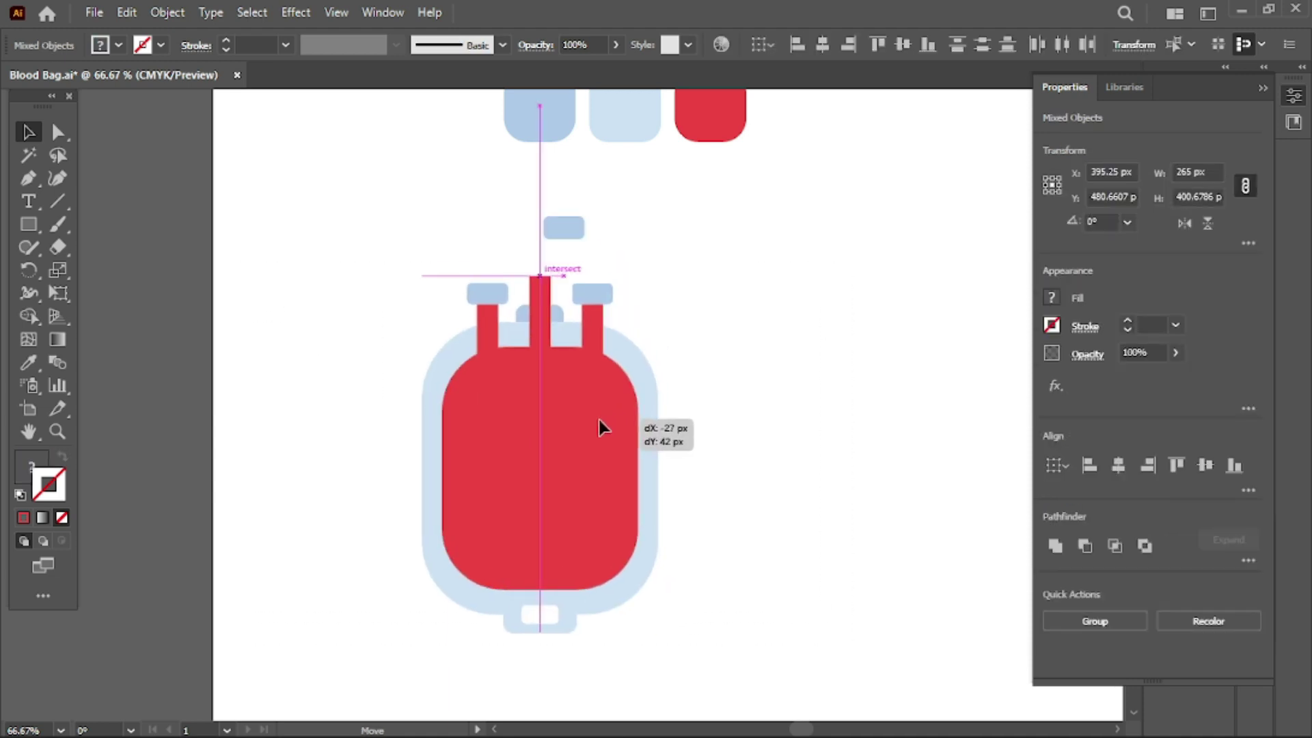
pyautogui.click(861, 394)
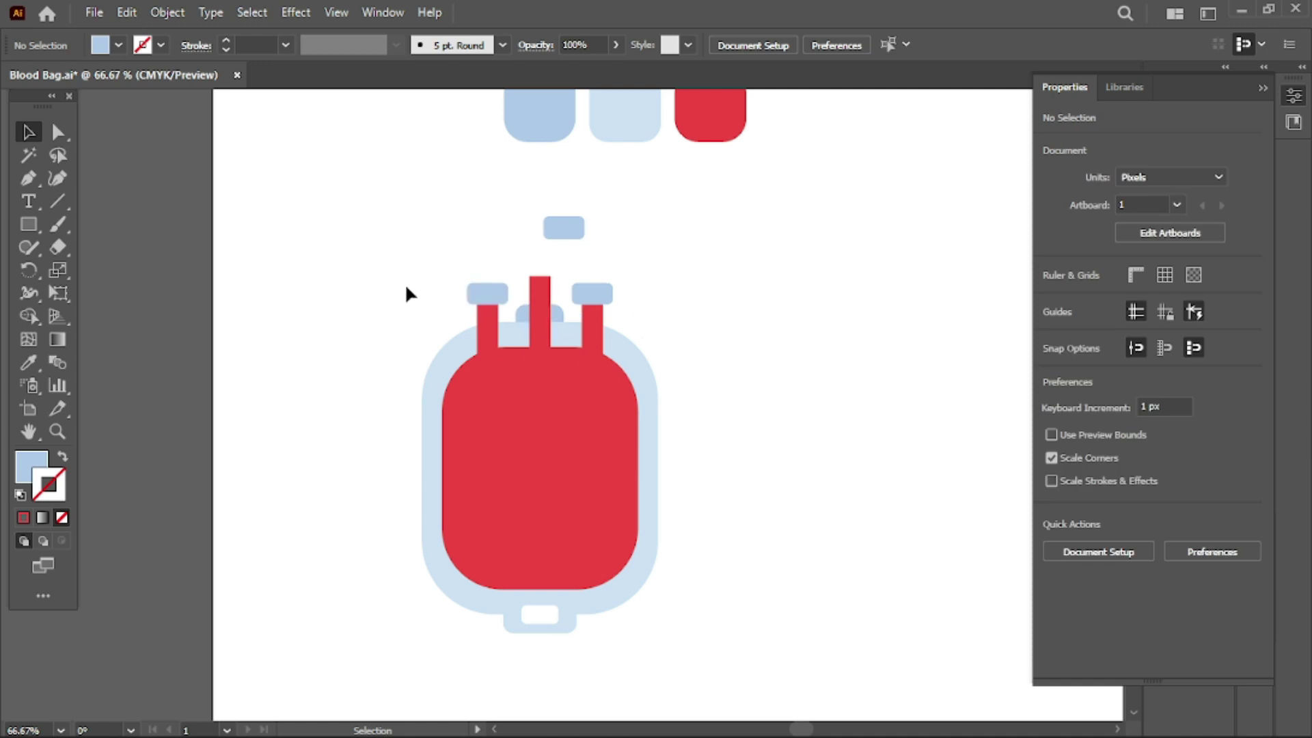
pyautogui.hotkey('ctrl', 'z')
pyautogui.hotkey('ctrl', 'z')
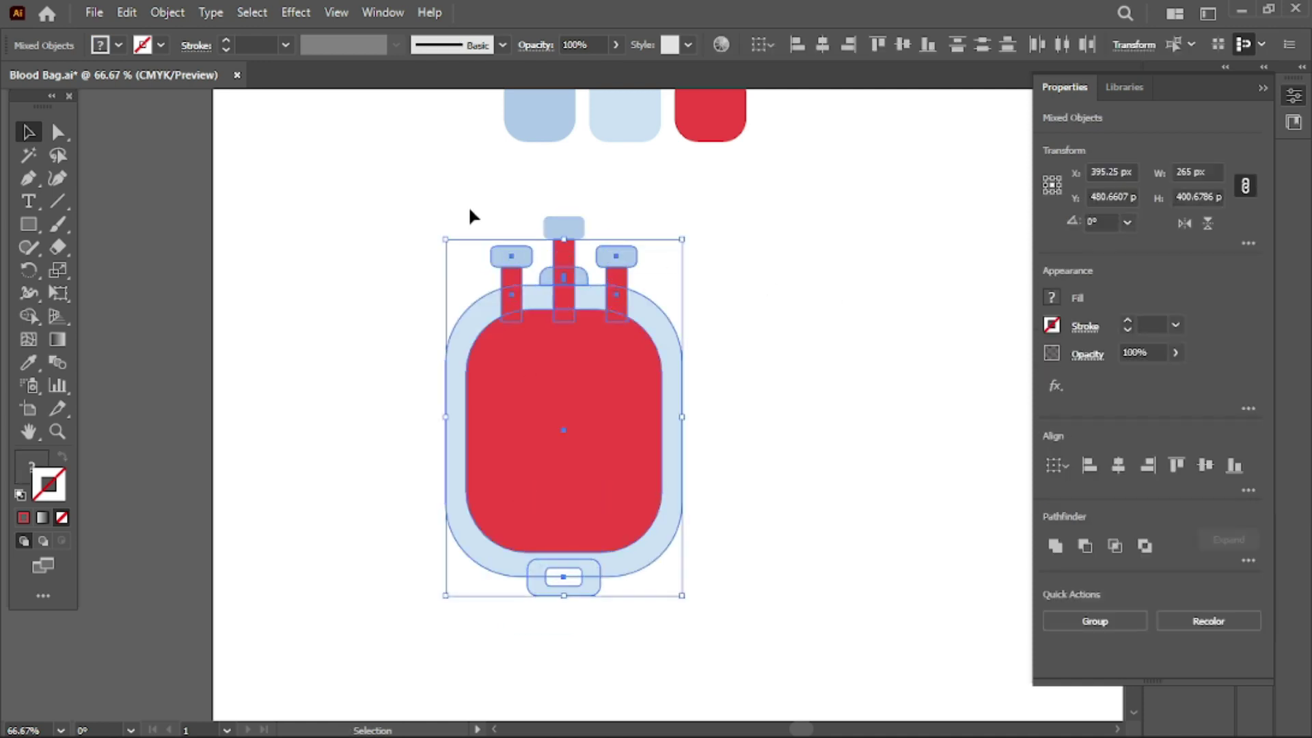
pyautogui.moveTo(395, 210); pyautogui.dragTo(859, 597)
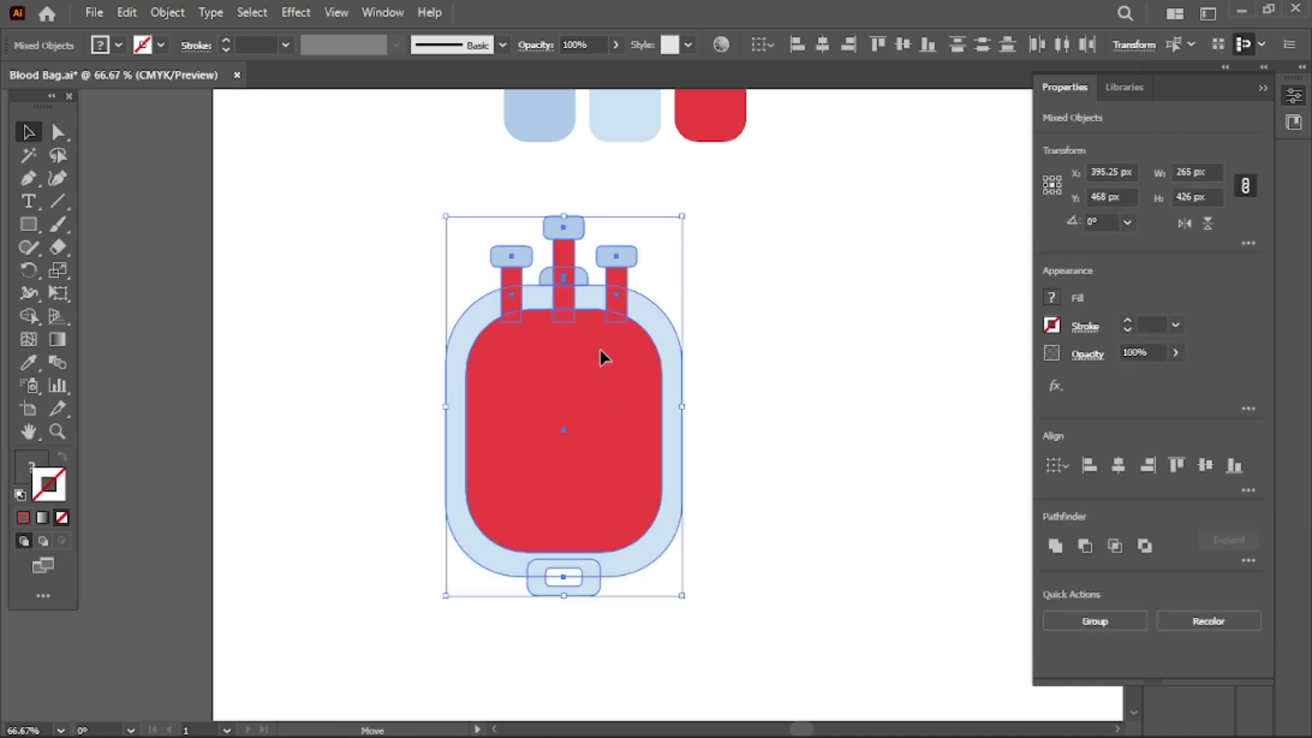
pyautogui.moveTo(600, 350); pyautogui.dragTo(524, 381)
pyautogui.click(749, 310)
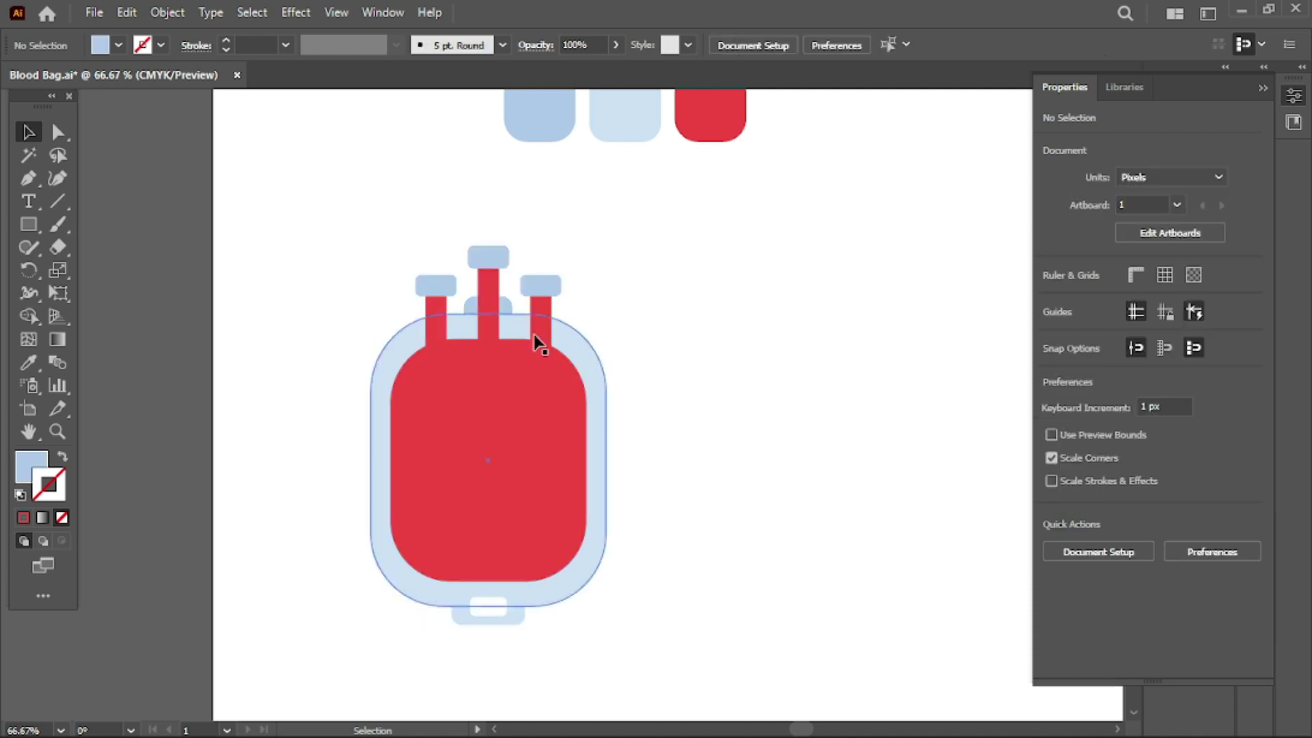
# - Group the middle tube with its light-blue cap
pyautogui.click(439, 294)
pyautogui.click(498, 280)
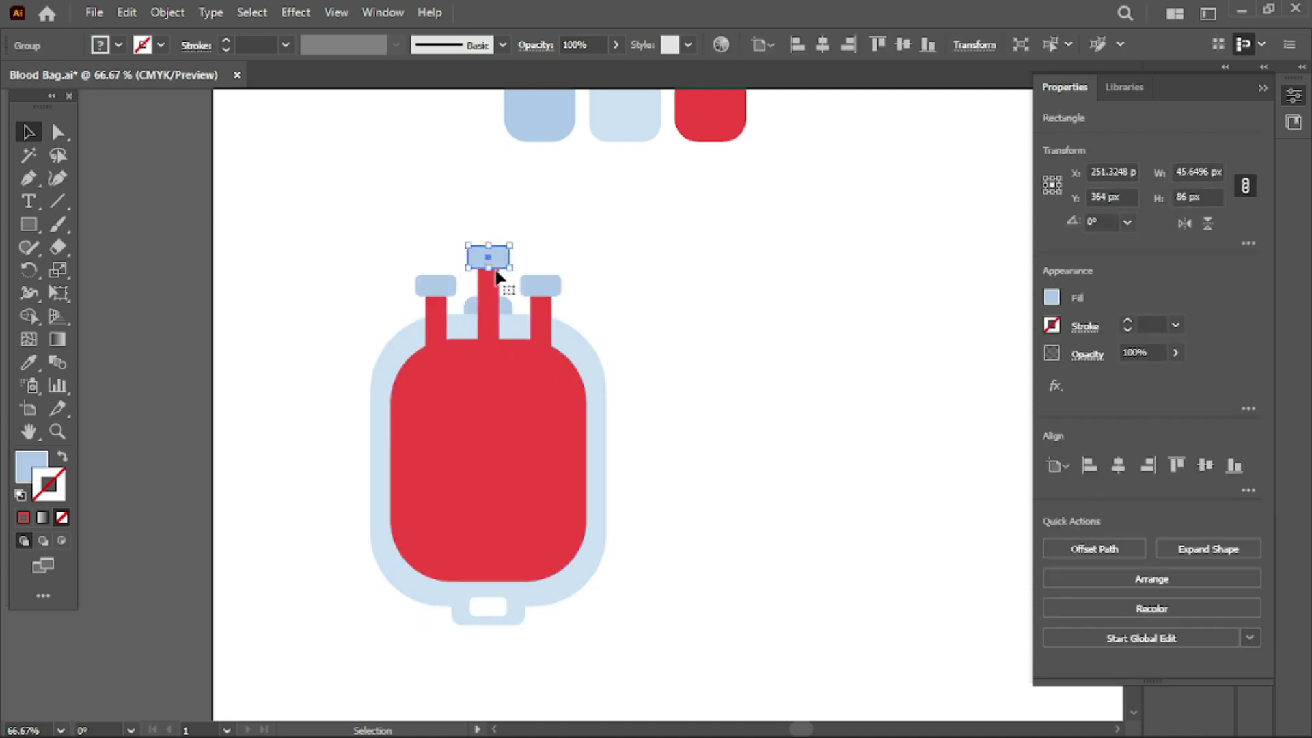
pyautogui.keyDown('shift'); pyautogui.click(503, 305); pyautogui.keyUp('shift')
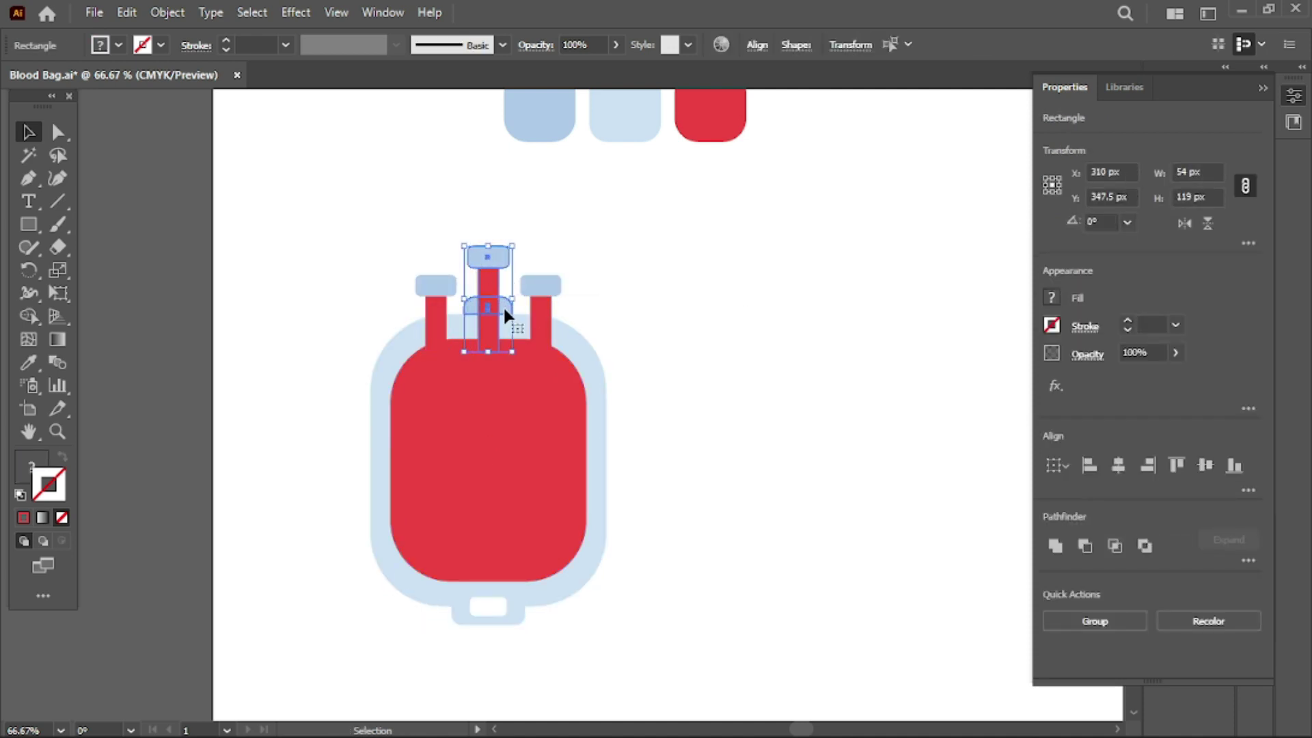
pyautogui.rightClick(503, 305)
pyautogui.click(558, 453)
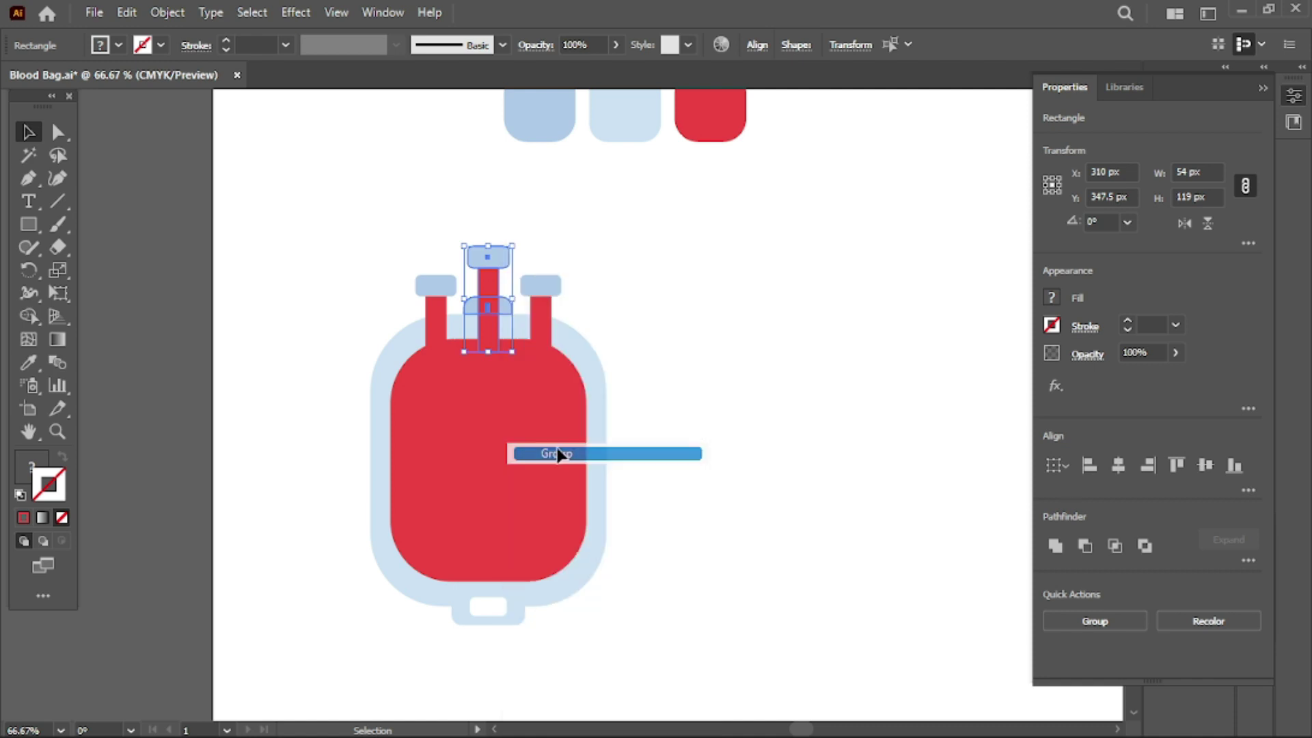
pyautogui.click(667, 277)
# - Group all three tube-and-cap pairs into one group and align the bag's parts
pyautogui.click(540, 286)
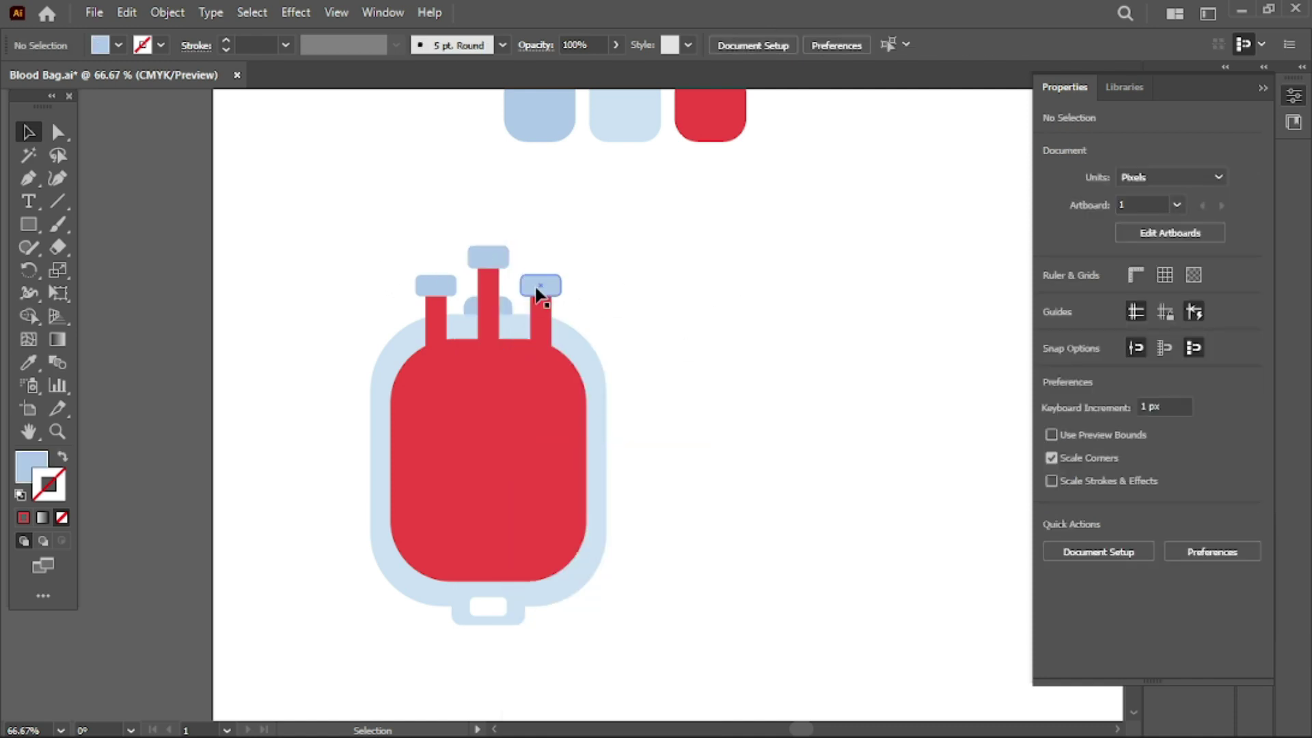
pyautogui.keyDown('shift'); pyautogui.click(430, 283); pyautogui.keyUp('shift')
pyautogui.keyDown('shift'); pyautogui.click(487, 258); pyautogui.keyUp('shift')
pyautogui.rightClick(495, 264)
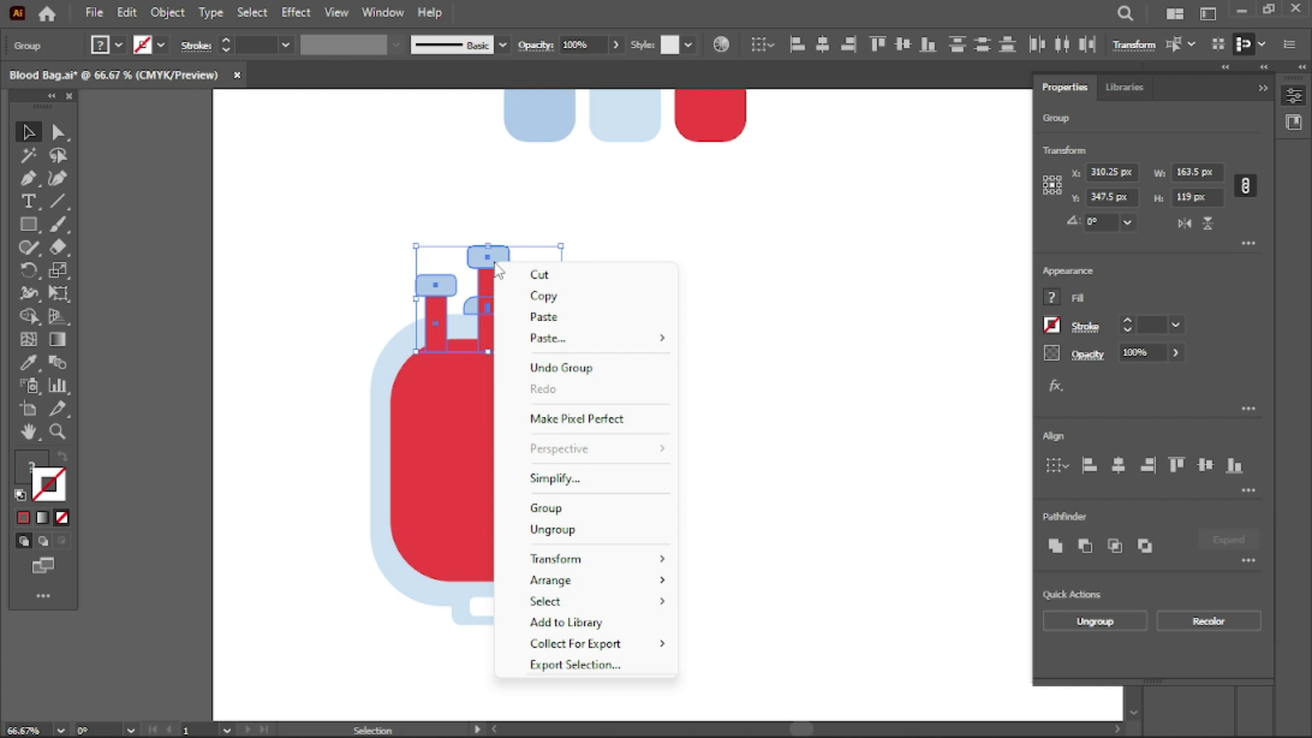
pyautogui.click(547, 508)
pyautogui.click(314, 234)
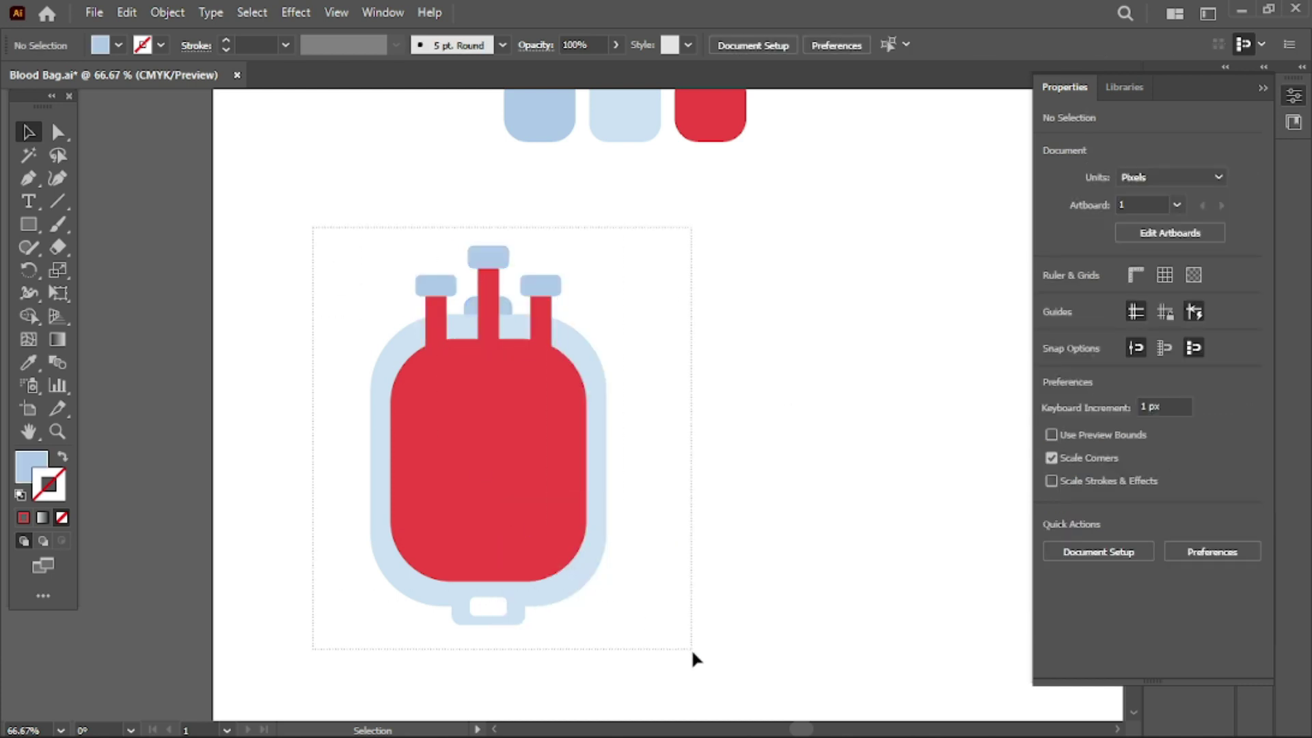
pyautogui.moveTo(315, 234); pyautogui.dragTo(692, 653)
pyautogui.click(1119, 467)
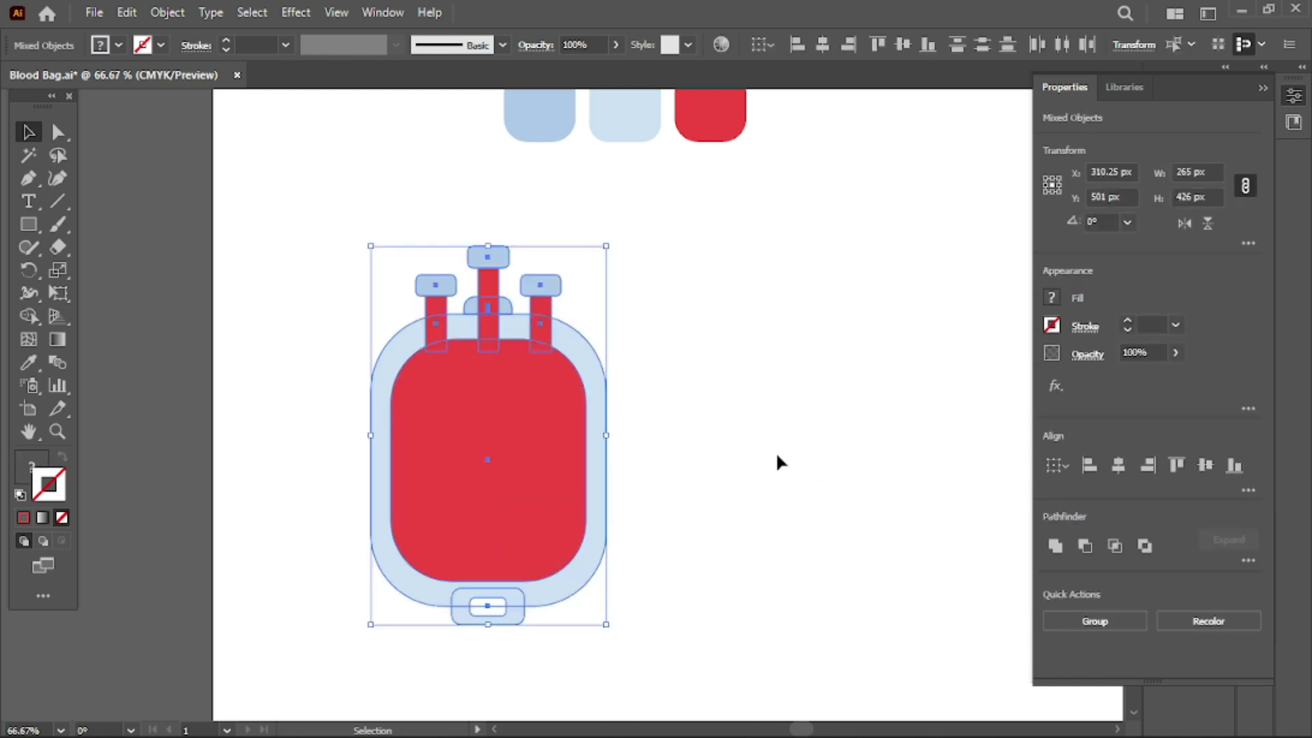
pyautogui.click(776, 454)
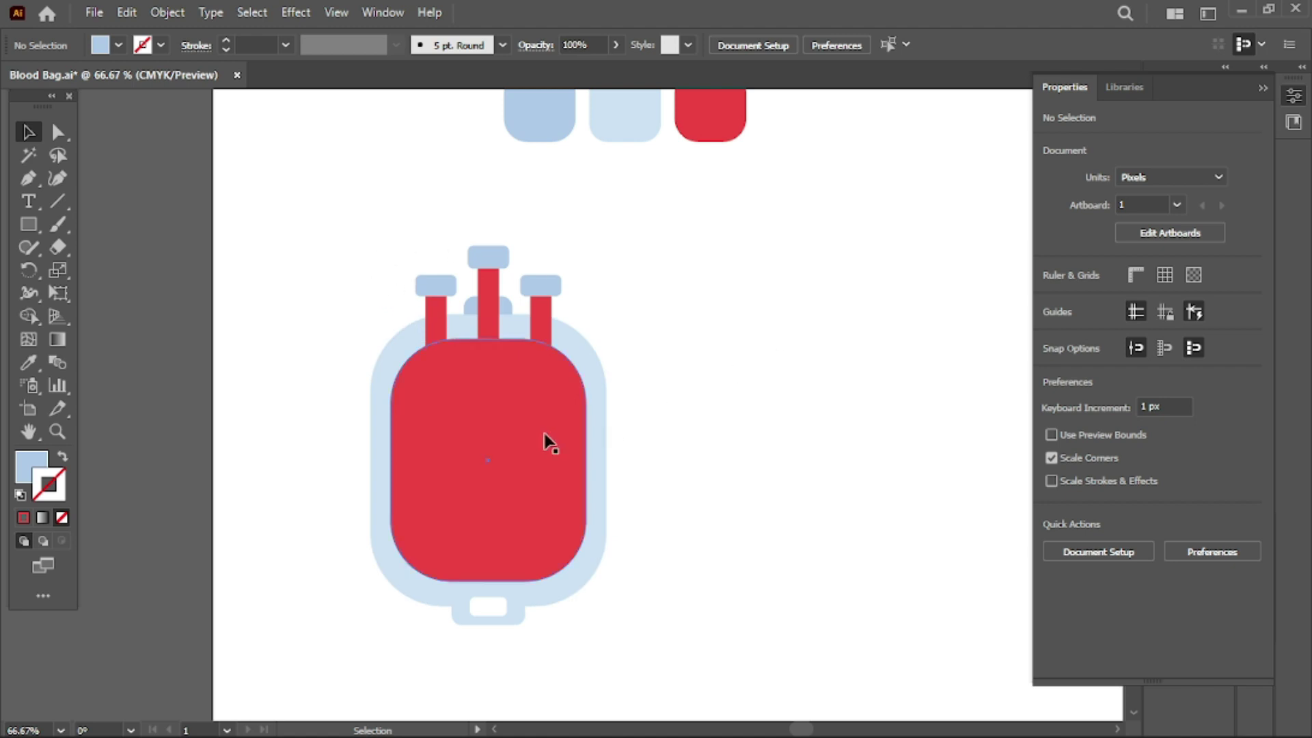
# - Tighten the red blood shape's corners by dragging its live corner widget inward
pyautogui.click(512, 432)
pyautogui.moveTo(454, 402); pyautogui.dragTo(450, 387)
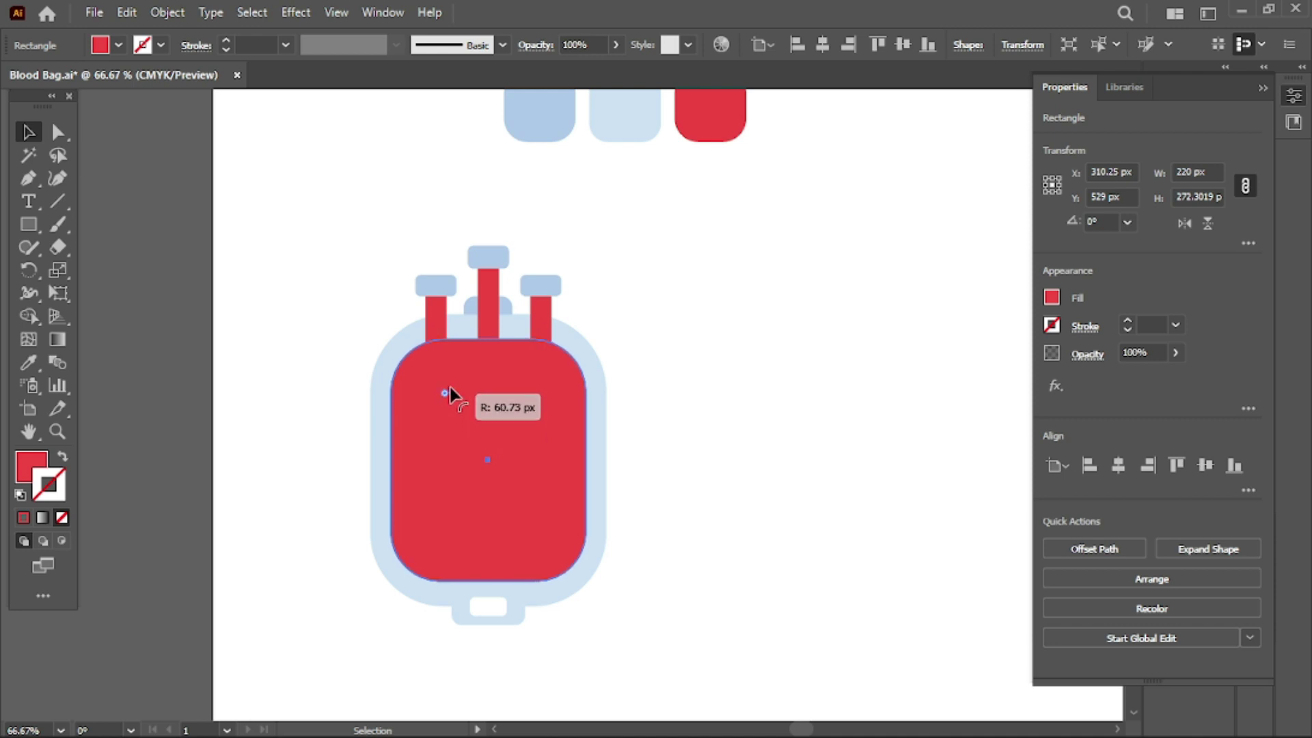
pyautogui.moveTo(450, 387); pyautogui.dragTo(450, 385)
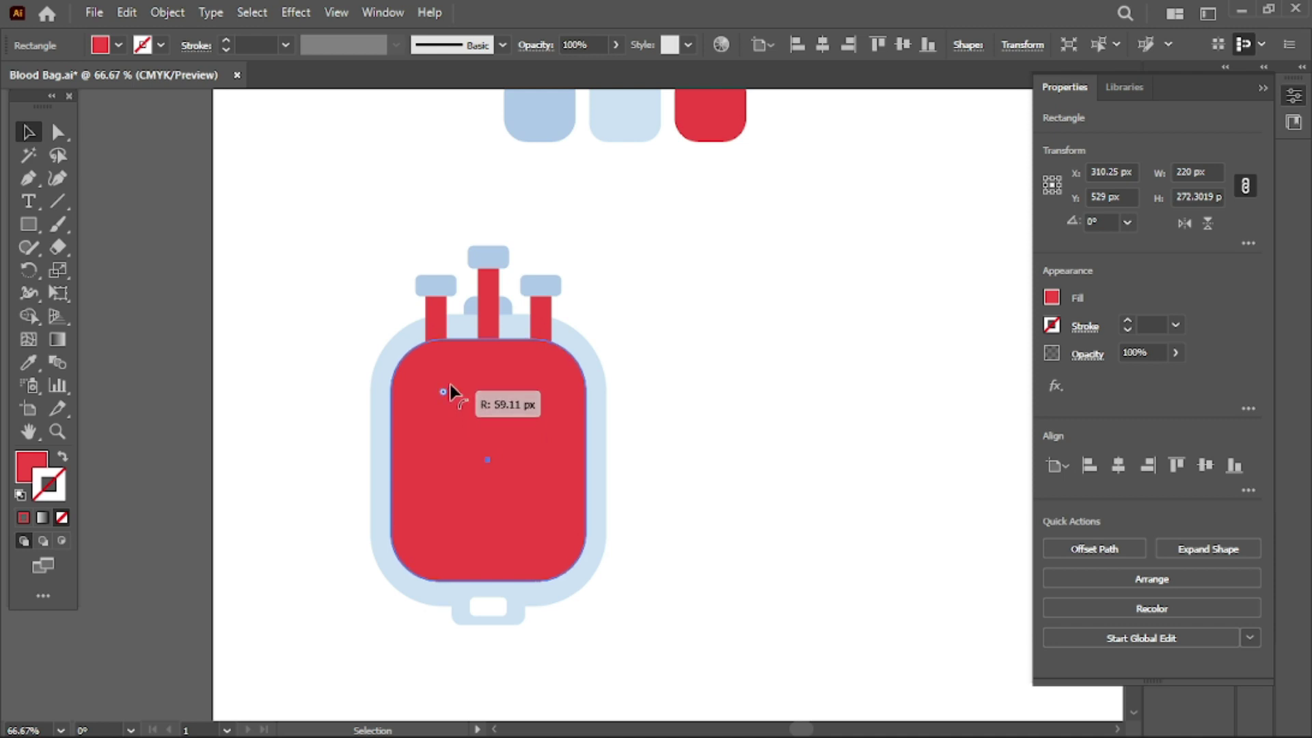
pyautogui.moveTo(450, 387); pyautogui.dragTo(444, 382)
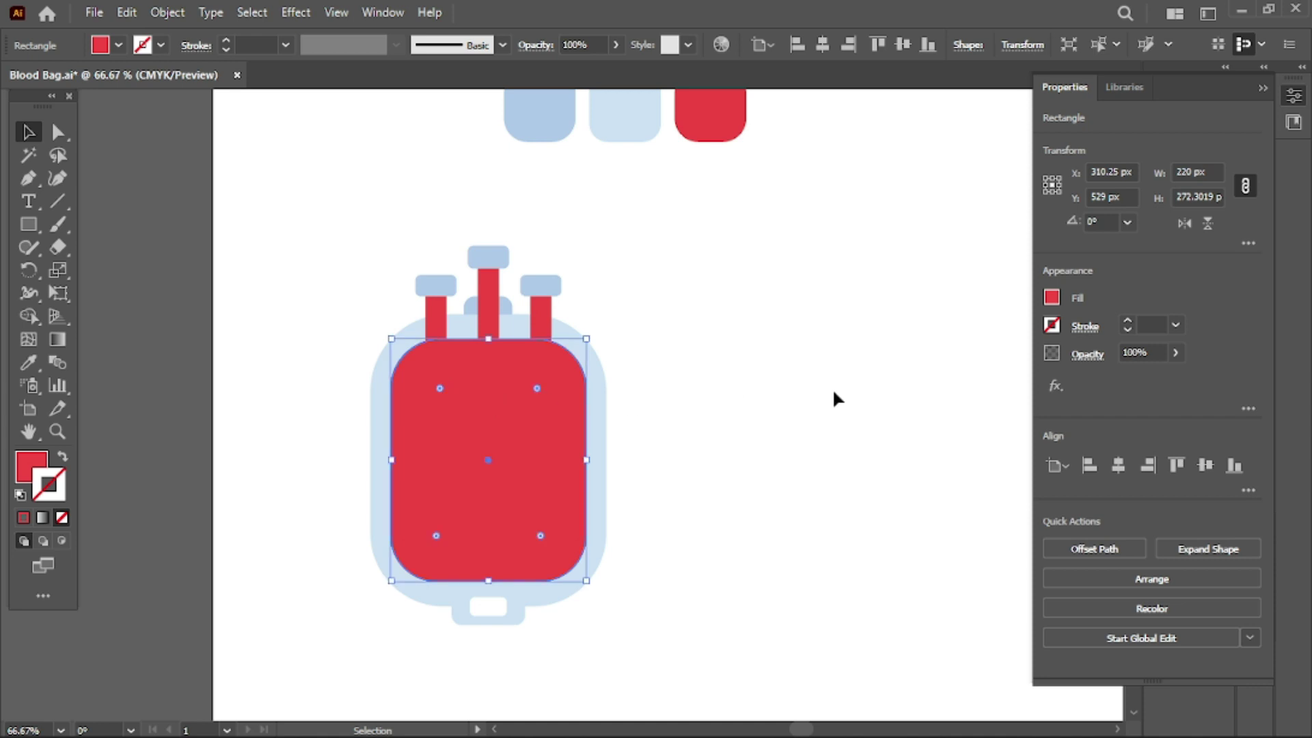
pyautogui.click(834, 393)
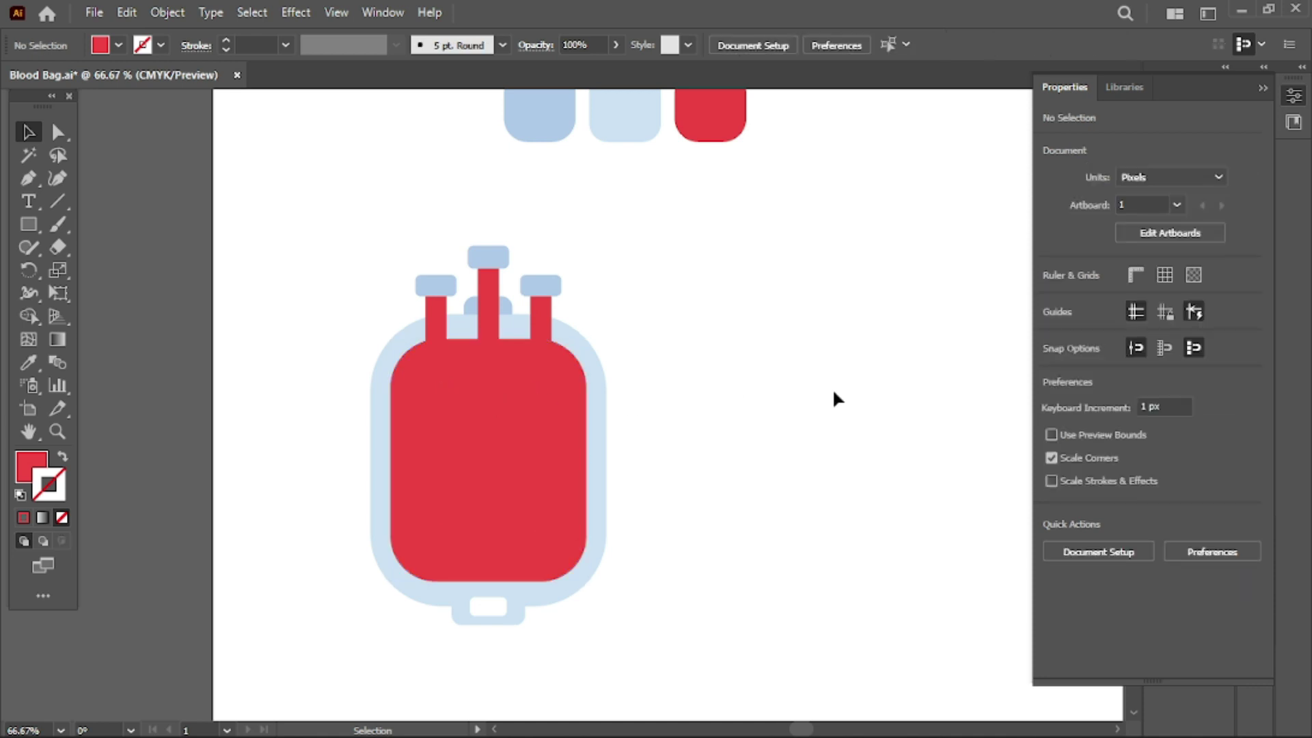
# - Draw a square inside the red blood area, fill it white, and round its corners
pyautogui.scroll(-1, 833, 393)
pyautogui.scroll(-1, 833, 393)
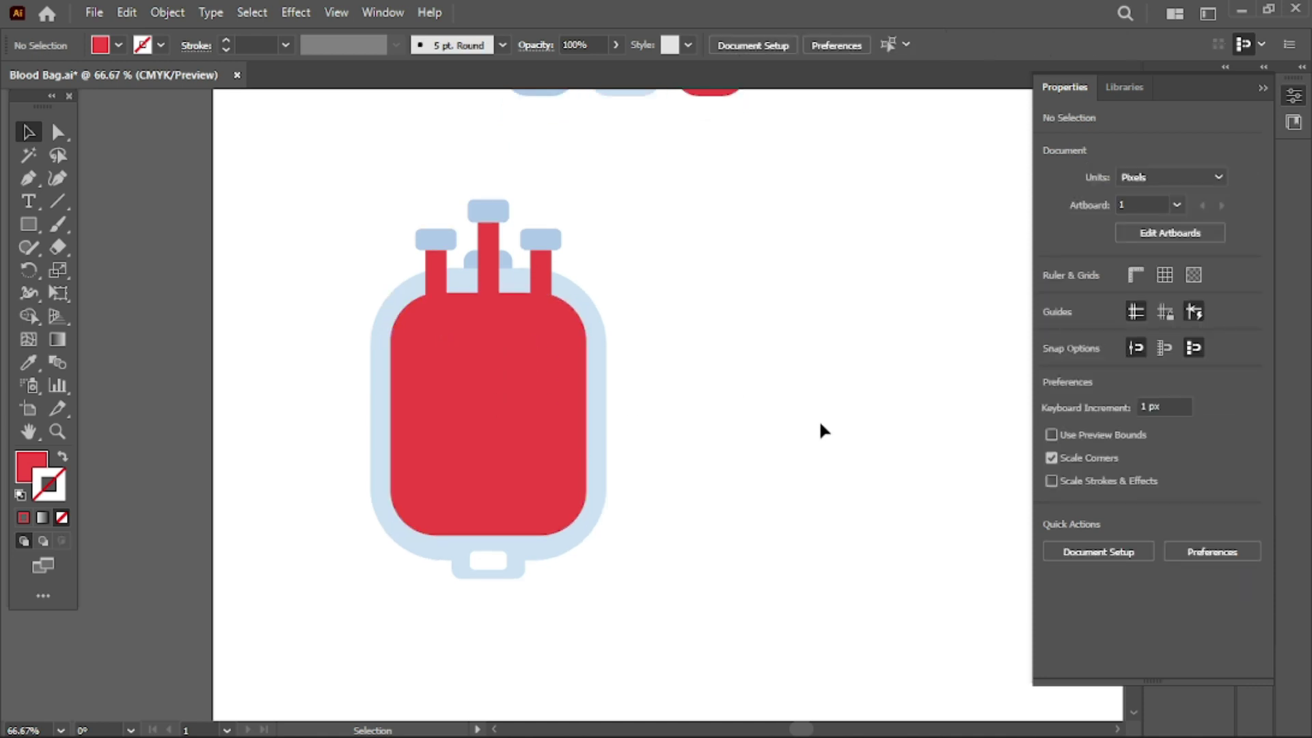
pyautogui.click(31, 226)
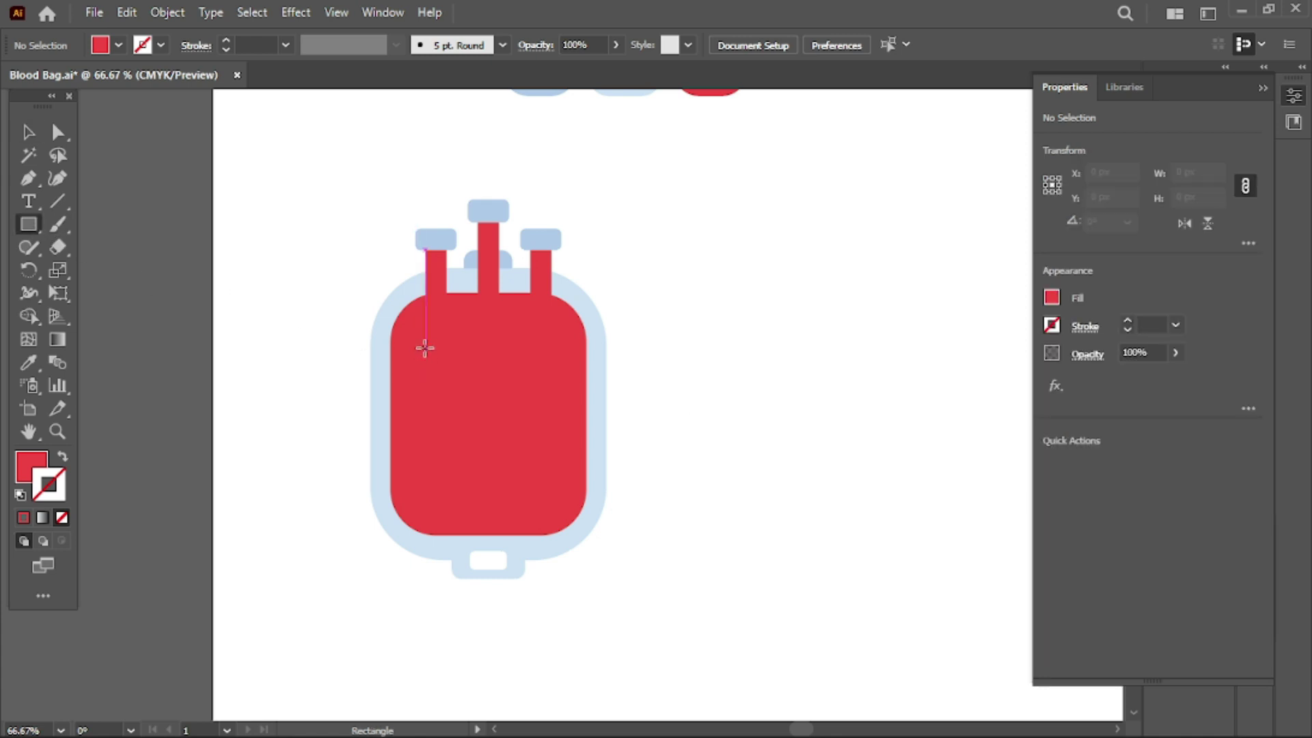
pyautogui.moveTo(424, 349); pyautogui.dragTo(560, 481)
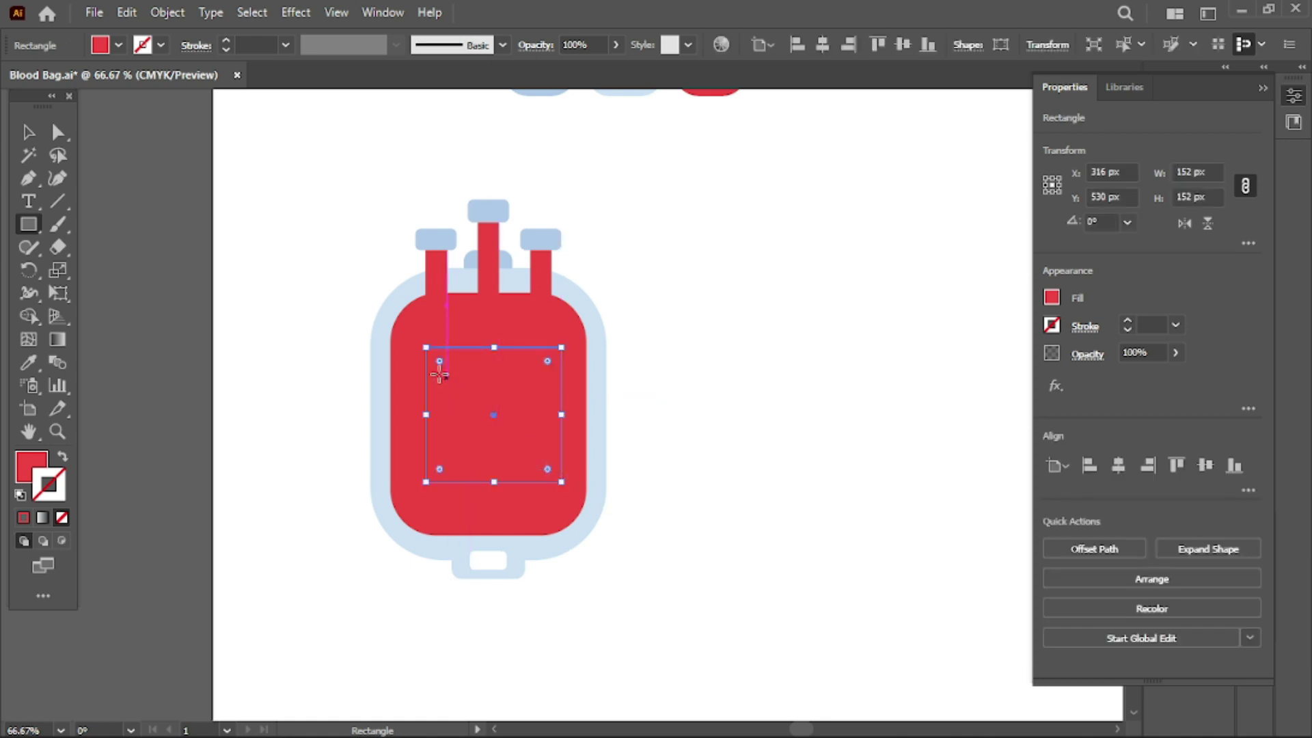
pyautogui.click(29, 364)
pyautogui.click(887, 373)
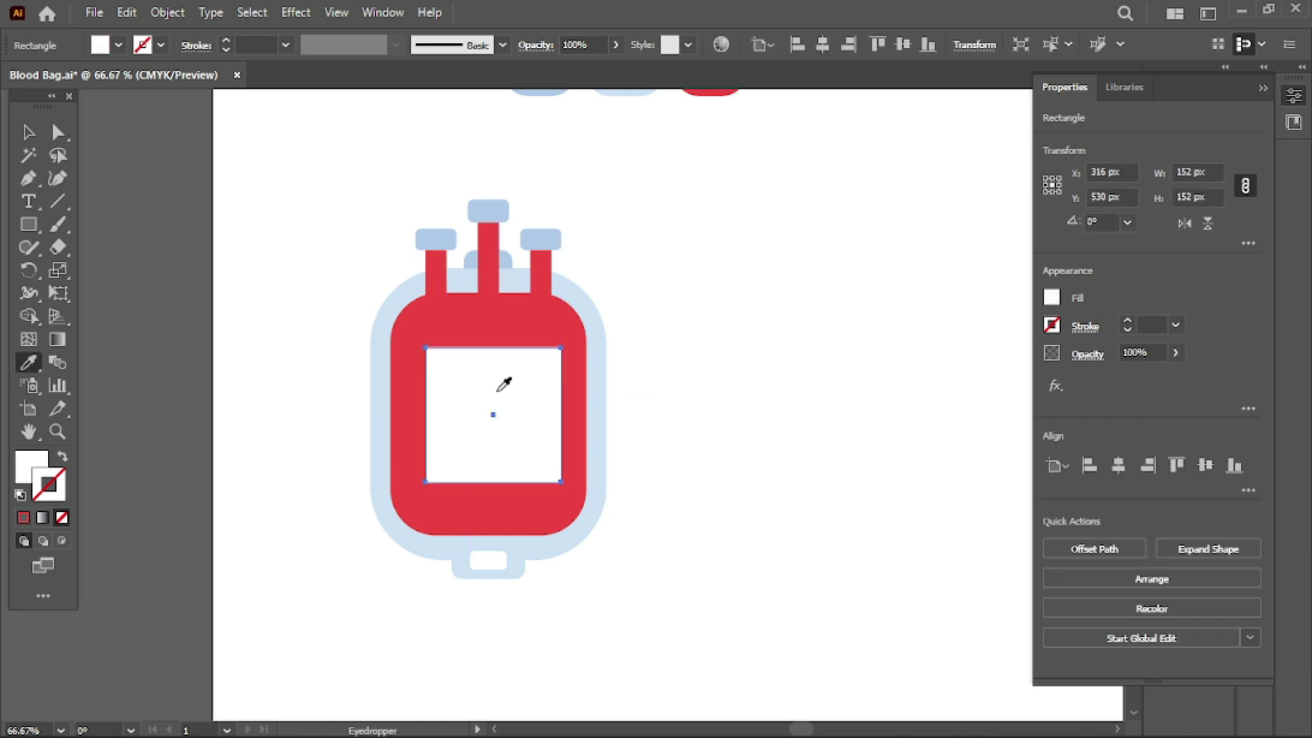
pyautogui.click(29, 132)
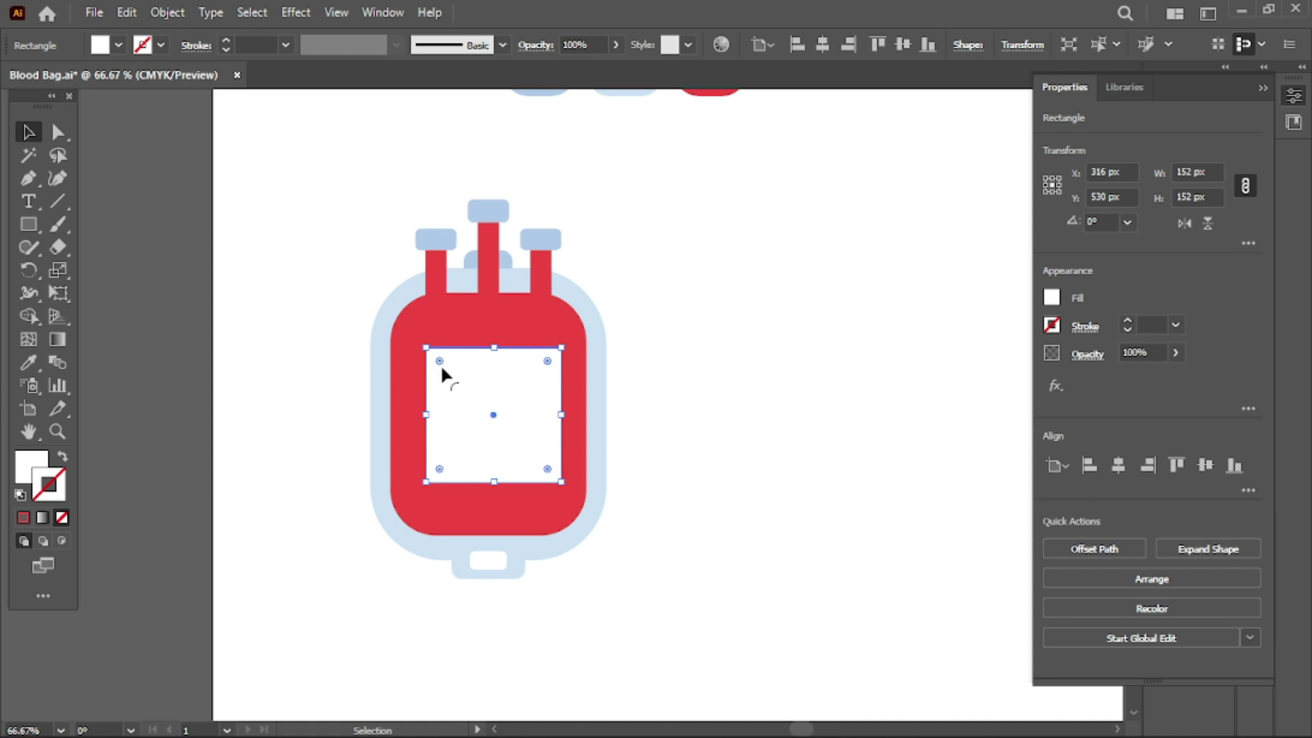
pyautogui.moveTo(439, 363); pyautogui.dragTo(441, 365)
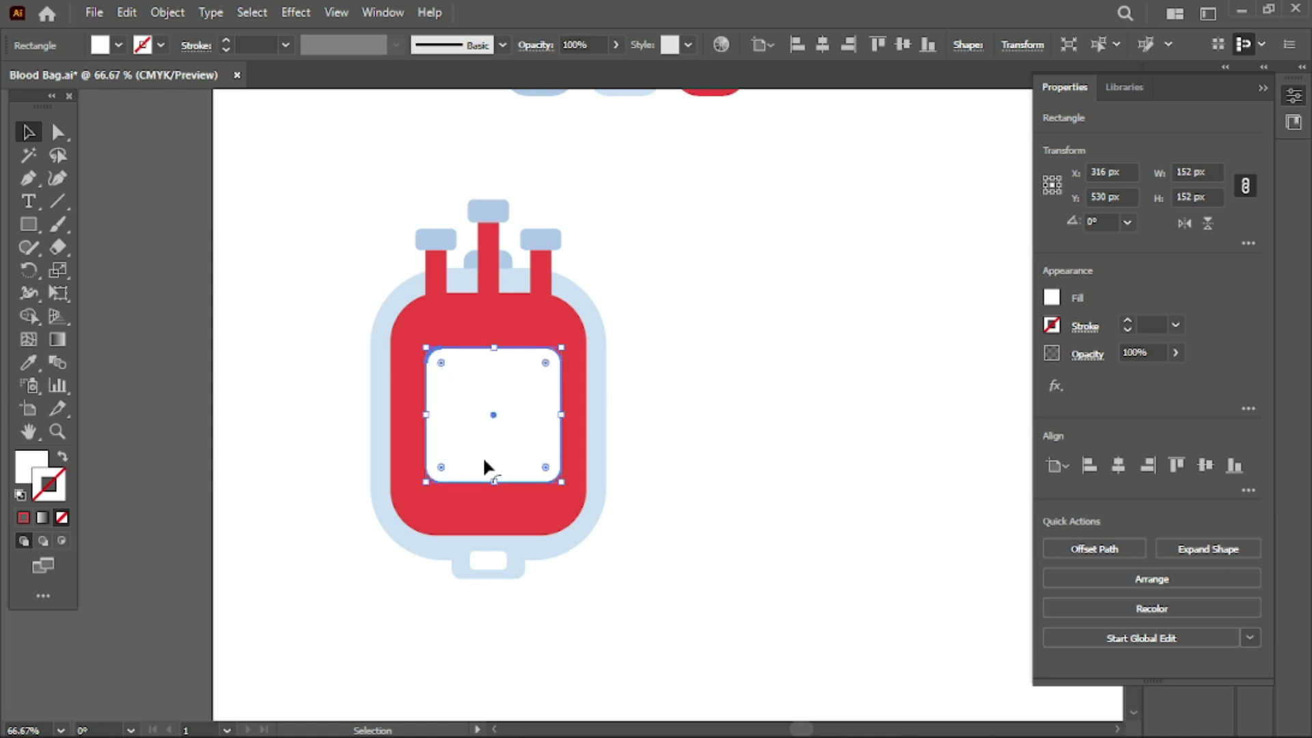
# - Resize the white rounded label to 180 × 160 px
pyautogui.moveTo(495, 483); pyautogui.dragTo(495, 483)
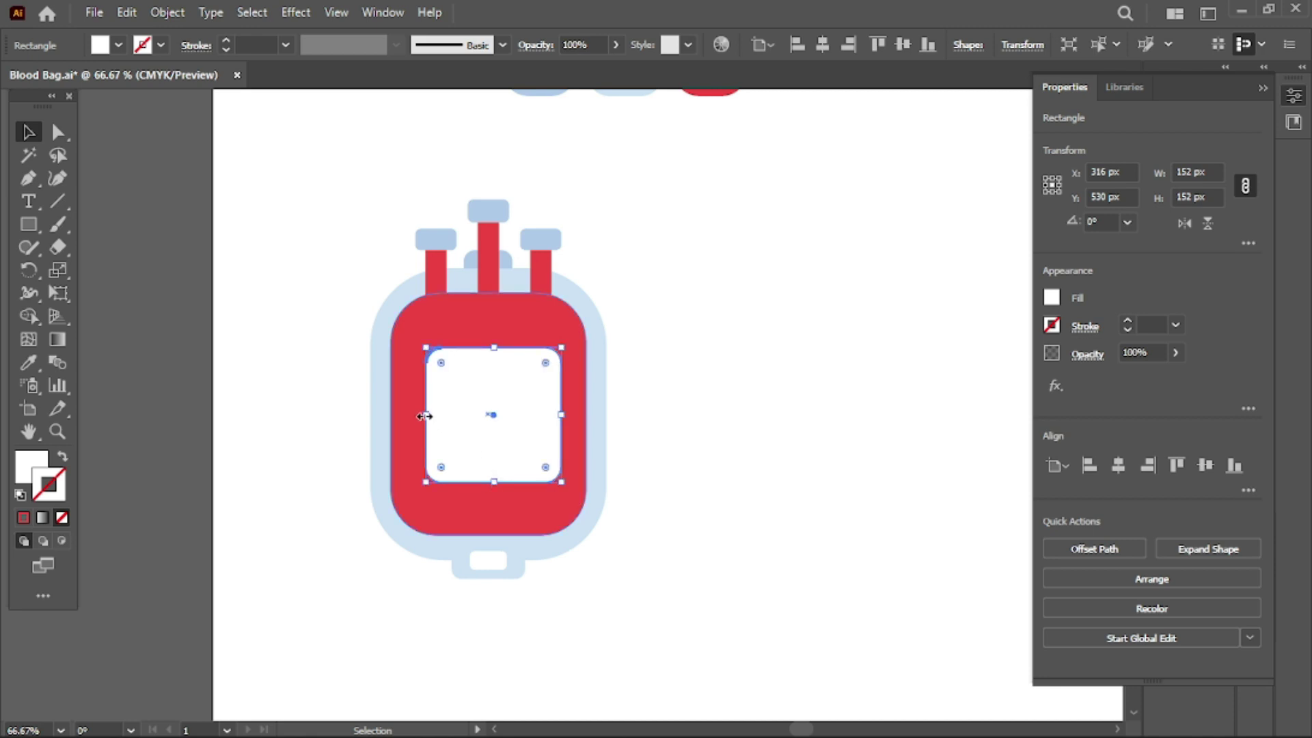
pyautogui.moveTo(424, 417); pyautogui.dragTo(409, 416)
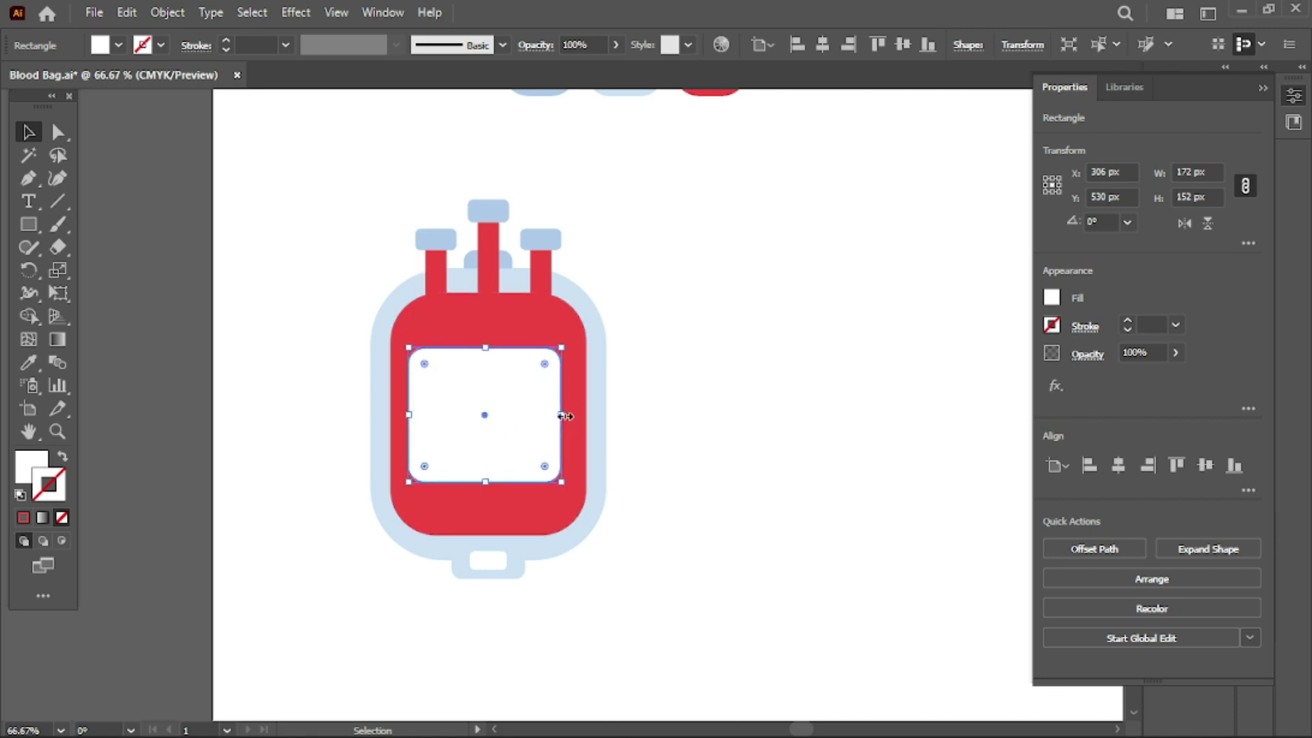
pyautogui.moveTo(562, 416); pyautogui.dragTo(569, 416)
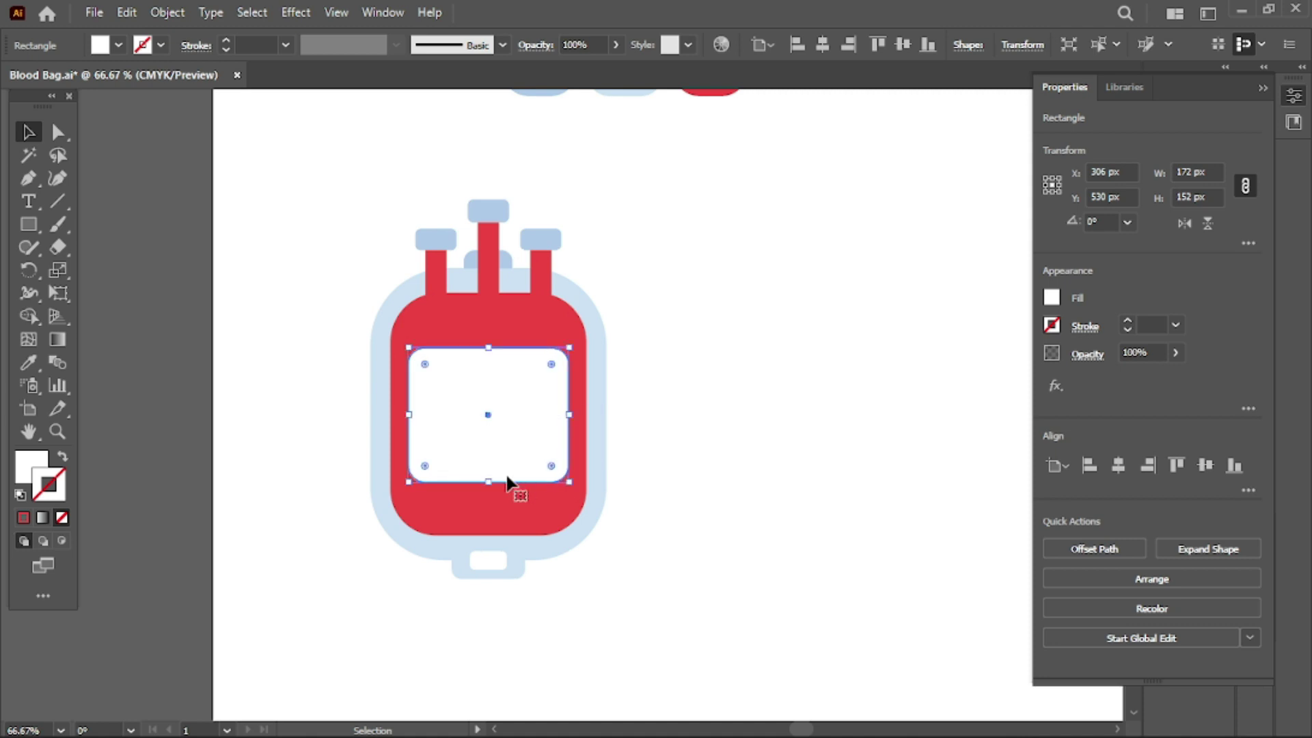
pyautogui.moveTo(488, 482); pyautogui.dragTo(488, 489)
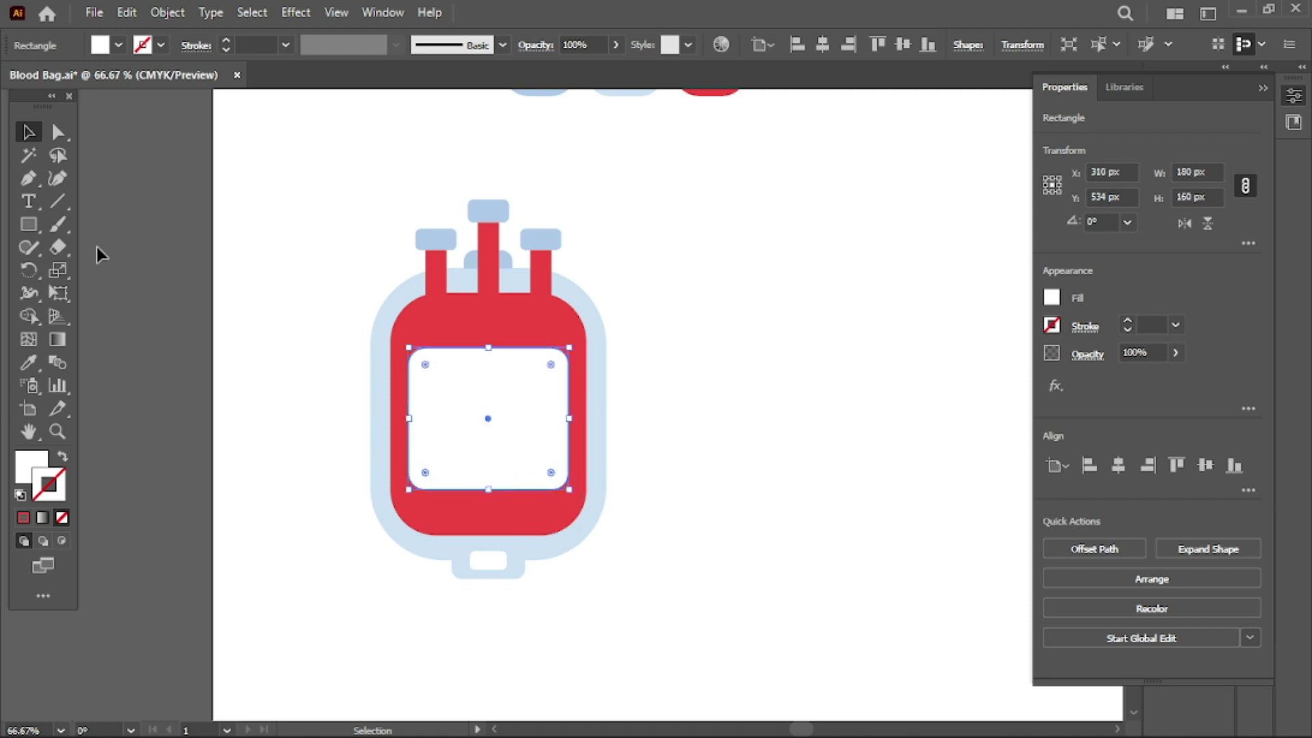
pyautogui.click(28, 224)
# - Draw a thin bar beside the bag and fill it with the swatch's blue
pyautogui.moveTo(729, 200)
pyautogui.mouseDown()
pyautogui.moveTo(781, 229)
pyautogui.moveTo(853, 215)
pyautogui.mouseUp()
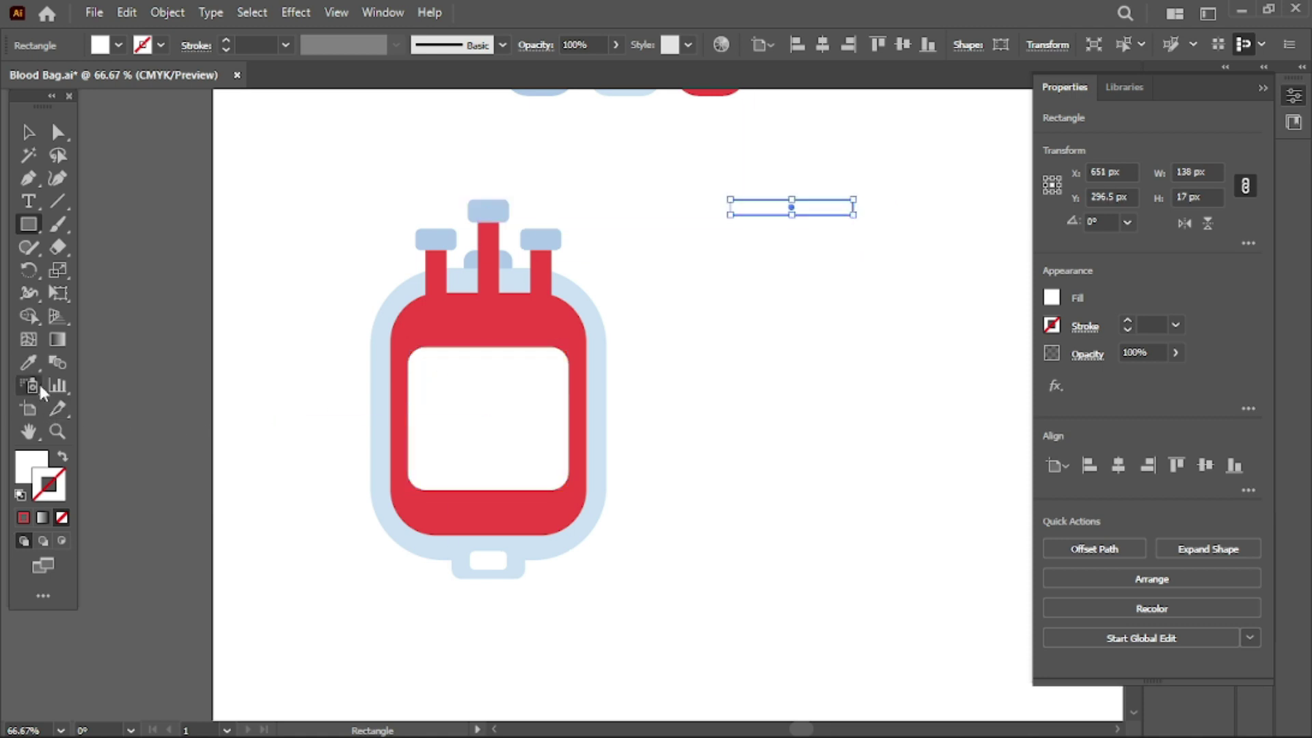
pyautogui.click(28, 362)
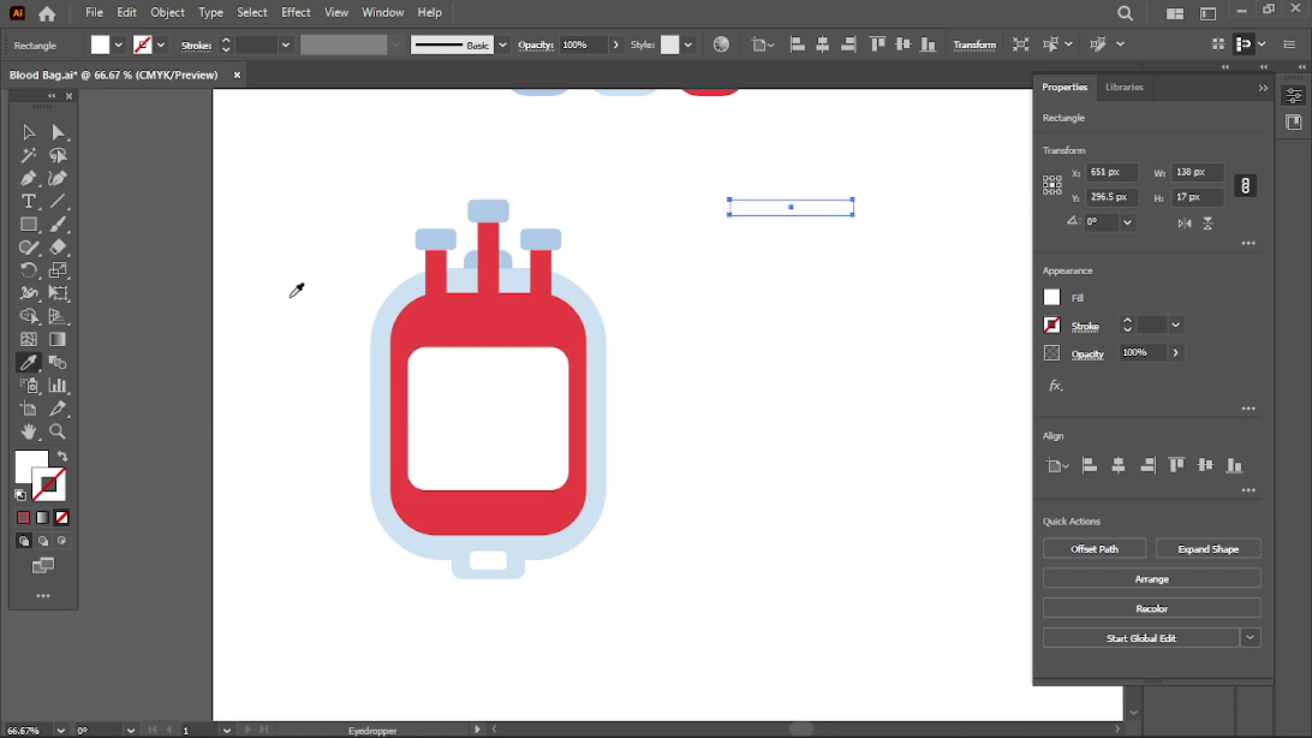
pyautogui.click(626, 93)
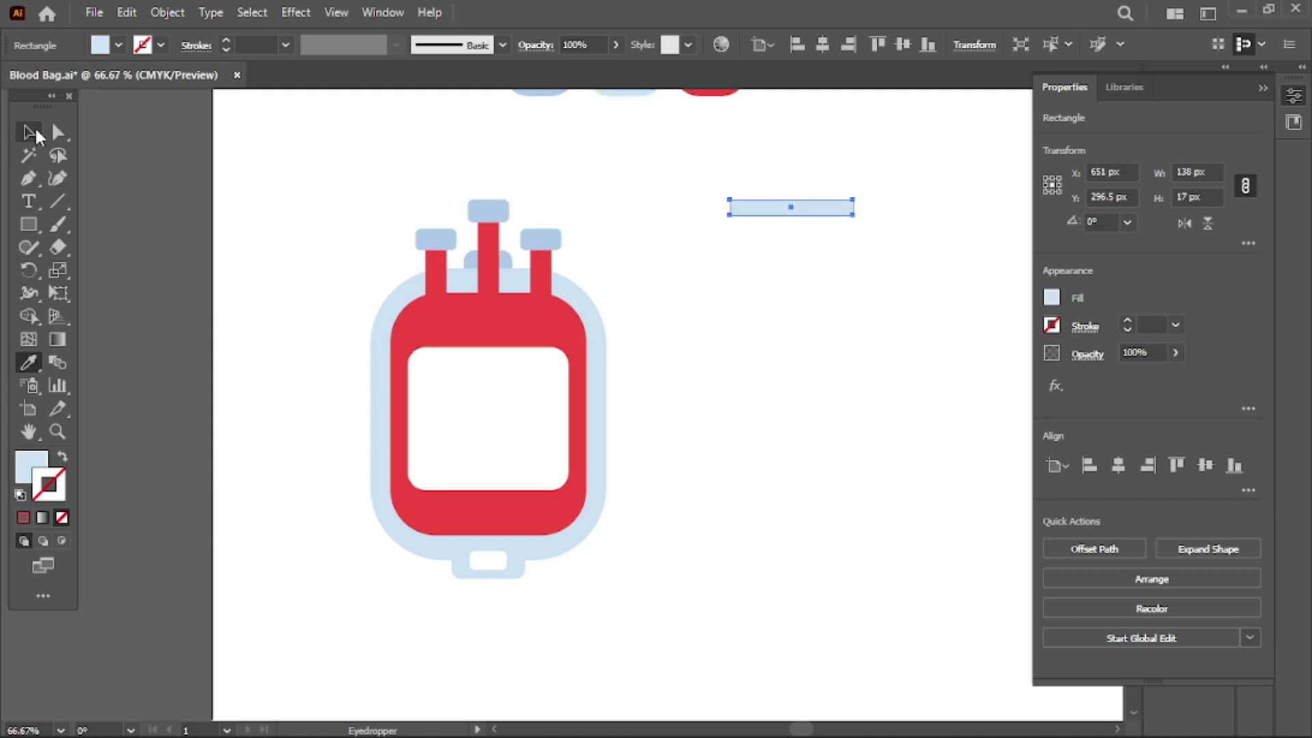
pyautogui.click(30, 134)
pyautogui.scroll(2, 689, 290)
pyautogui.scroll(1, 689, 291)
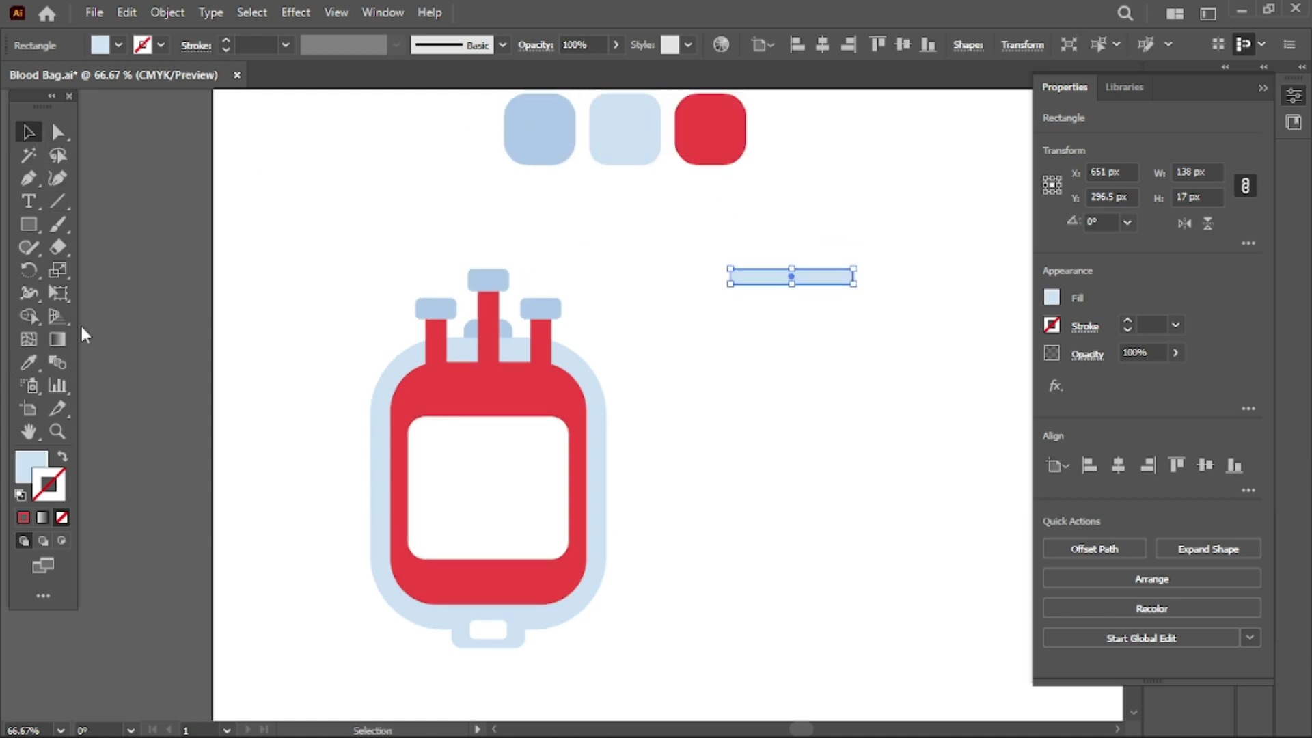
pyautogui.click(28, 363)
pyautogui.click(526, 154)
pyautogui.click(28, 132)
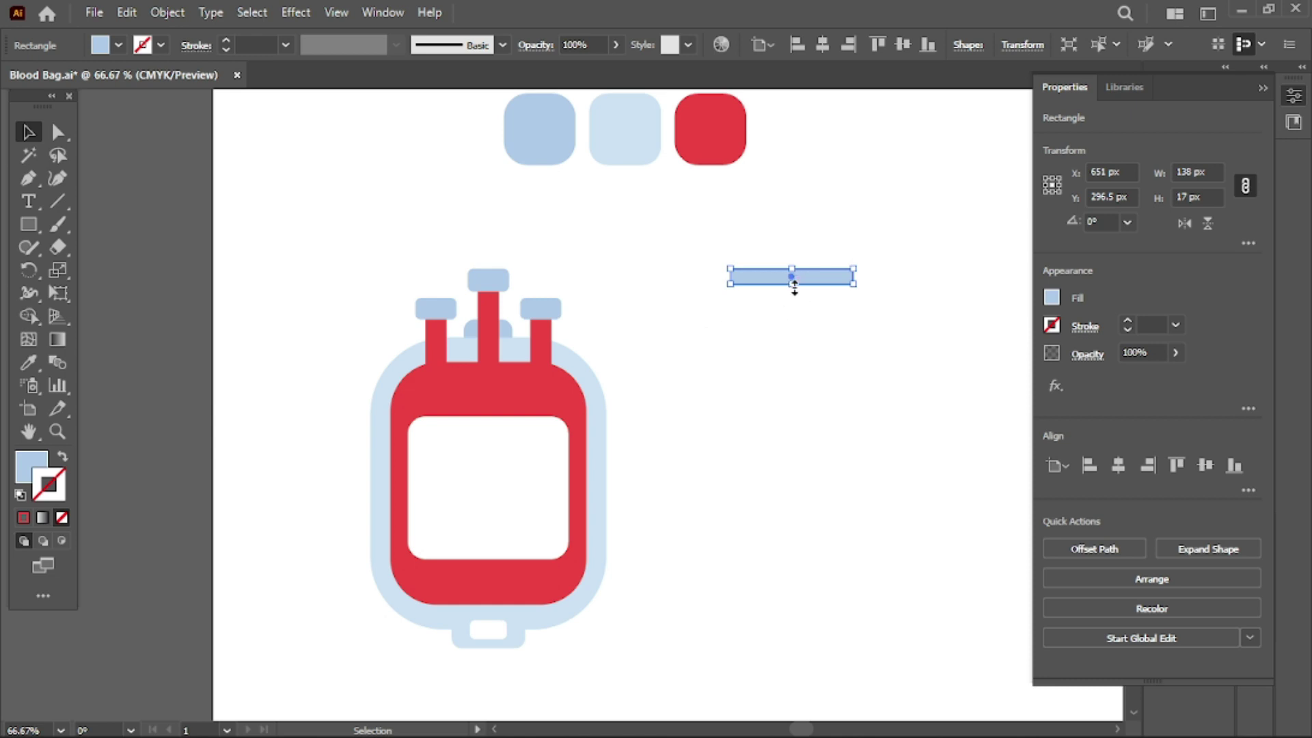
# - Round the bar's corners while stretched tall, then shrink it back to an 8 px bar
pyautogui.moveTo(792, 284); pyautogui.dragTo(791, 431)
pyautogui.moveTo(743, 283); pyautogui.dragTo(749, 287)
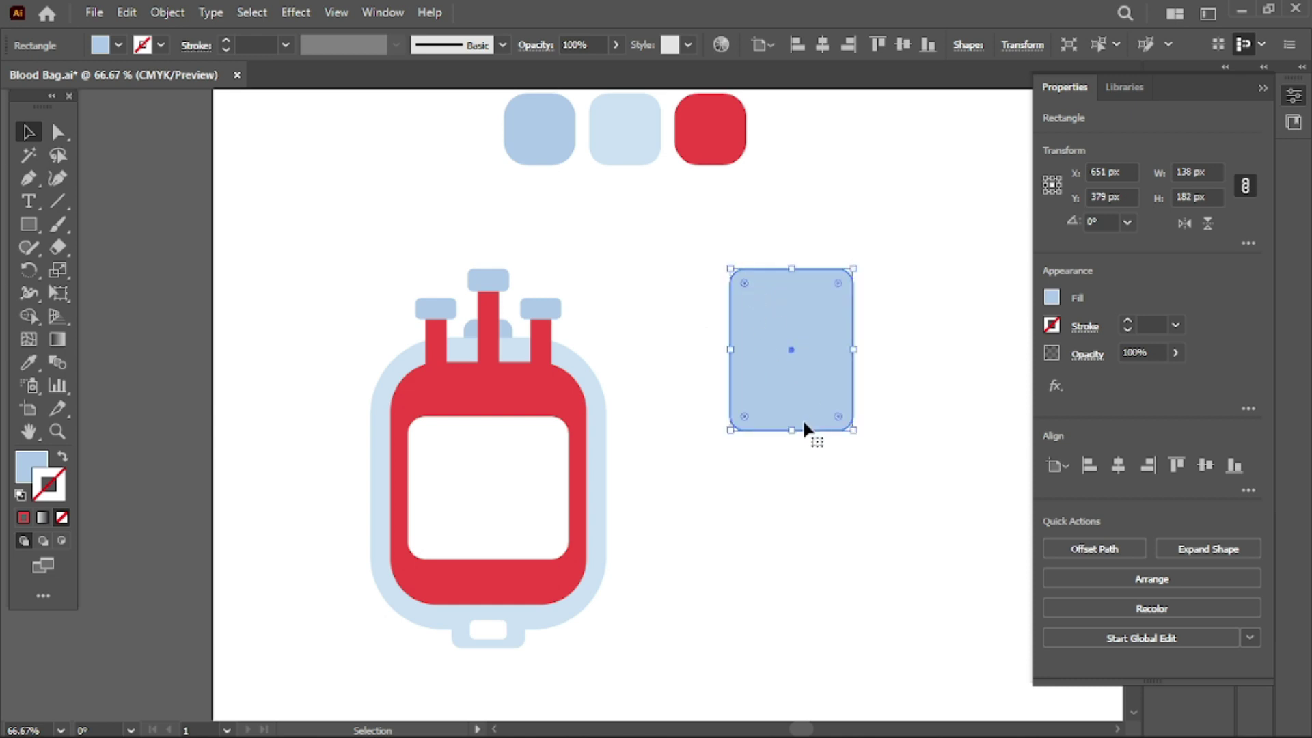
pyautogui.moveTo(794, 432); pyautogui.dragTo(802, 277)
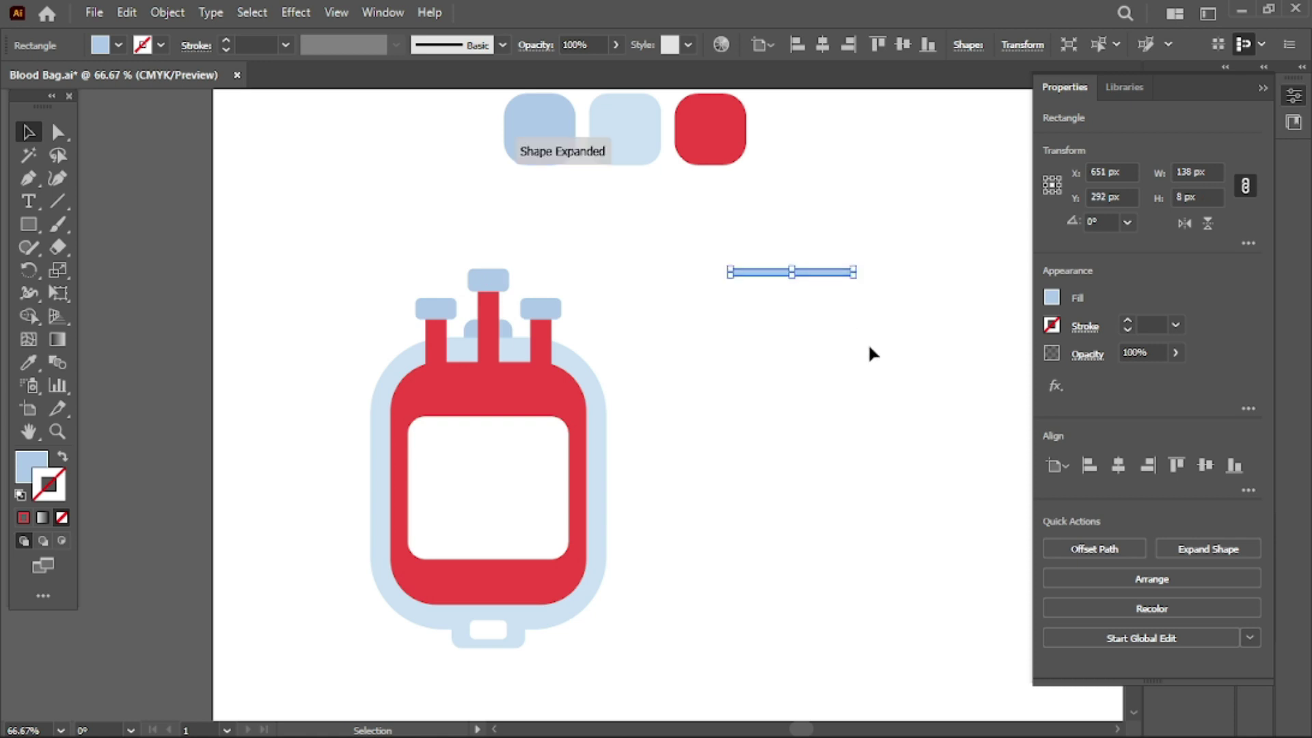
pyautogui.click(869, 347)
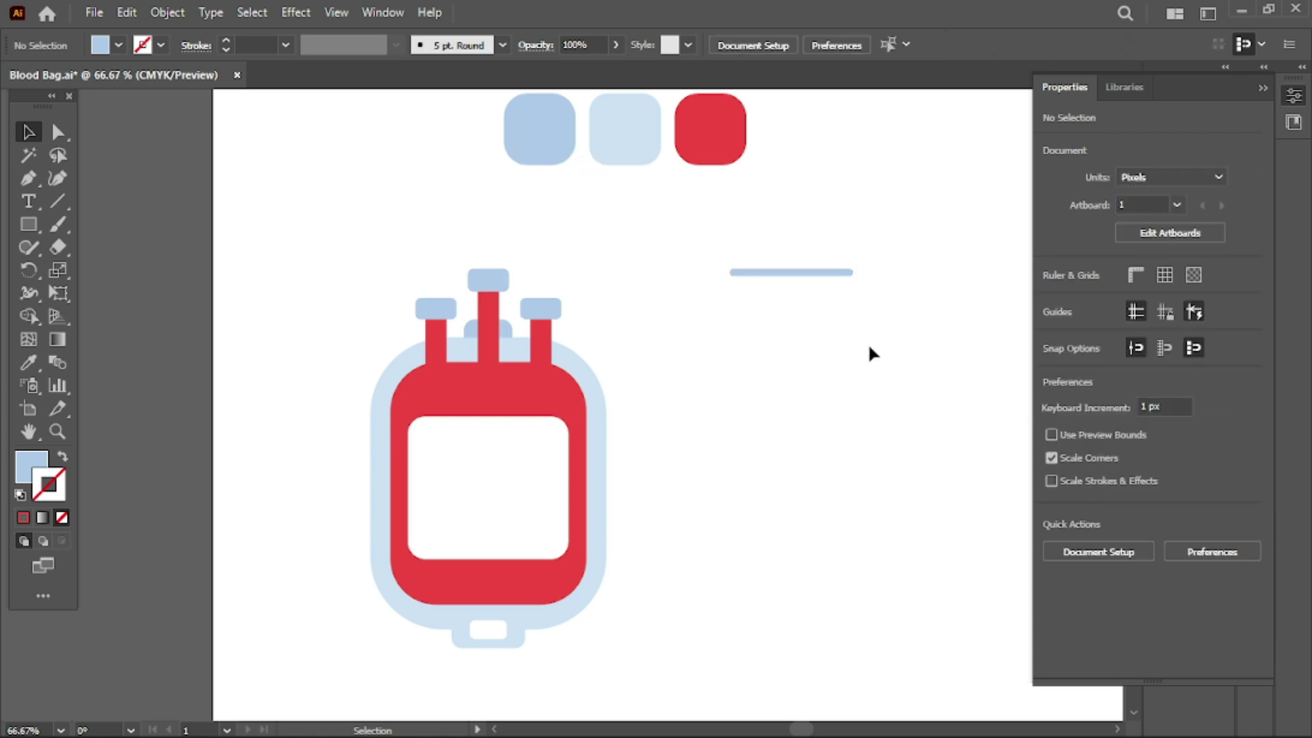
pyautogui.moveTo(814, 272); pyautogui.dragTo(794, 336)
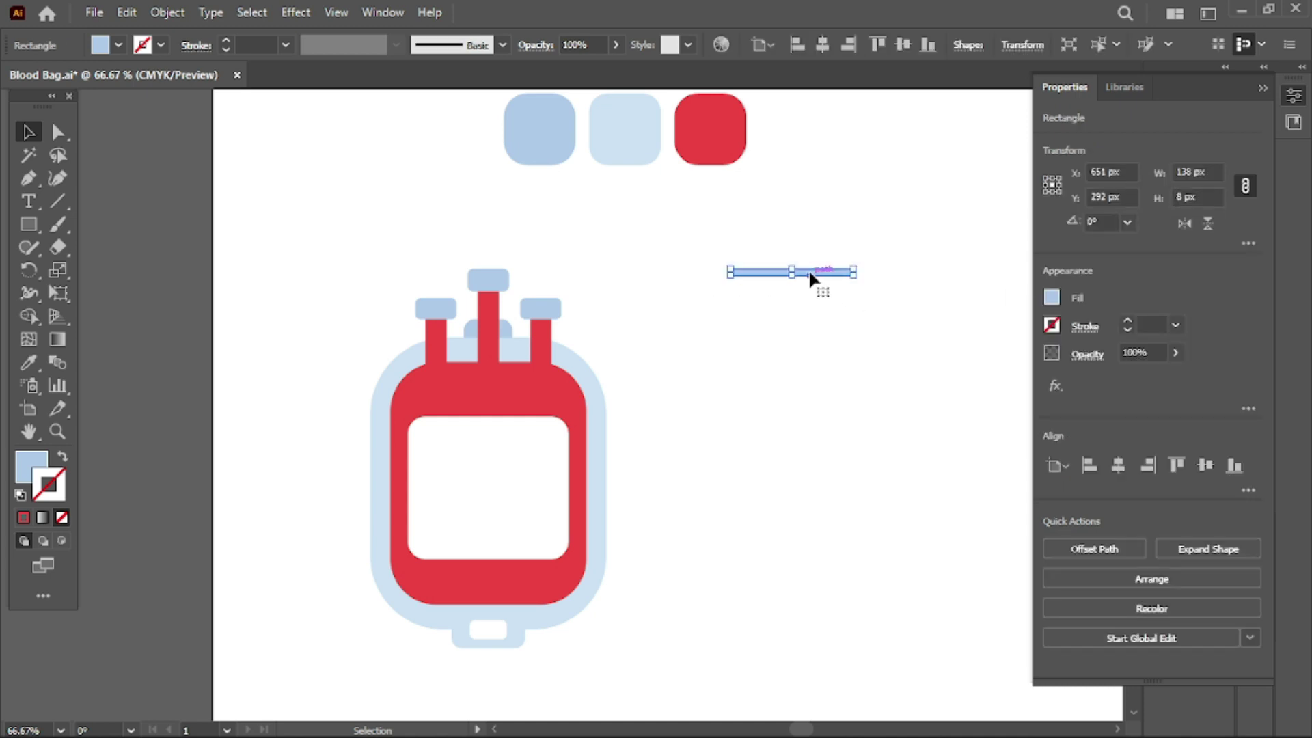
pyautogui.click(794, 422)
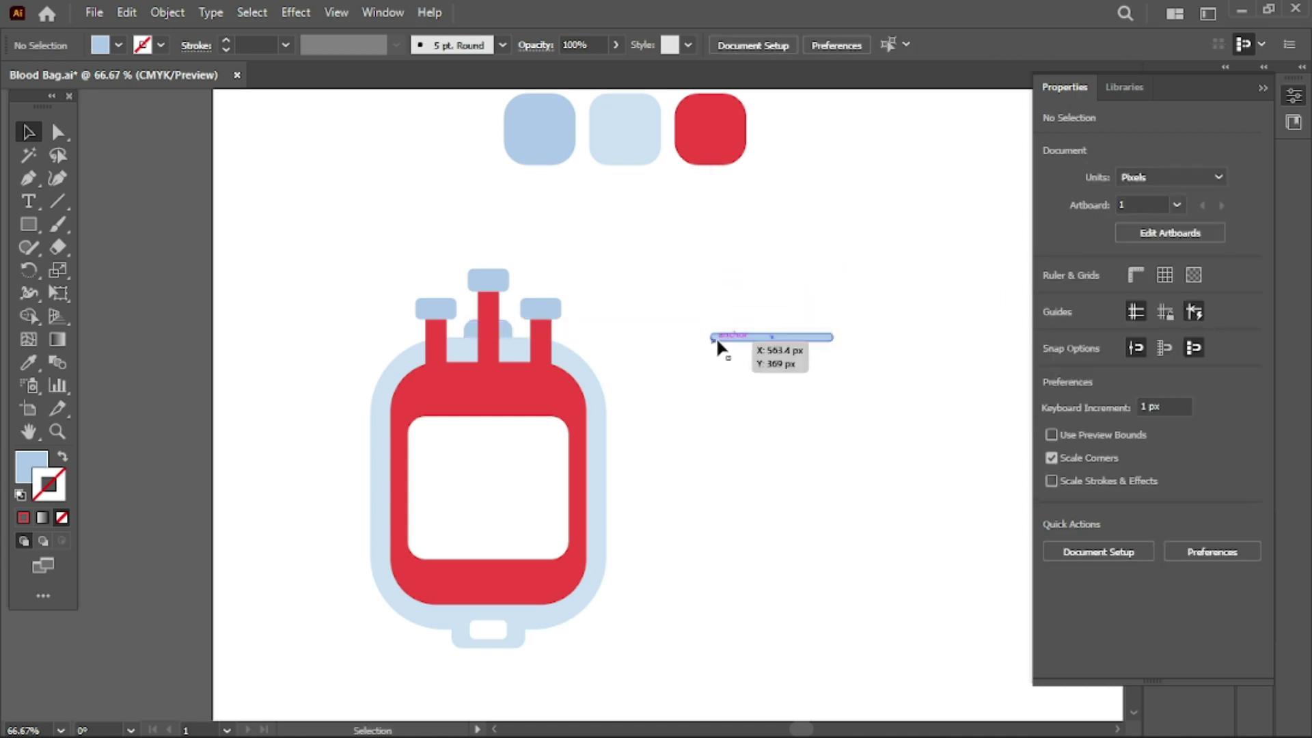
# - Duplicate the bar into five and space them with Vertical Distribute Center
pyautogui.moveTo(742, 340); pyautogui.dragTo(750, 412)
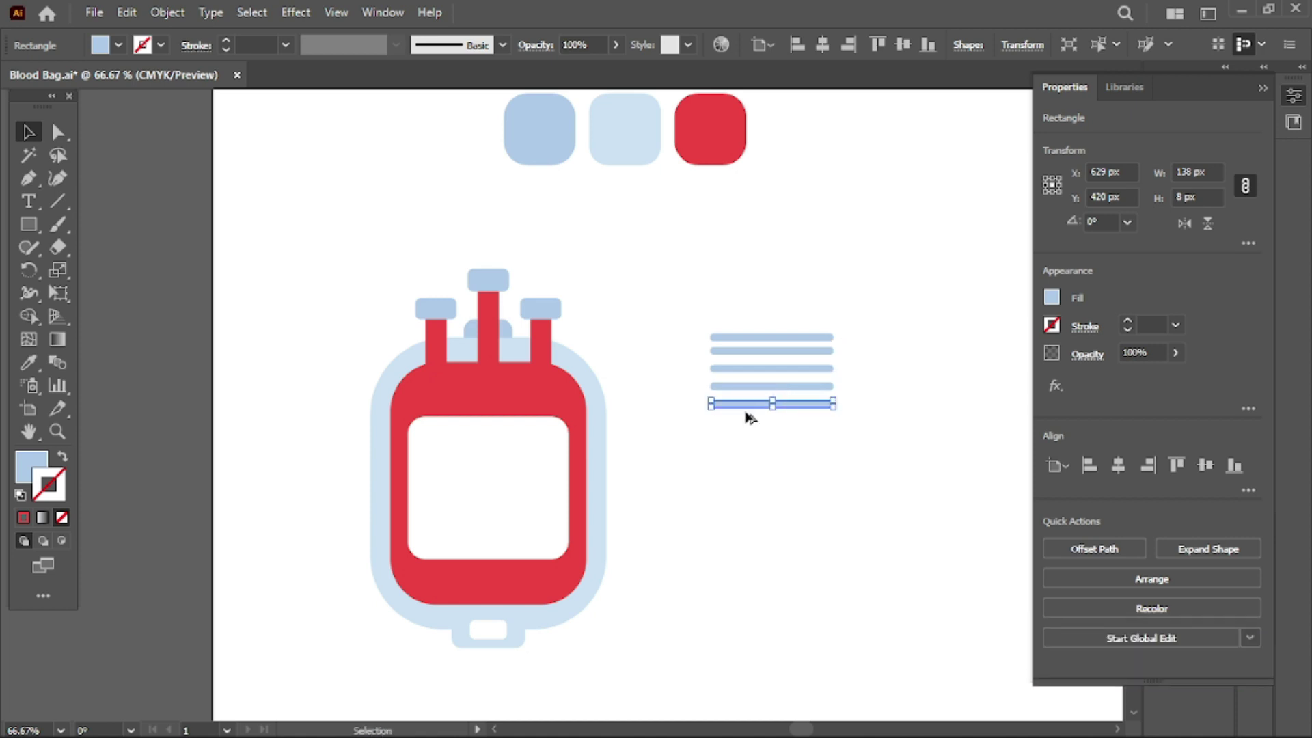
pyautogui.moveTo(677, 328); pyautogui.dragTo(884, 431)
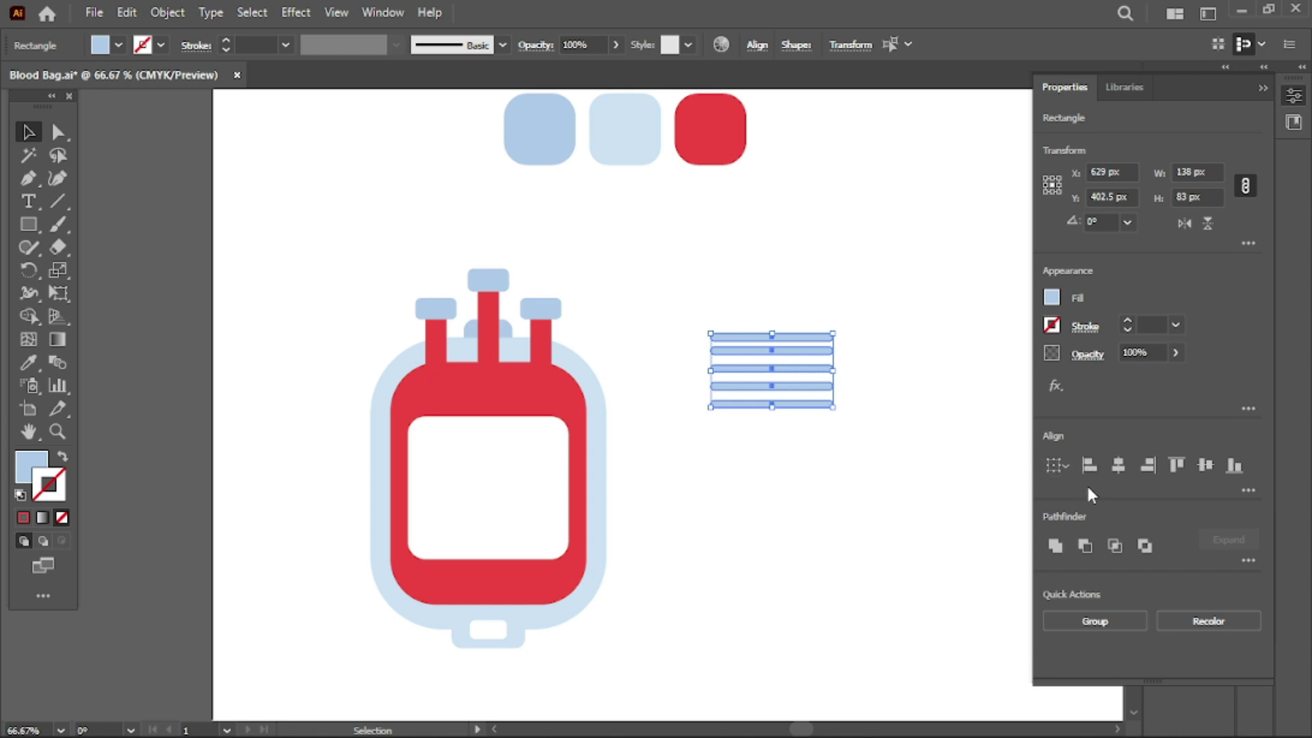
pyautogui.click(1248, 490)
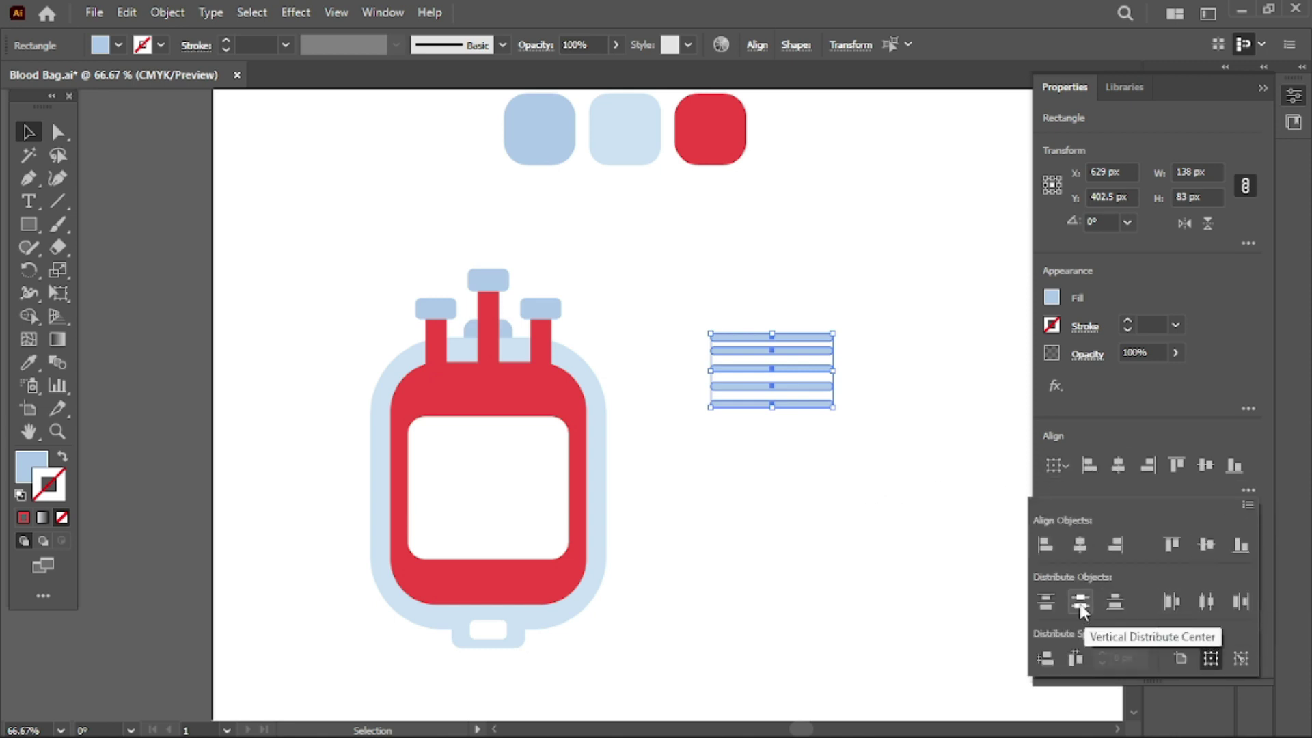
pyautogui.click(1080, 603)
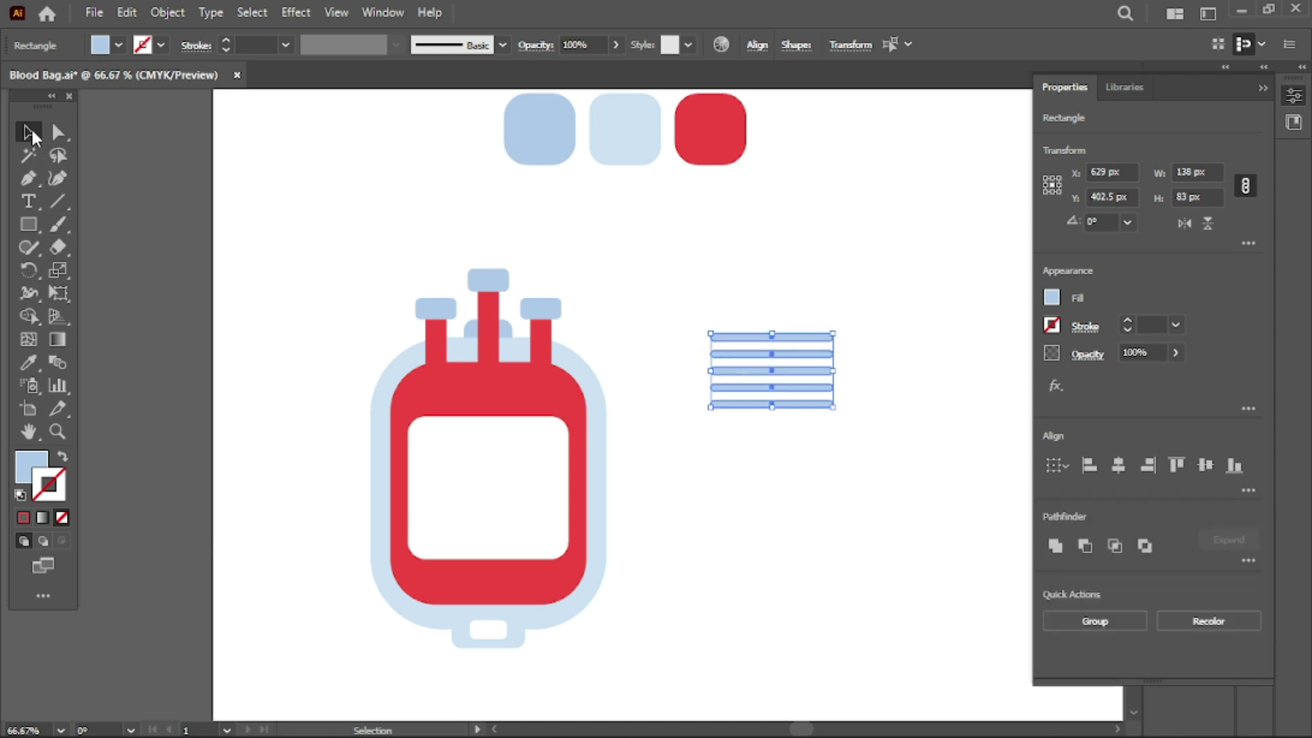
pyautogui.click(720, 251)
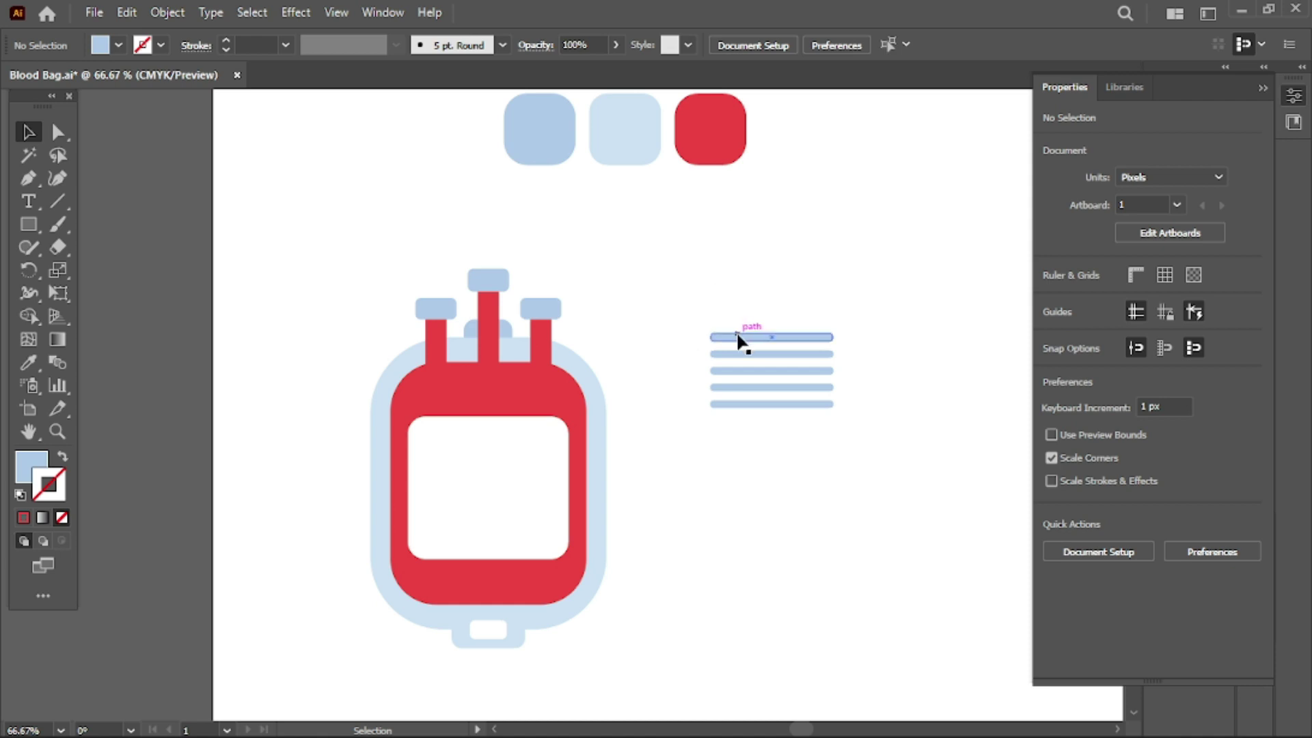
# - Add shorter top and bottom bars, aligning the upper bars left and the bottom bar right
pyautogui.moveTo(748, 334)
pyautogui.mouseDown()
pyautogui.moveTo(772, 320)
pyautogui.moveTo(770, 360)
pyautogui.moveTo(822, 422)
pyautogui.mouseUp()
pyautogui.click(790, 483)
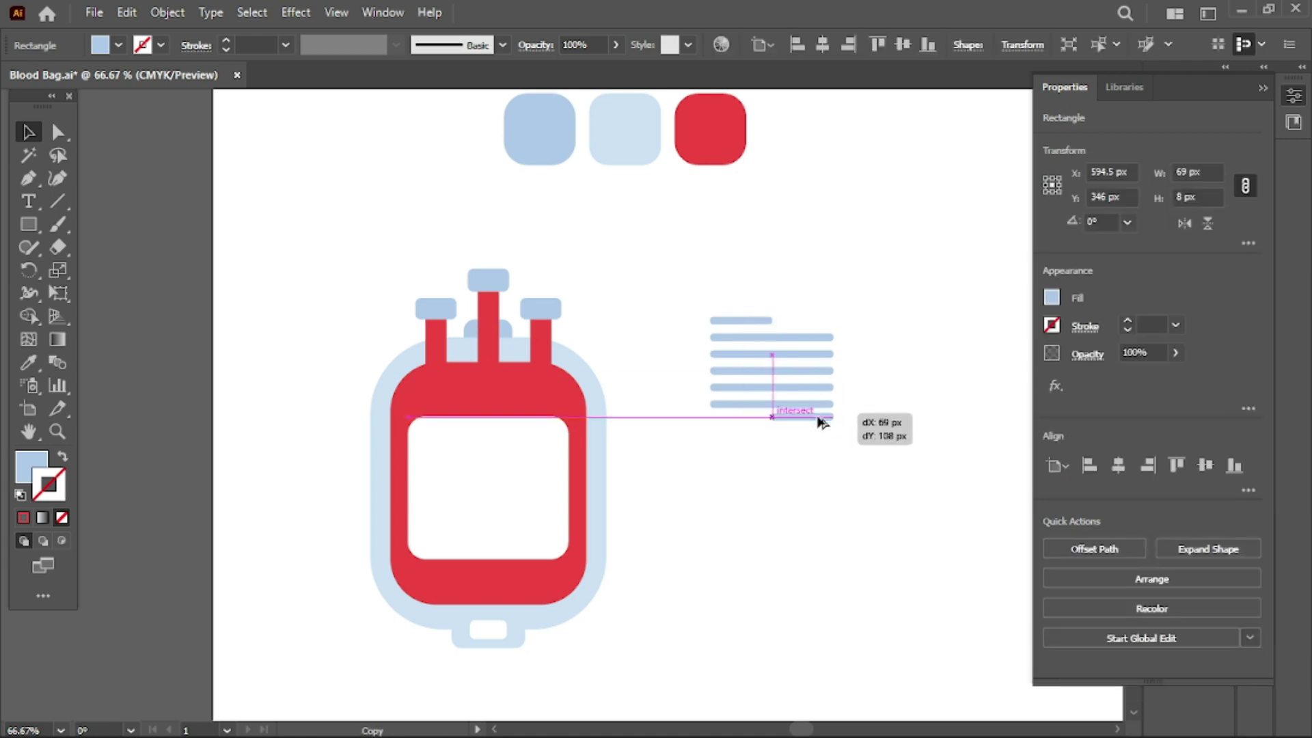
pyautogui.moveTo(822, 422); pyautogui.dragTo(822, 424)
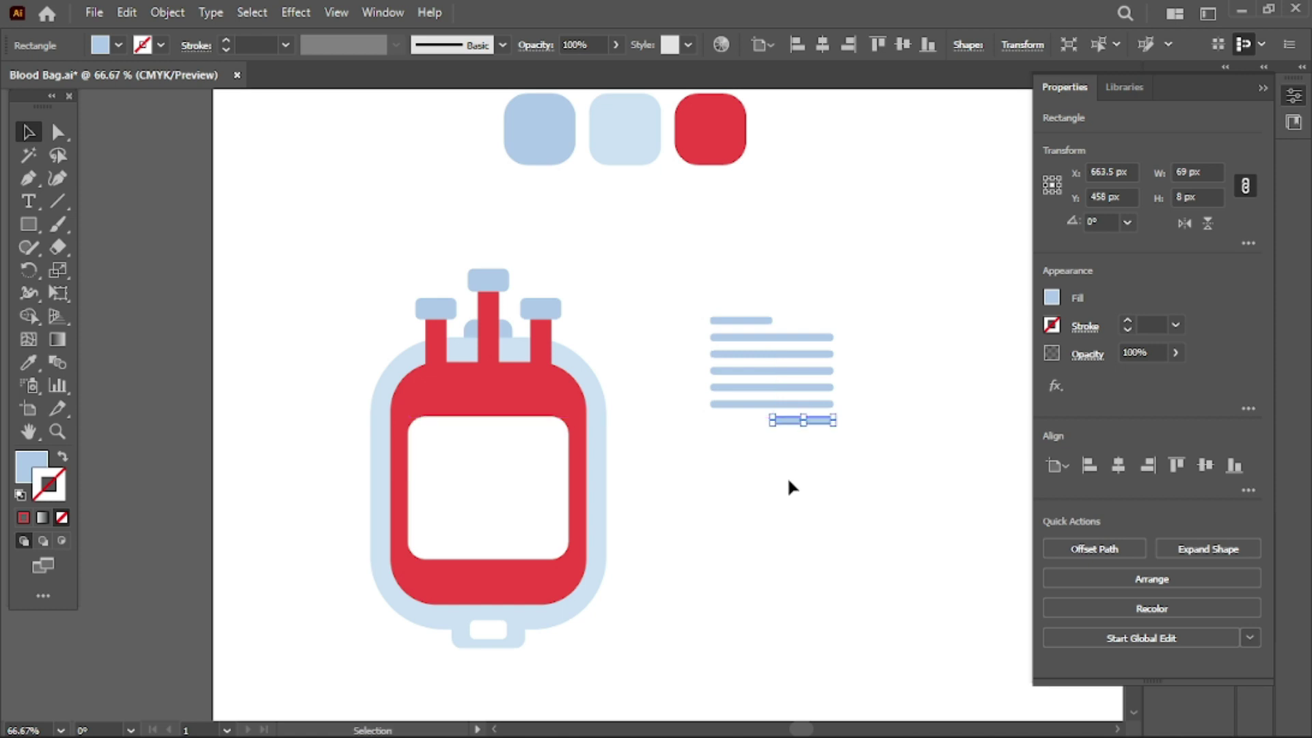
pyautogui.click(788, 477)
pyautogui.moveTo(671, 292); pyautogui.dragTo(837, 413)
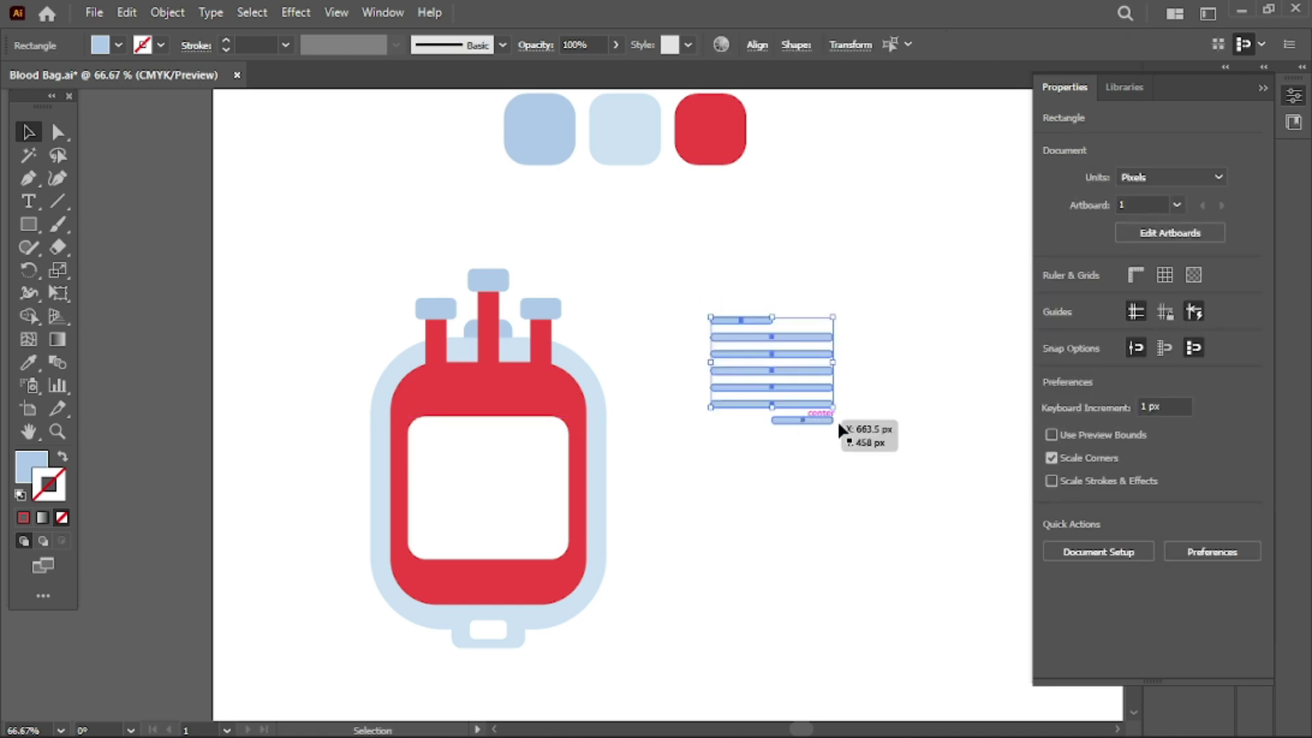
pyautogui.click(1090, 466)
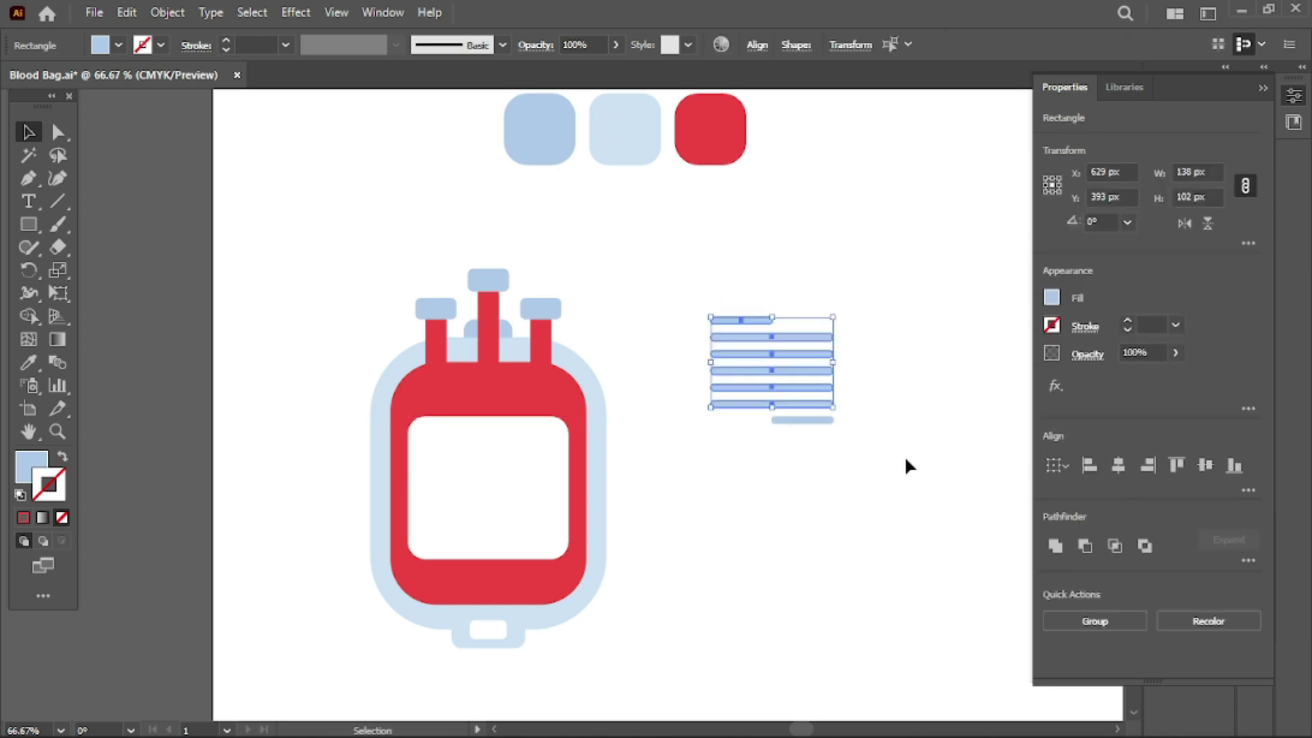
pyautogui.click(904, 456)
pyautogui.moveTo(832, 429); pyautogui.dragTo(830, 425)
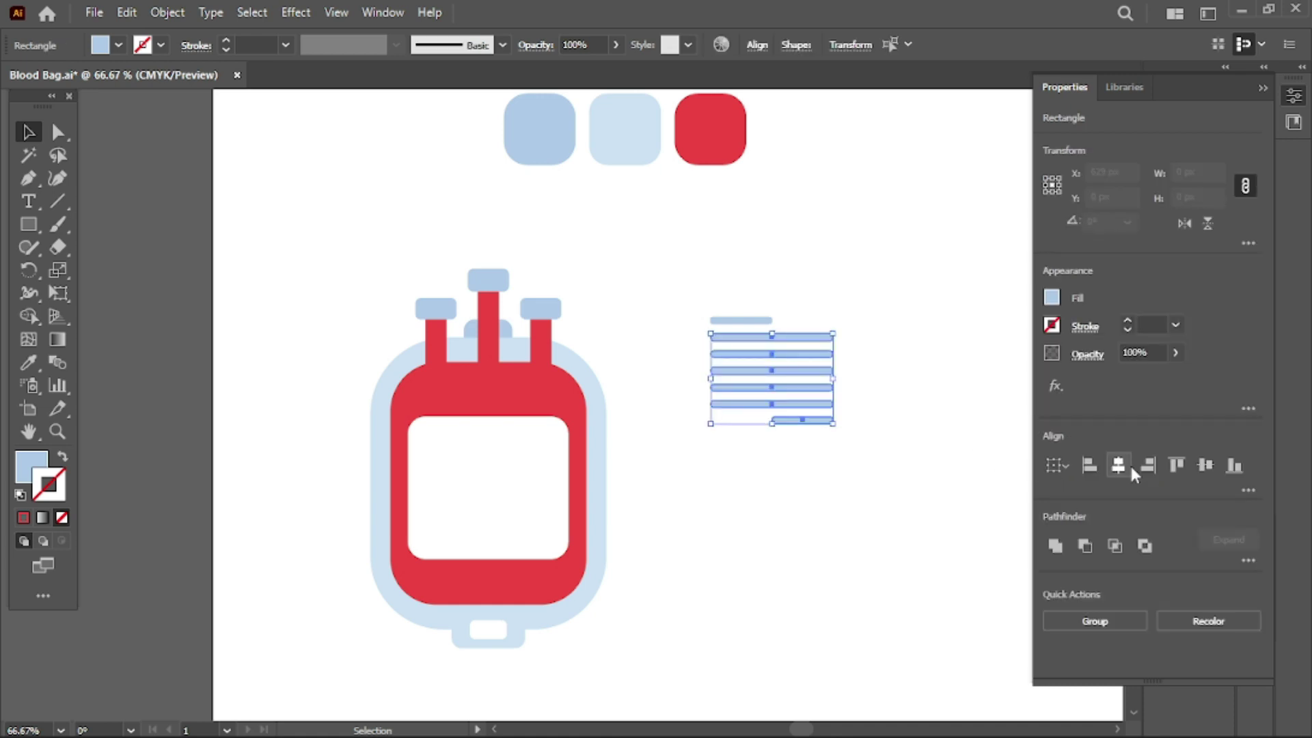
pyautogui.click(1149, 467)
pyautogui.click(697, 360)
# - Move the seven text bars onto the white label and nudge them slightly down
pyautogui.moveTo(674, 302); pyautogui.dragTo(835, 428)
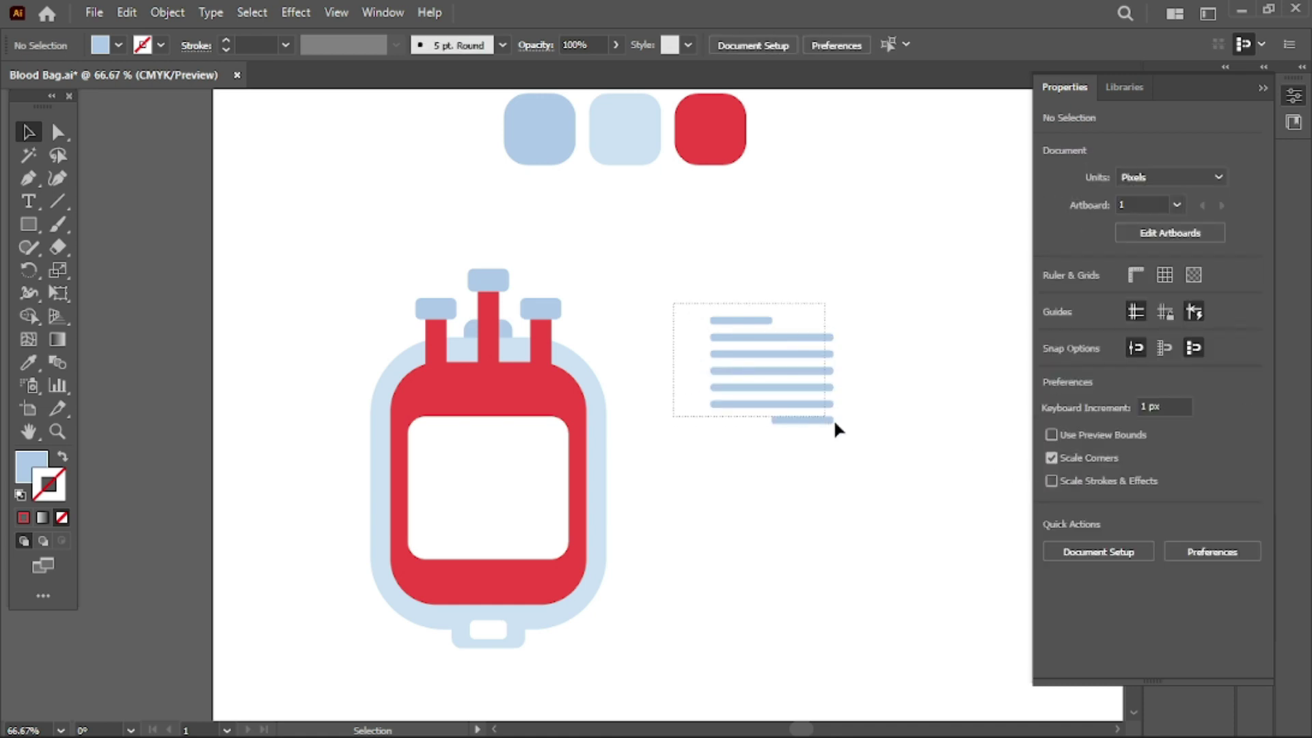
pyautogui.moveTo(760, 333); pyautogui.dragTo(481, 451)
pyautogui.press('Down')
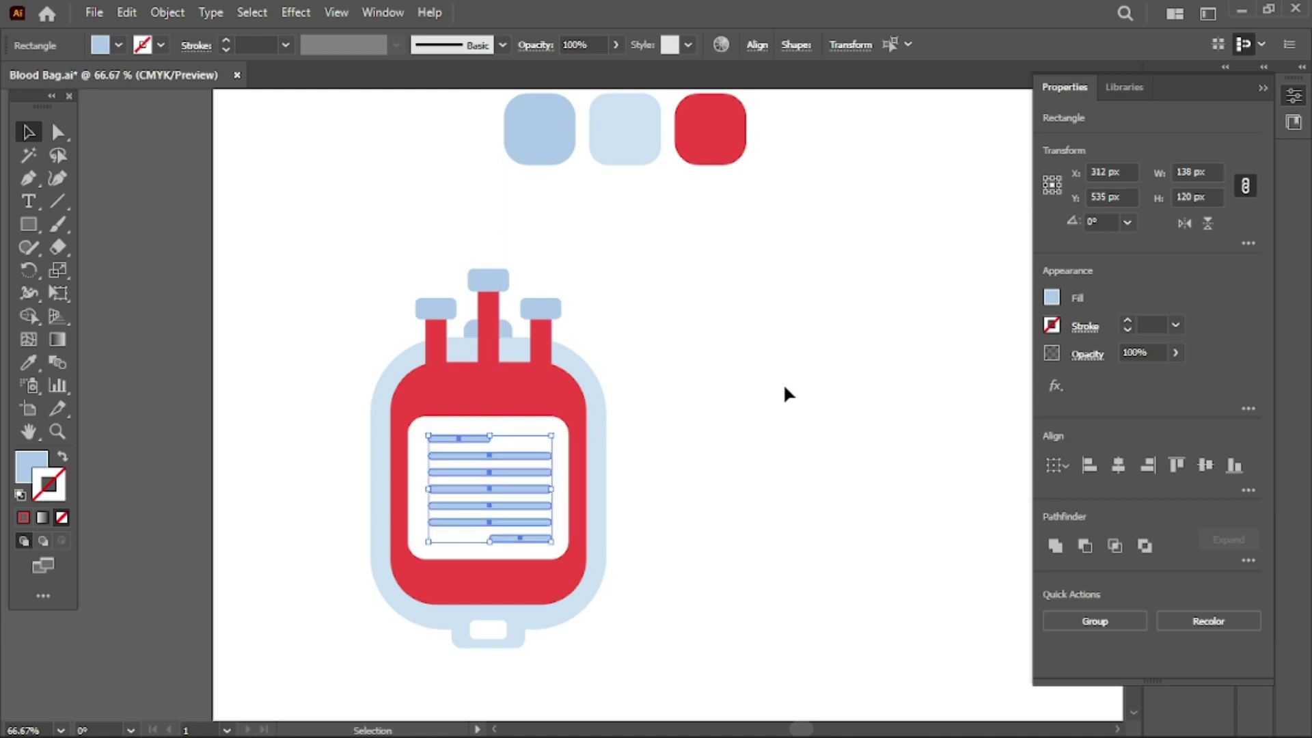
pyautogui.press('Down')
pyautogui.click(784, 387)
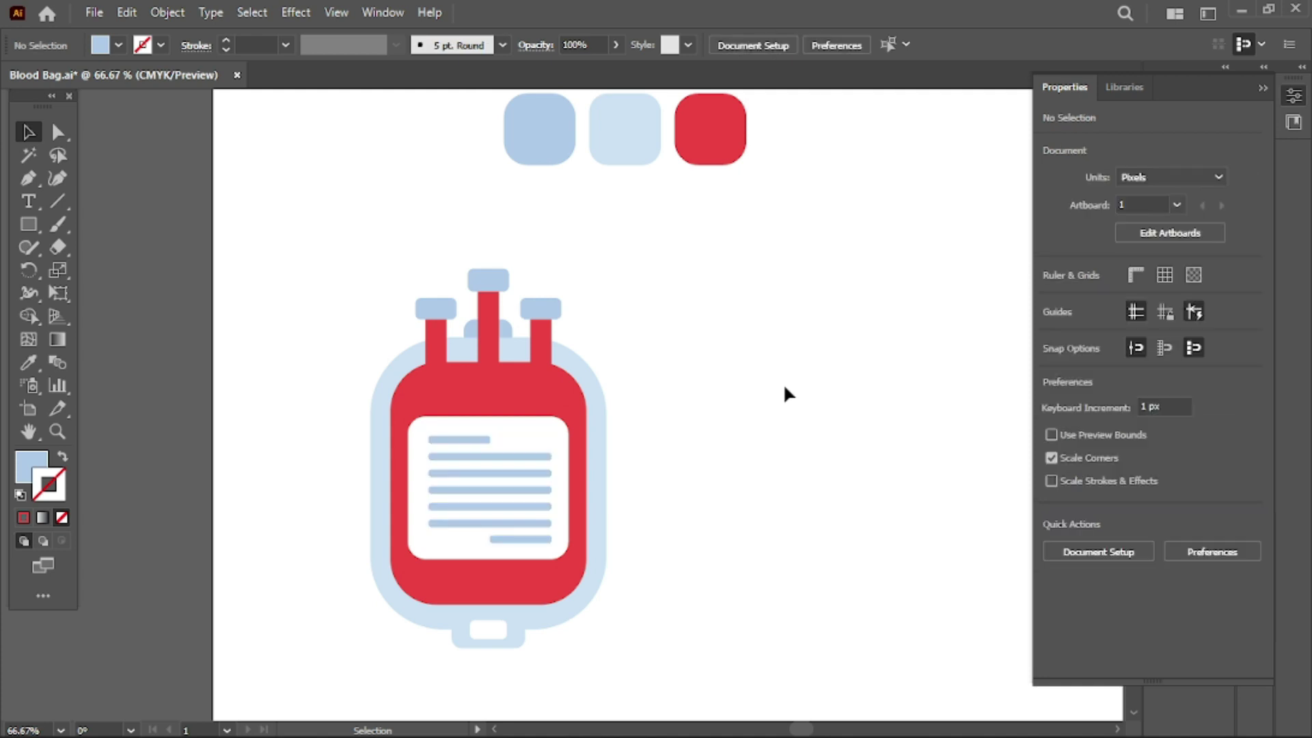
pyautogui.scroll(1, 785, 387)
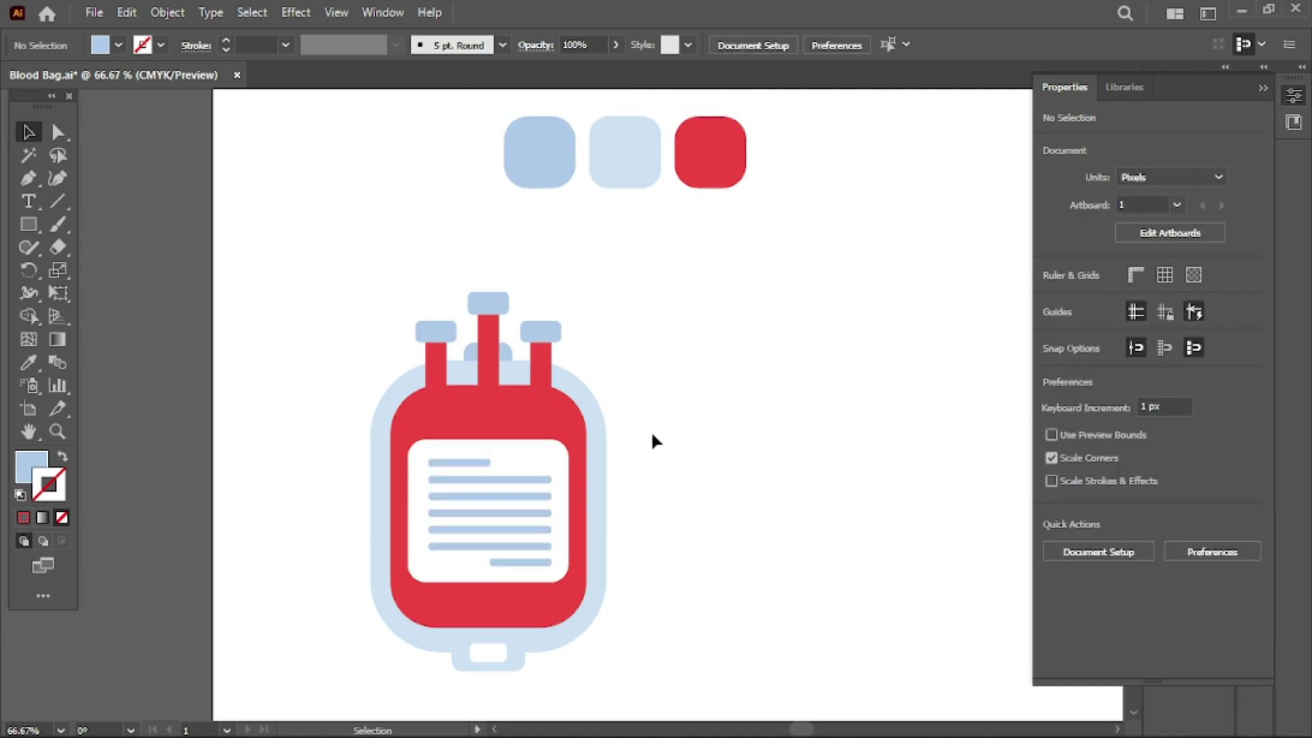
# - Start the tube path right of the bag, rising, bending right, then angling down
pyautogui.click(514, 376)
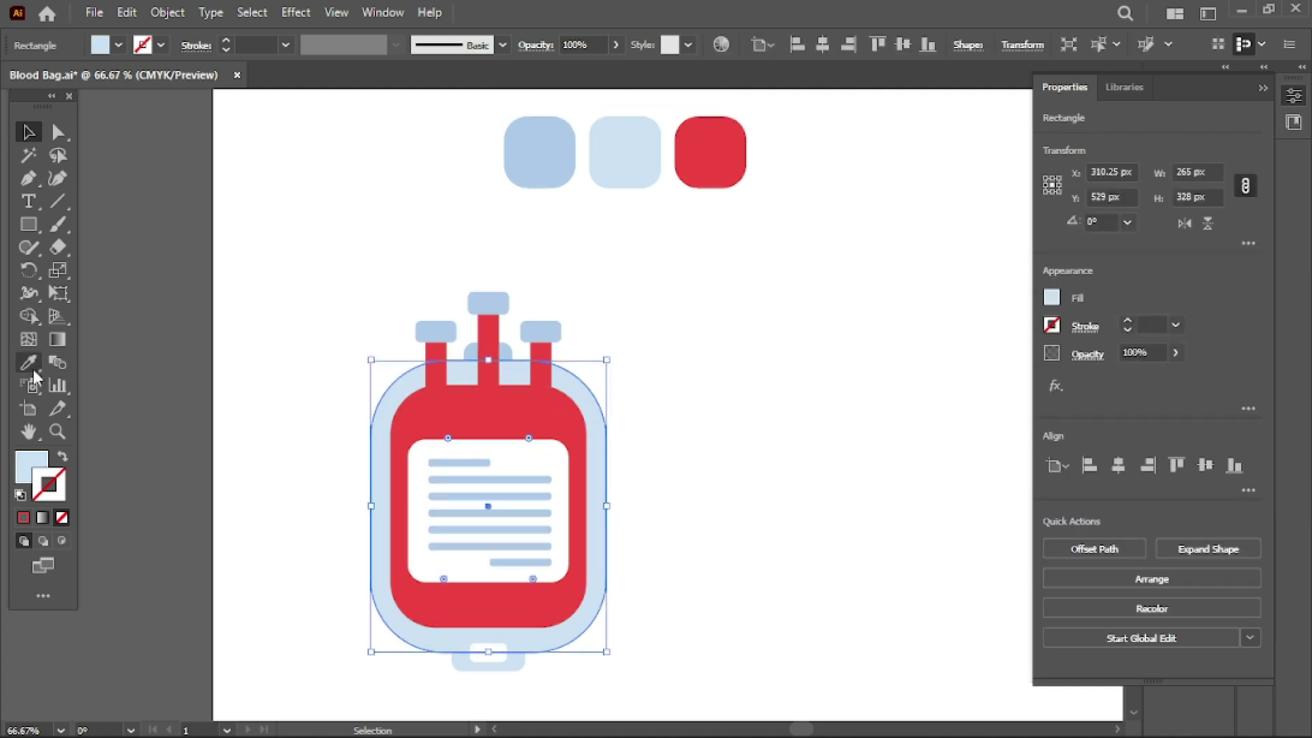
pyautogui.click(30, 176)
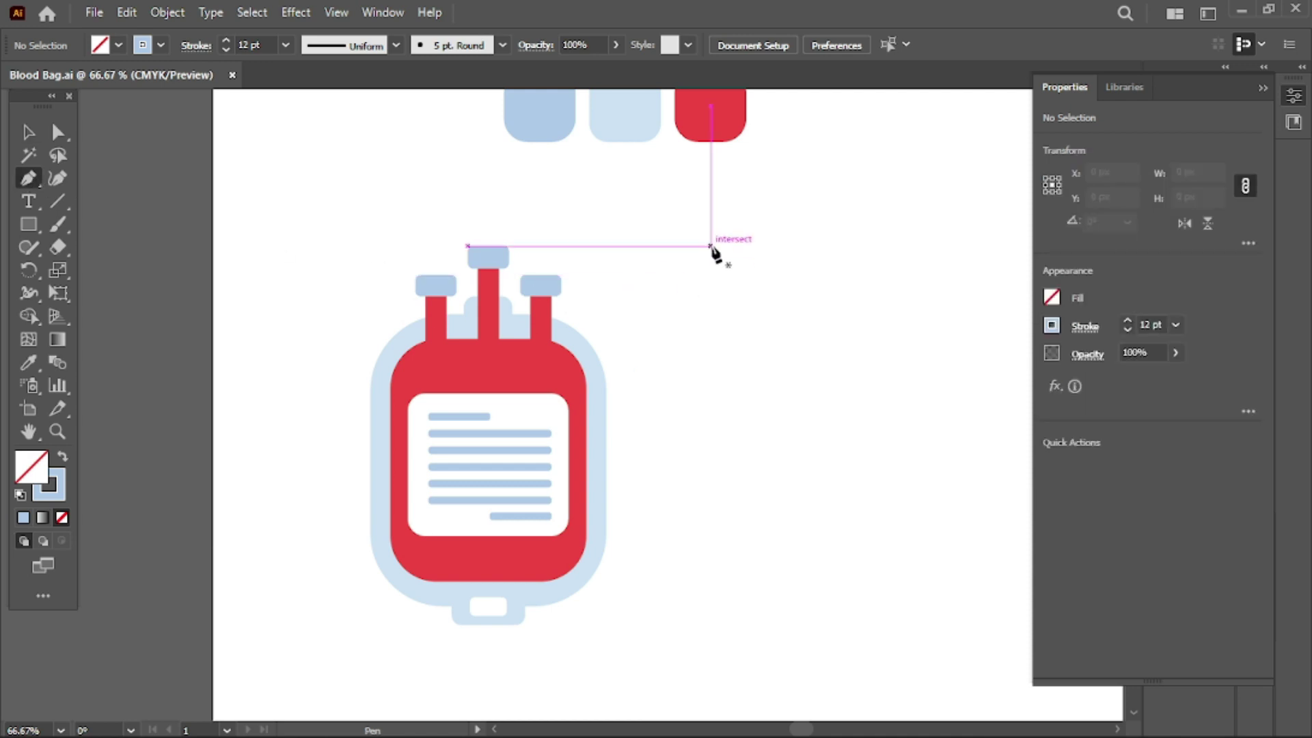
pyautogui.click(711, 300)
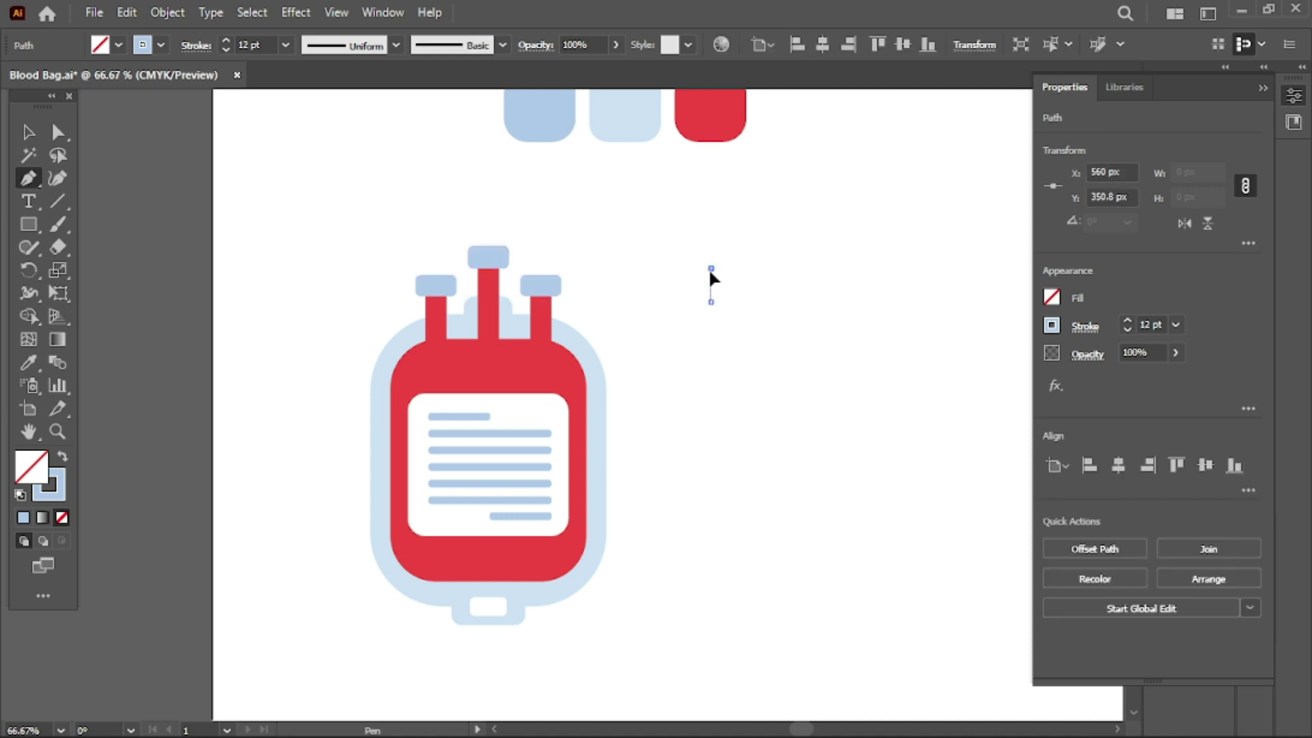
pyautogui.click(710, 268)
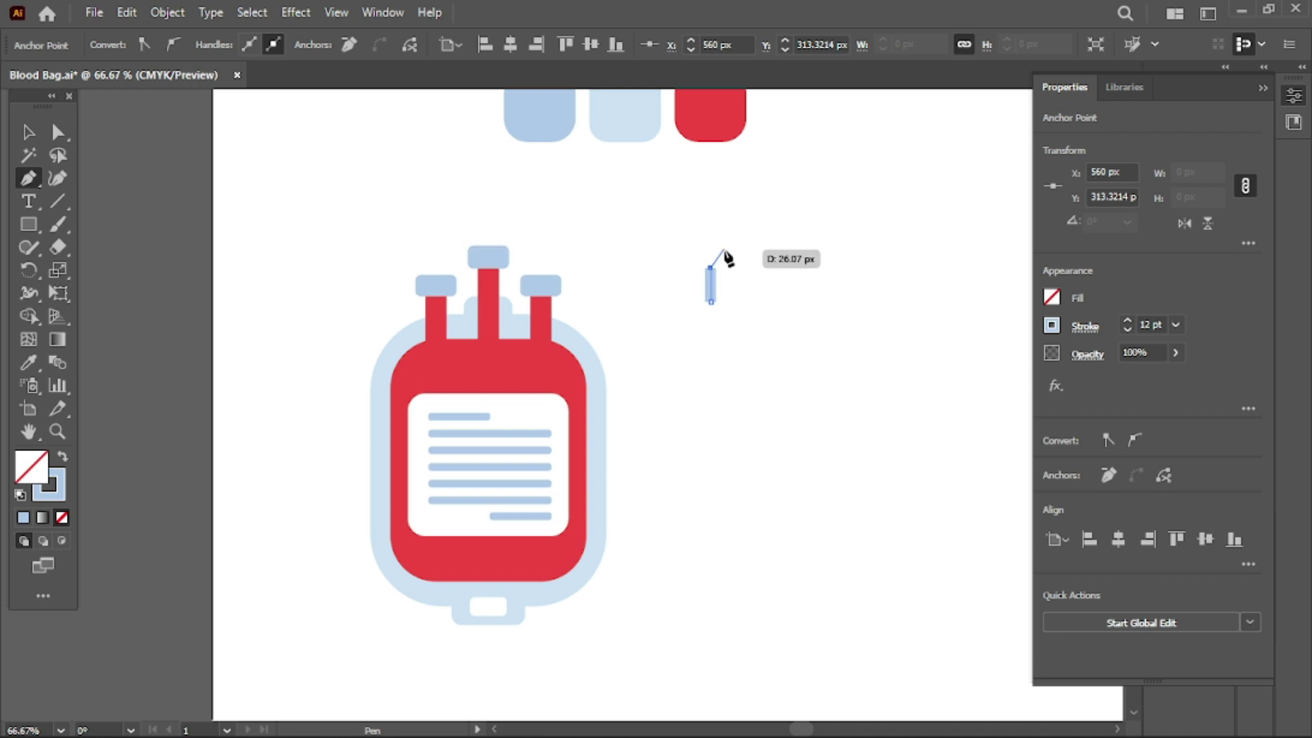
pyautogui.click(742, 245)
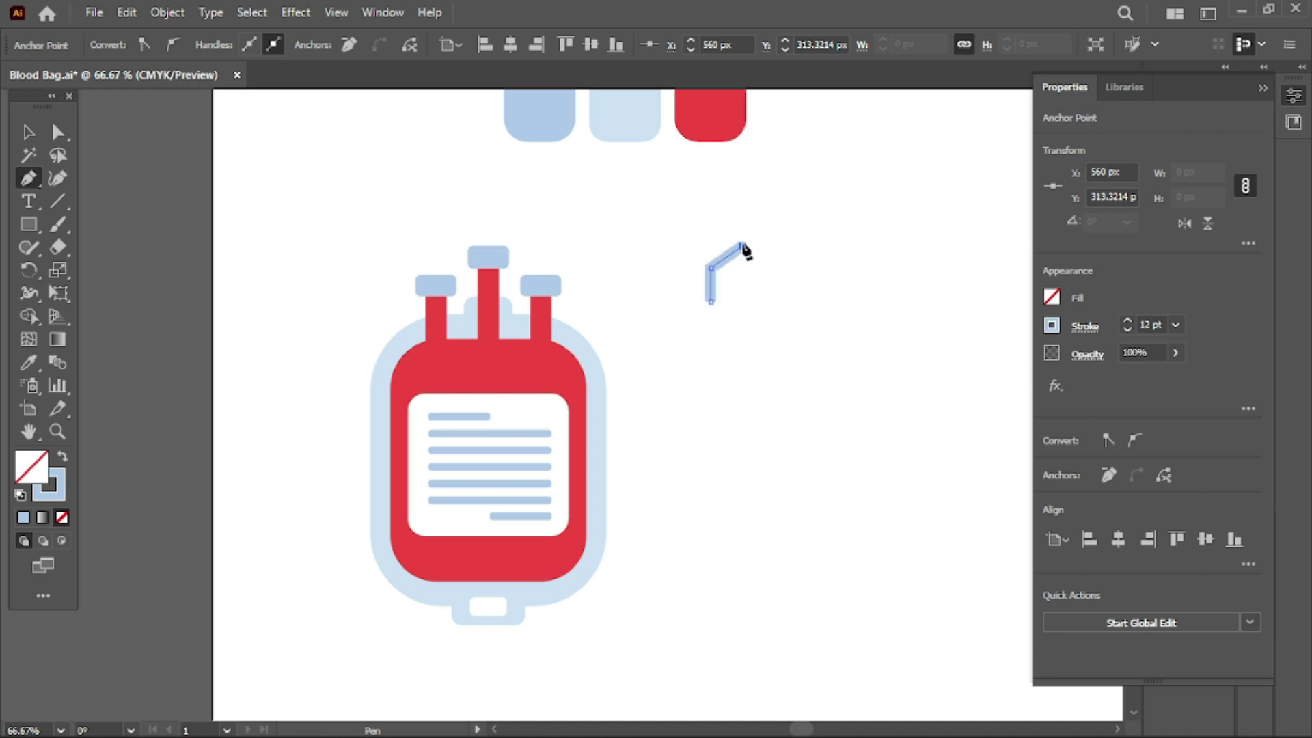
pyautogui.click(823, 246)
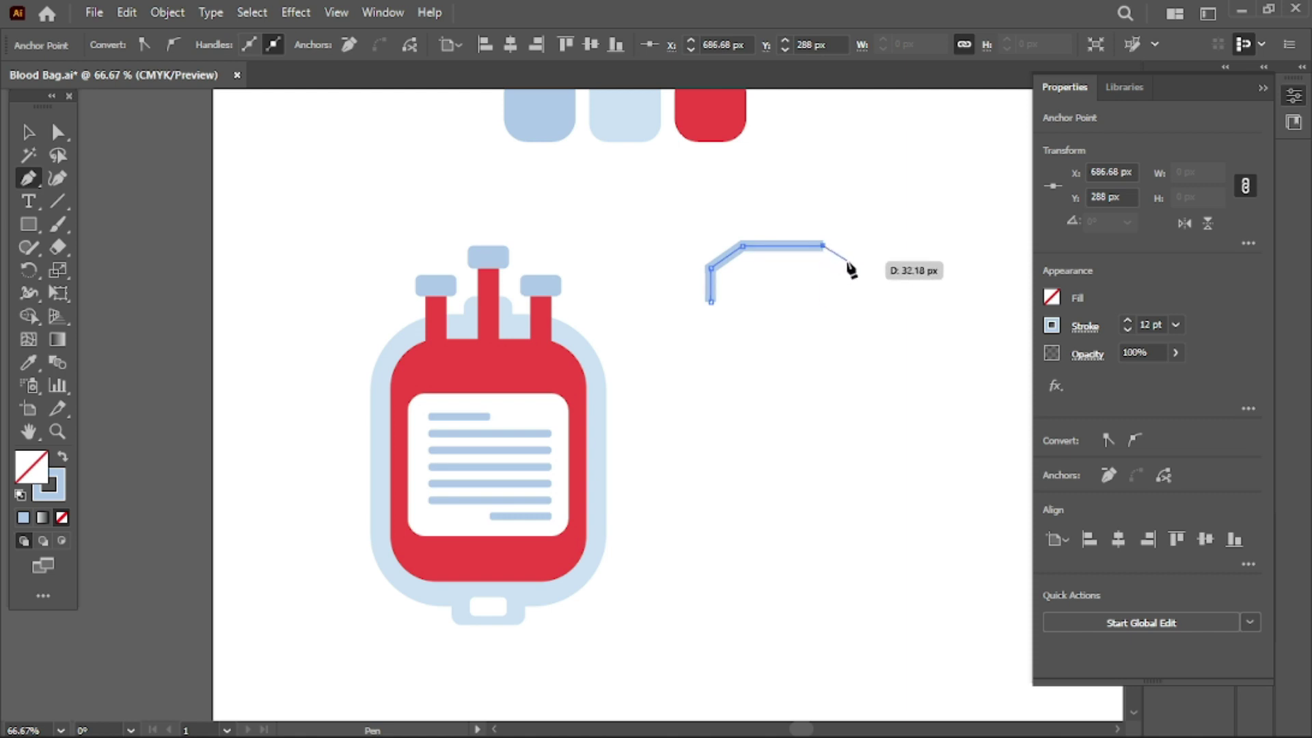
pyautogui.click(847, 260)
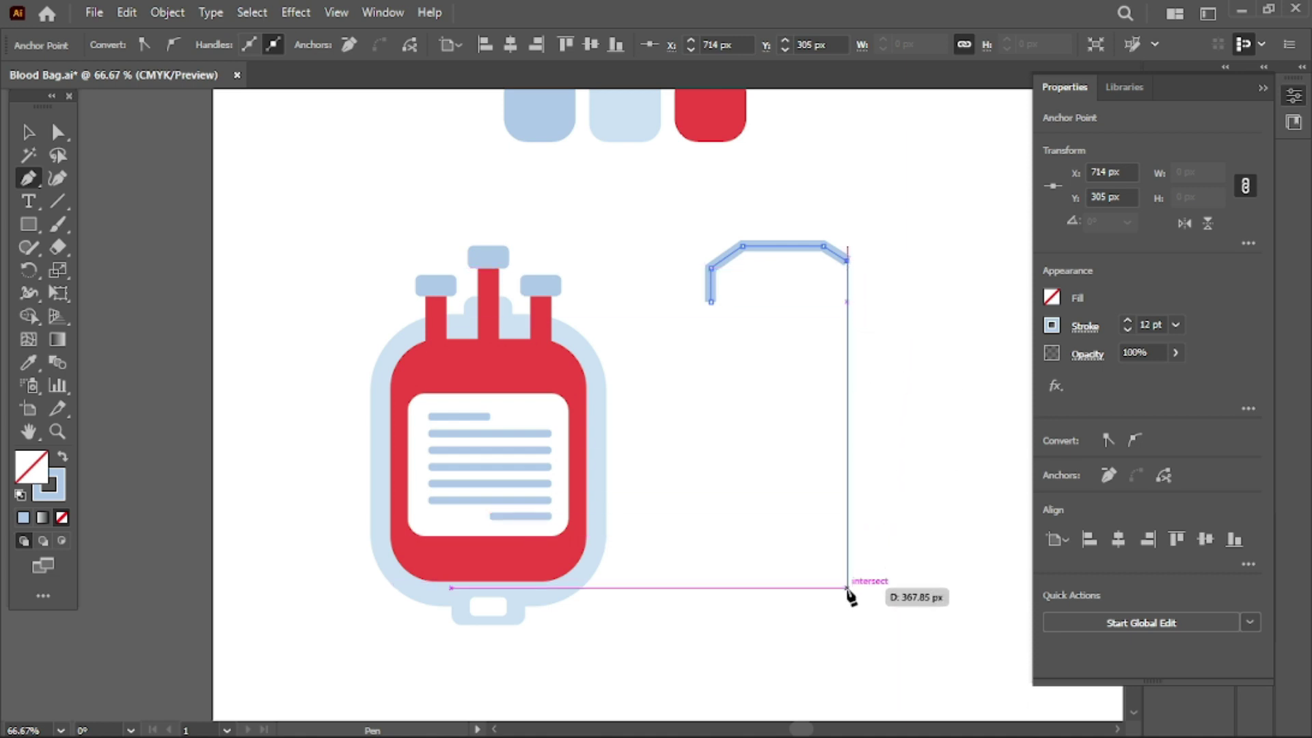
# - Finish the tube down past the bag, along the bottom, back up to a short hooked end, and select it
pyautogui.click(848, 588)
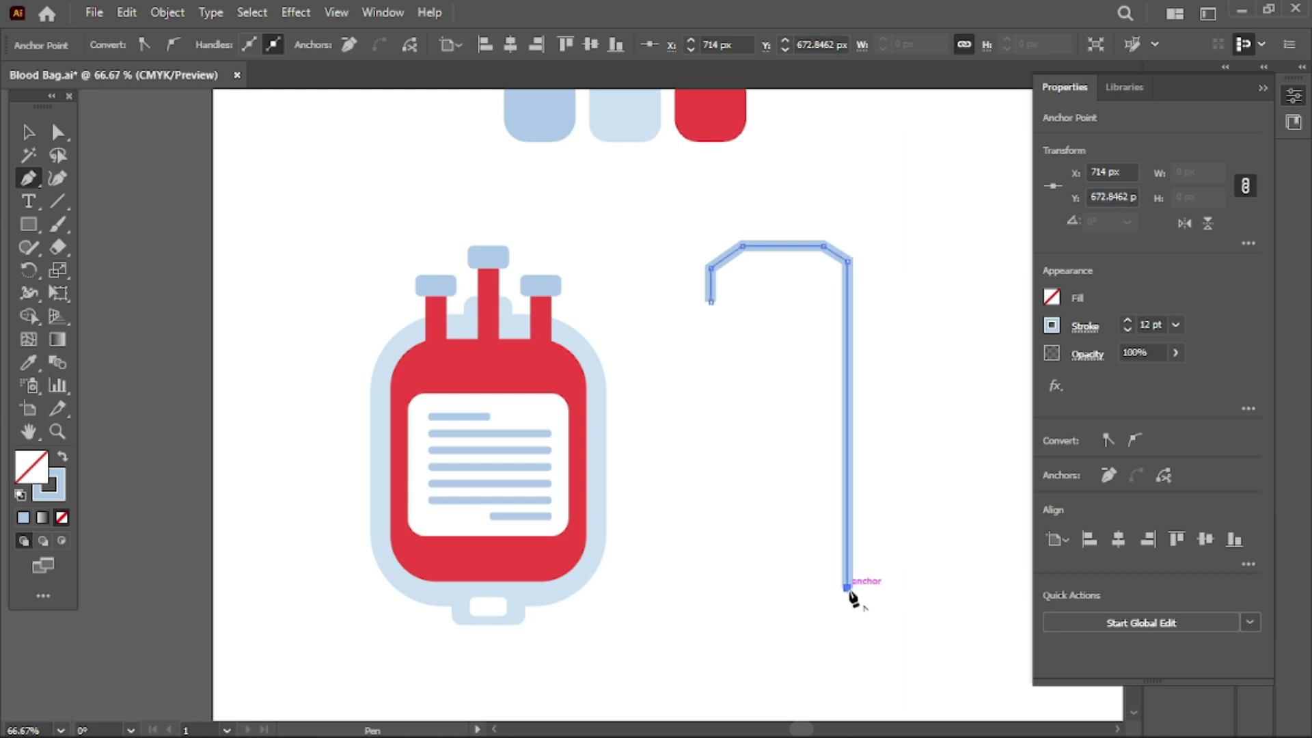
pyautogui.click(863, 596)
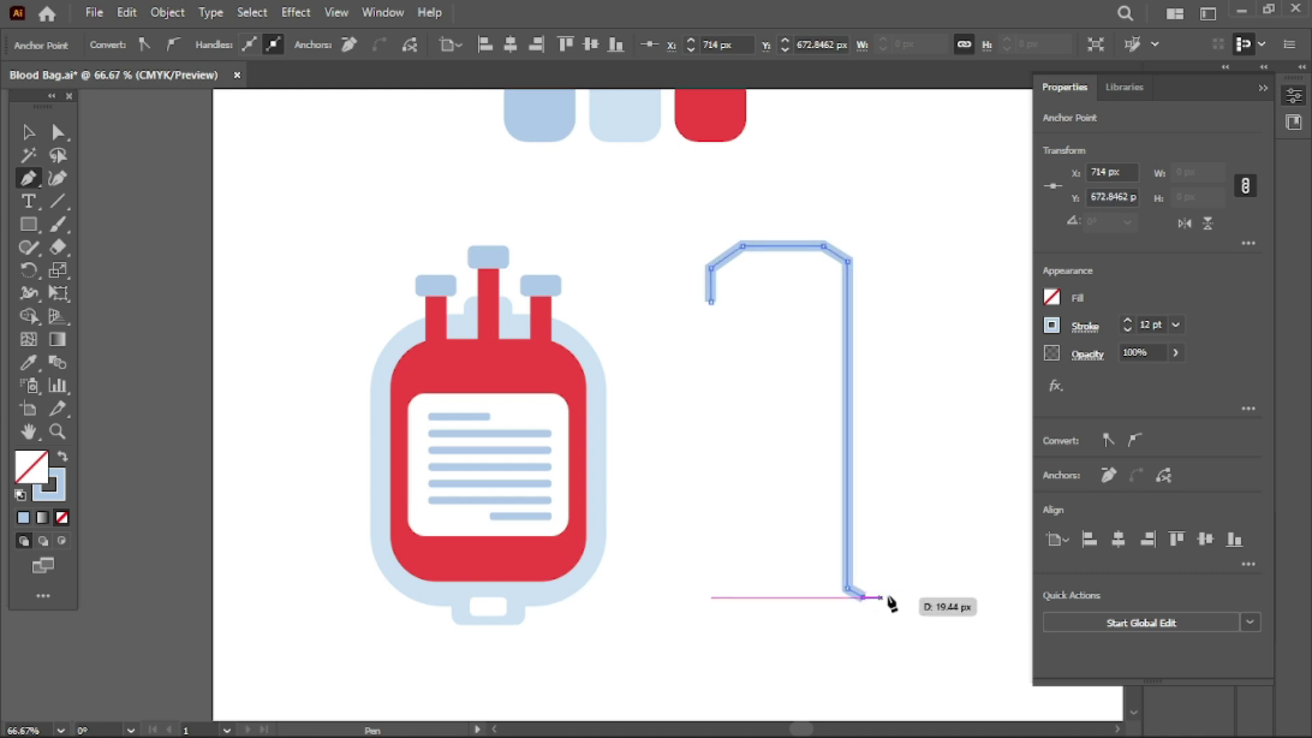
pyautogui.click(923, 598)
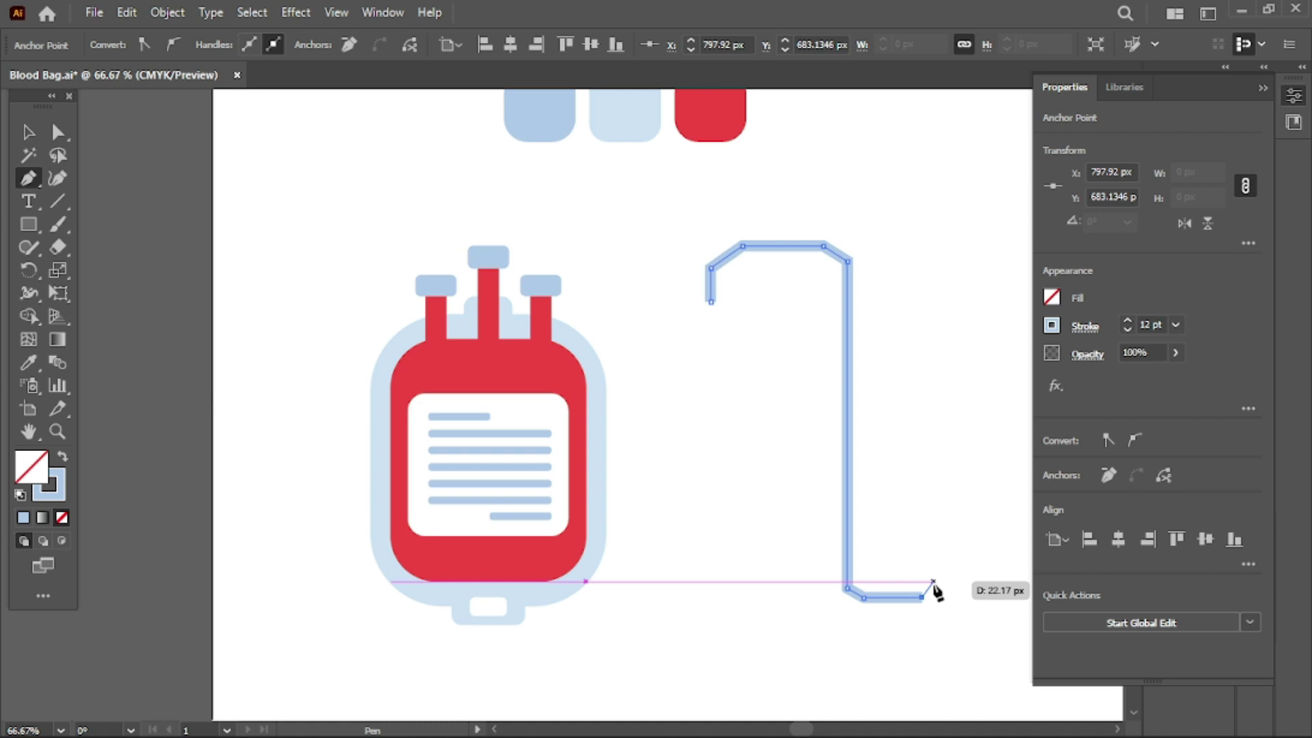
pyautogui.click(935, 588)
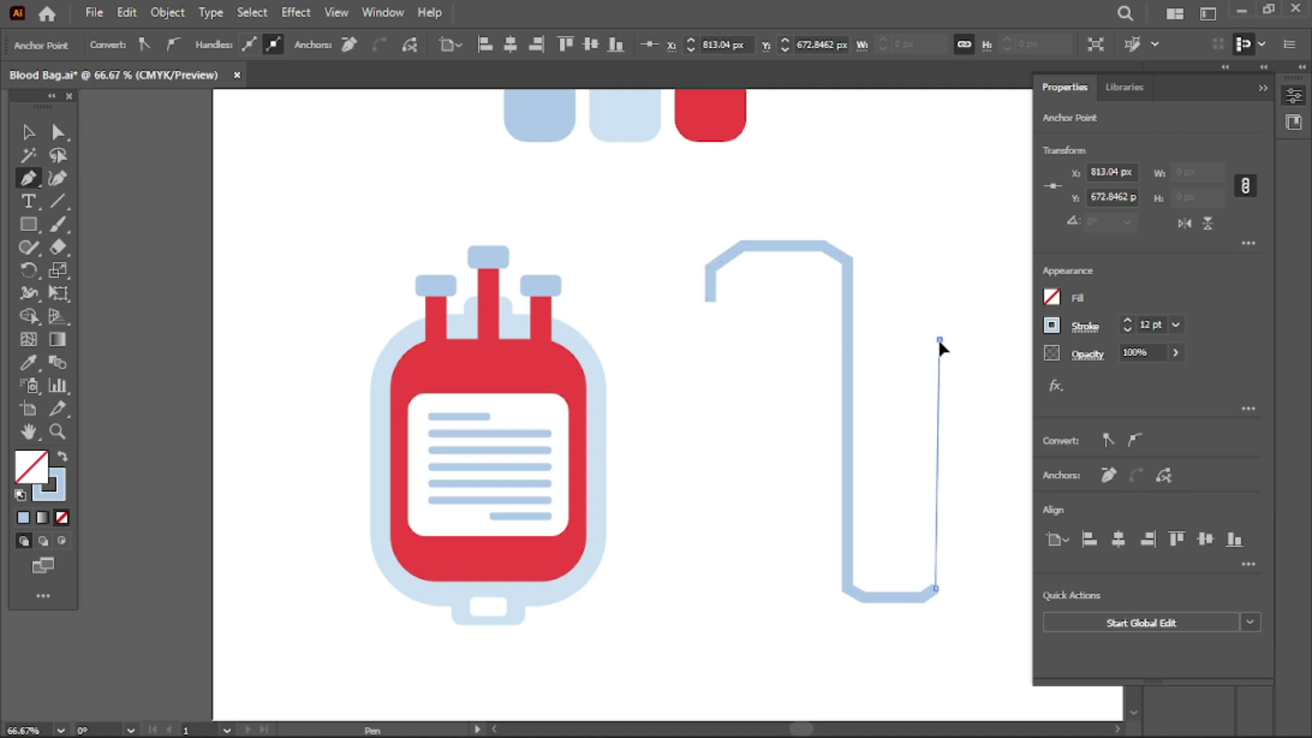
pyautogui.click(939, 339)
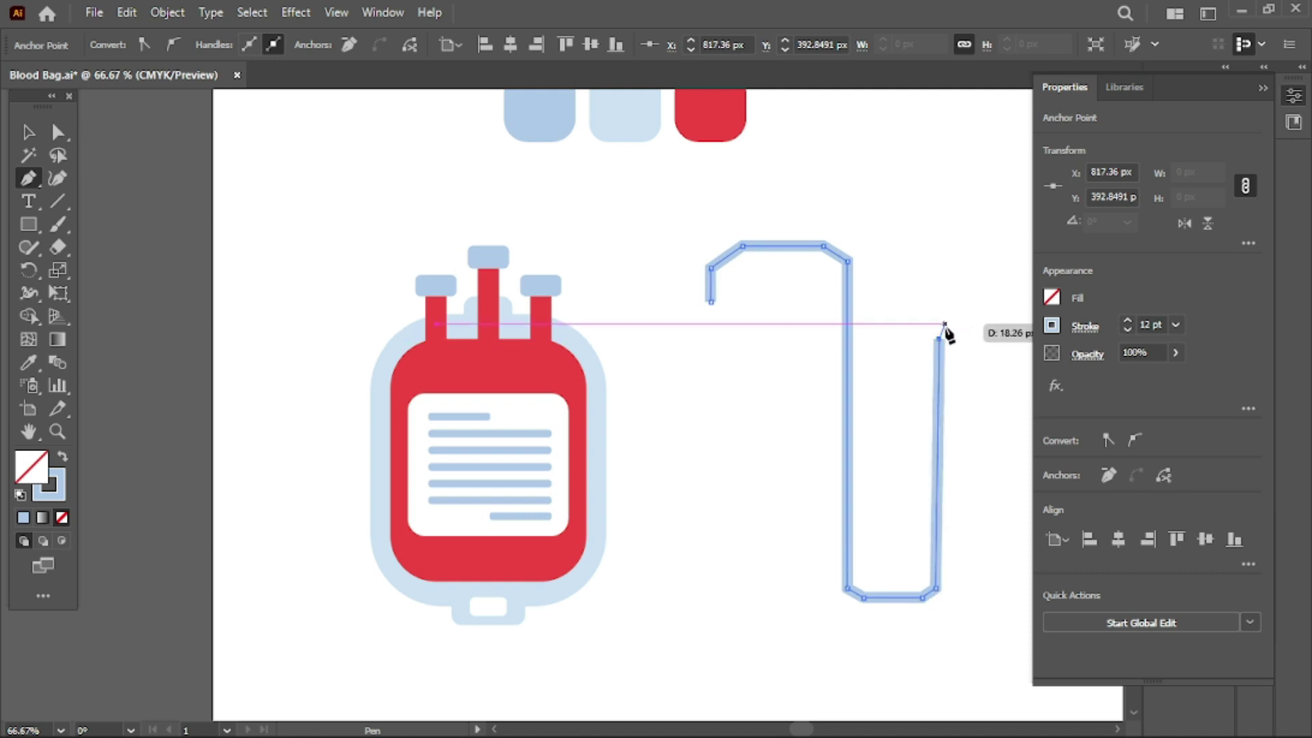
pyautogui.click(949, 332)
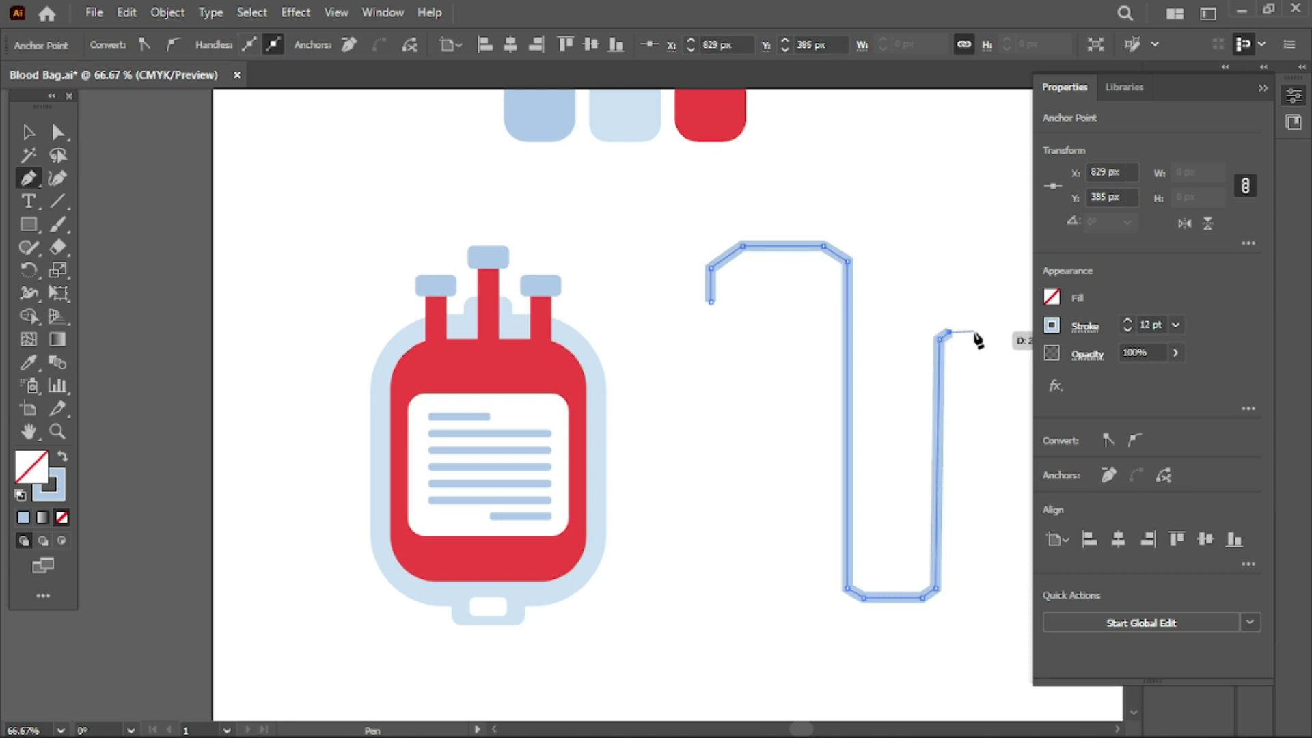
pyautogui.click(974, 332)
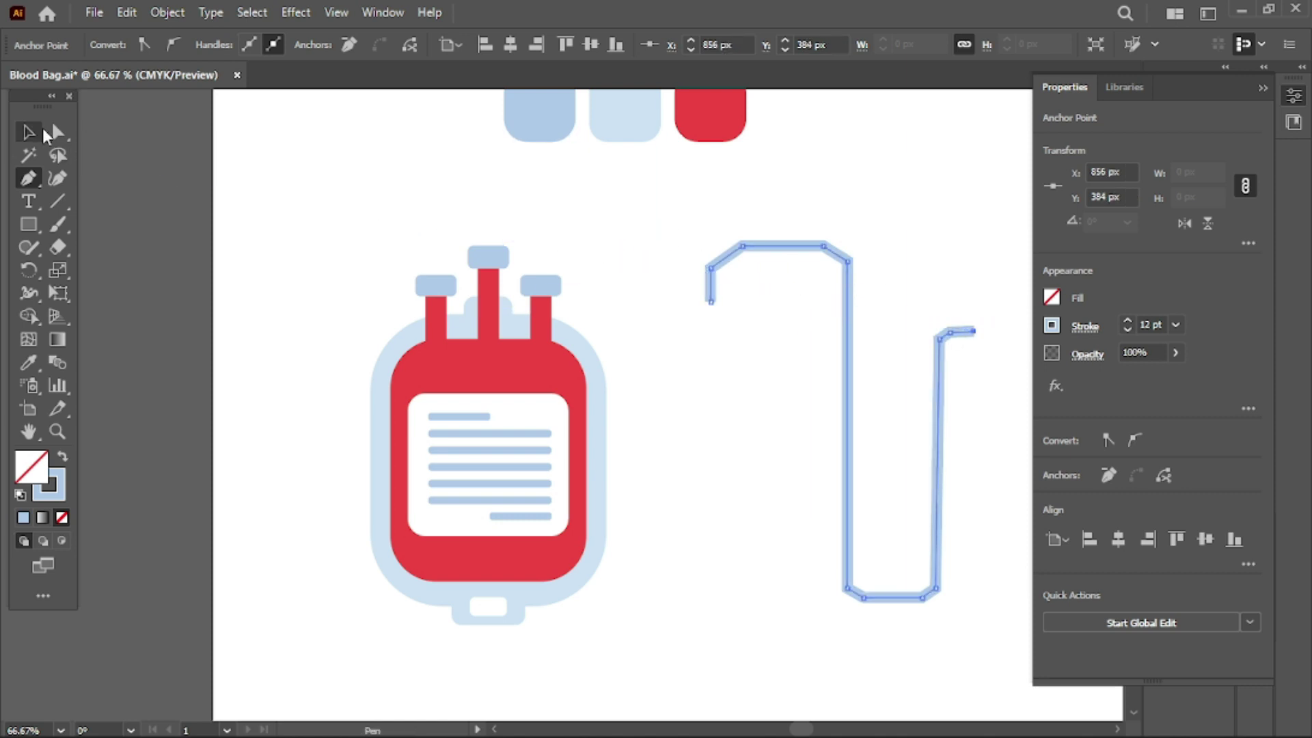
pyautogui.click(44, 134)
pyautogui.moveTo(649, 199); pyautogui.dragTo(957, 612)
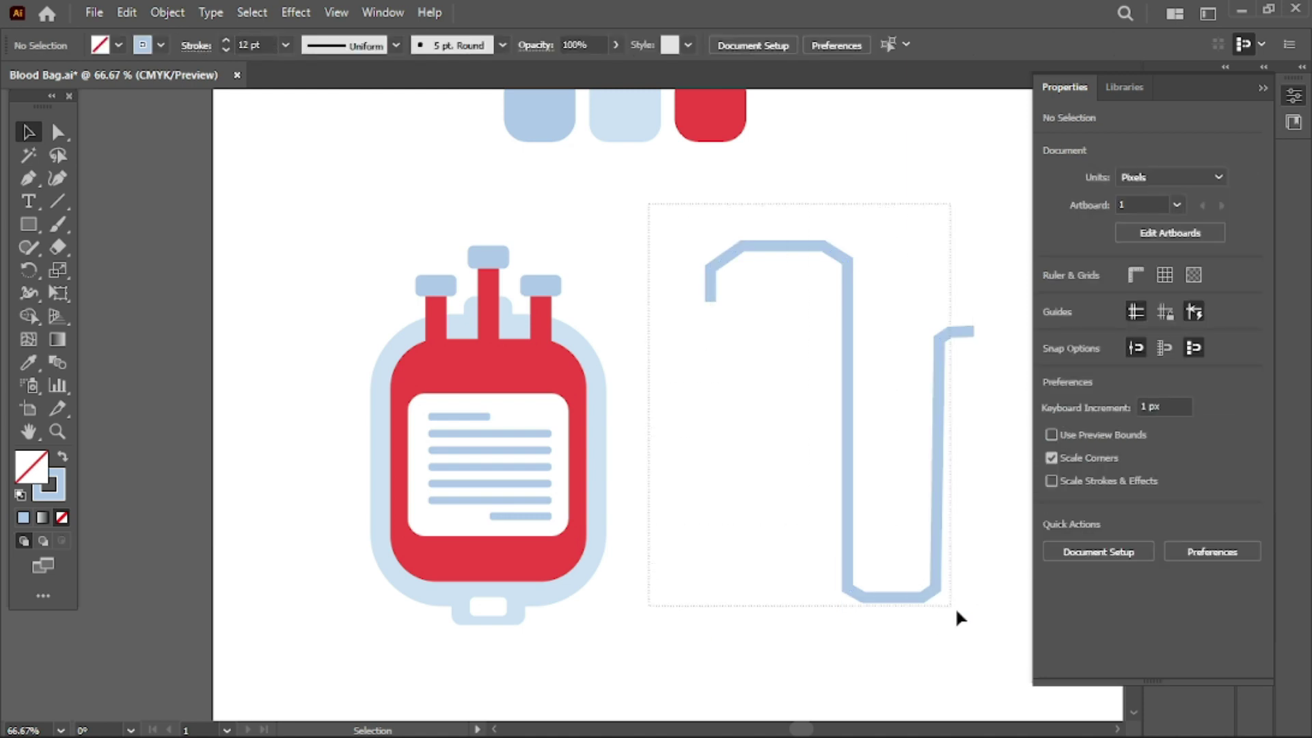
# - Apply a Round Corners effect with radius 2 to the tube path
pyautogui.click(296, 12)
pyautogui.moveTo(322, 229)
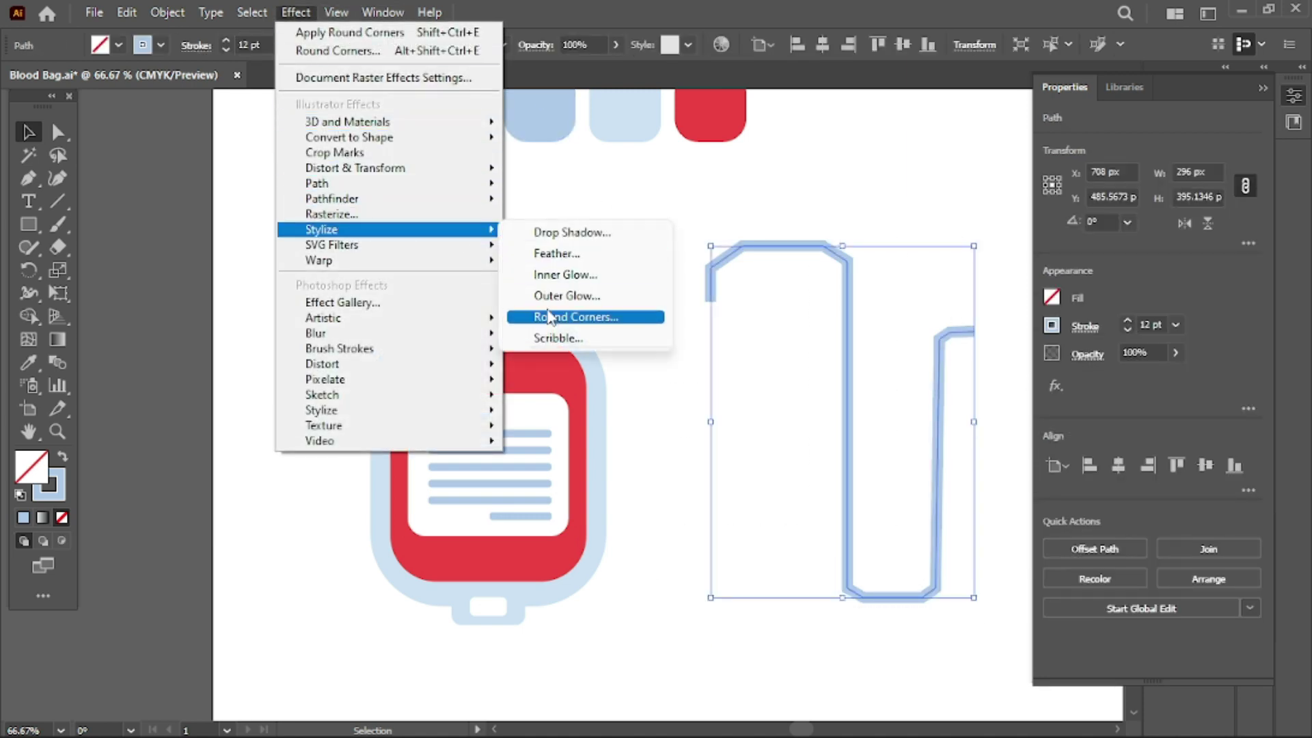
pyautogui.click(550, 317)
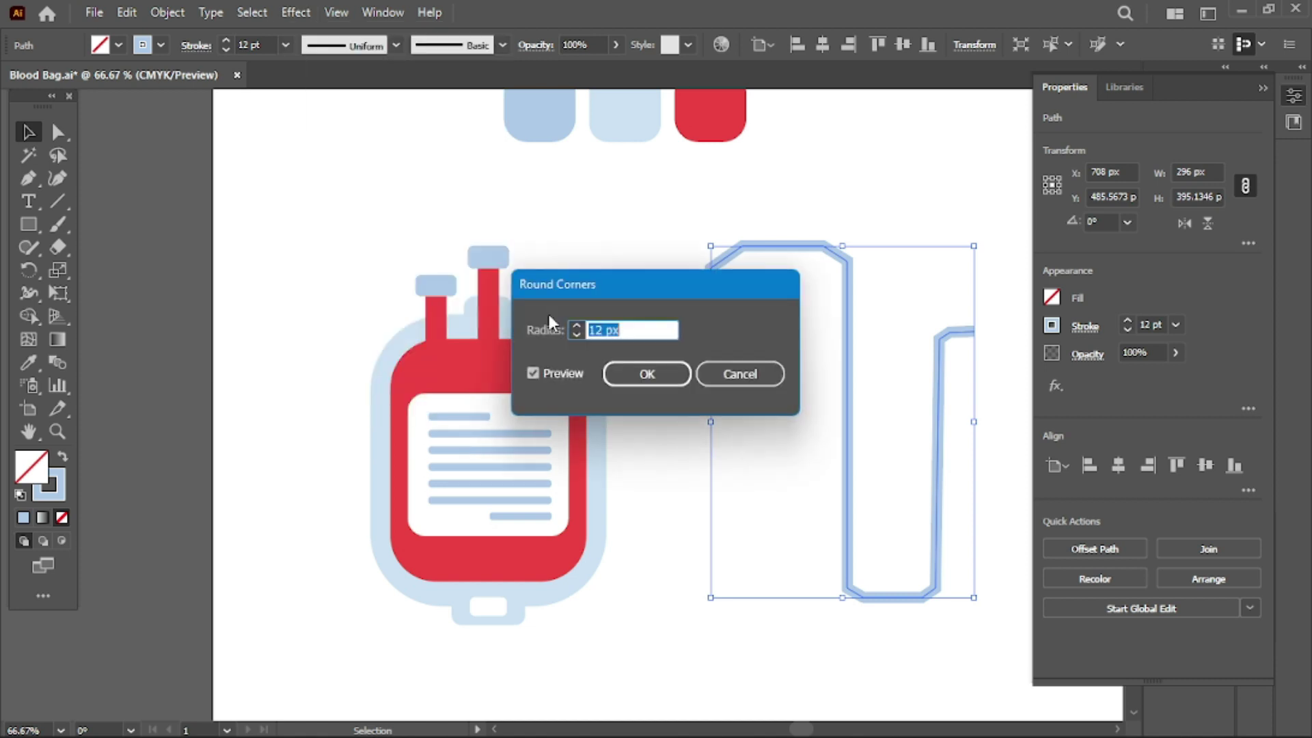
pyautogui.doubleClick(600, 331)
pyautogui.write('2')
pyautogui.click(626, 372)
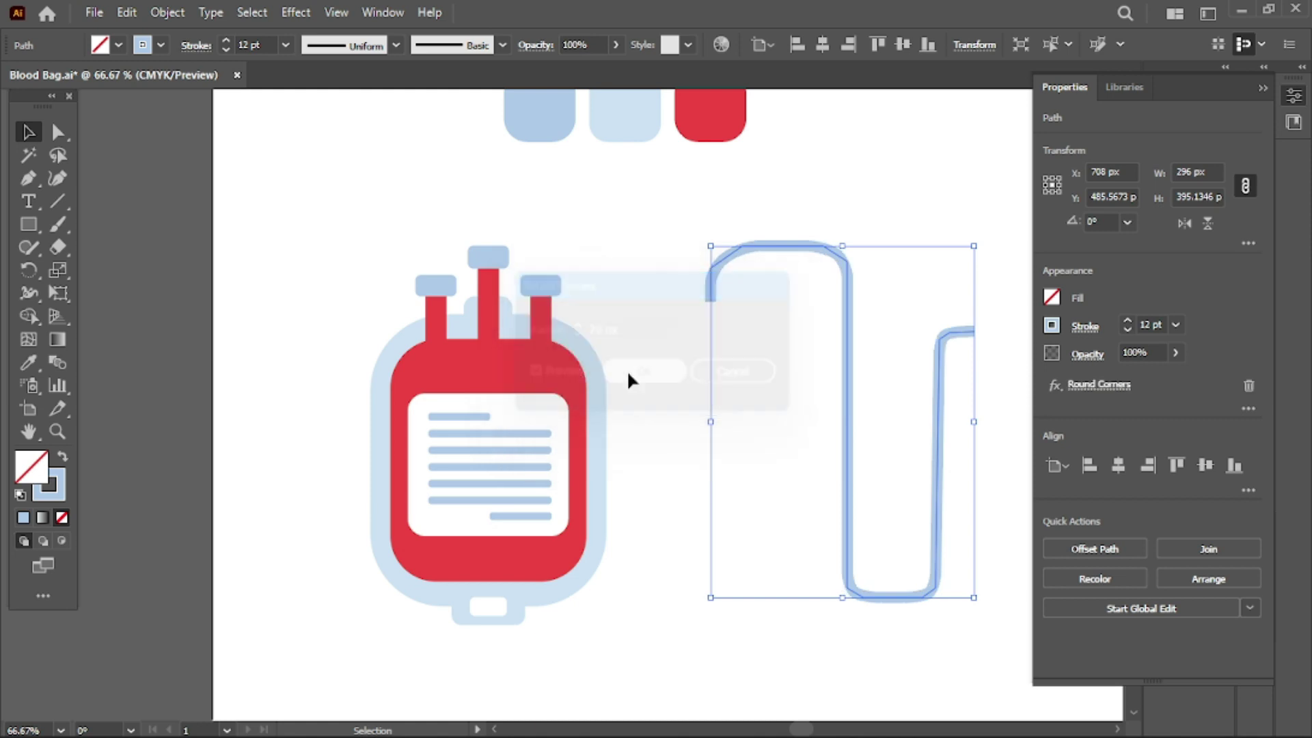
pyautogui.click(656, 167)
# - Move the tube onto the bag's middle cap and stretch it taller and to 323 px wide
pyautogui.moveTo(645, 228); pyautogui.dragTo(941, 633)
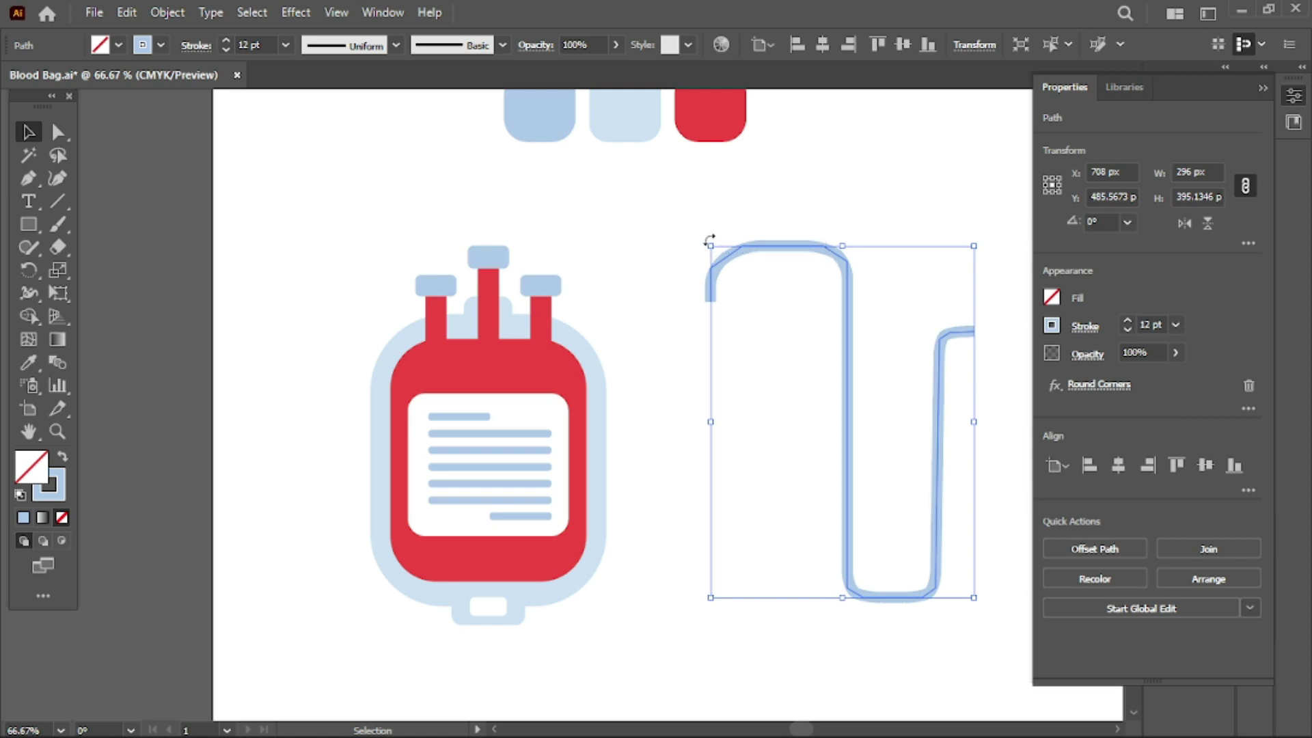
pyautogui.moveTo(728, 255); pyautogui.dragTo(515, 213)
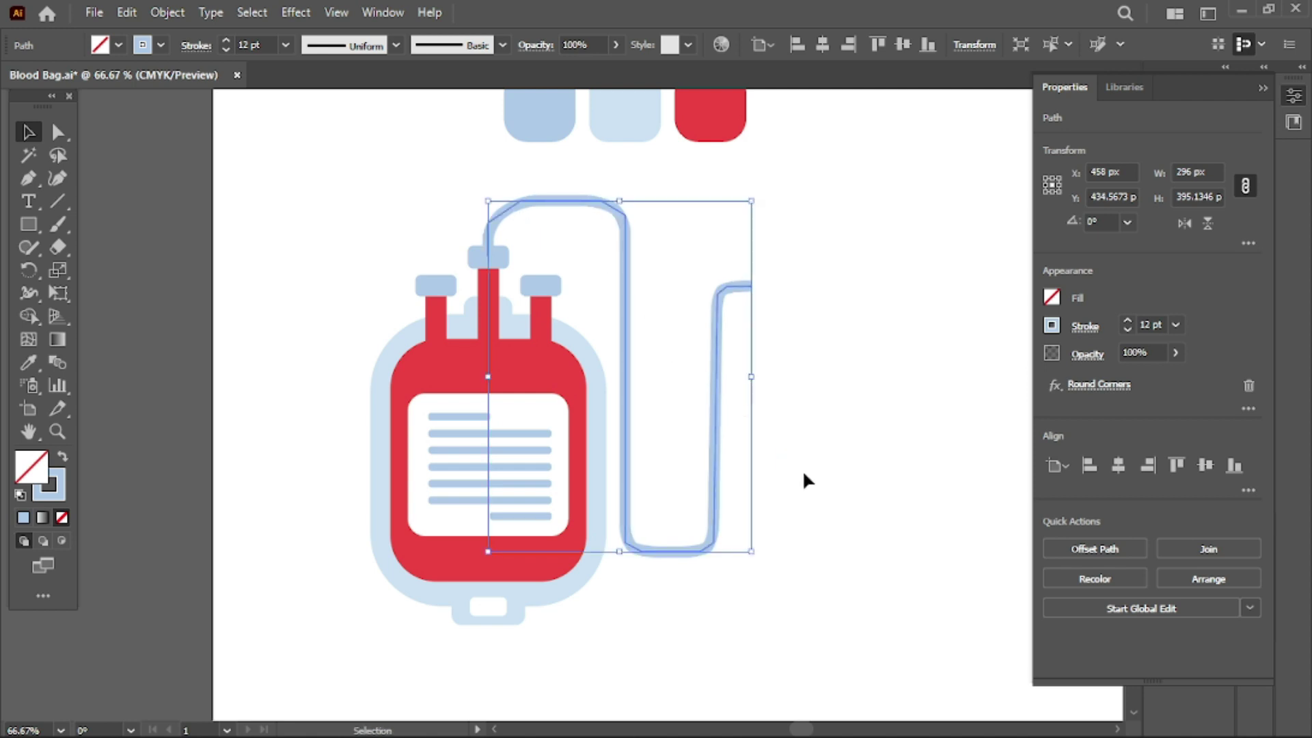
pyautogui.click(867, 565)
pyautogui.moveTo(682, 560)
pyautogui.mouseDown()
pyautogui.moveTo(621, 584)
pyautogui.moveTo(621, 602)
pyautogui.mouseUp()
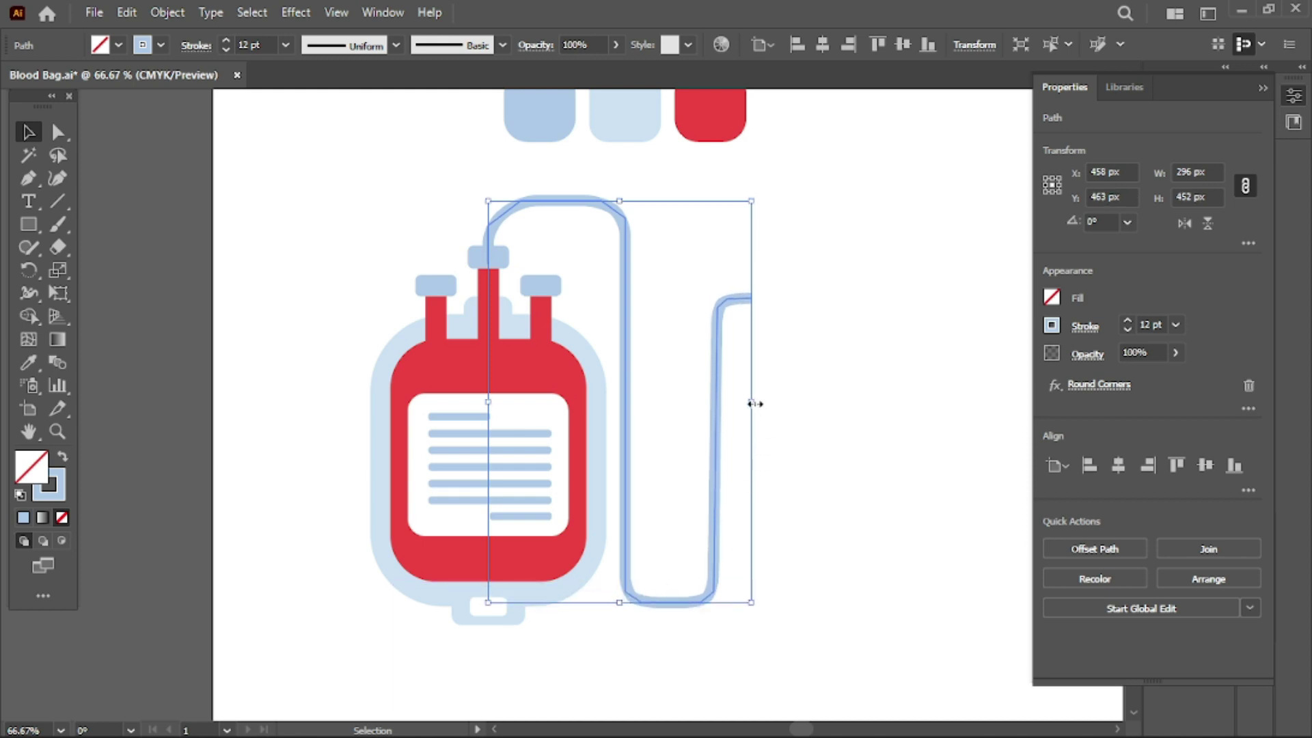
pyautogui.moveTo(752, 404); pyautogui.dragTo(775, 404)
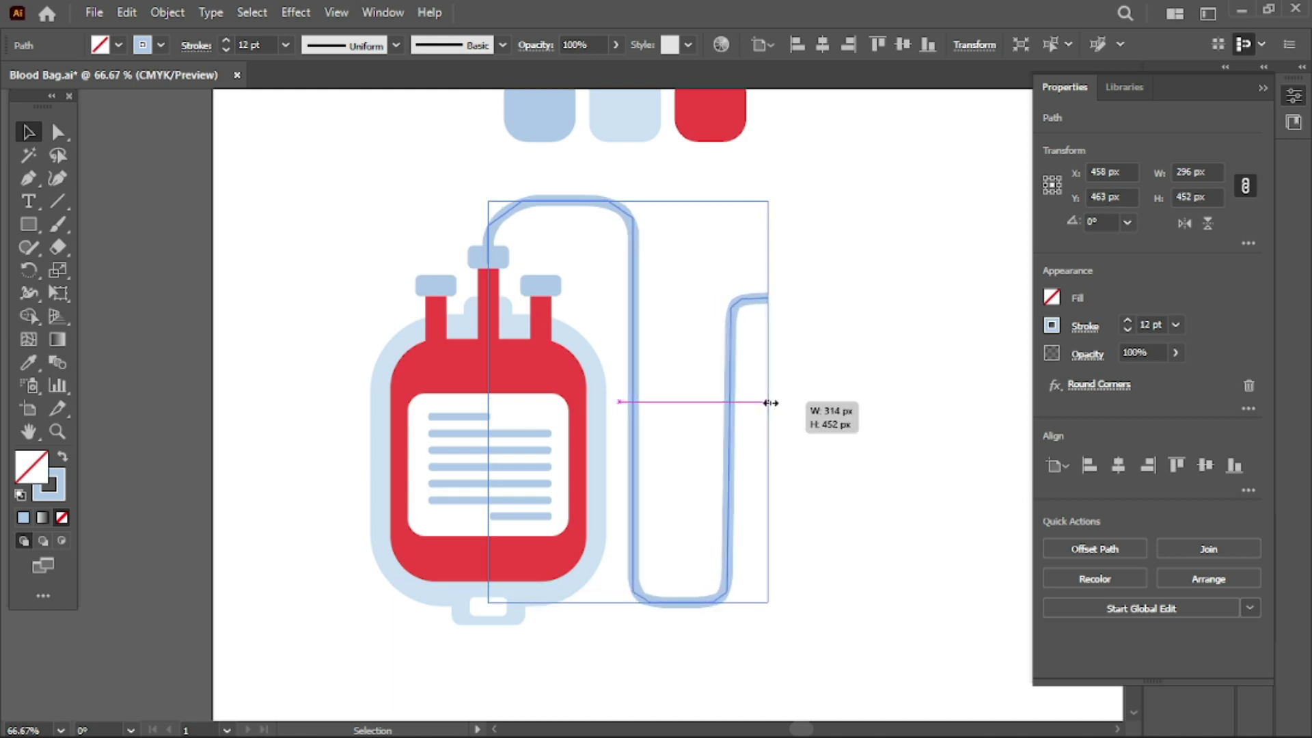
pyautogui.click(872, 435)
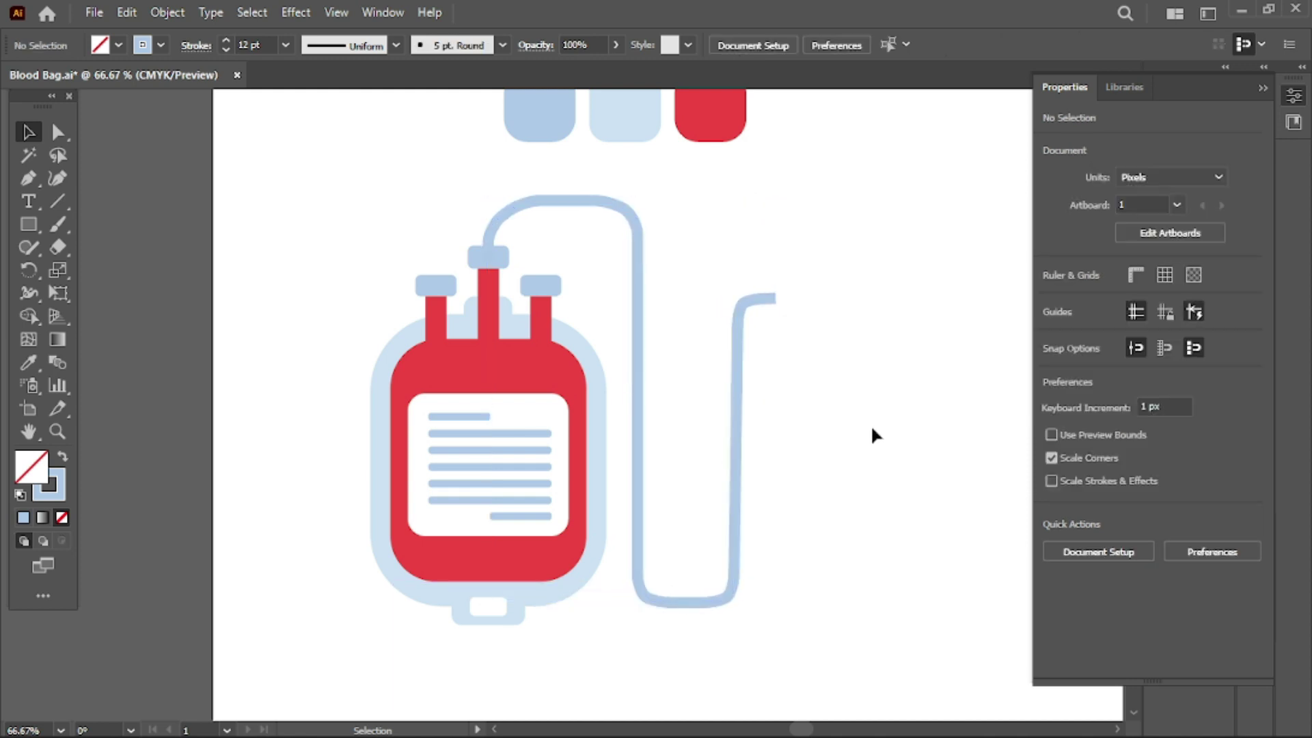
# - Try a 14 pt stroke on the tube, then set it back to 12 pt
pyautogui.click(527, 205)
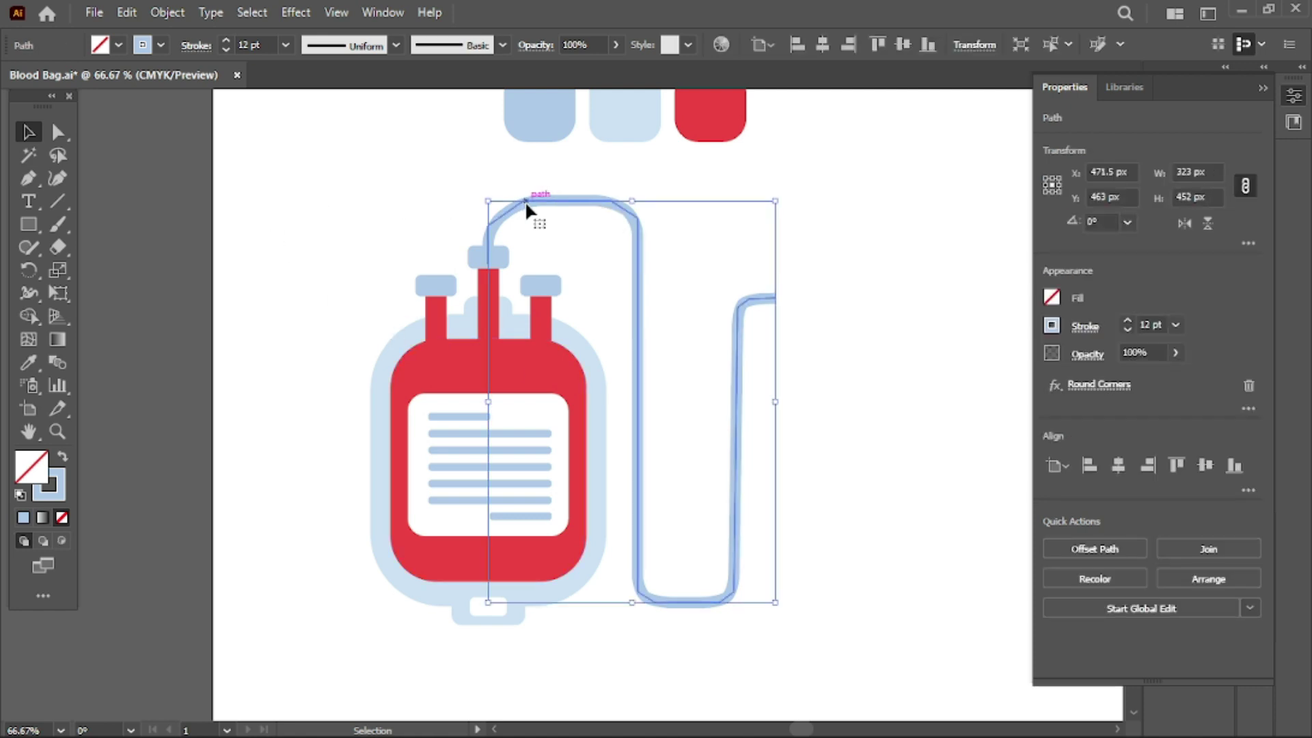
pyautogui.click(910, 329)
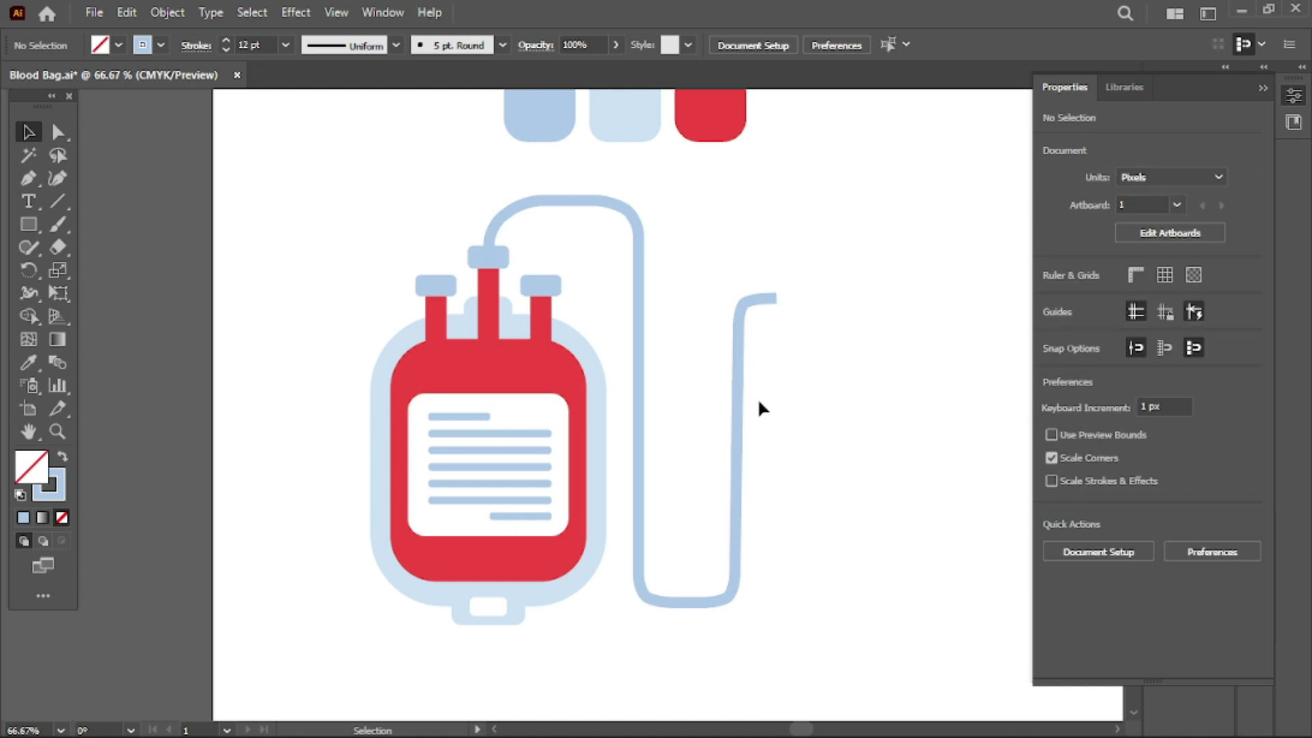
pyautogui.moveTo(717, 425); pyautogui.dragTo(719, 425)
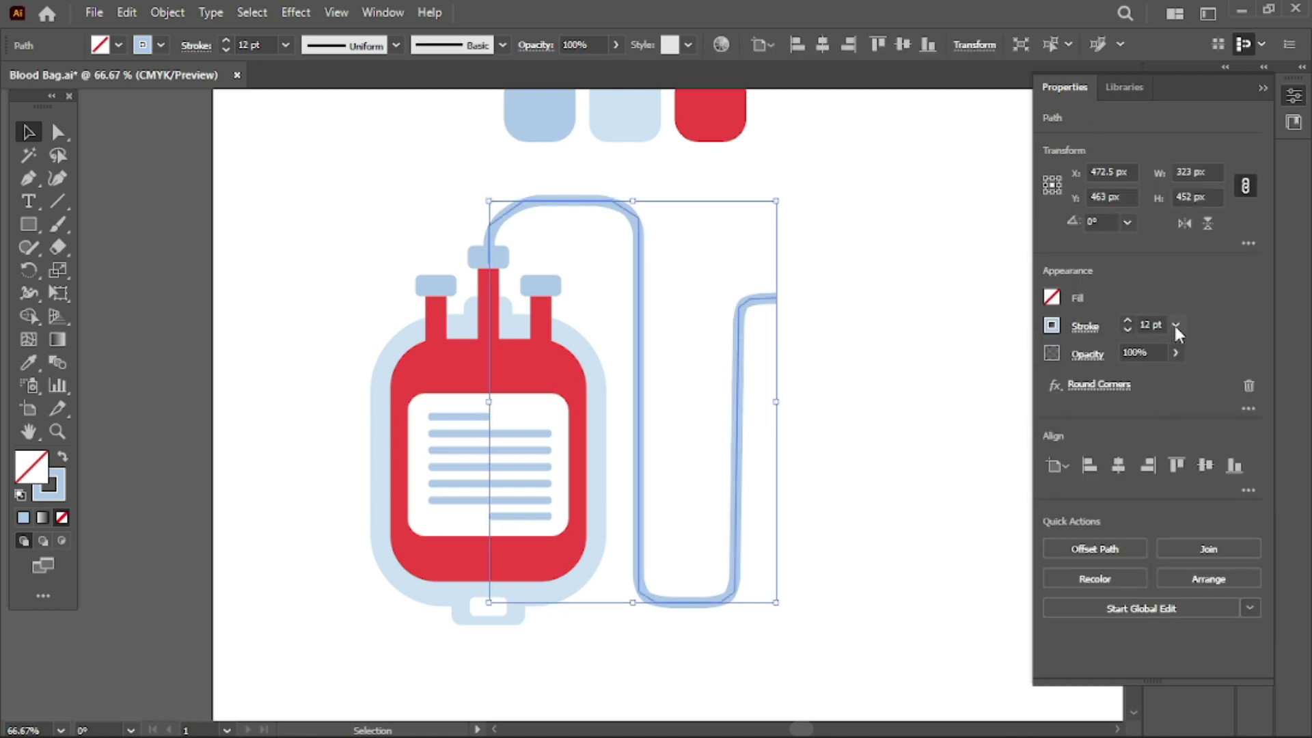
pyautogui.click(1176, 326)
pyautogui.click(1200, 581)
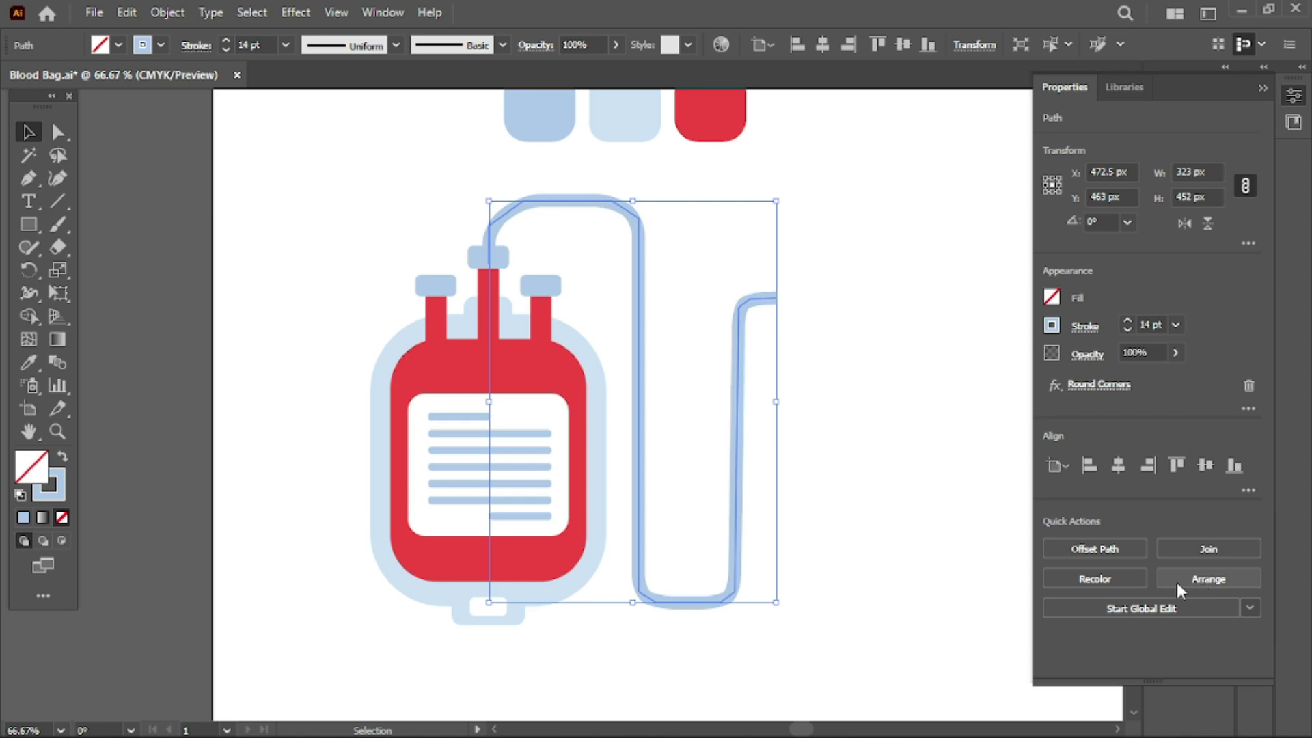
pyautogui.click(979, 482)
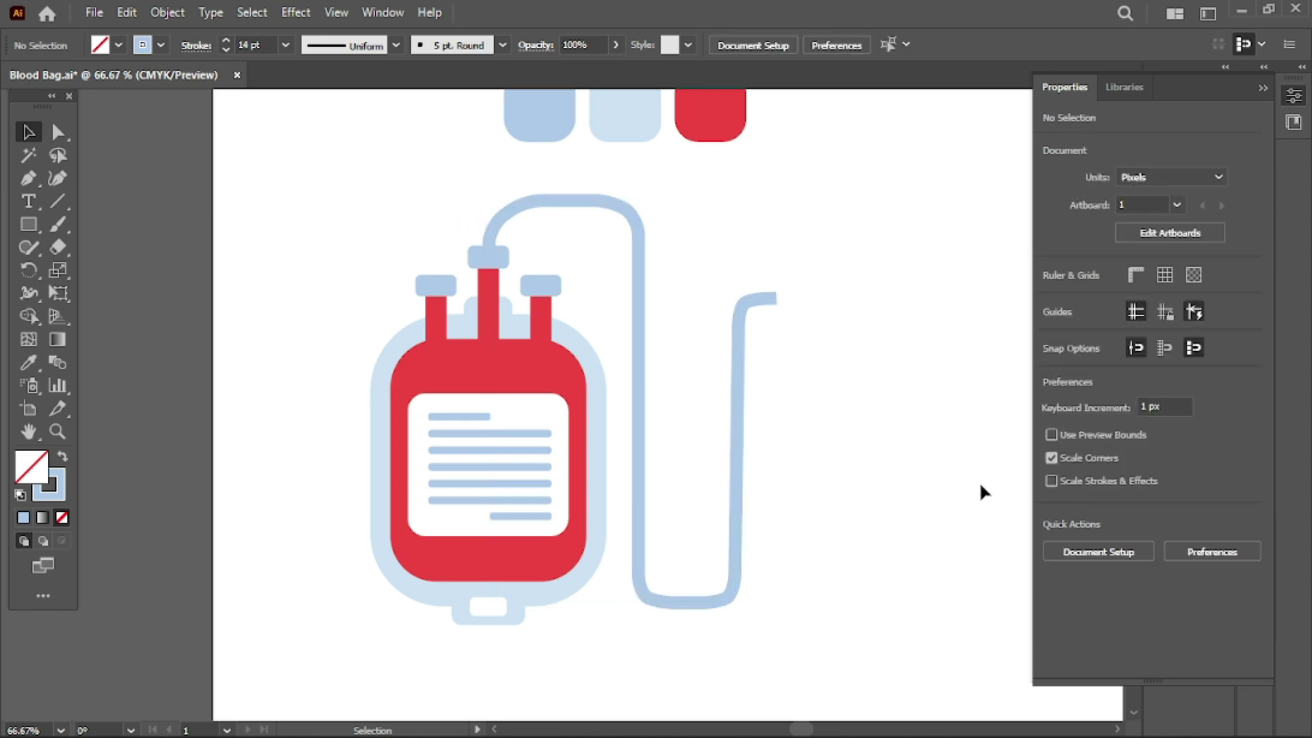
pyautogui.moveTo(725, 489); pyautogui.dragTo(726, 490)
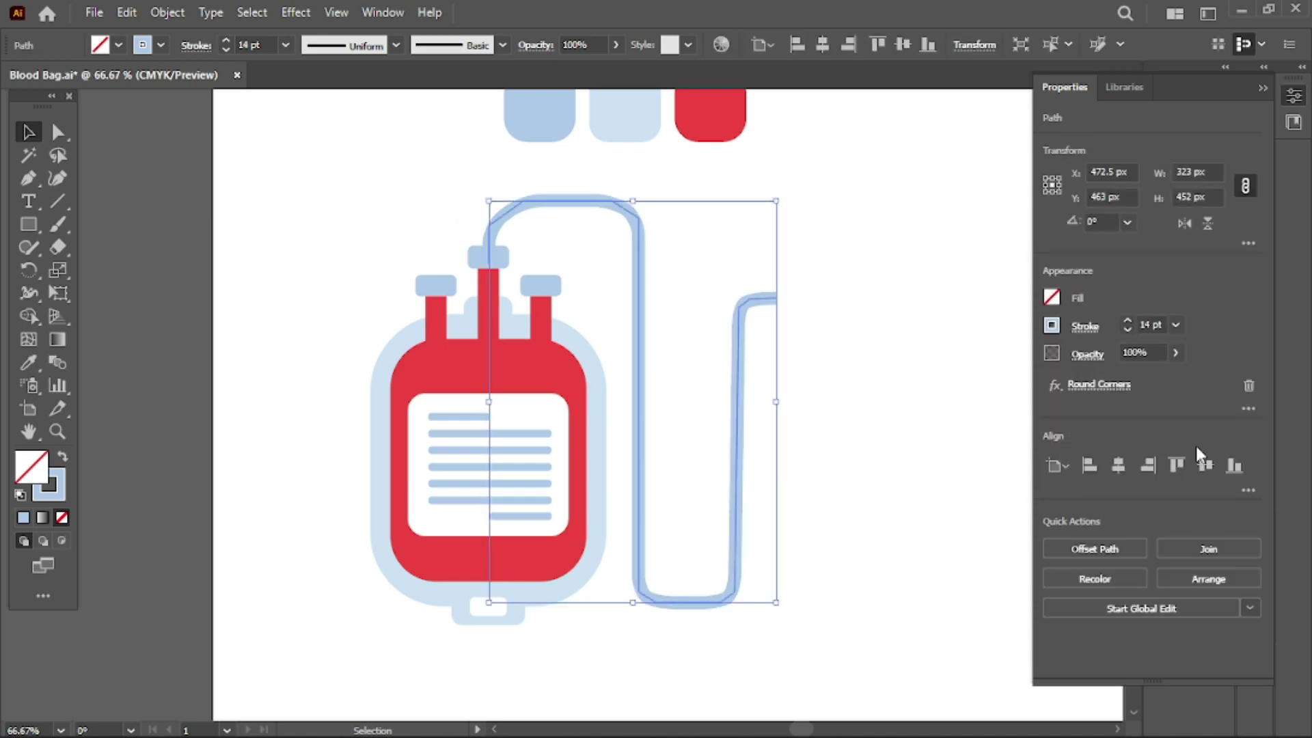
pyautogui.click(1178, 325)
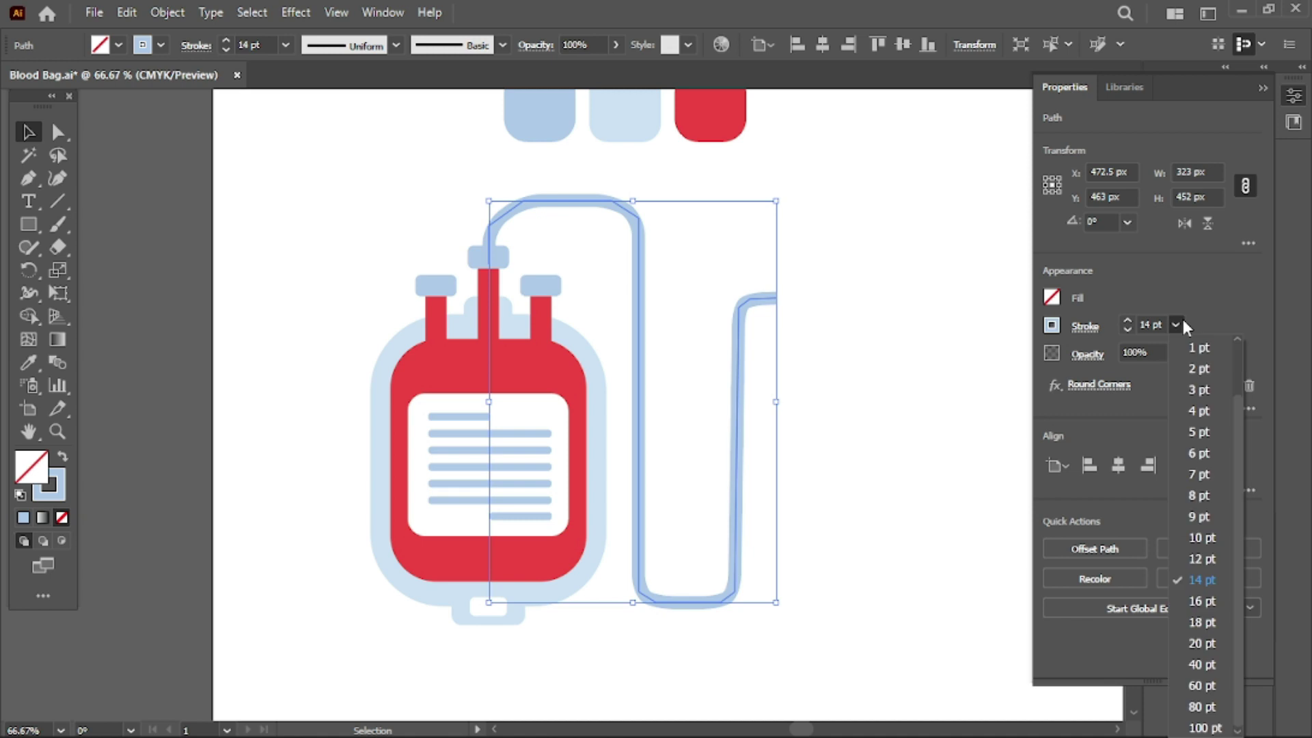
pyautogui.click(1203, 561)
pyautogui.click(885, 352)
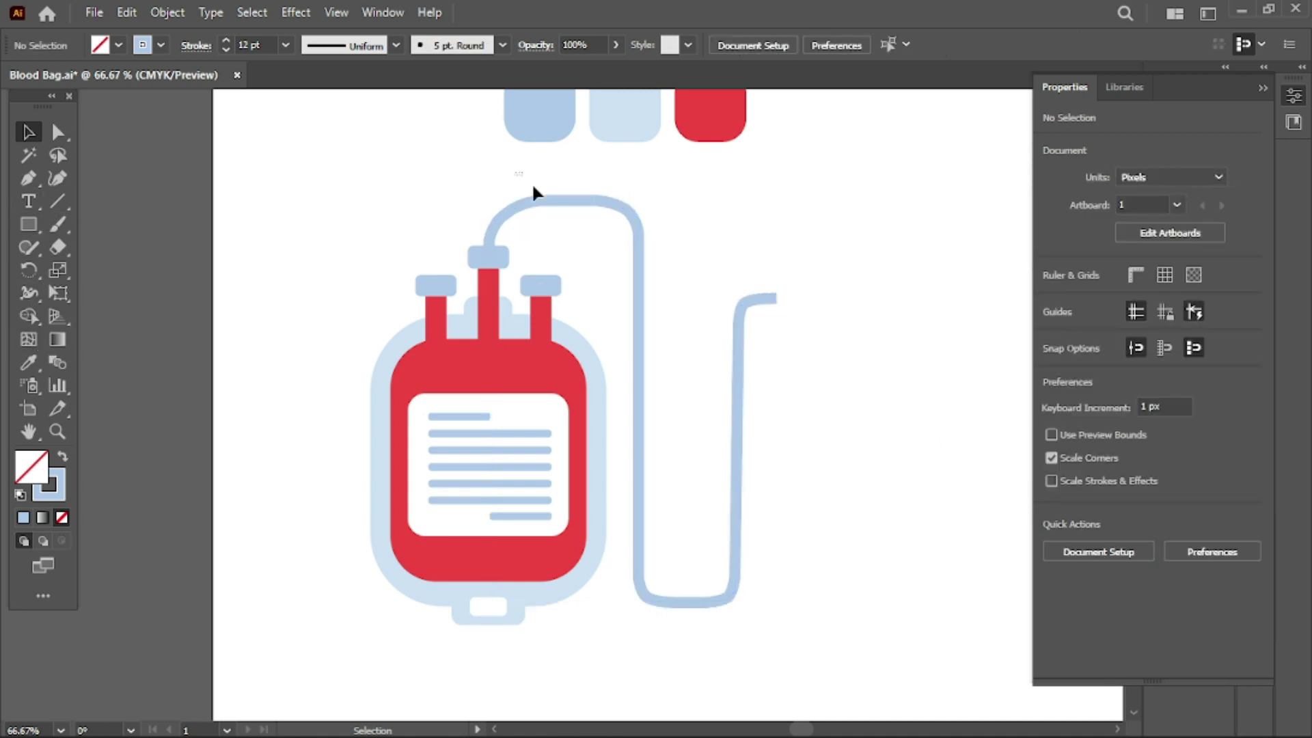
# - Sample the red swatch onto the tube with the Eyedropper, then undo it
pyautogui.moveTo(531, 182); pyautogui.dragTo(589, 234)
pyautogui.click(29, 364)
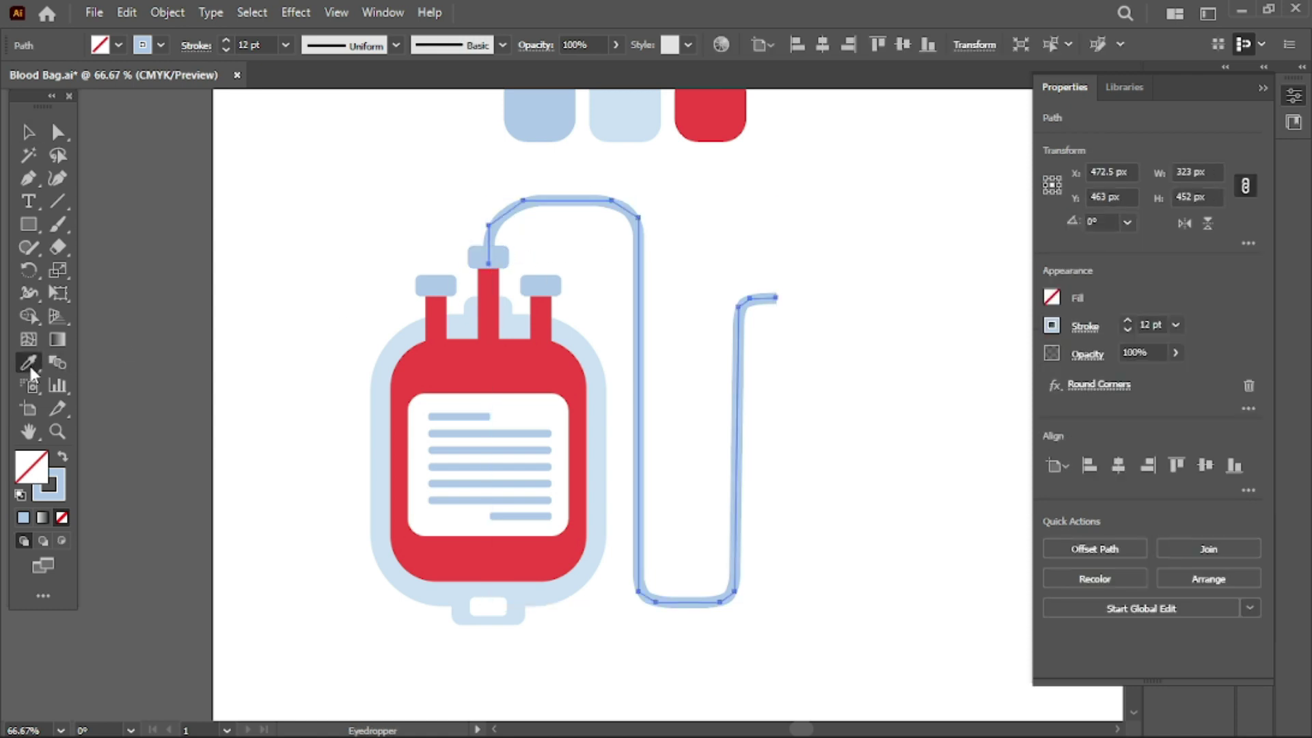
pyautogui.click(714, 131)
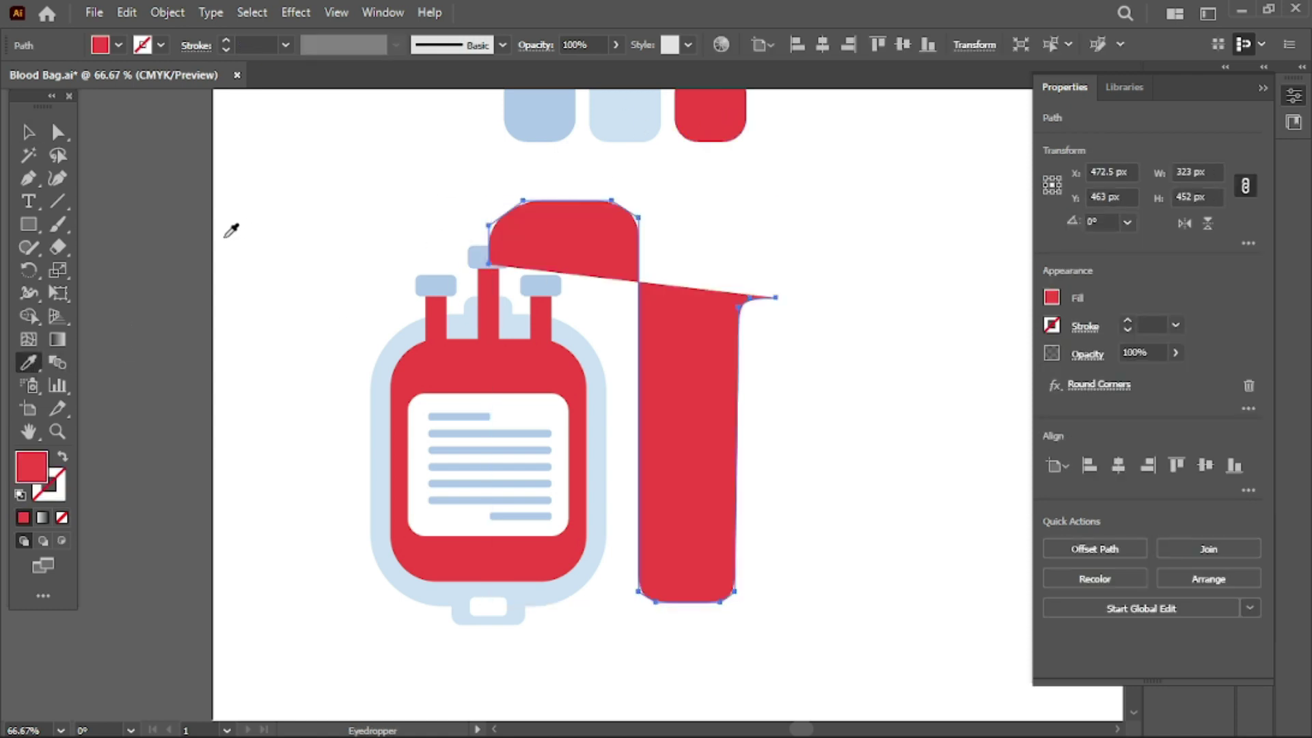
pyautogui.hotkey('ctrl', 'z')
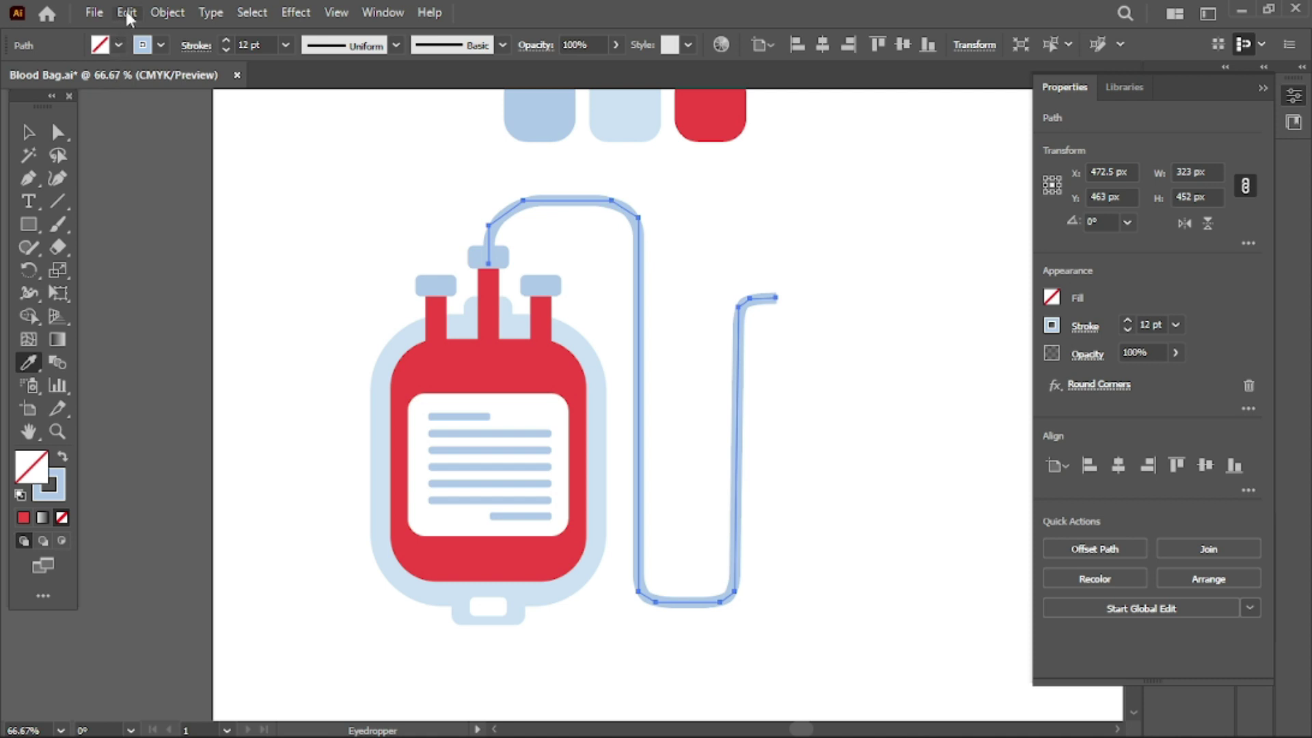
pyautogui.click(26, 135)
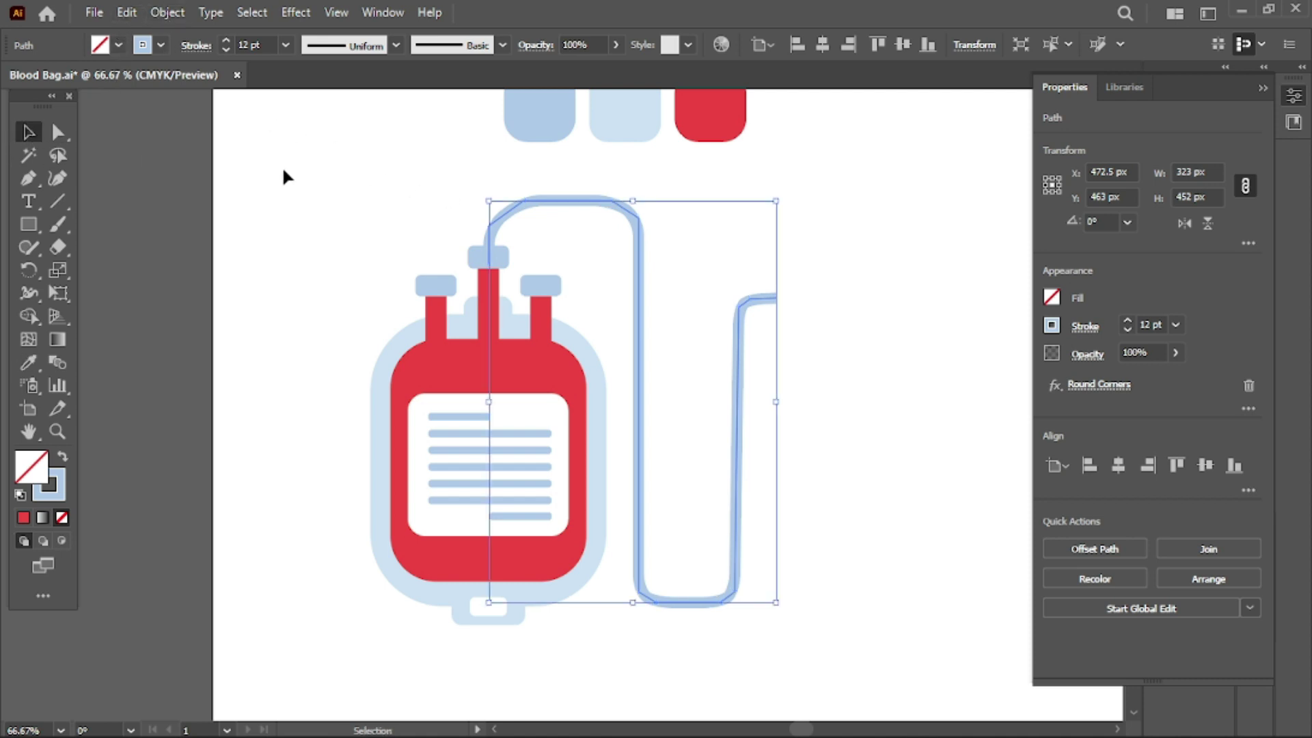
# - Expand the tube's Round Corners appearance, then expand its stroke into a filled shape
pyautogui.click(175, 19)
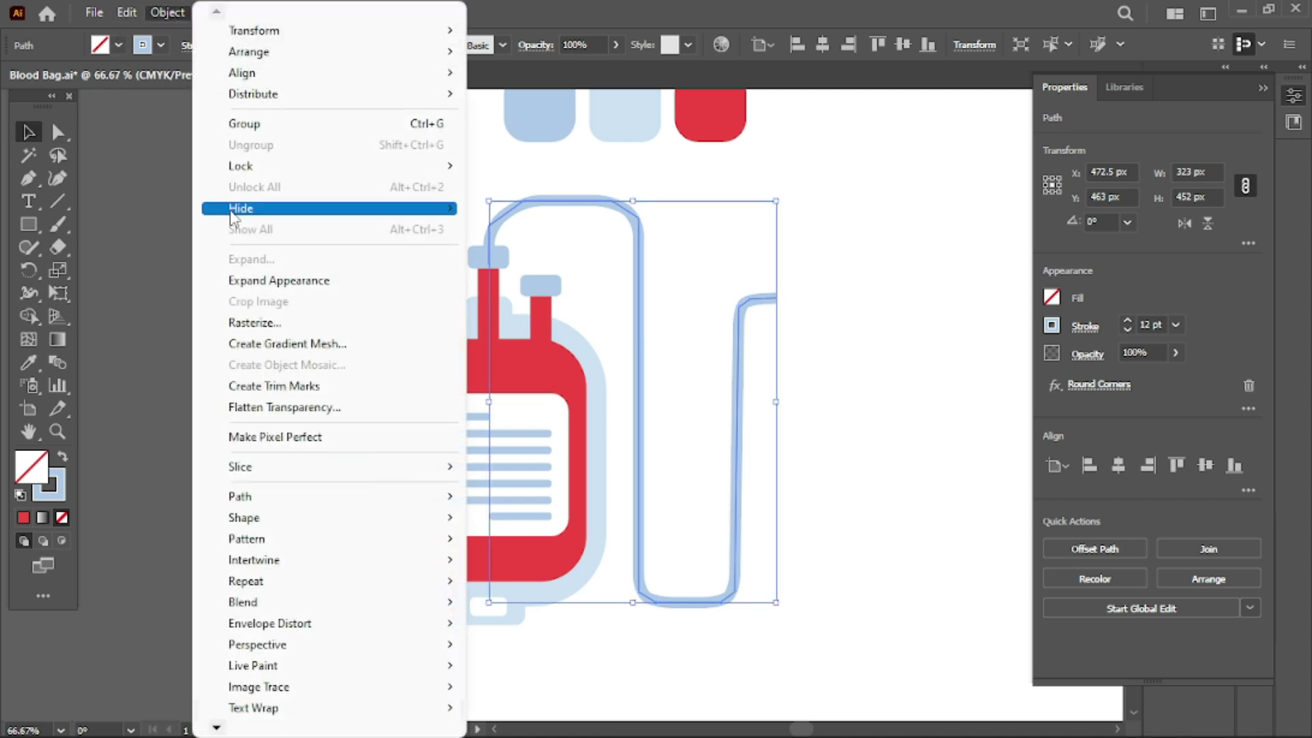
pyautogui.click(237, 281)
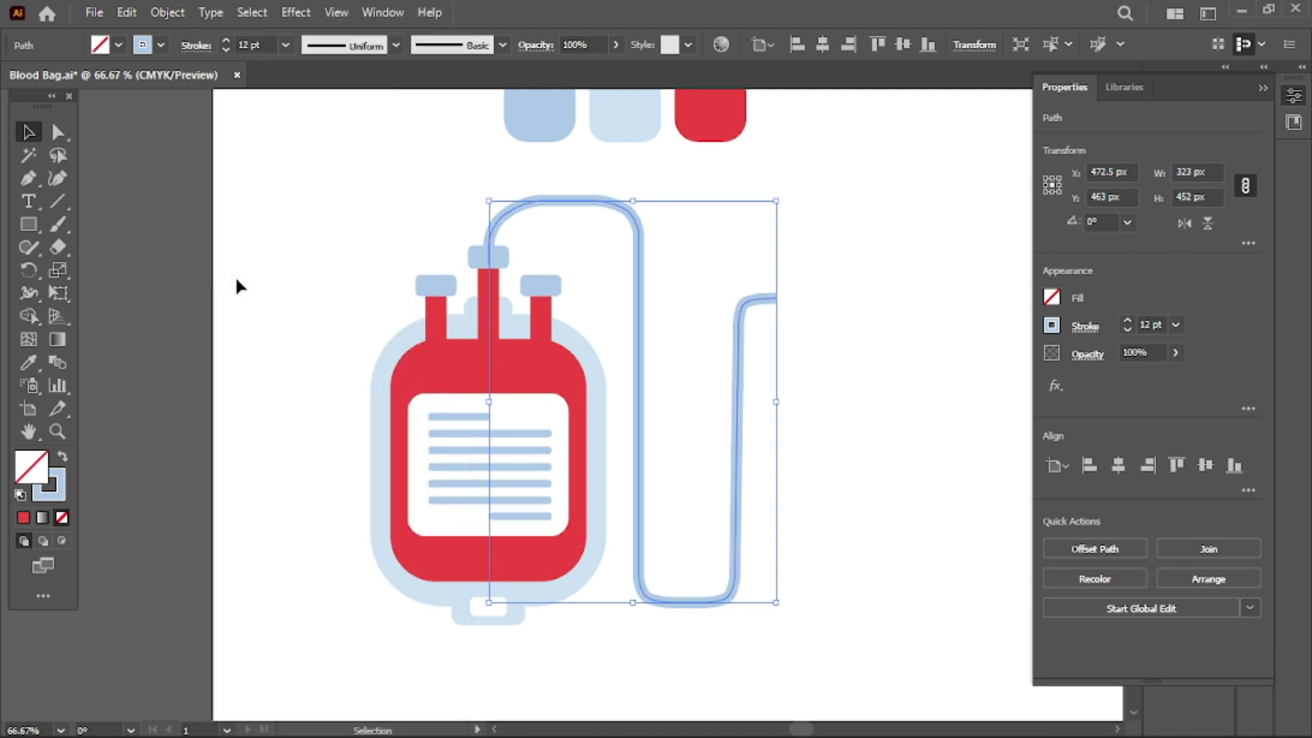
pyautogui.click(383, 213)
pyautogui.click(582, 200)
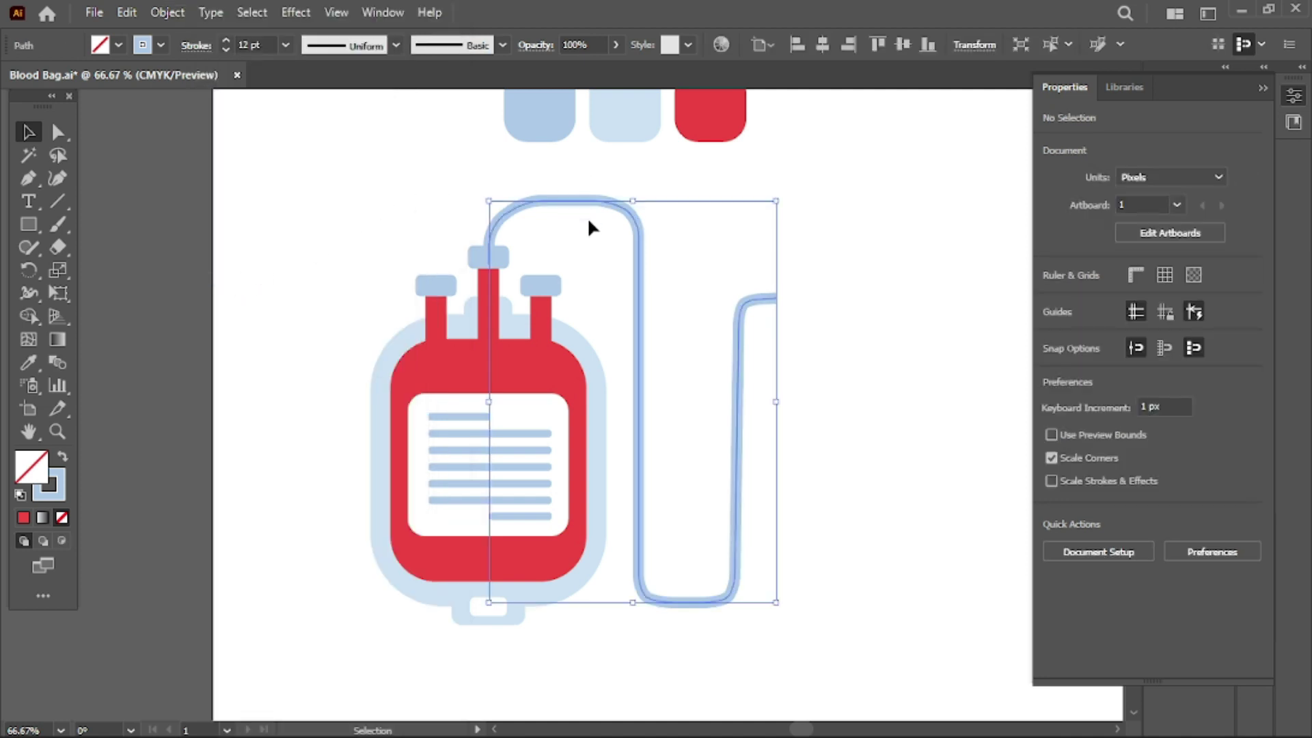
pyautogui.click(175, 15)
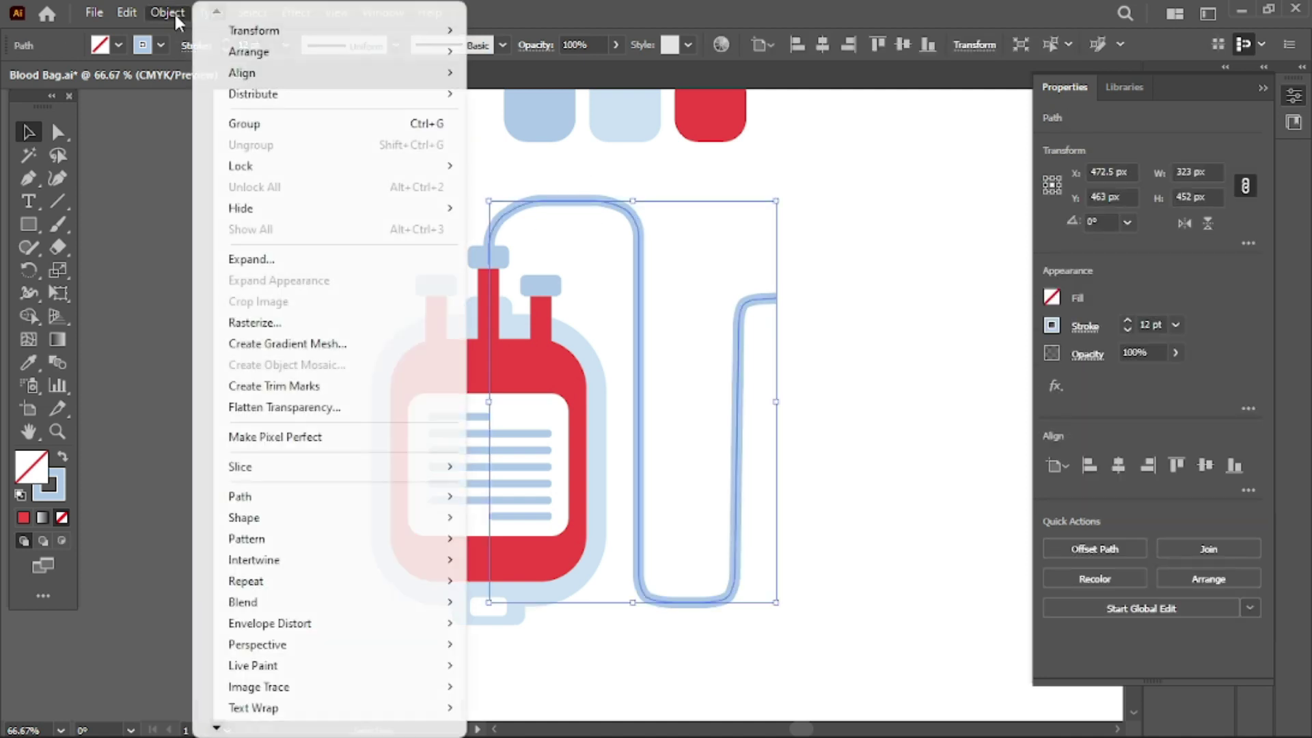
pyautogui.click(241, 263)
pyautogui.click(606, 463)
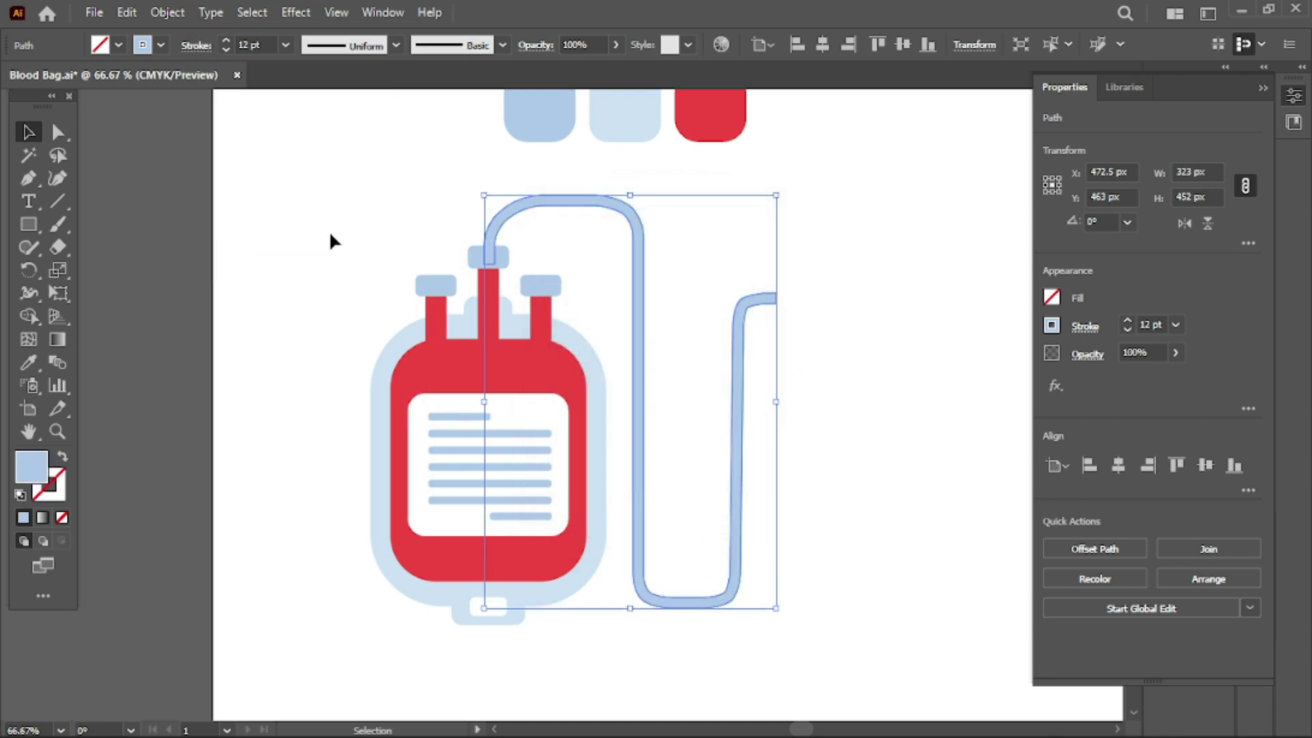
pyautogui.click(328, 229)
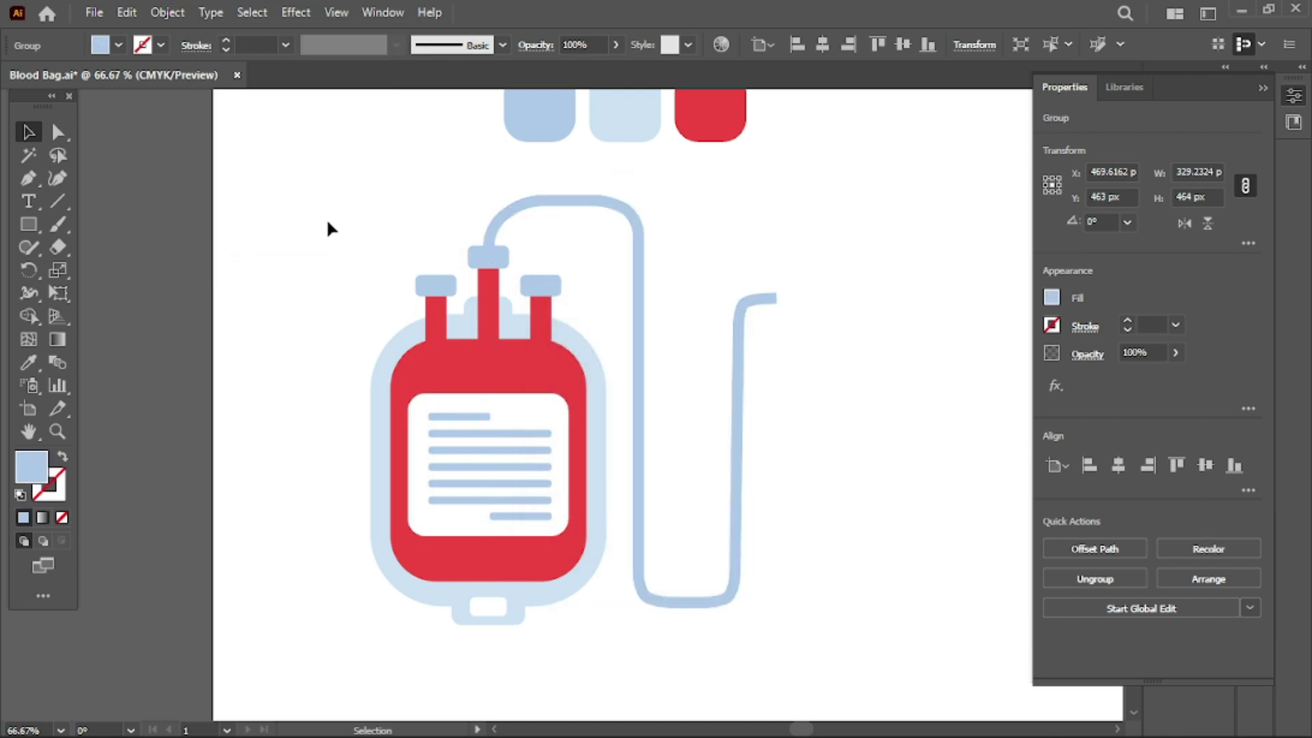
# - Fill the expanded tube with the red swatch colour and send it behind the bag
pyautogui.click(557, 212)
pyautogui.click(29, 363)
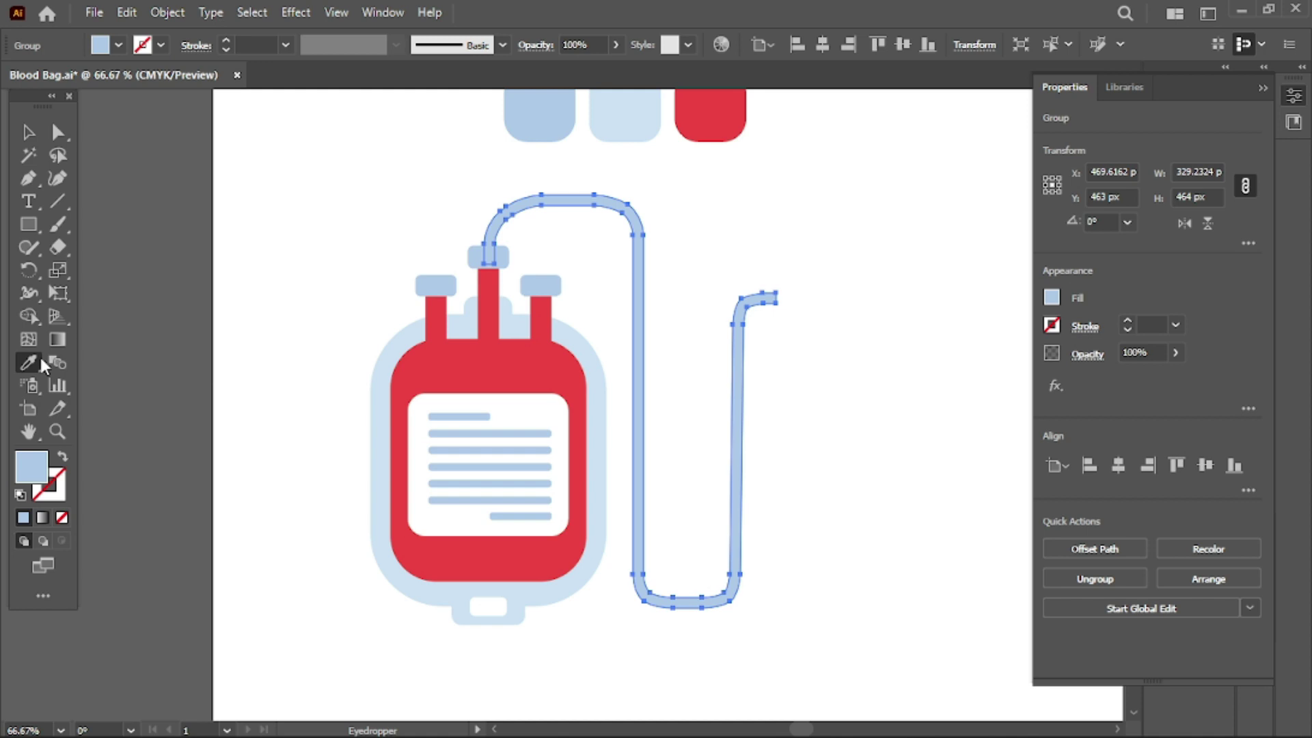
pyautogui.click(731, 117)
pyautogui.click(29, 132)
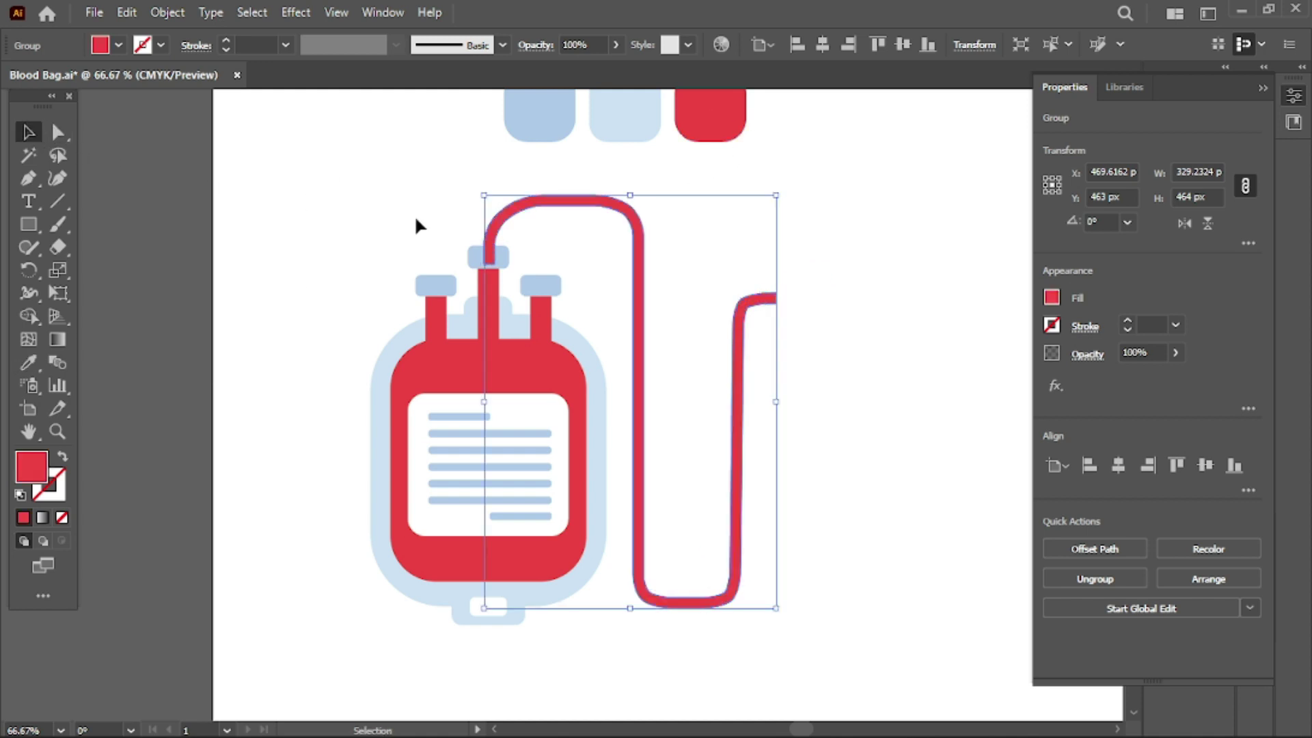
pyautogui.rightClick(511, 208)
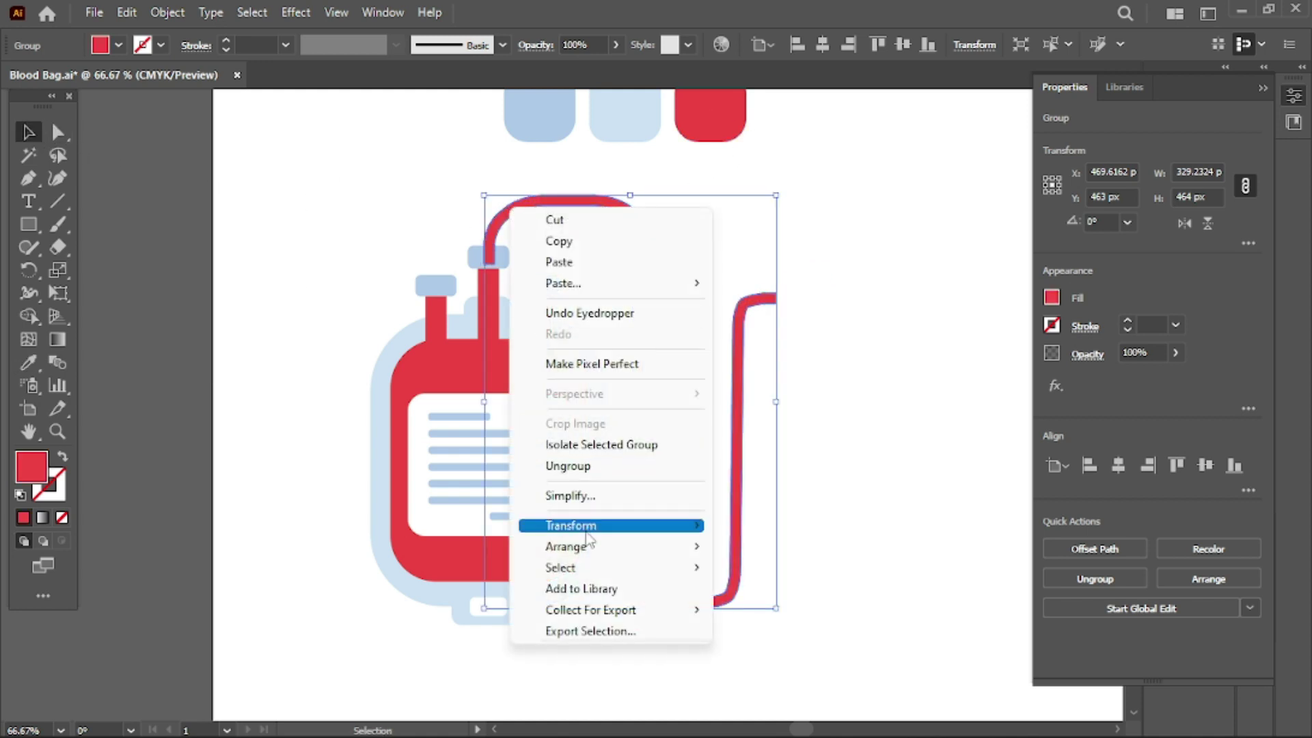
pyautogui.click(792, 609)
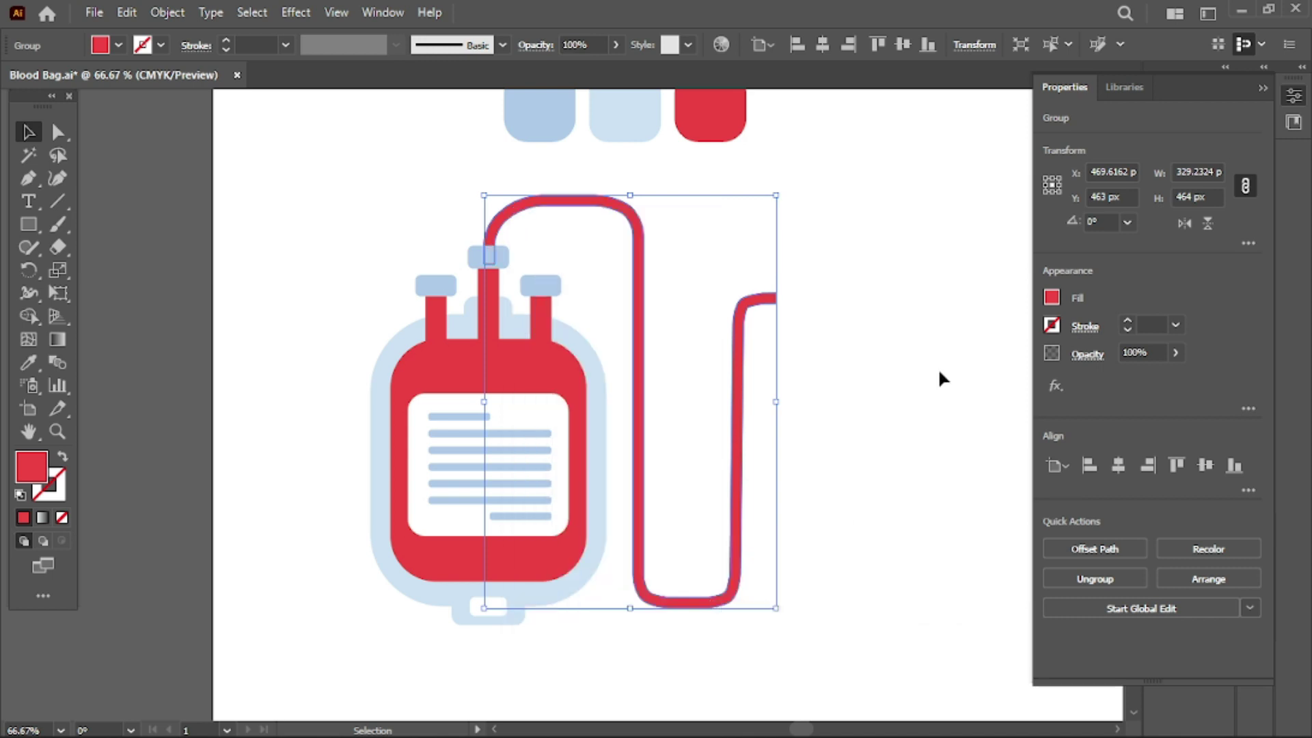
pyautogui.click(939, 372)
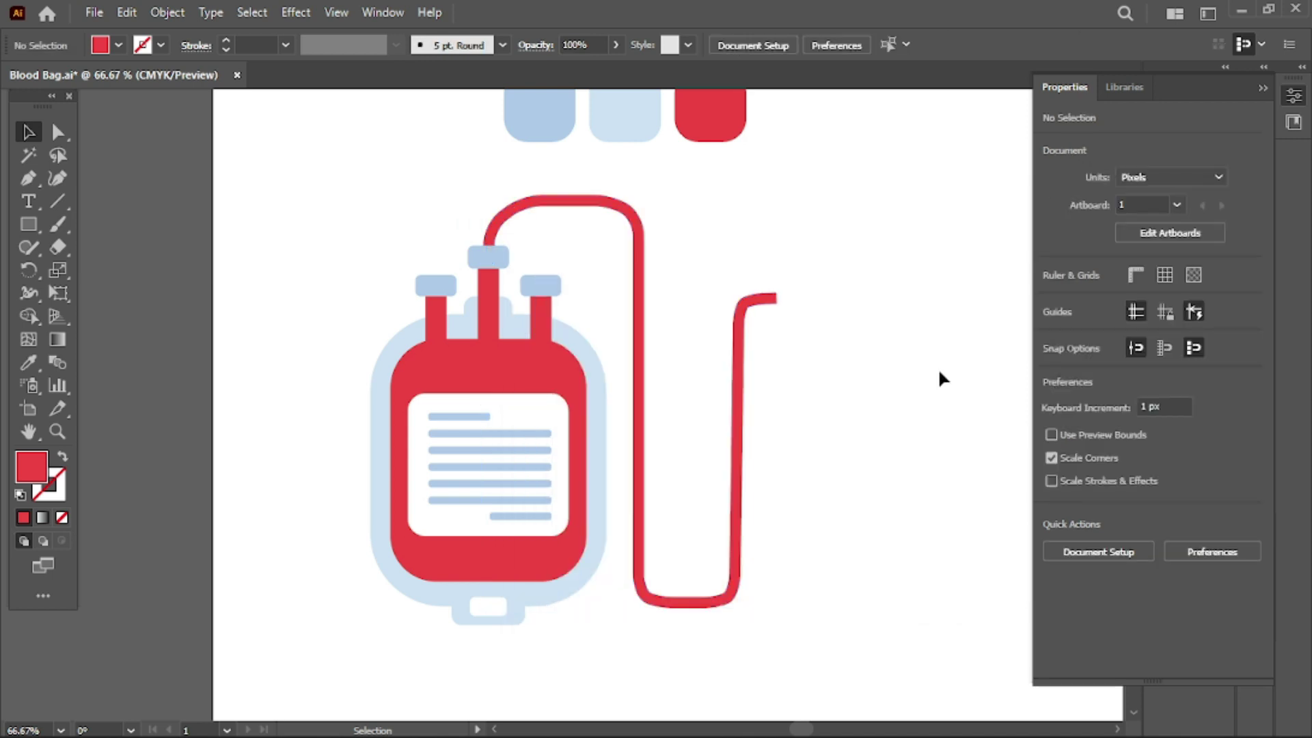
pyautogui.scroll(1, 923, 369)
pyautogui.scroll(1, 917, 369)
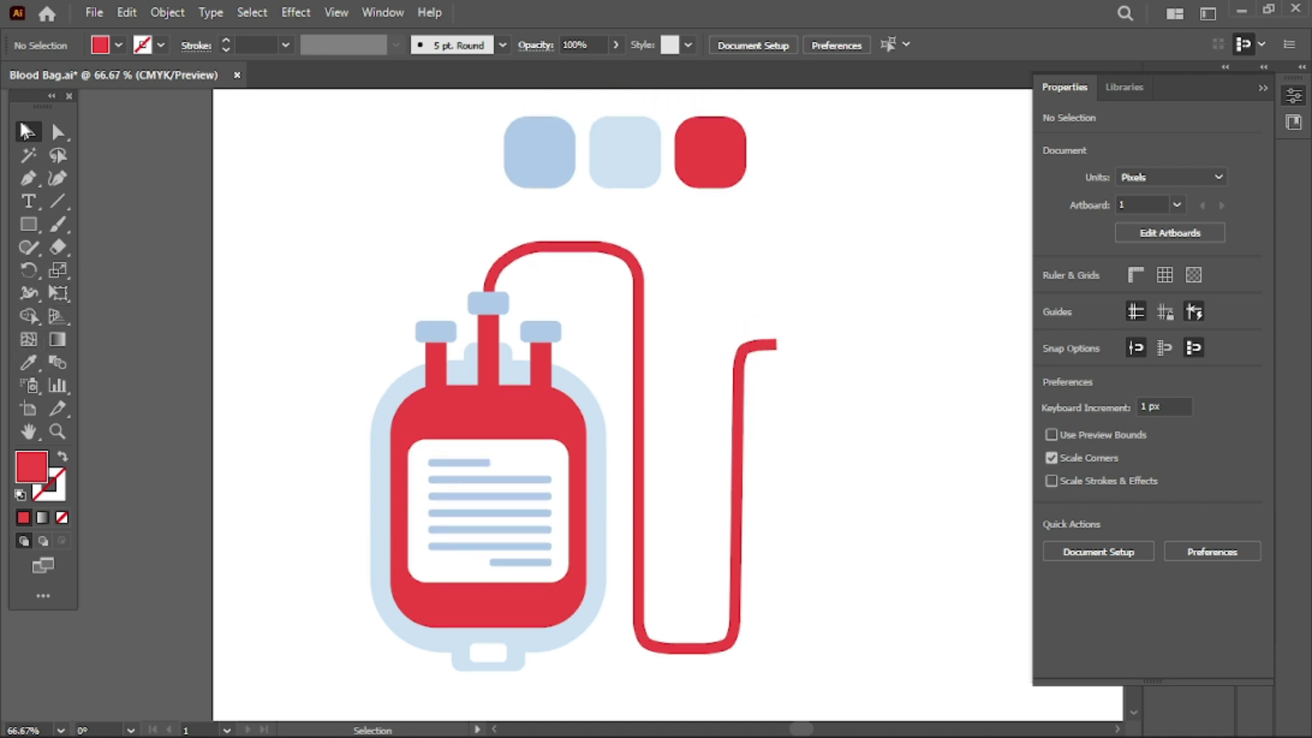
# - Ungroup the left and right port groups into separate cap and tube pieces
pyautogui.click(437, 332)
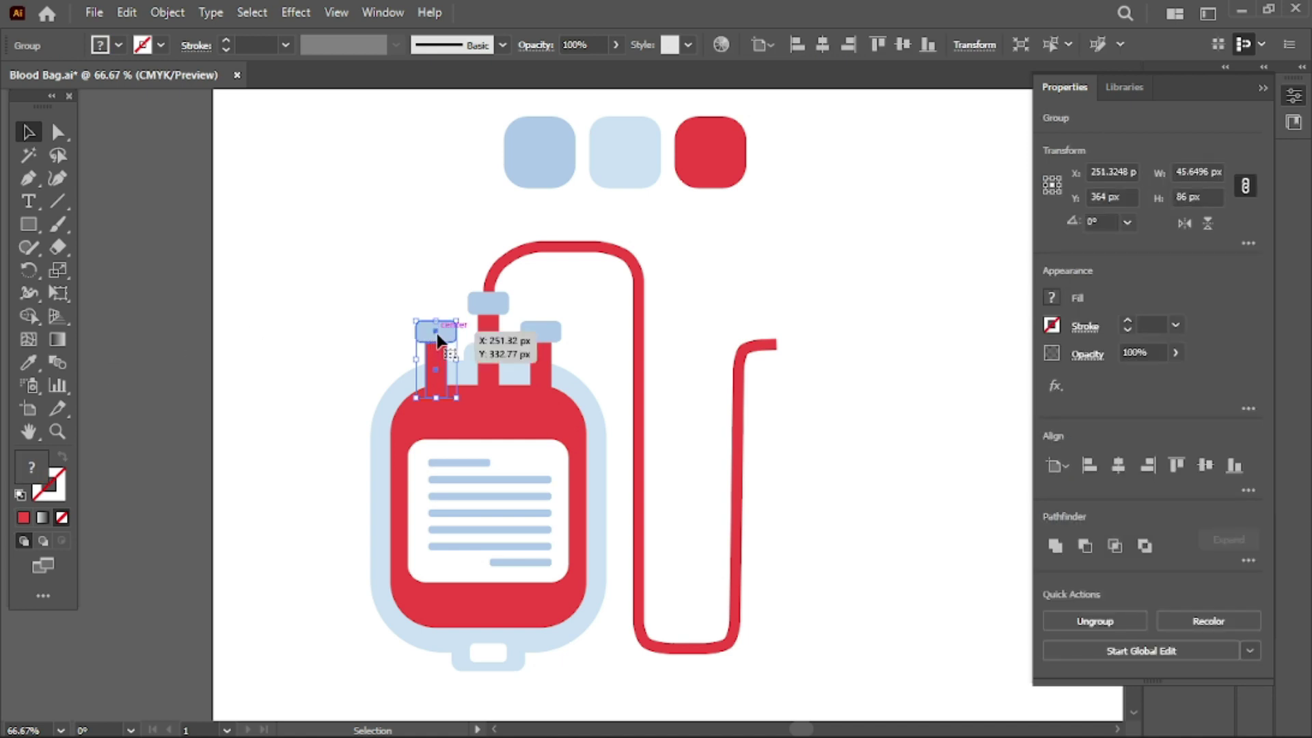
pyautogui.rightClick(445, 345)
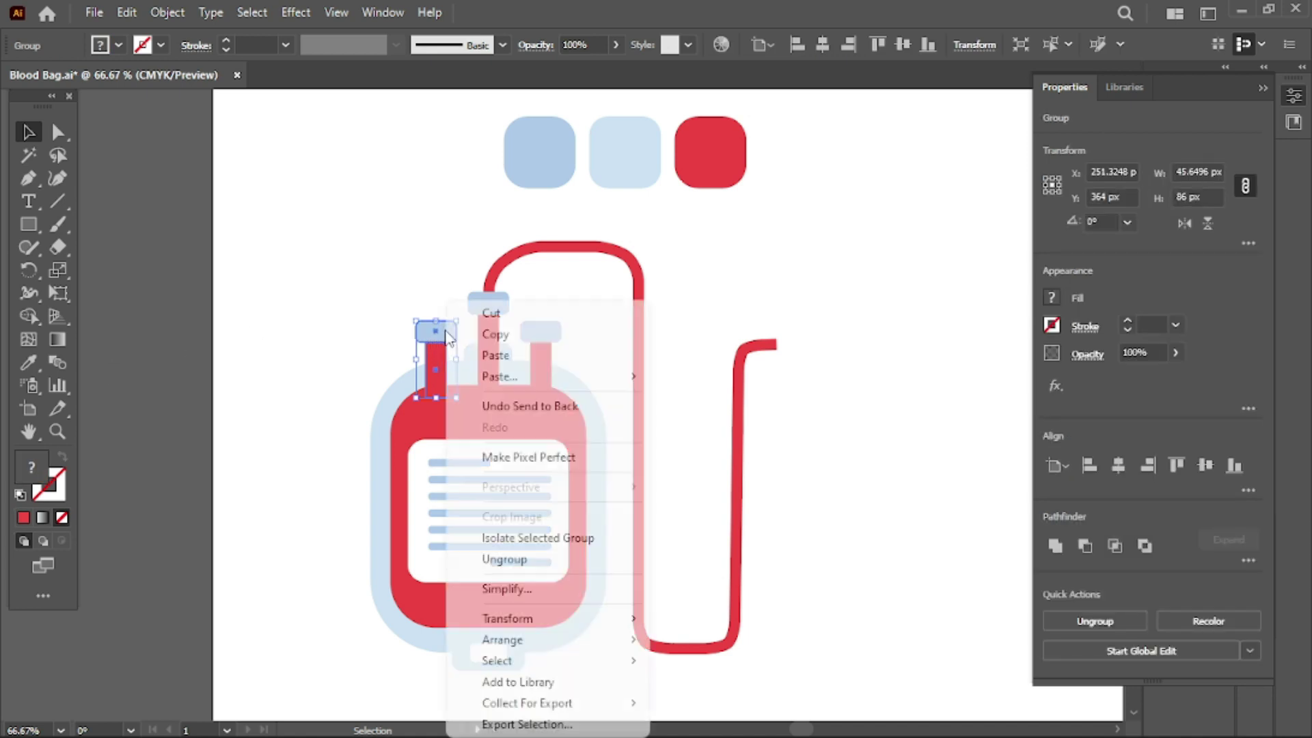
pyautogui.click(526, 559)
pyautogui.click(502, 298)
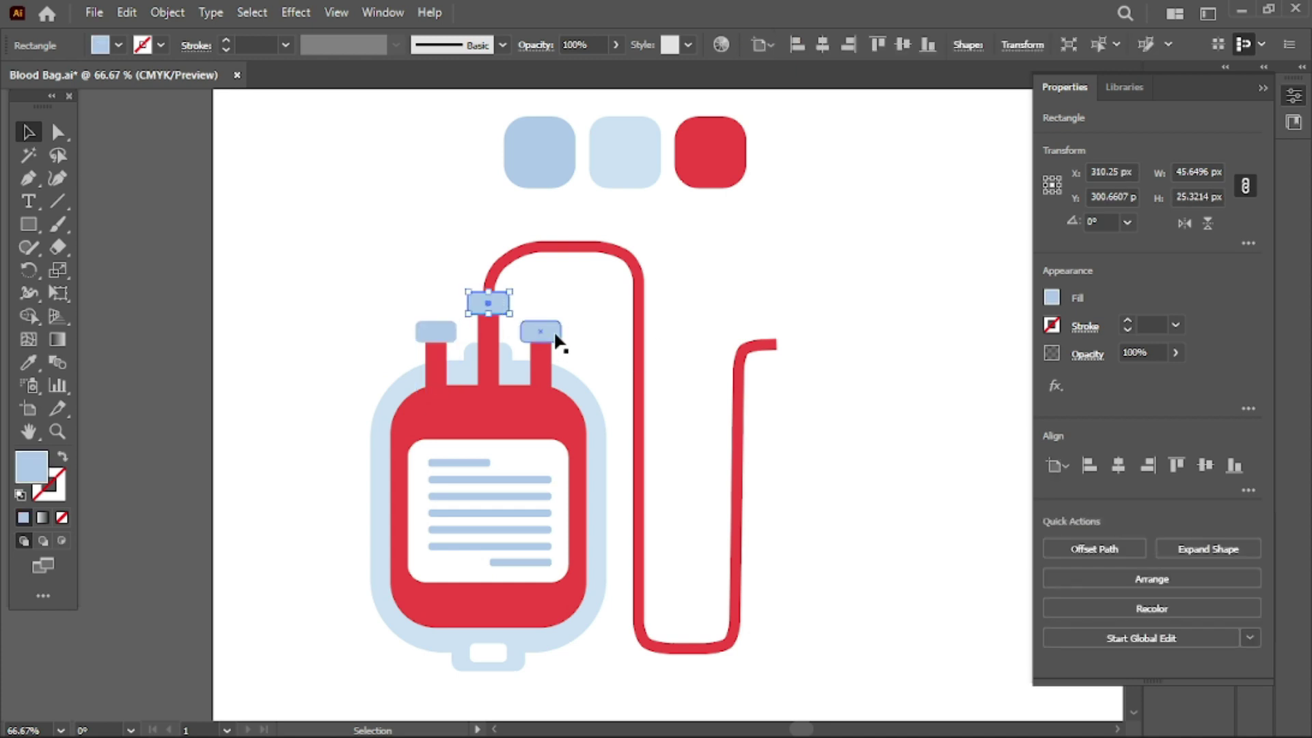
pyautogui.click(555, 333)
pyautogui.rightClick(553, 330)
pyautogui.click(601, 559)
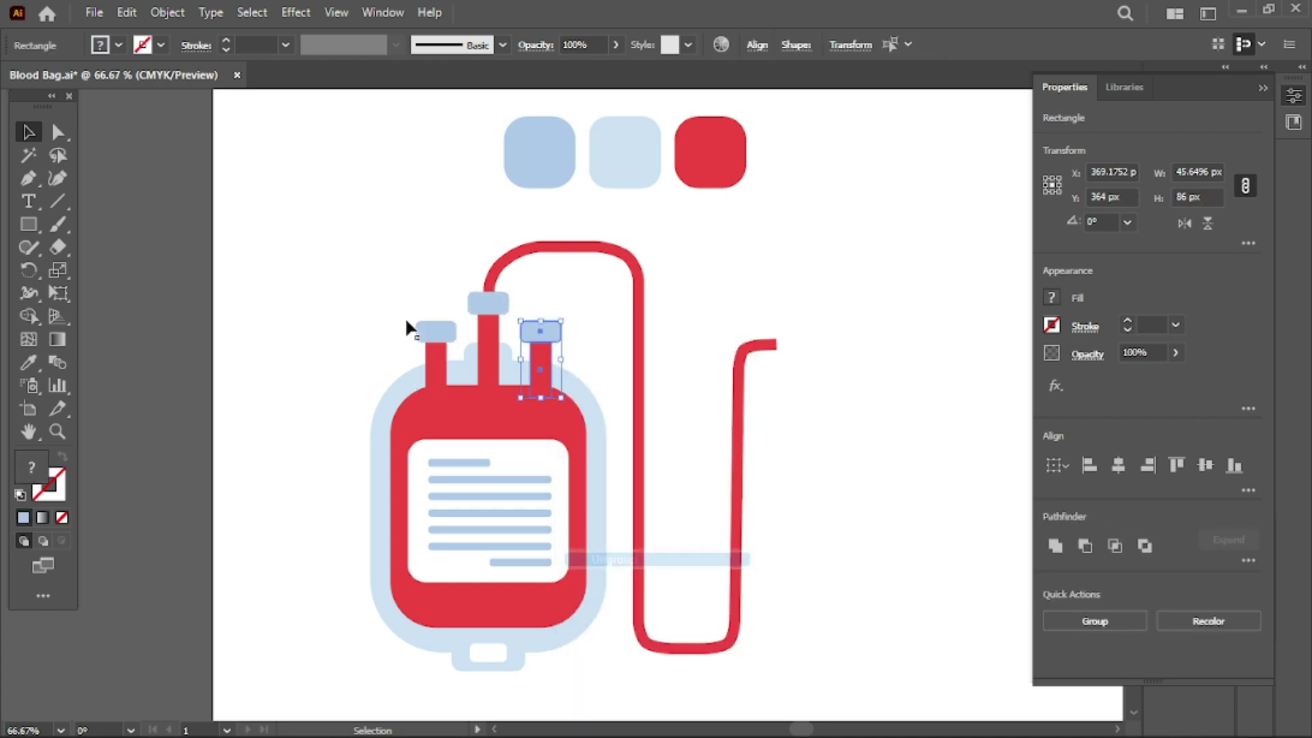
pyautogui.click(355, 224)
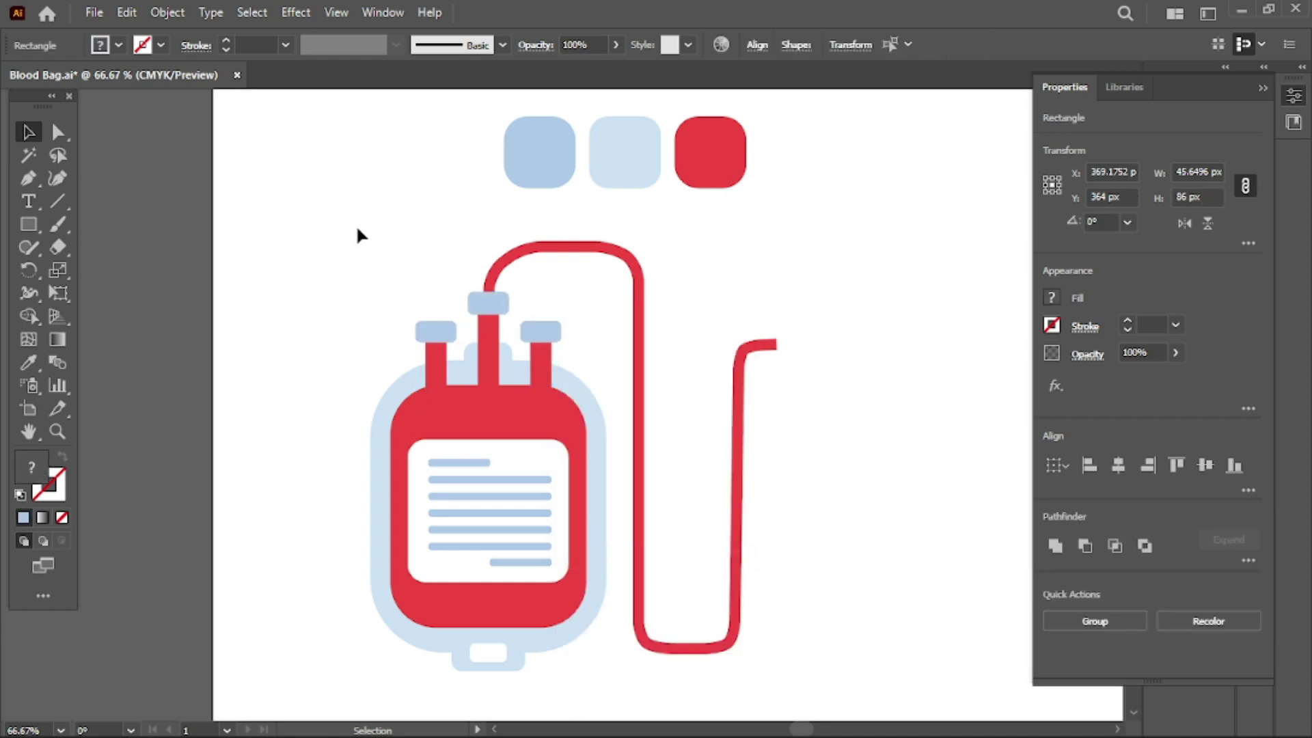
# - Fill the left, middle and right caps with the first swatch's light blue via the Eyedropper
pyautogui.click(435, 331)
pyautogui.click(28, 362)
pyautogui.click(535, 147)
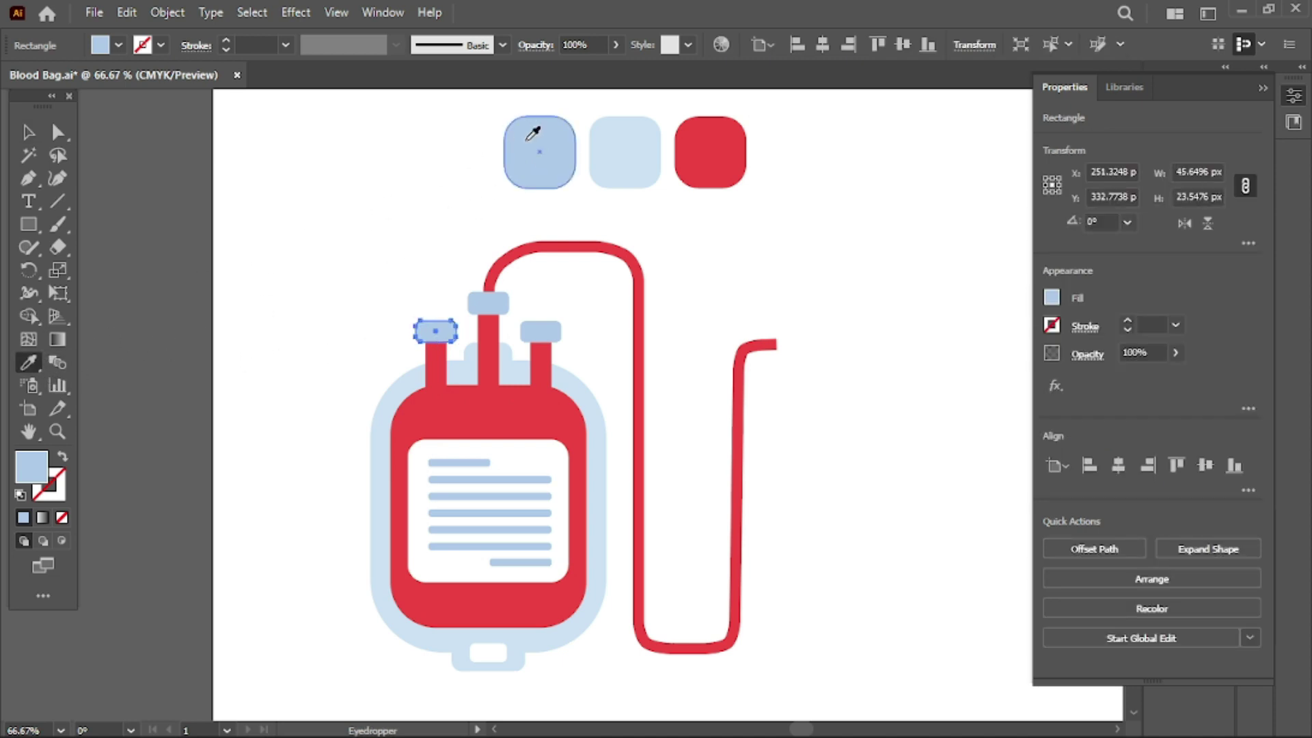
pyautogui.click(29, 131)
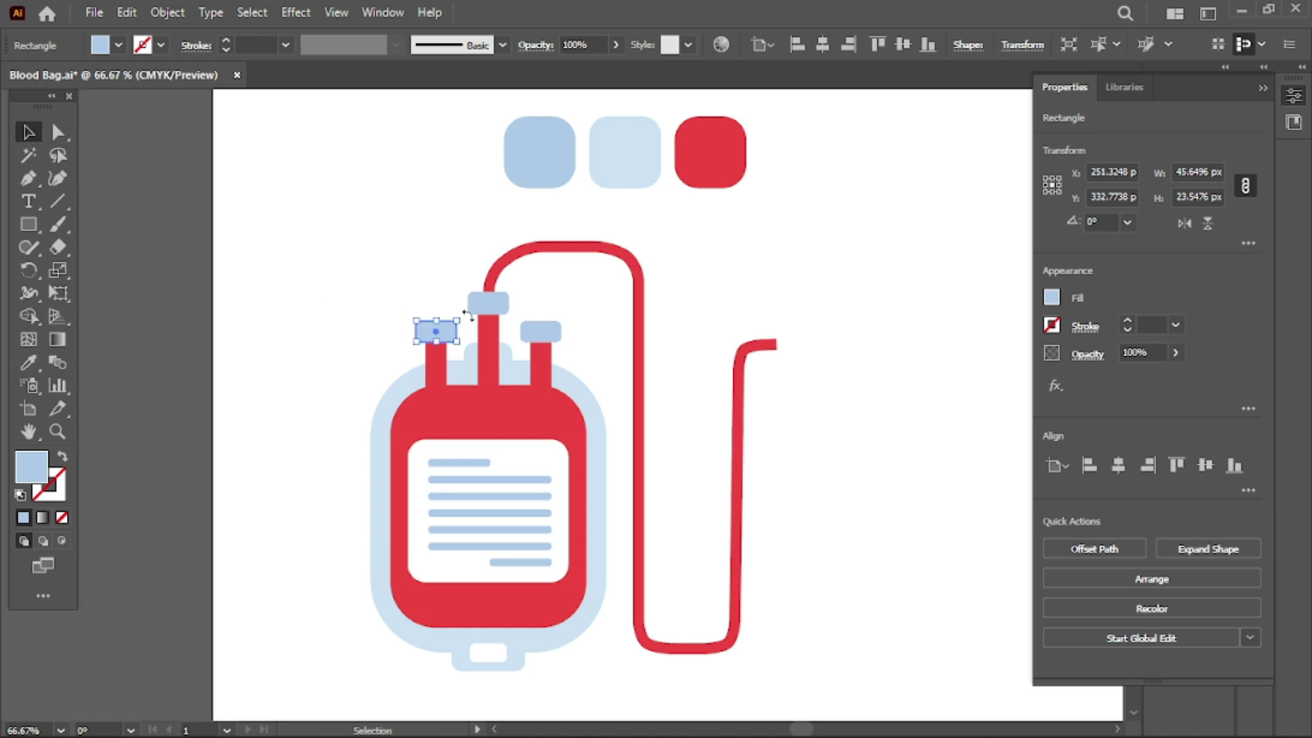
pyautogui.click(502, 310)
pyautogui.click(28, 364)
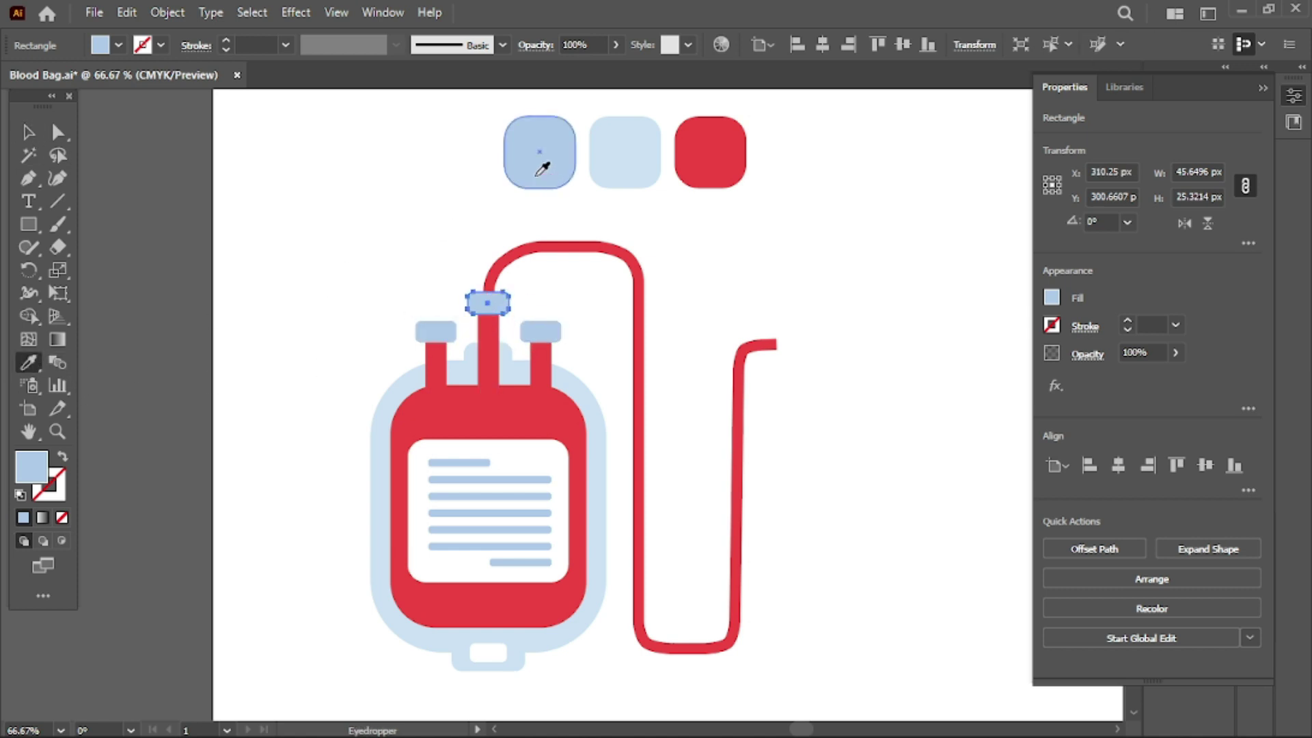
pyautogui.click(527, 162)
pyautogui.click(29, 131)
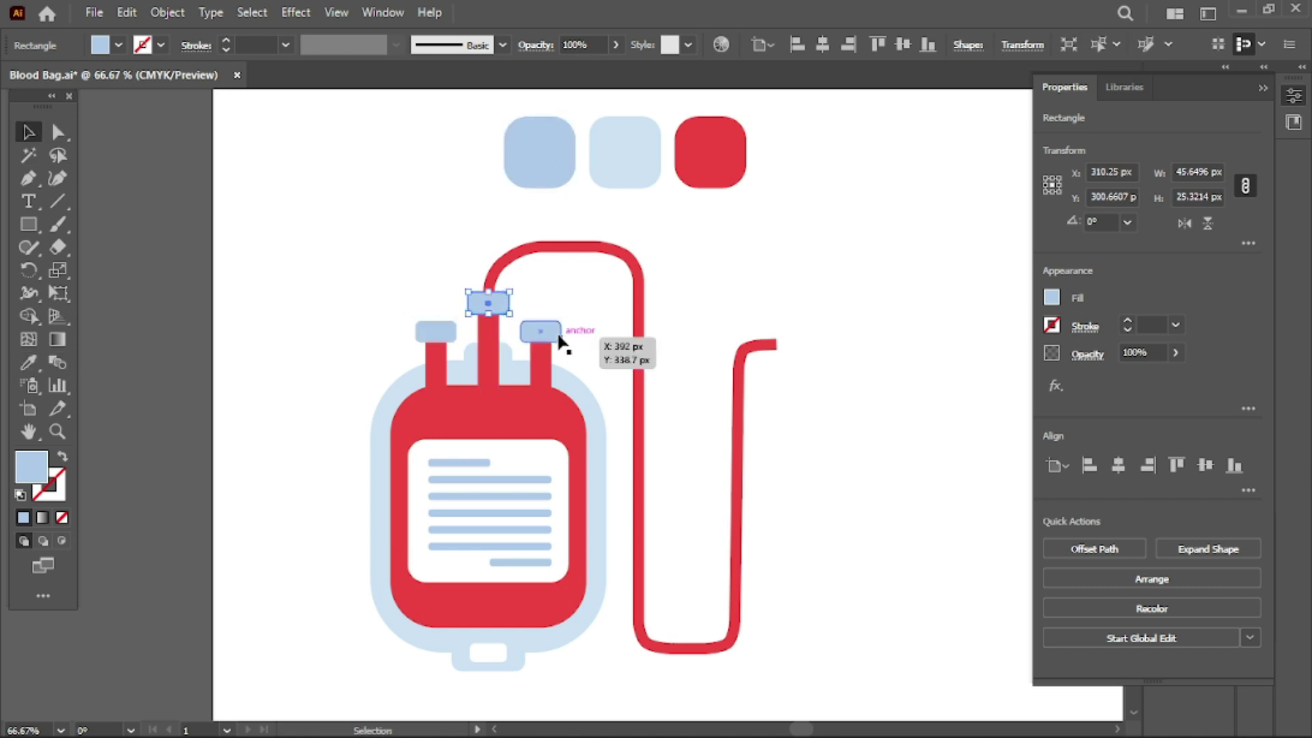
pyautogui.click(540, 331)
pyautogui.click(28, 362)
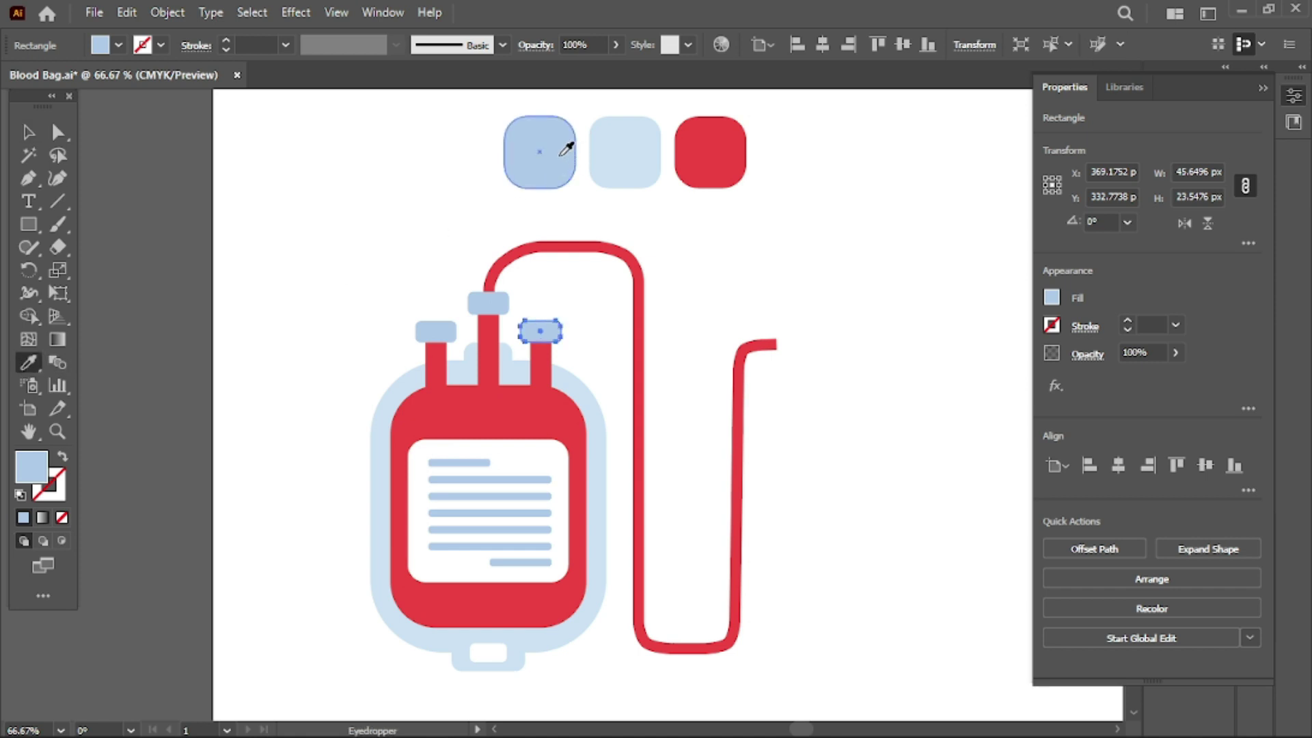
pyautogui.click(29, 131)
pyautogui.click(854, 263)
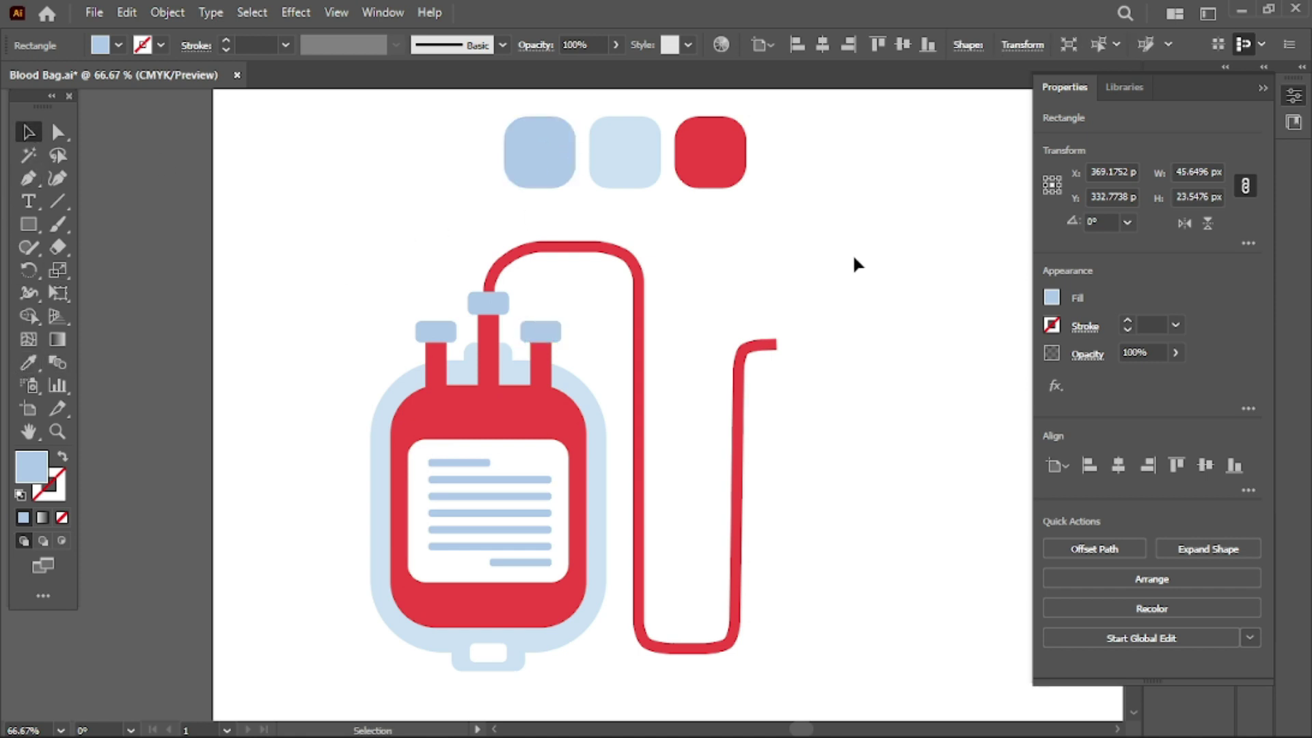
pyautogui.scroll(-2, 855, 263)
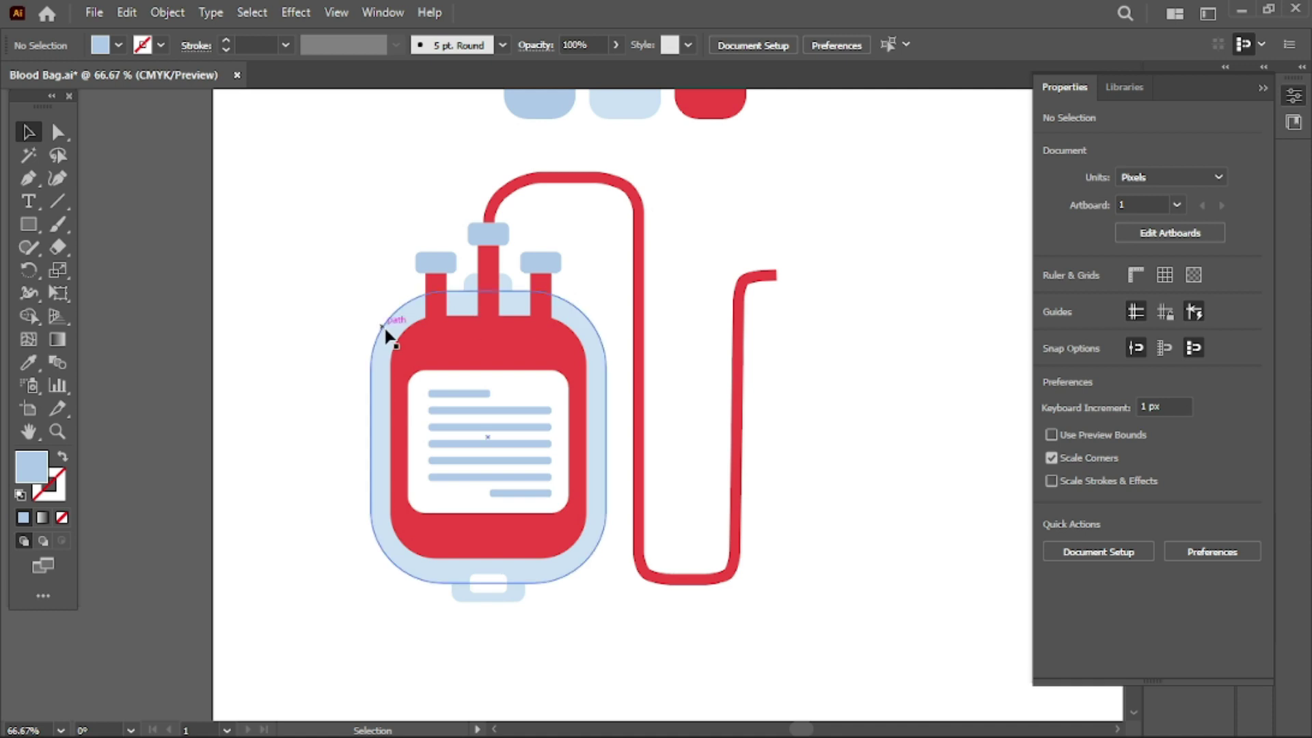
# - Refill the outer bag shape with the middle swatch's pale blue using the Eyedropper
pyautogui.scroll(1, 3, 130)
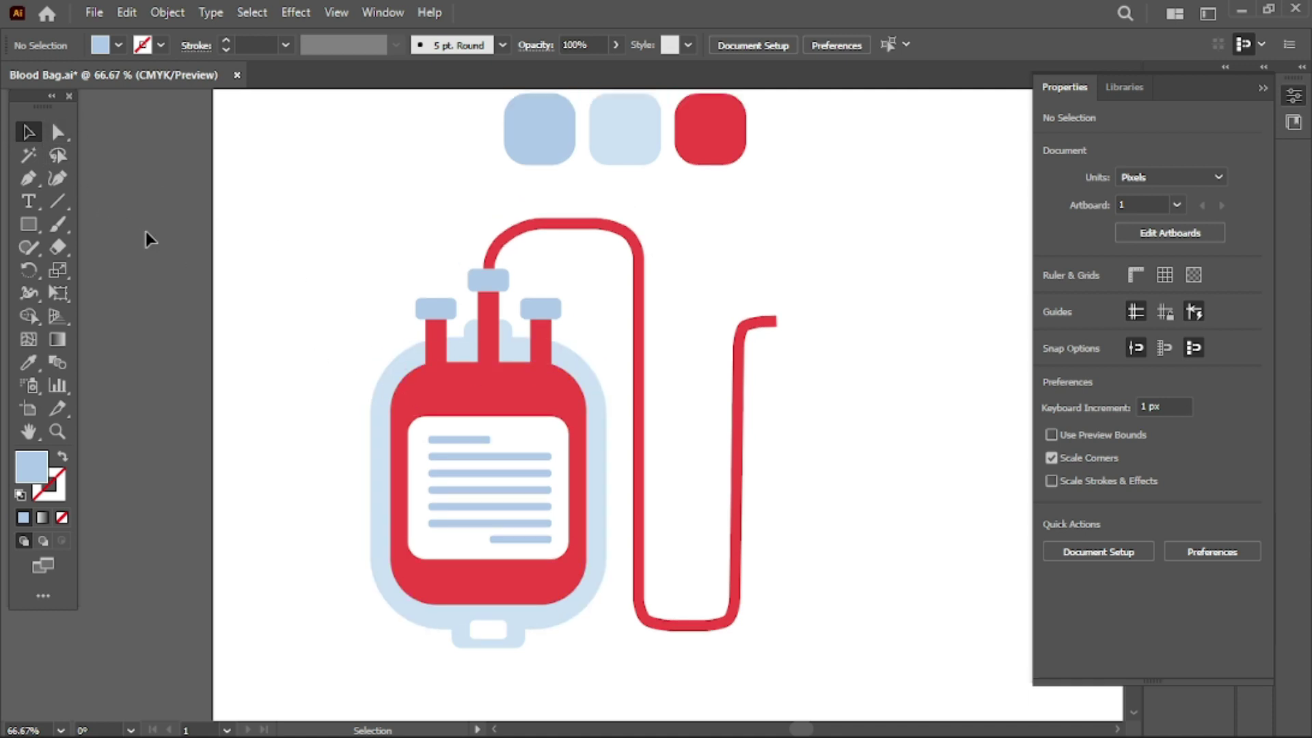
pyautogui.click(381, 403)
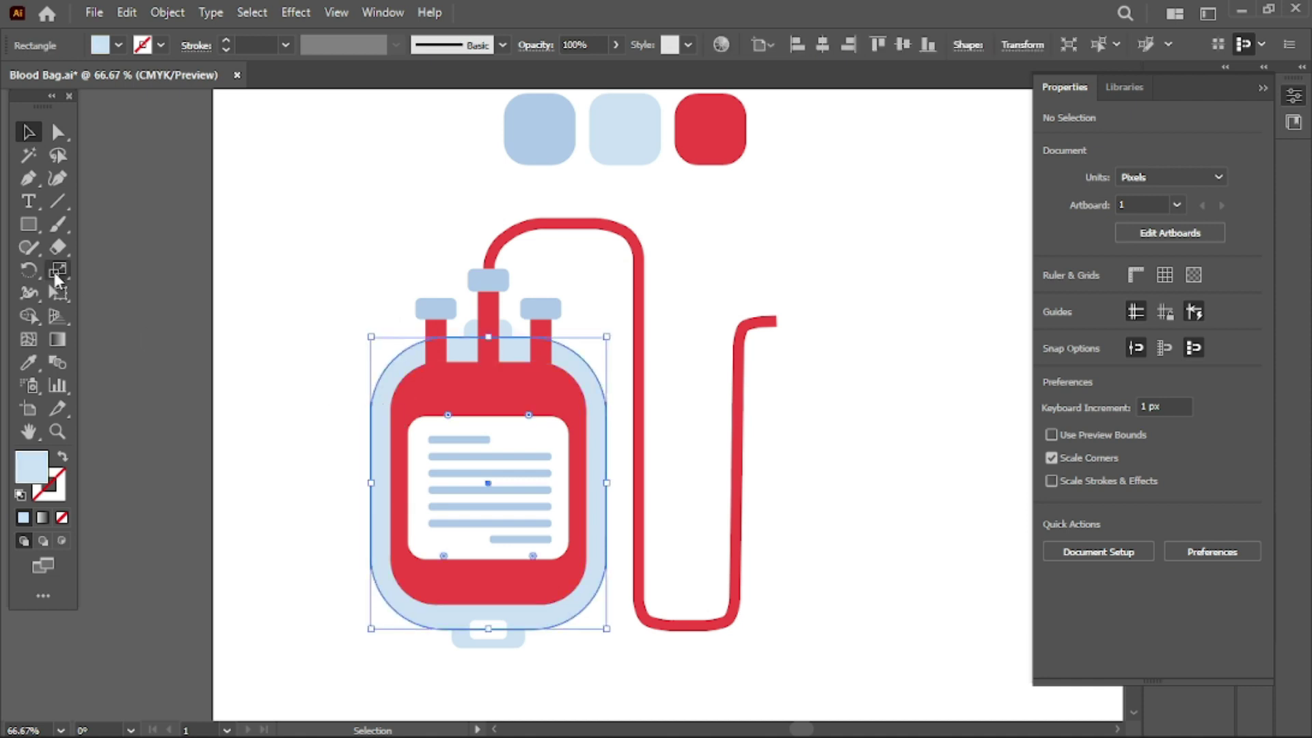
pyautogui.click(30, 360)
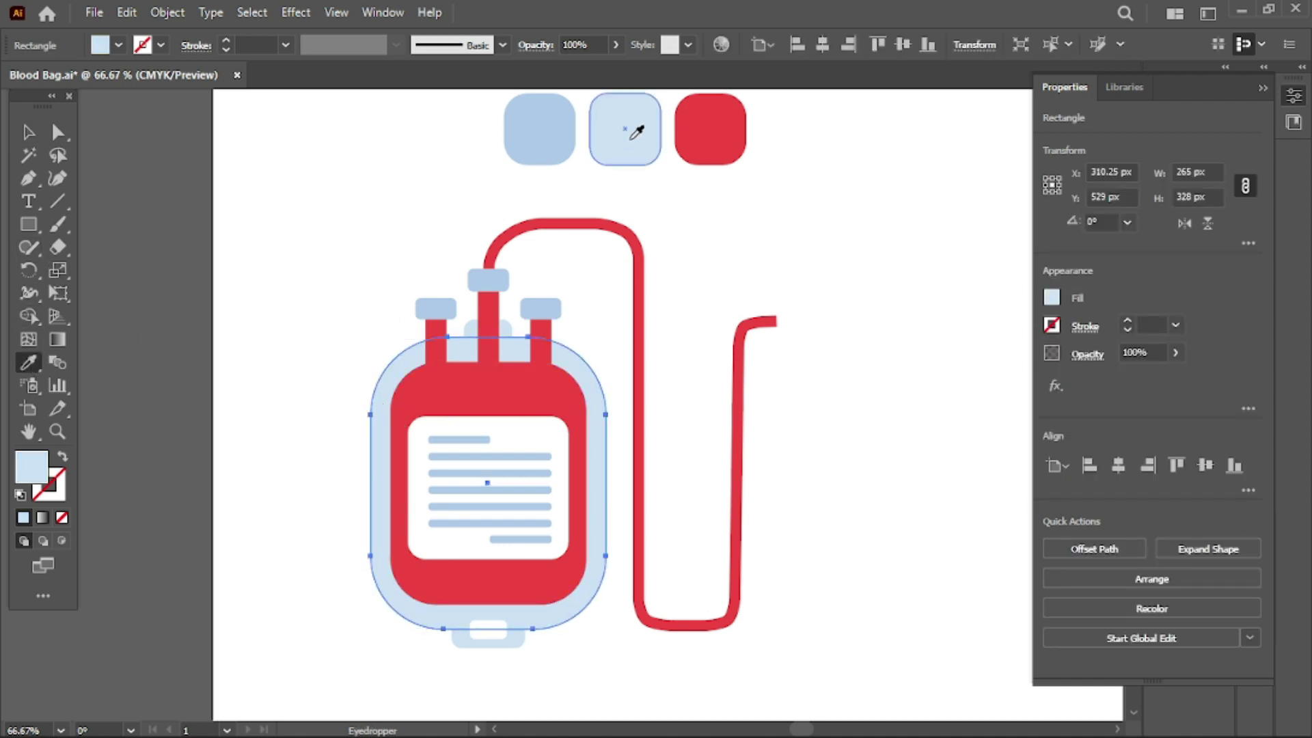
pyautogui.click(29, 132)
pyautogui.click(260, 159)
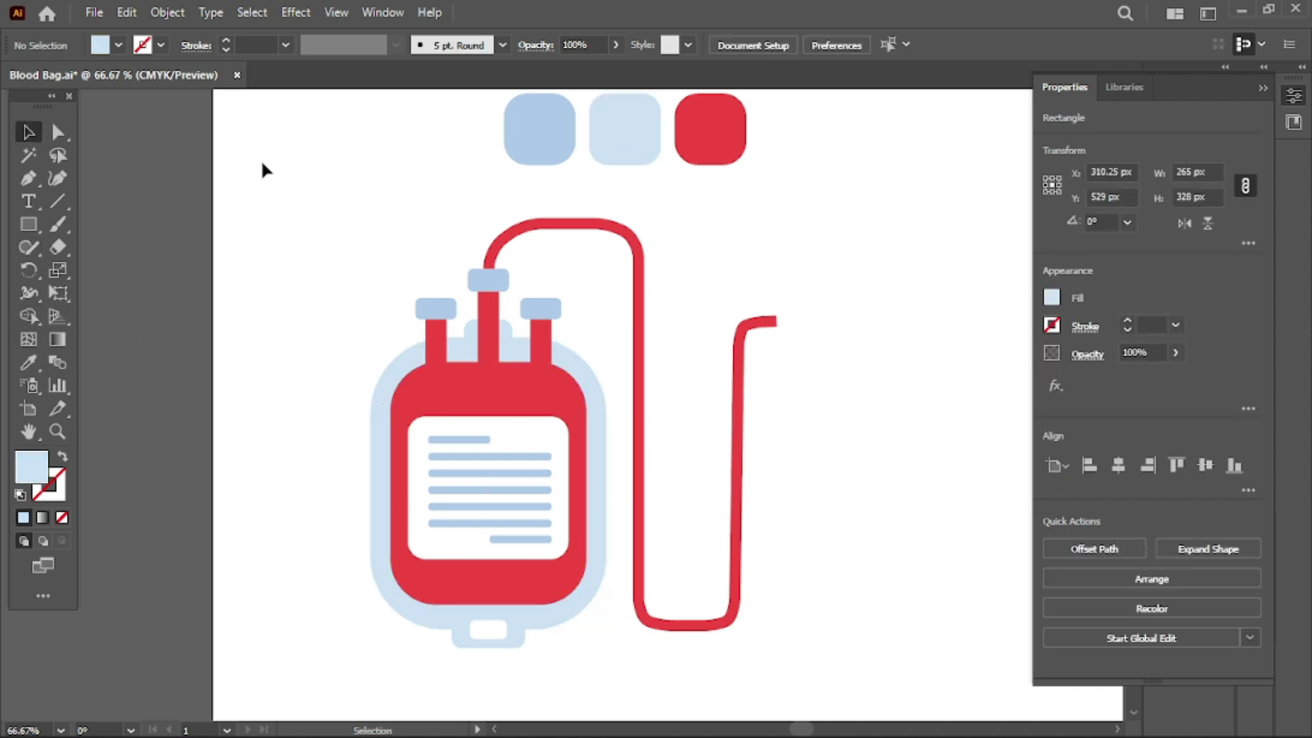
pyautogui.scroll(-1, 260, 159)
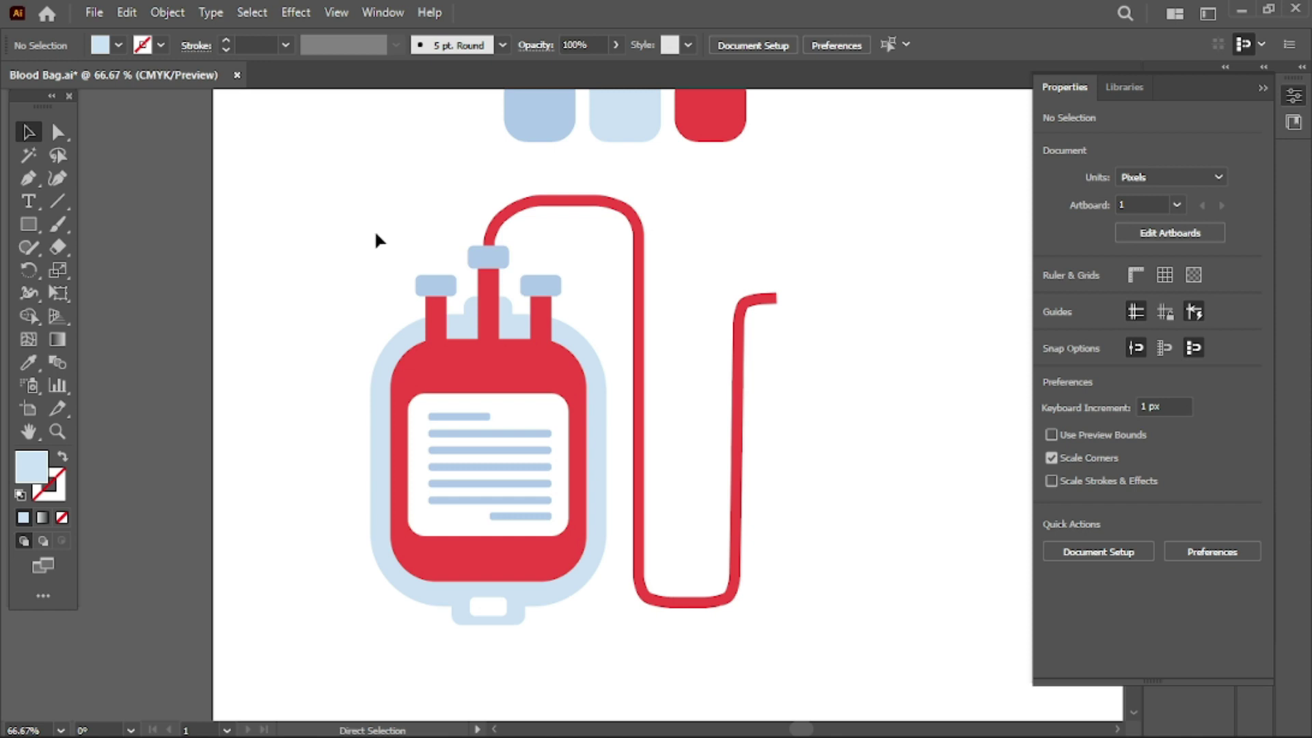
# - Save the finished icon to Blood Bag.ai with Ctrl+S
pyautogui.hotkey('ctrl', 's')
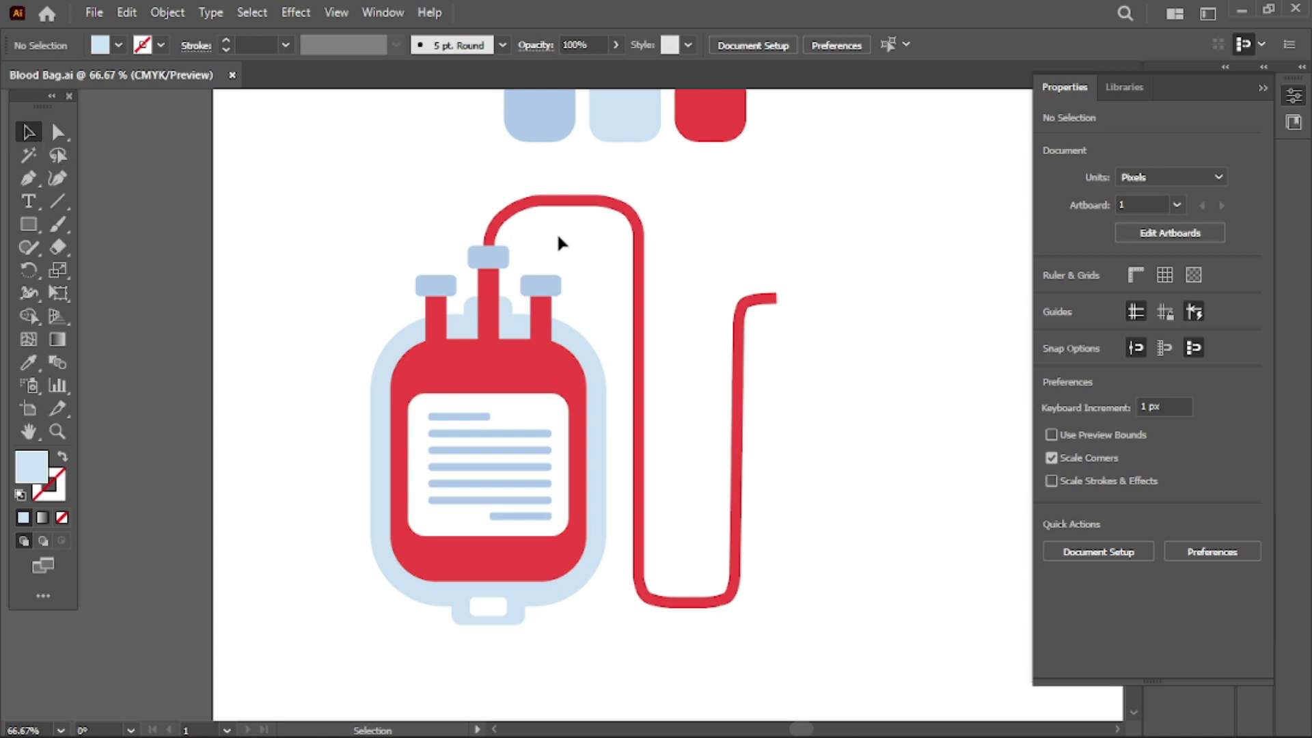
pyautogui.scroll(1, 721, 299)
pyautogui.scroll(1, 725, 301)
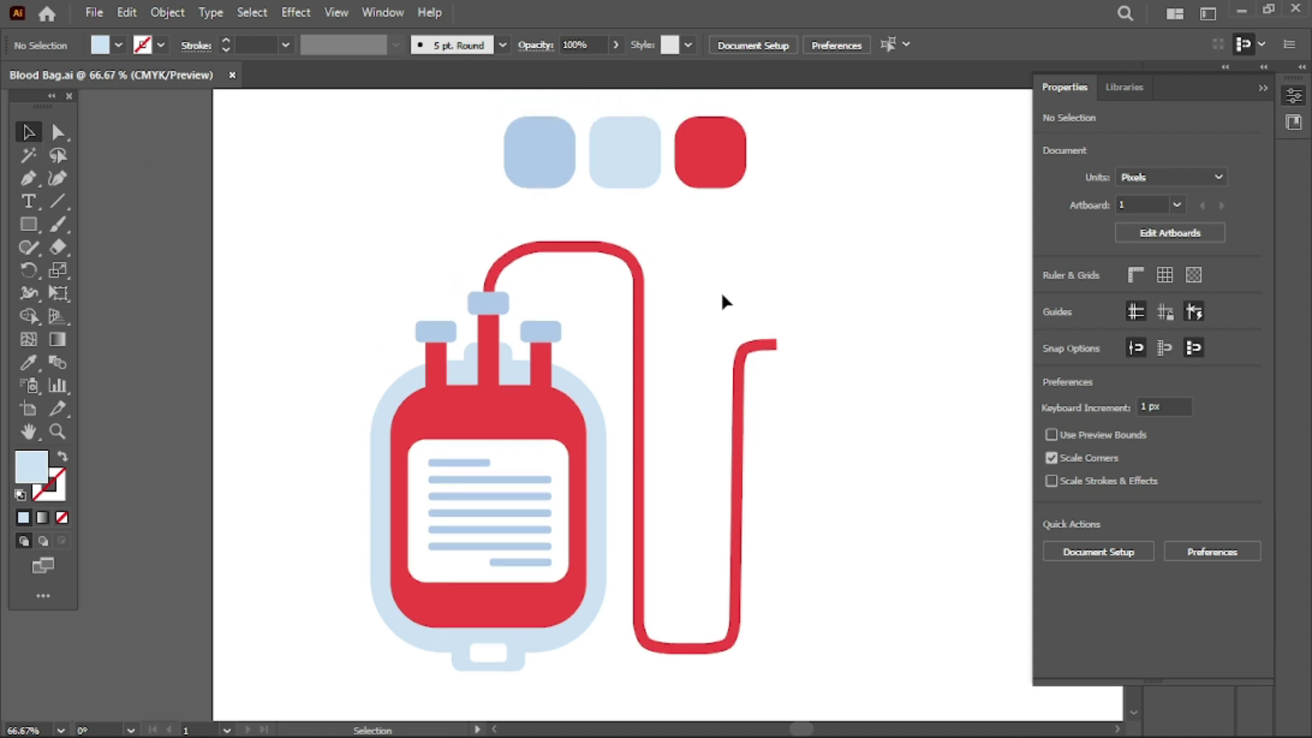